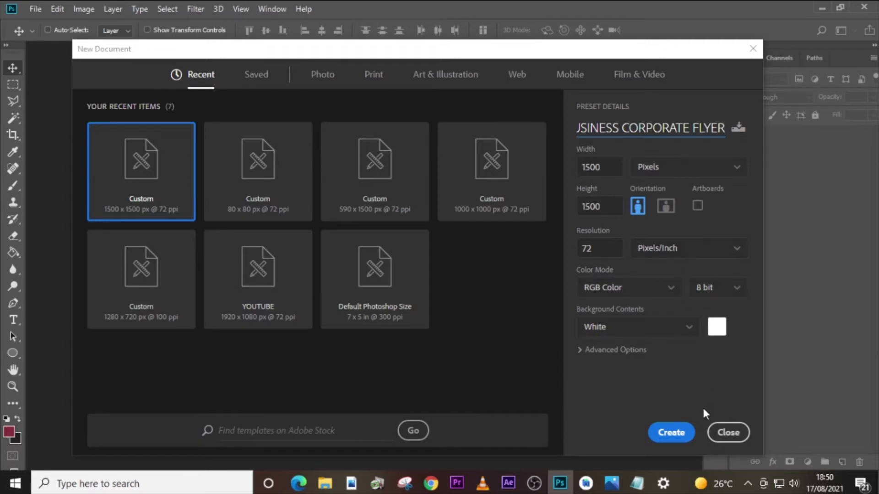
# - Create the 1500 × 1500 px BUSINESS CORPORATE FLYER document and place guides along its edges, through its centre and at about 3.5 and 17 in horizontally
pyautogui.click(677, 433)
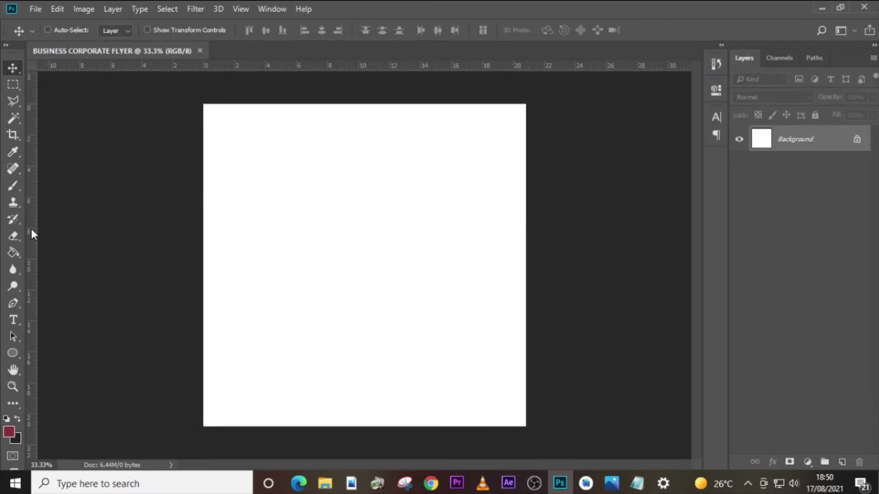
pyautogui.hotkey('ctrl', 'r')
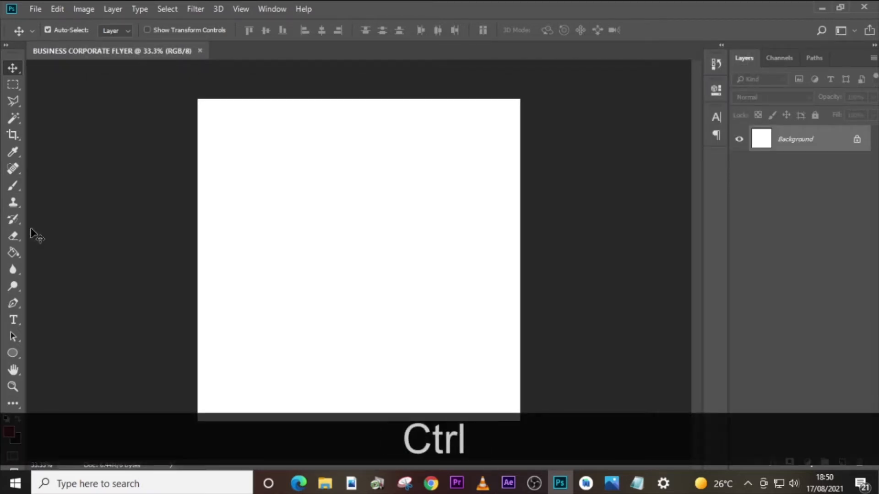
pyautogui.hotkey('ctrl', 'r')
pyautogui.moveTo(31, 234); pyautogui.dragTo(201, 255)
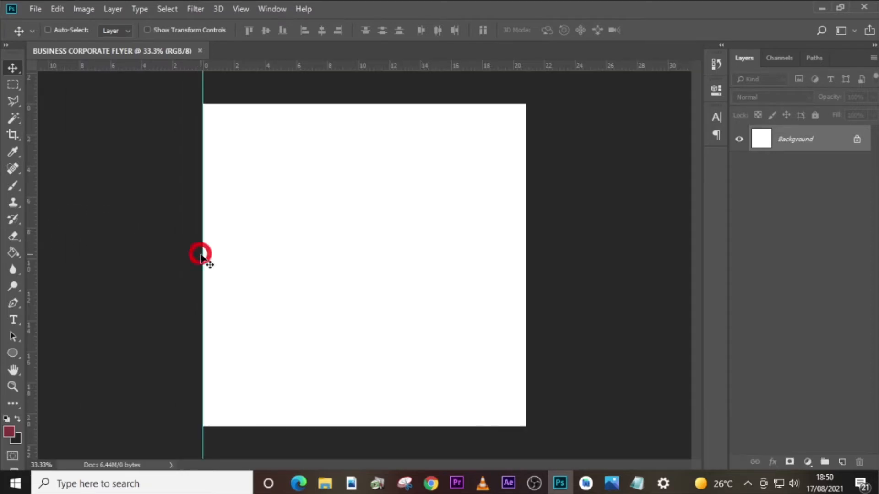
pyautogui.moveTo(30, 269); pyautogui.dragTo(526, 344)
pyautogui.moveTo(366, 66); pyautogui.dragTo(369, 426)
pyautogui.moveTo(372, 66); pyautogui.dragTo(375, 266)
pyautogui.moveTo(30, 261); pyautogui.dragTo(258, 253)
pyautogui.moveTo(30, 274); pyautogui.dragTo(466, 288)
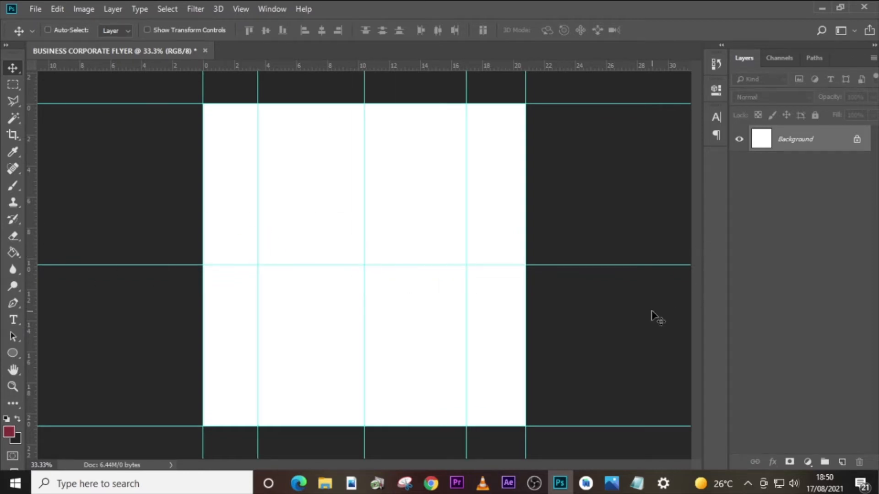
# - Draw a circle in the left half of the canvas with the Ellipse tool and scale it to about 405 px across
pyautogui.click(14, 353)
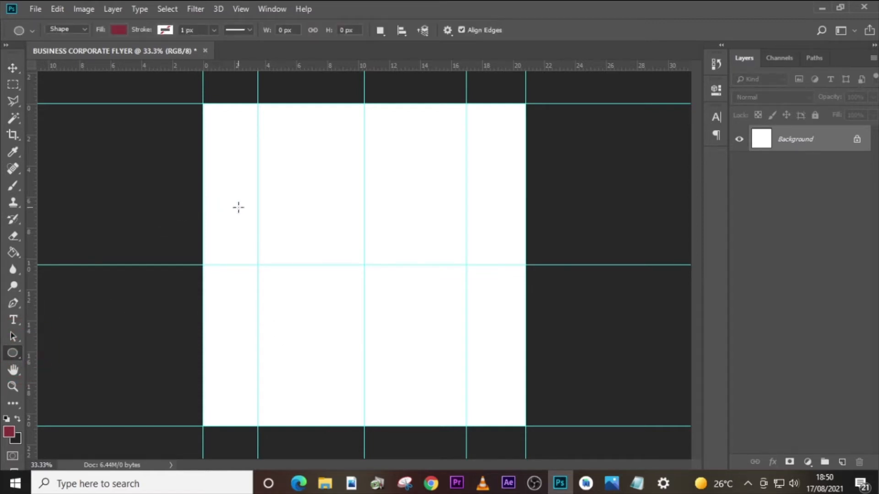
pyautogui.moveTo(239, 206); pyautogui.dragTo(334, 398)
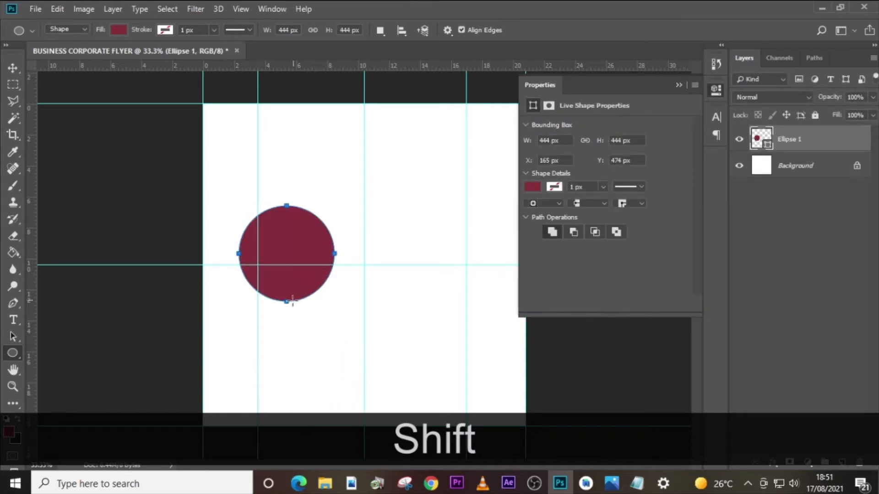
pyautogui.hotkey('ctrl', 't')
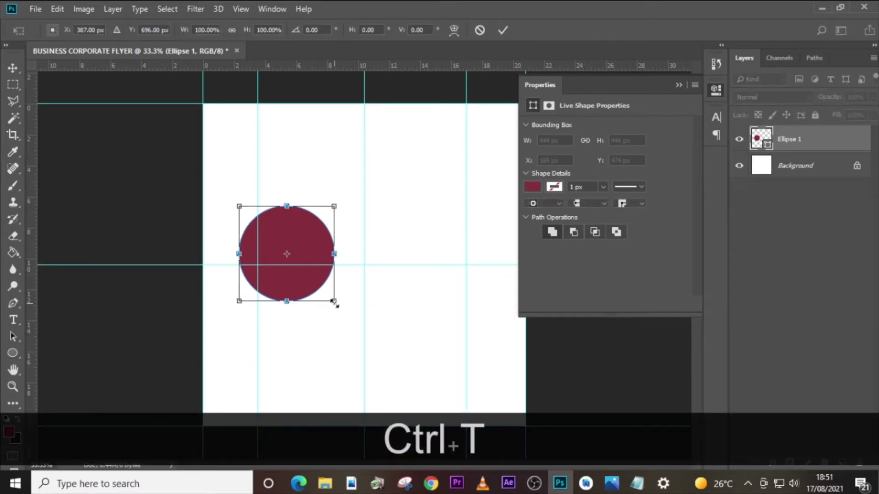
pyautogui.moveTo(334, 301); pyautogui.dragTo(329, 296)
pyautogui.press('Down')
pyautogui.press('Down')
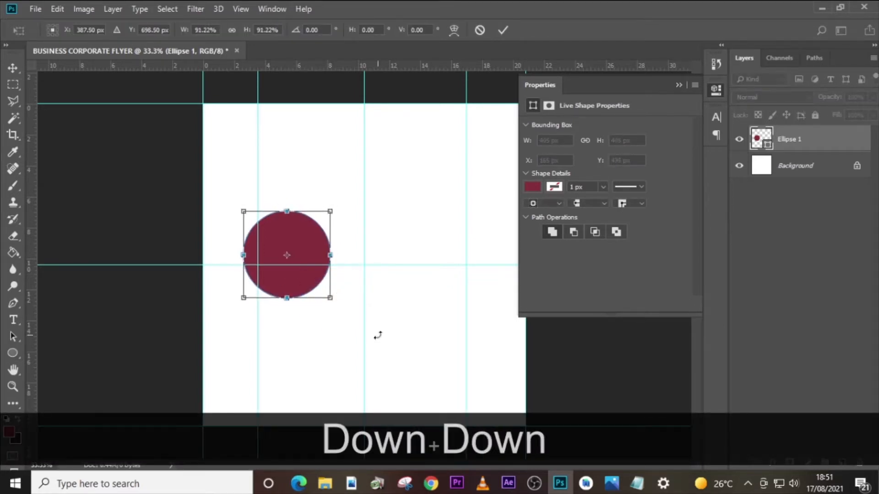
pyautogui.press('Return')
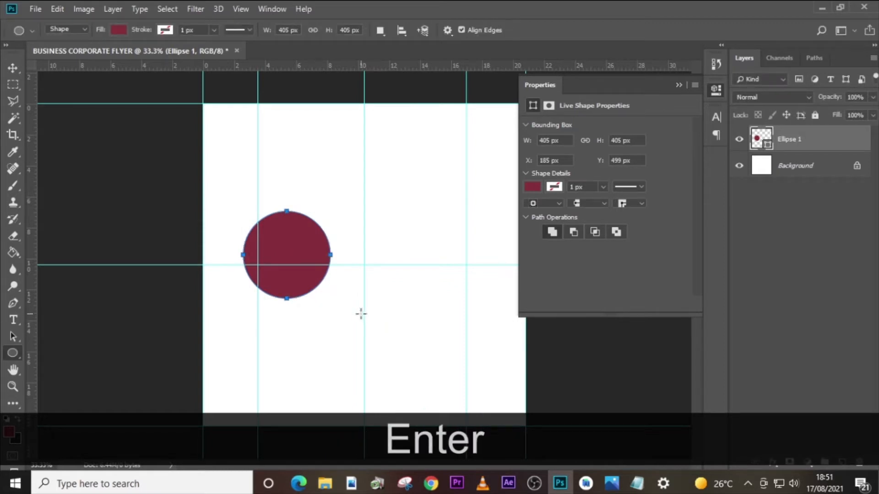
# - Centre the circle horizontally on the left inner guide and set its fill colour to 872A37
pyautogui.press('v')
pyautogui.moveTo(301, 242); pyautogui.dragTo(287, 242)
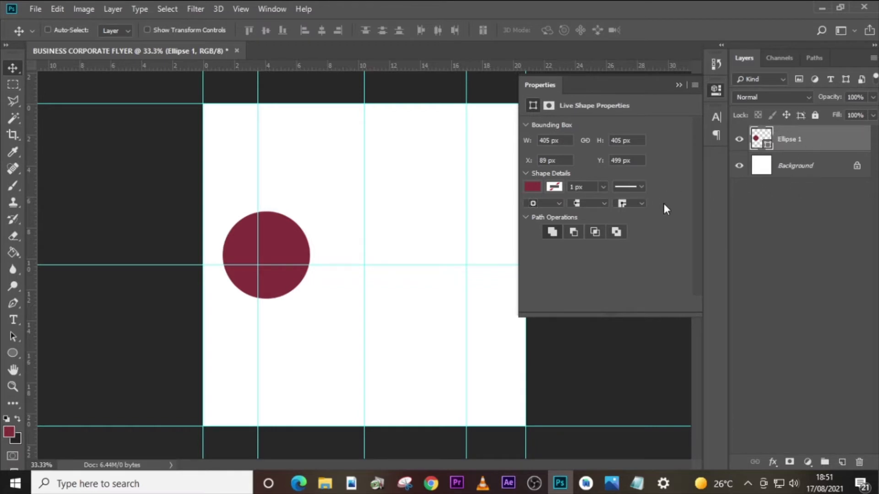
pyautogui.doubleClick(762, 140)
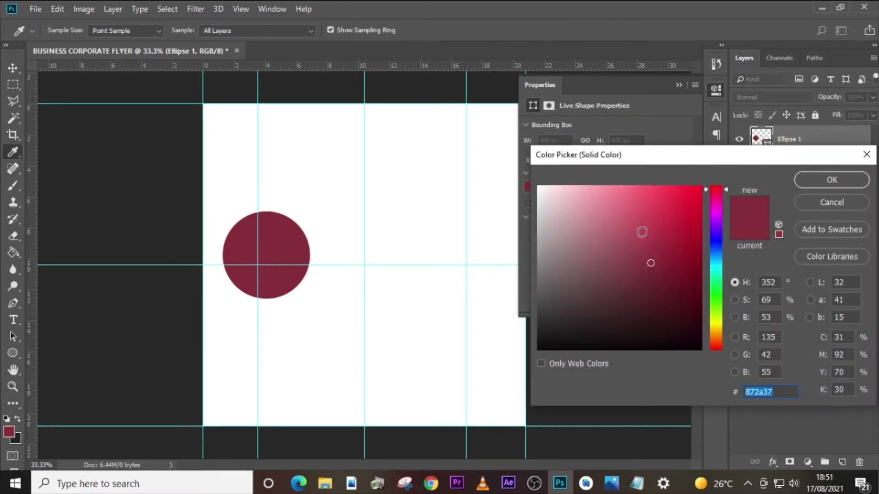
pyautogui.write('87')
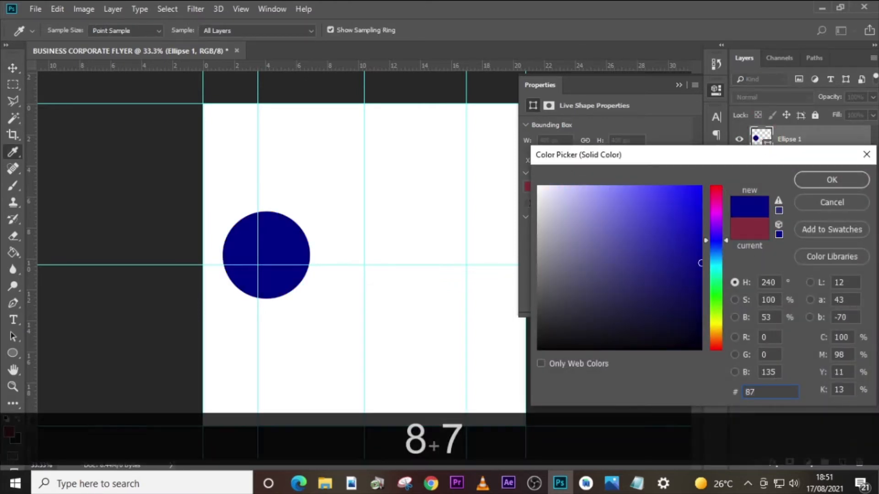
pyautogui.write('2A')
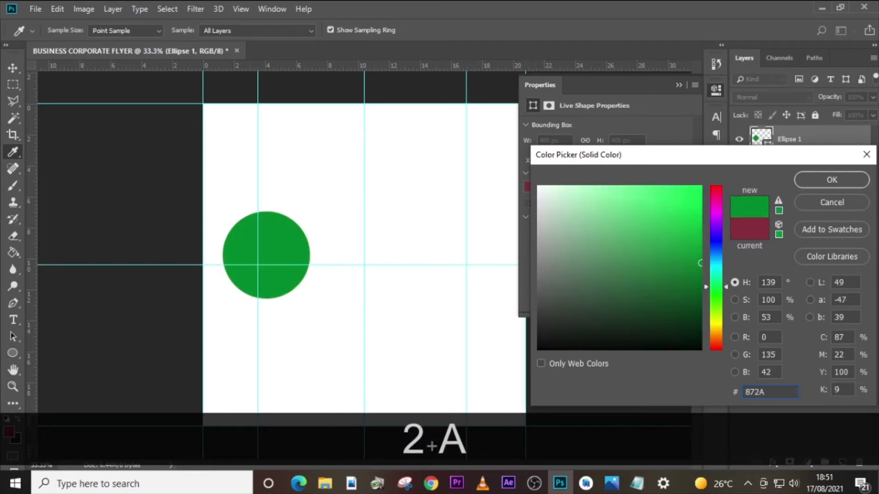
pyautogui.write('37')
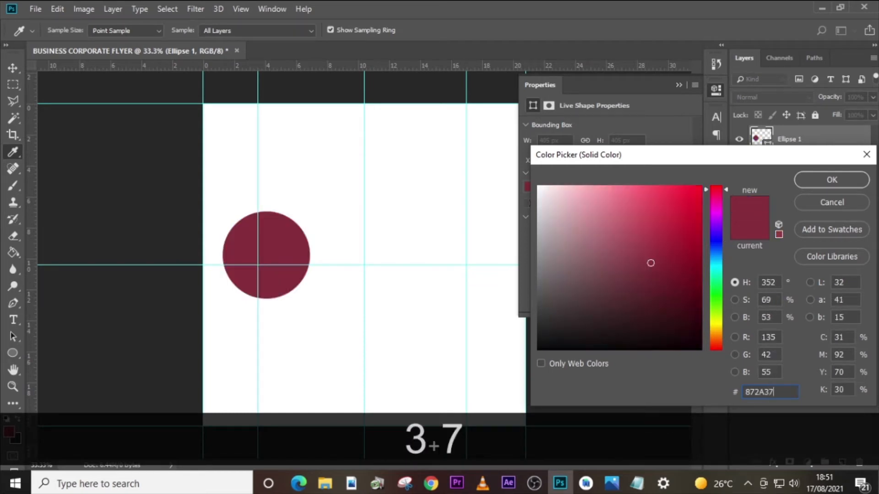
pyautogui.click(813, 183)
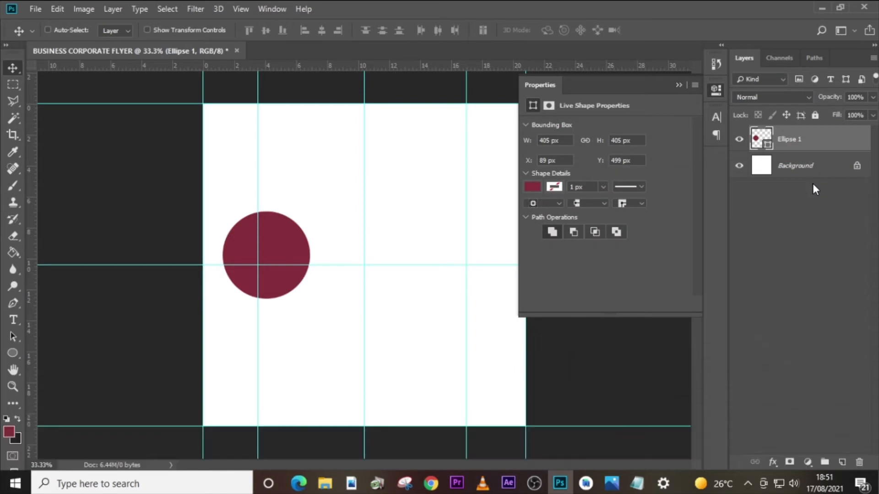
# - Place the thinking-man PNG from the u4 folder, scaled to about 69%, with the man's head and shoulders over the circle
pyautogui.click(325, 483)
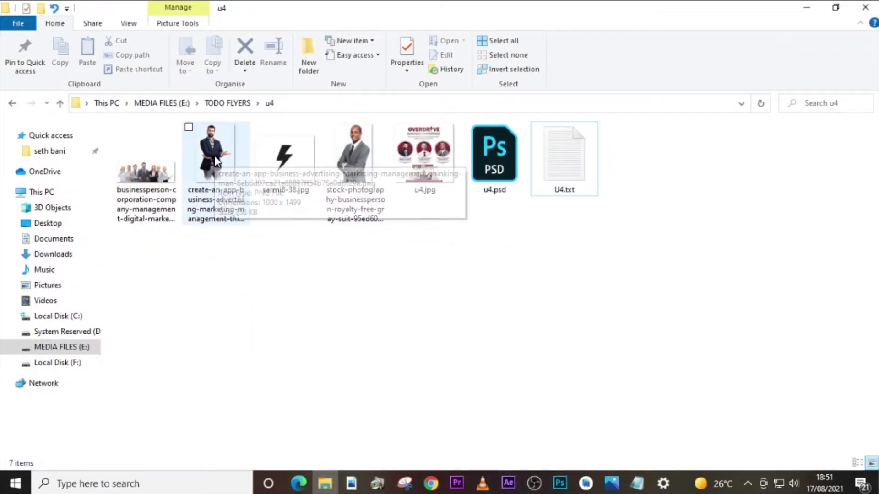
pyautogui.moveTo(216, 160); pyautogui.dragTo(359, 337)
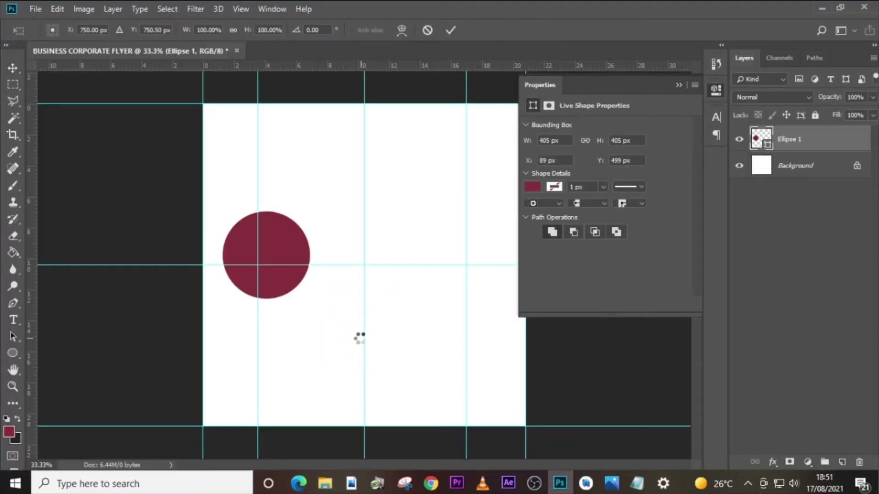
pyautogui.moveTo(472, 426); pyautogui.dragTo(450, 371)
pyautogui.moveTo(416, 294); pyautogui.dragTo(331, 347)
pyautogui.press('Up')
pyautogui.press('Up')
pyautogui.press('Up')
pyautogui.press('Up')
pyautogui.press('Up')
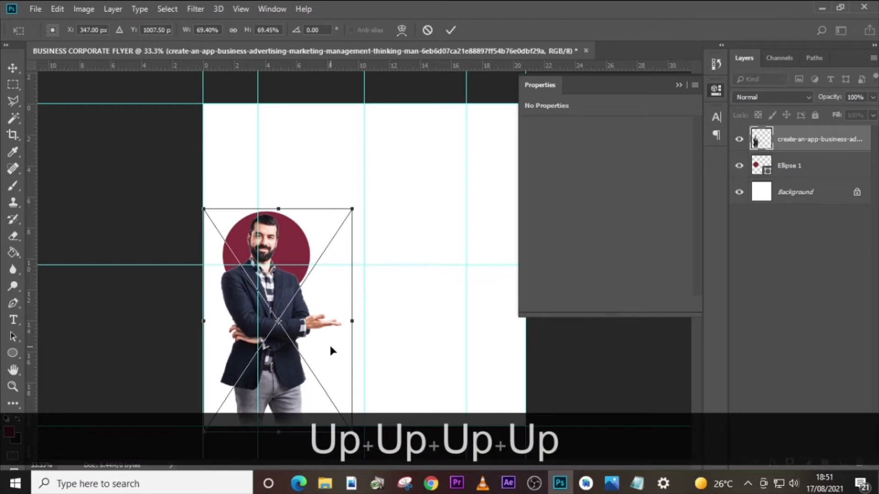
pyautogui.press('Right')
pyautogui.press('Return')
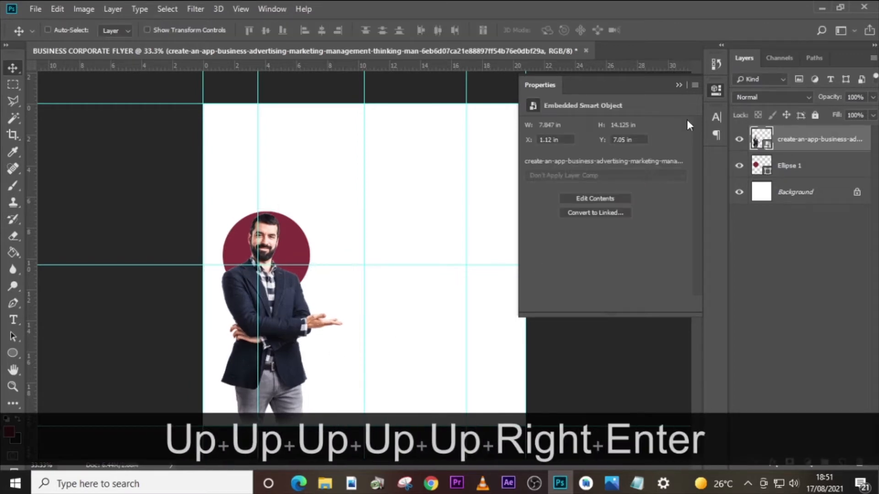
# - Clip the man's photo to the circle with a clipping mask and nudge it slightly to the right
pyautogui.rightClick(799, 142)
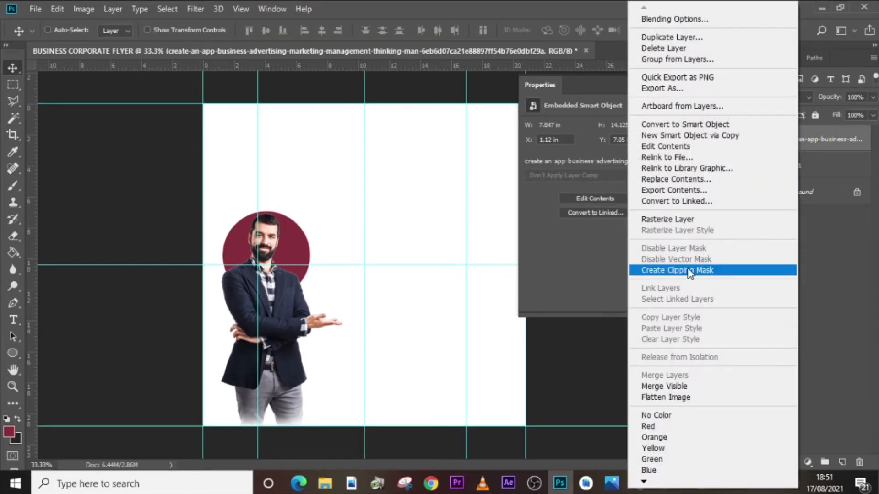
pyautogui.click(687, 269)
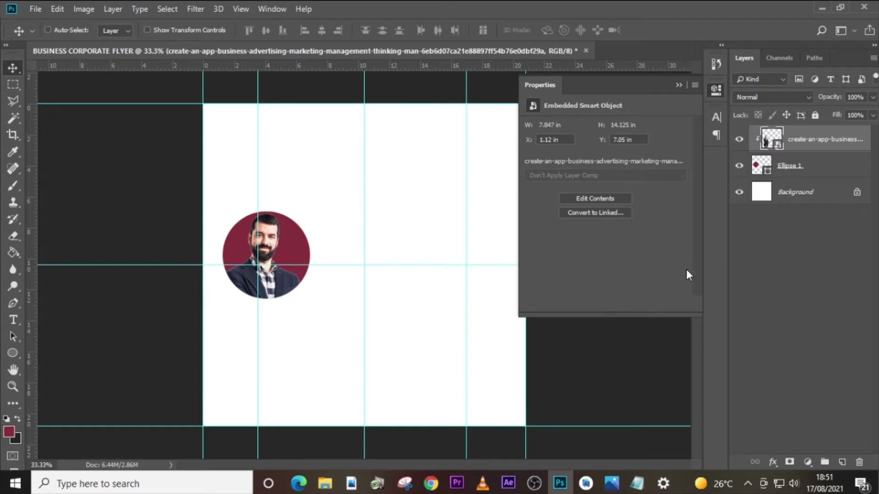
pyautogui.press('Right')
pyautogui.press('Right')
pyautogui.press('Right')
pyautogui.press('Right')
pyautogui.press('Right')
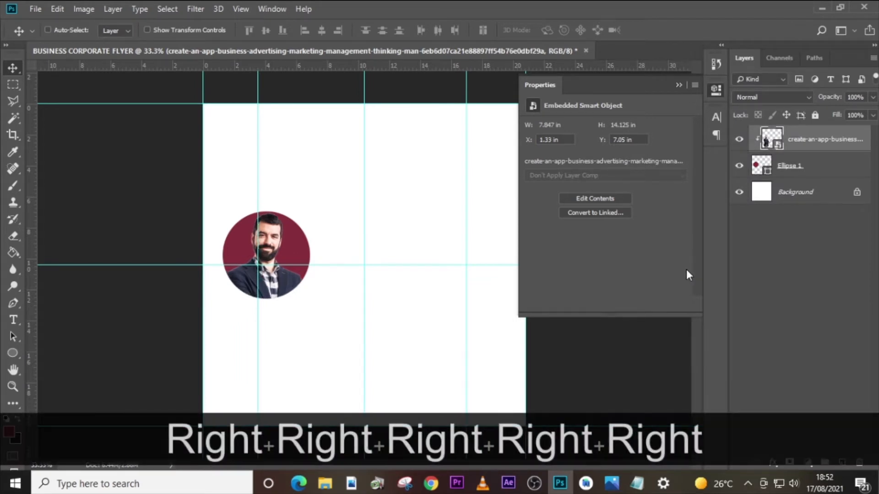
# - Load the outline of the man's photo layer as a selection and open it in Select and Mask
pyautogui.hotkey('ctrl', '=')
pyautogui.hotkey('ctrl', '=')
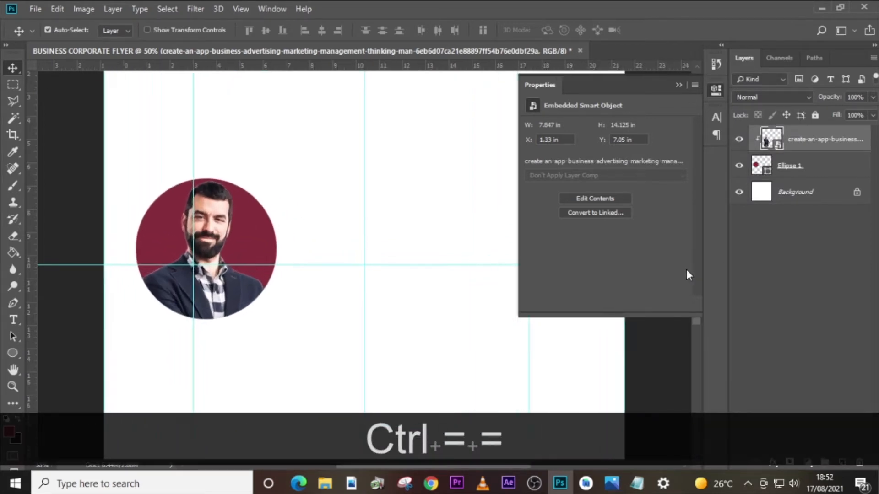
pyautogui.hotkey('ctrl', '=')
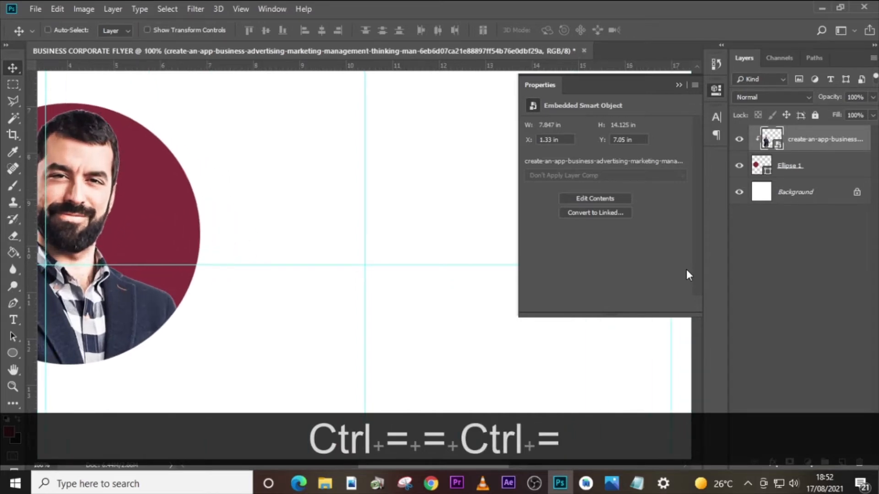
pyautogui.moveTo(468, 461); pyautogui.dragTo(424, 464)
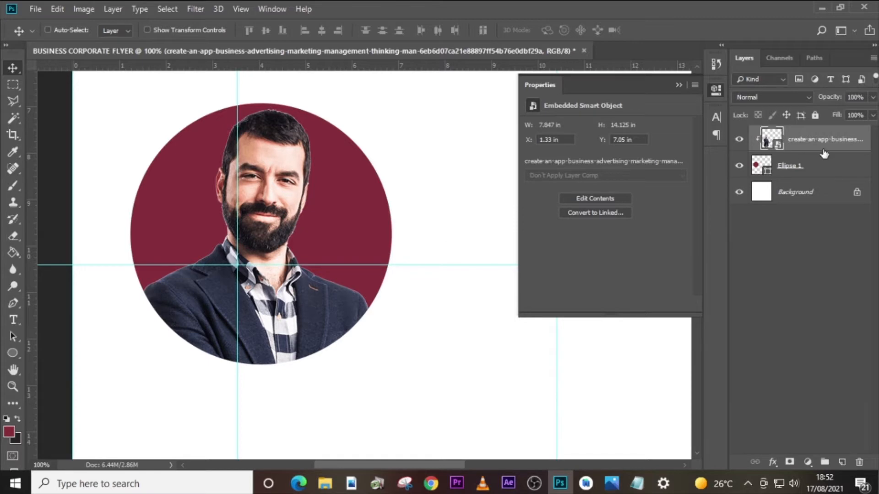
pyautogui.press('ctrl')
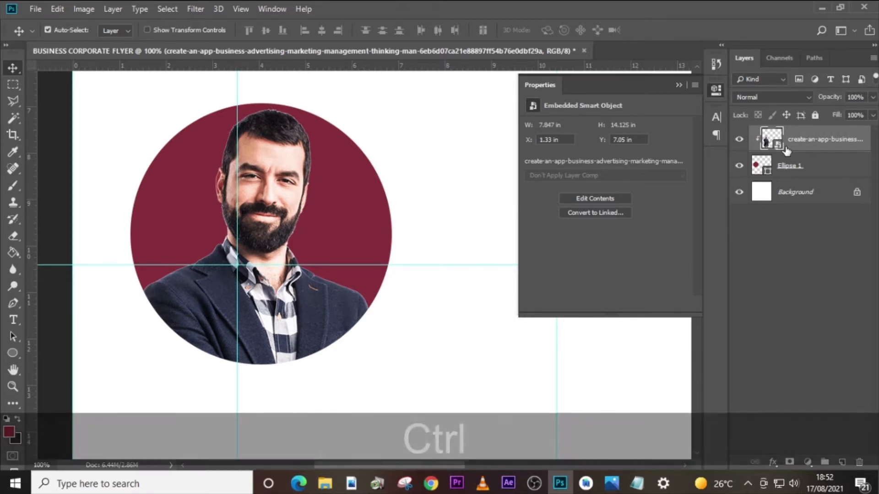
pyautogui.keyDown('ctrl'); pyautogui.click(772, 142); pyautogui.keyUp('ctrl')
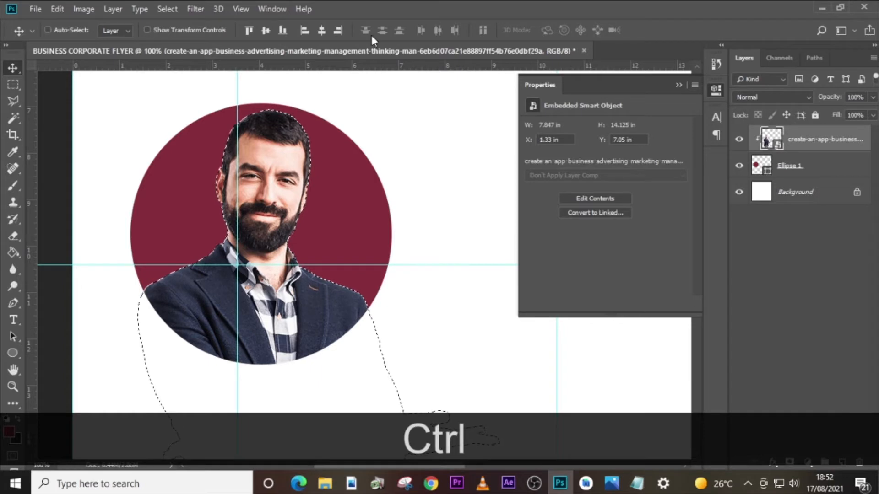
pyautogui.click(168, 9)
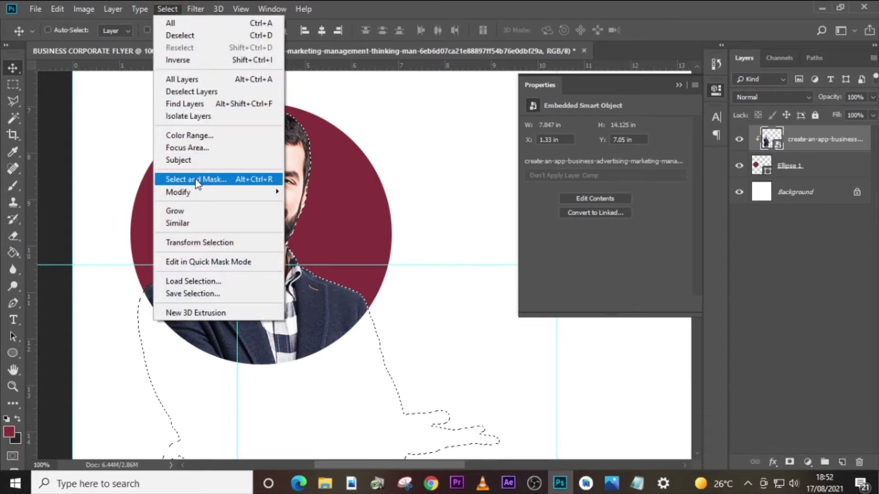
pyautogui.click(196, 180)
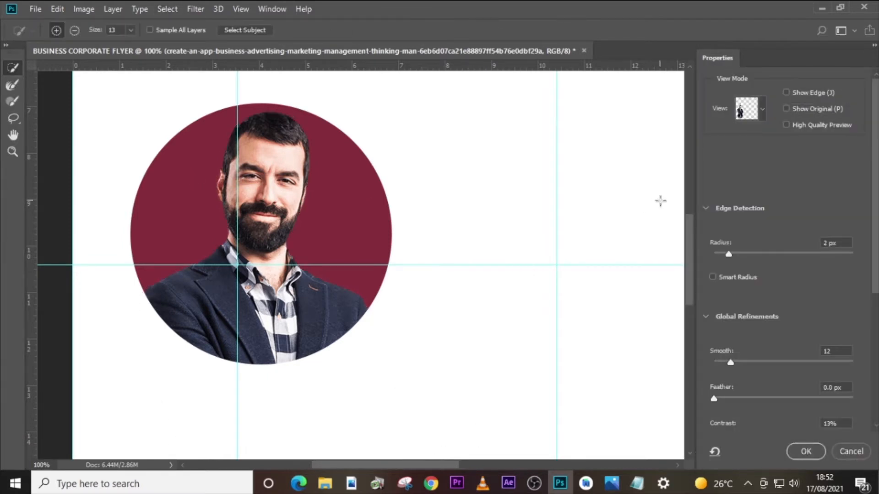
# - Turn on Decontaminate Colors at 100% and output the refined man's cutout to a new layer with a layer mask
pyautogui.scroll(-3, 744, 313)
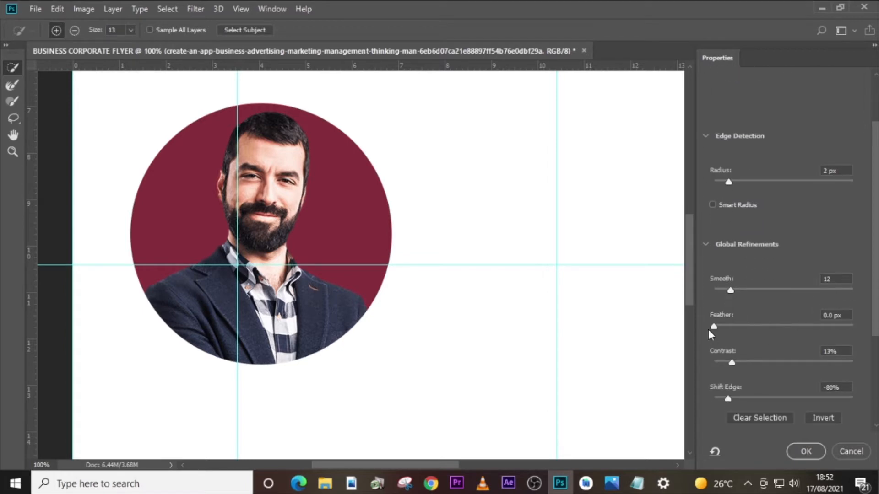
pyautogui.scroll(-1, 707, 329)
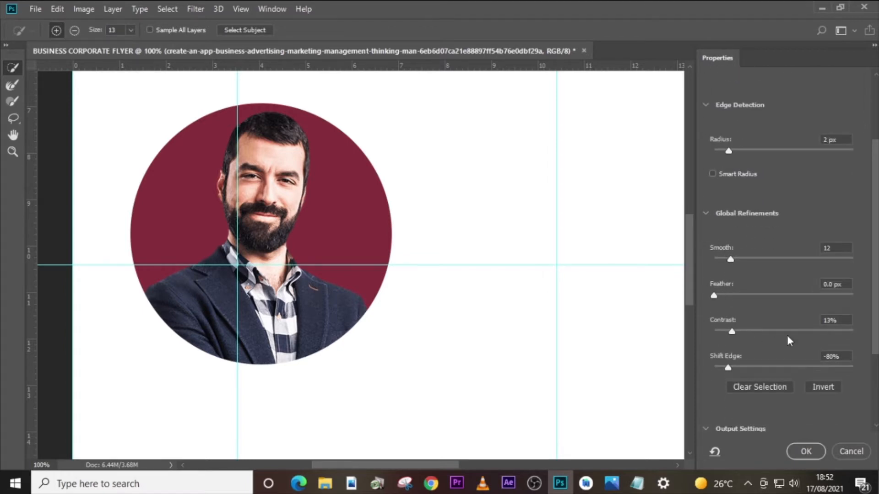
pyautogui.scroll(-1, 756, 373)
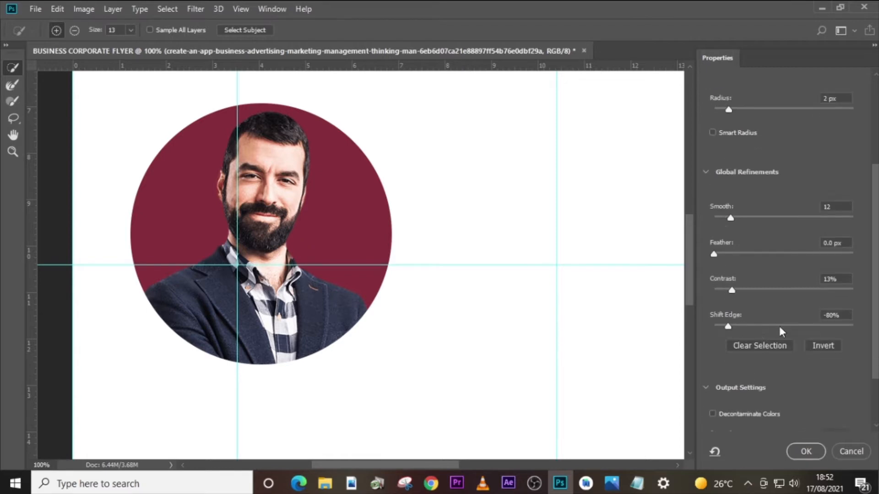
pyautogui.scroll(-2, 831, 324)
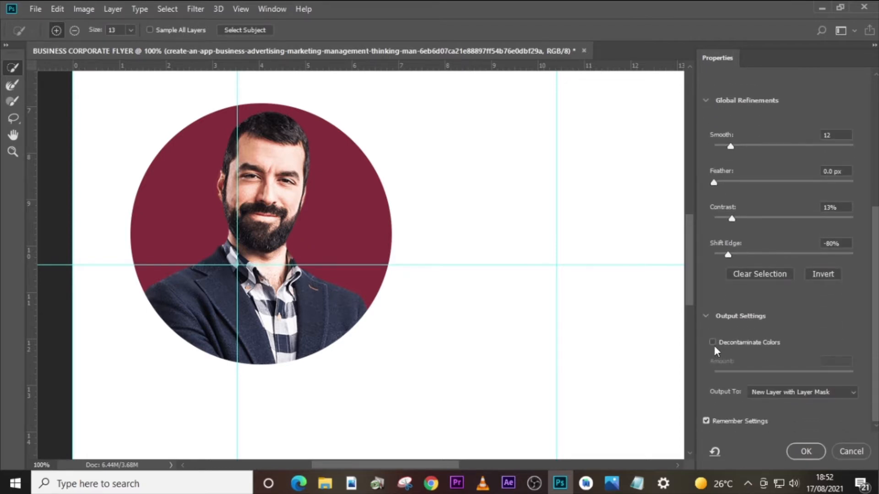
pyautogui.click(715, 342)
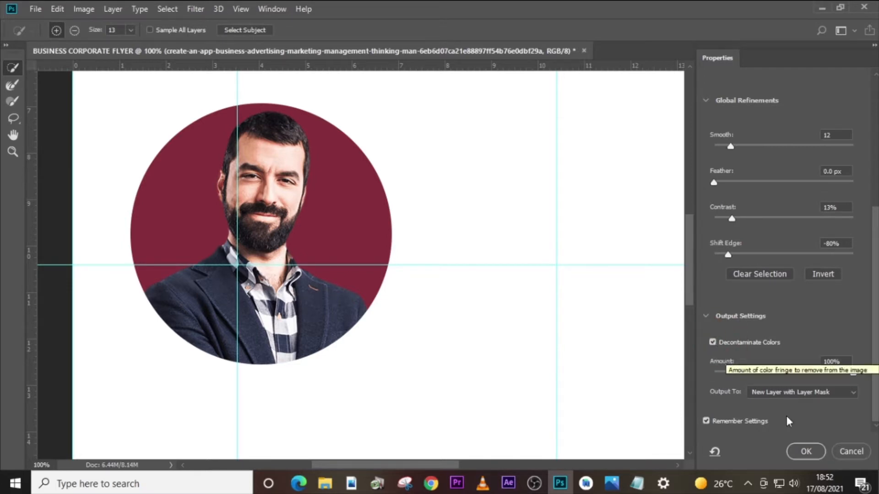
pyautogui.click(776, 394)
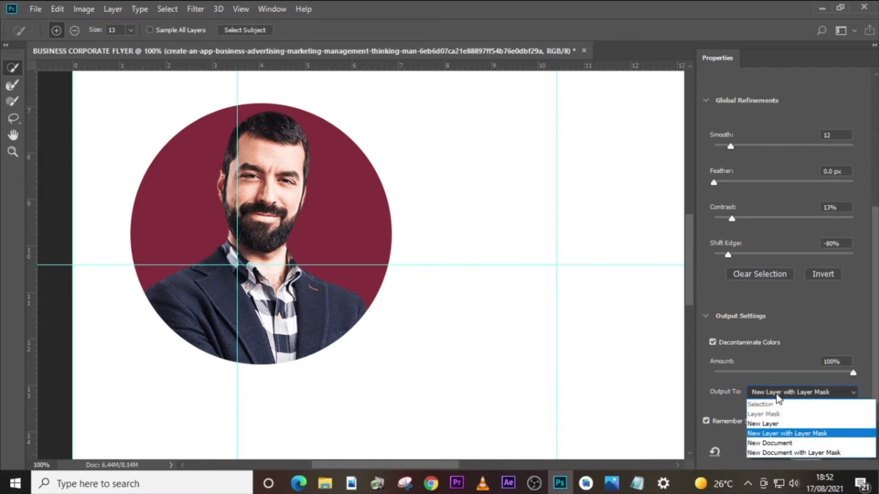
pyautogui.click(754, 434)
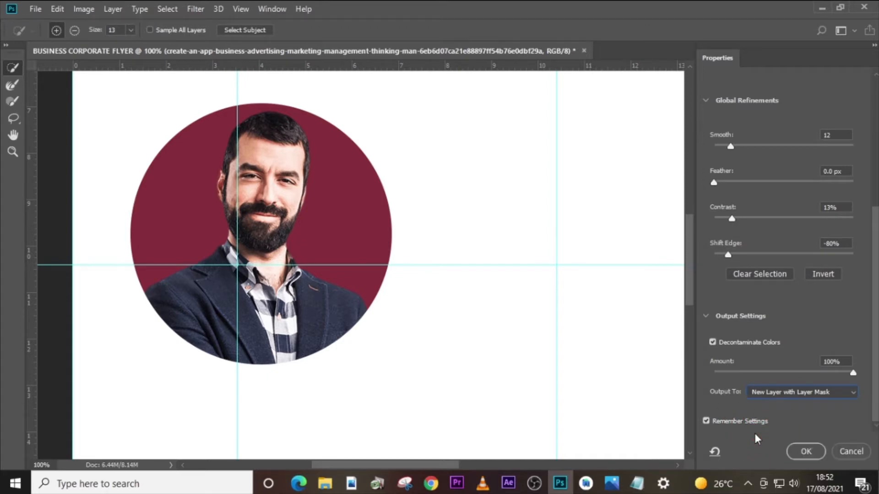
pyautogui.click(806, 452)
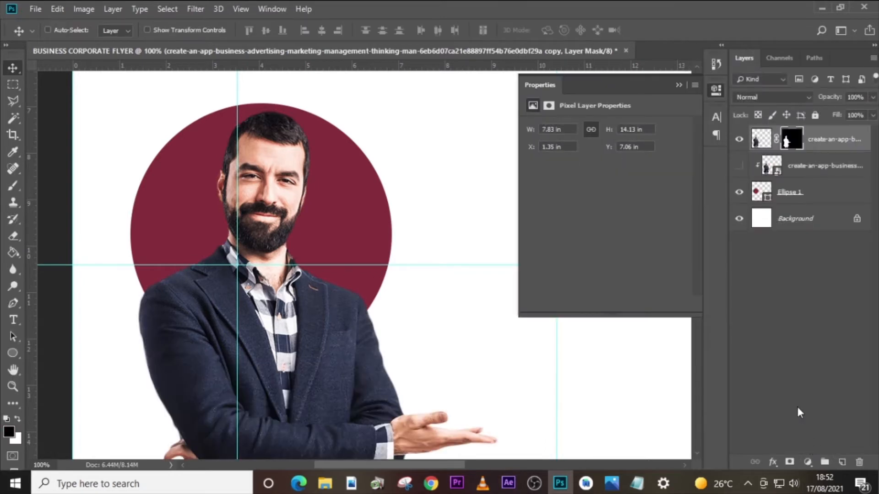
# - Delete the hidden original photo layer and clip the masked copy, converted to a smart object, to the maroon circle
pyautogui.click(816, 167)
pyautogui.press('Delete')
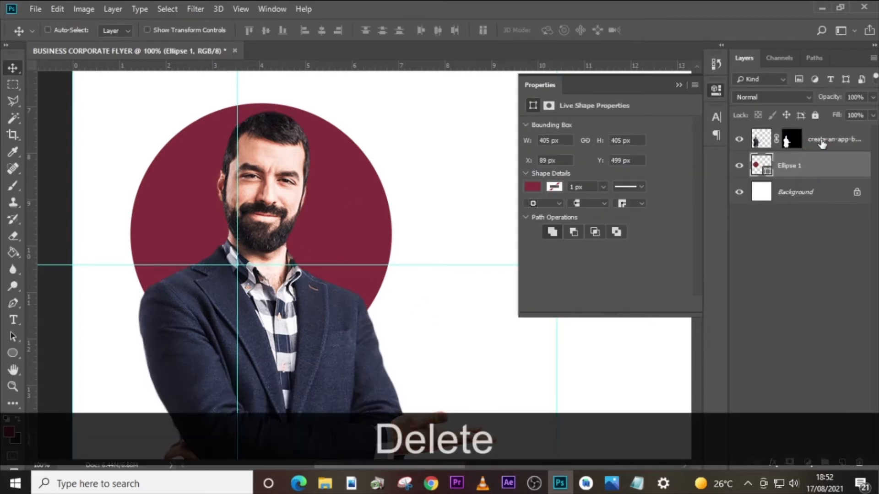
pyautogui.rightClick(821, 139)
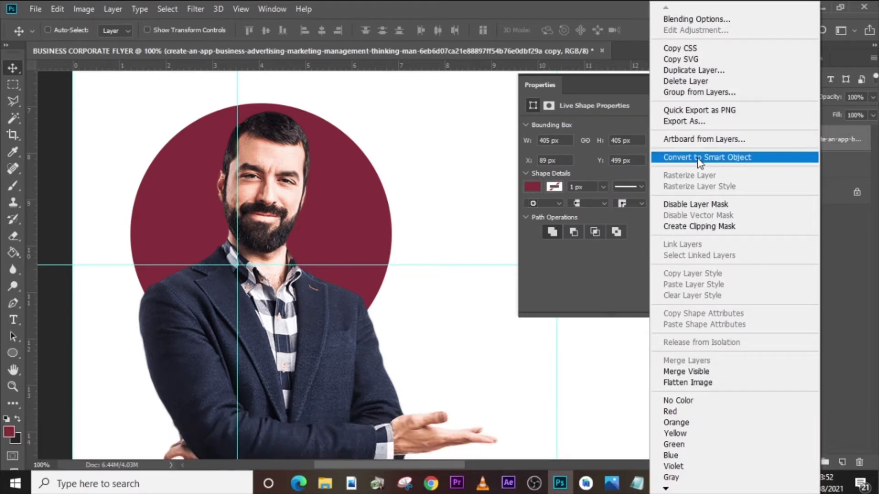
pyautogui.click(700, 162)
pyautogui.rightClick(802, 140)
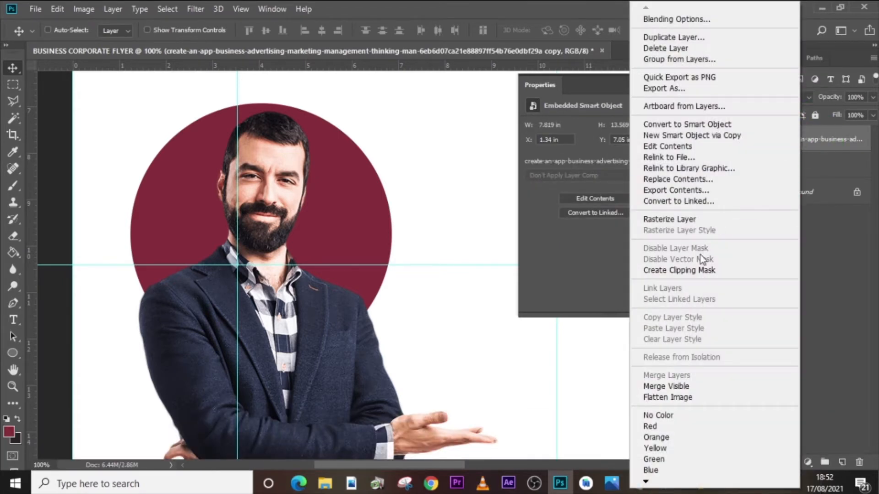
pyautogui.click(692, 271)
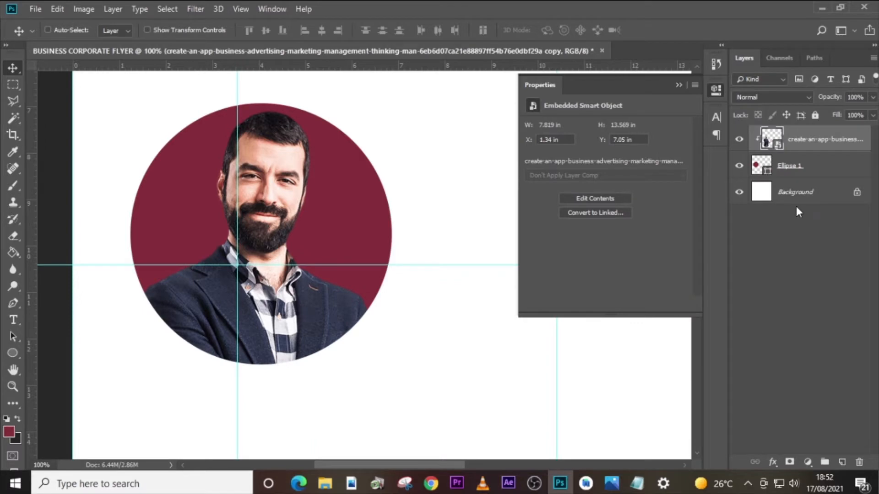
# - Duplicate the maroon circle layer beneath the man's photo
pyautogui.hotkey('ctrl', '-')
pyautogui.hotkey('ctrl', '-')
pyautogui.click(806, 171)
pyautogui.hotkey('ctrl', 'j')
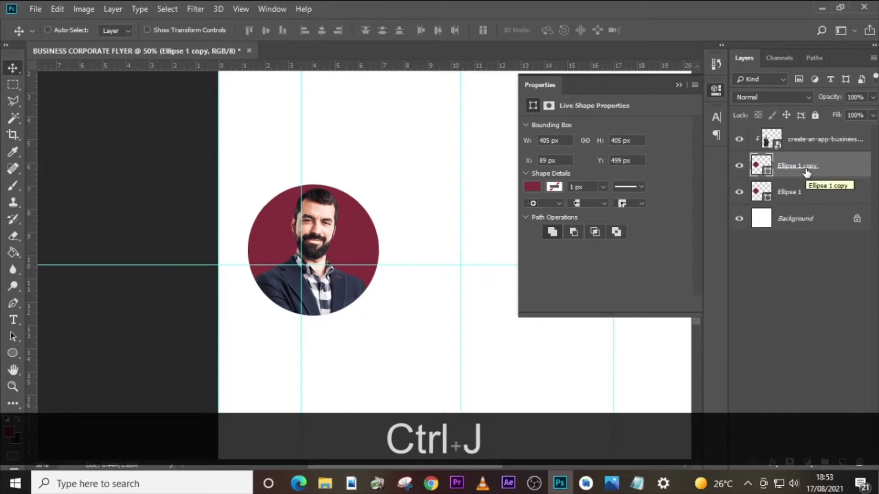
# - Remove the fill of the lower circle and give it a solid stroke in the portrait circle's maroon, 872A37
pyautogui.click(815, 192)
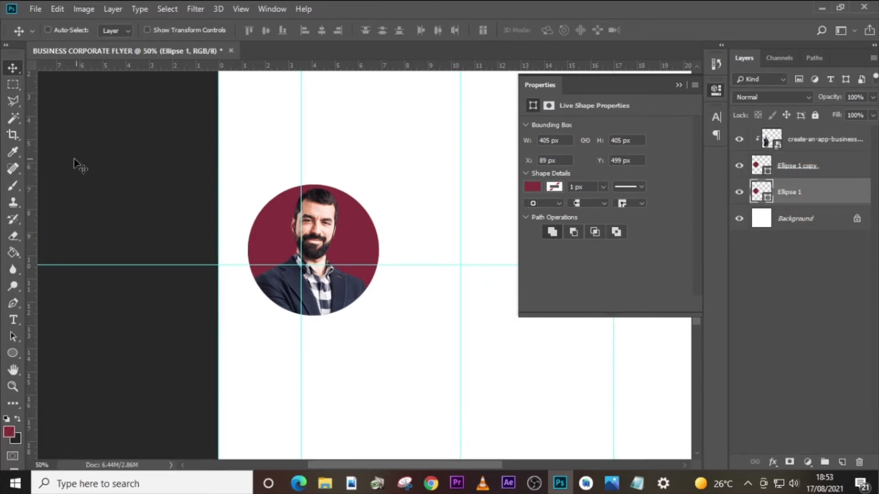
pyautogui.click(13, 354)
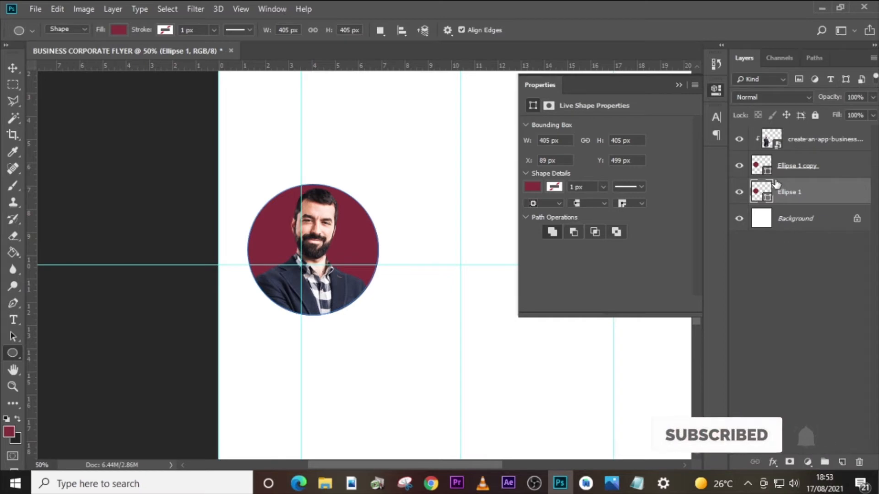
pyautogui.click(798, 193)
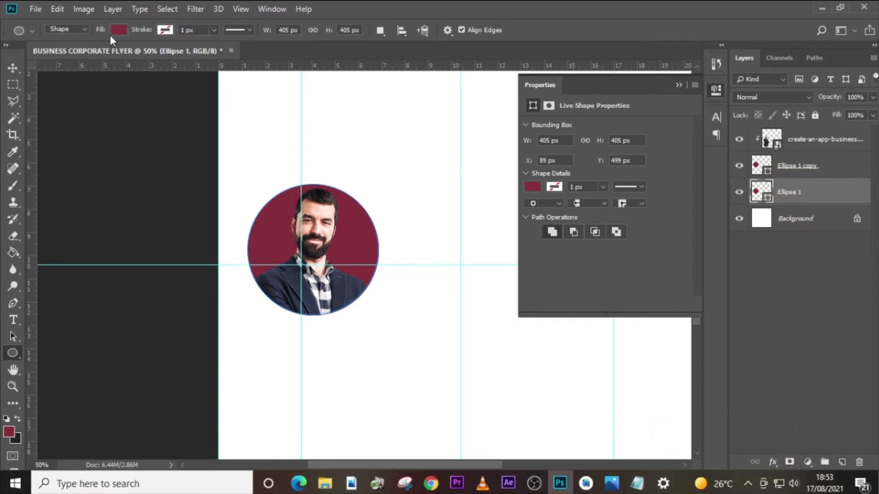
pyautogui.click(121, 31)
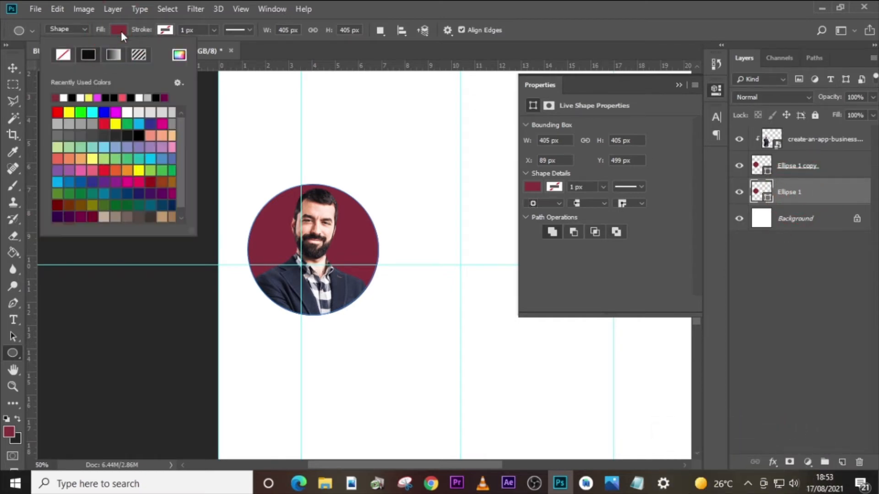
pyautogui.click(64, 54)
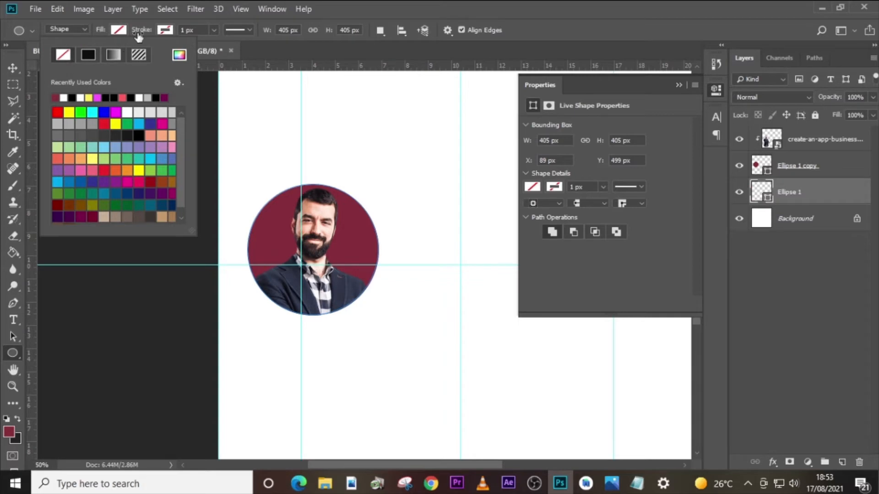
pyautogui.click(161, 31)
pyautogui.click(225, 54)
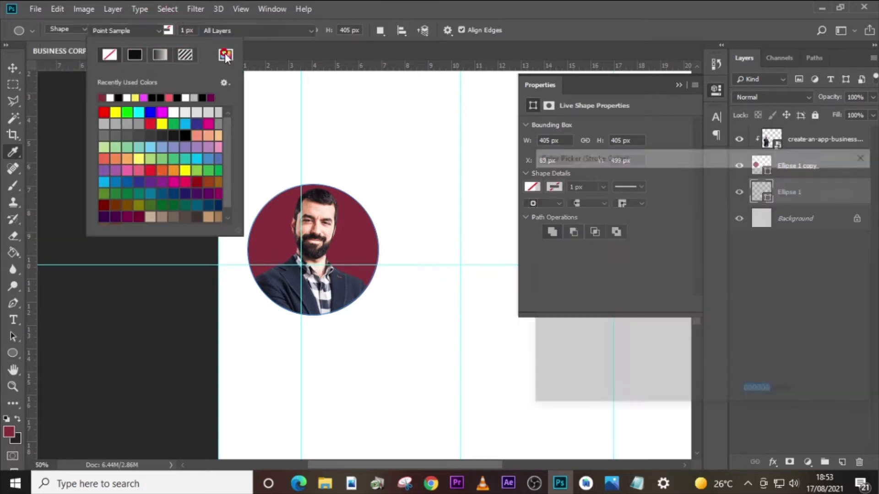
pyautogui.click(271, 229)
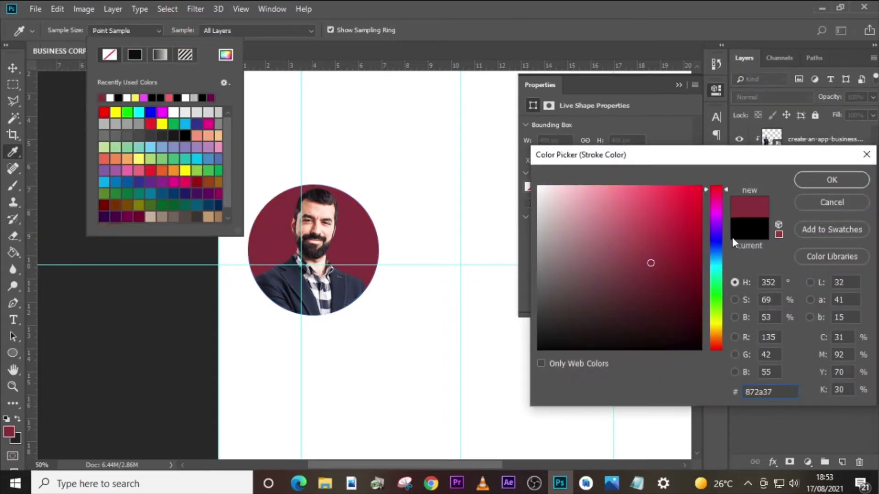
pyautogui.click(833, 180)
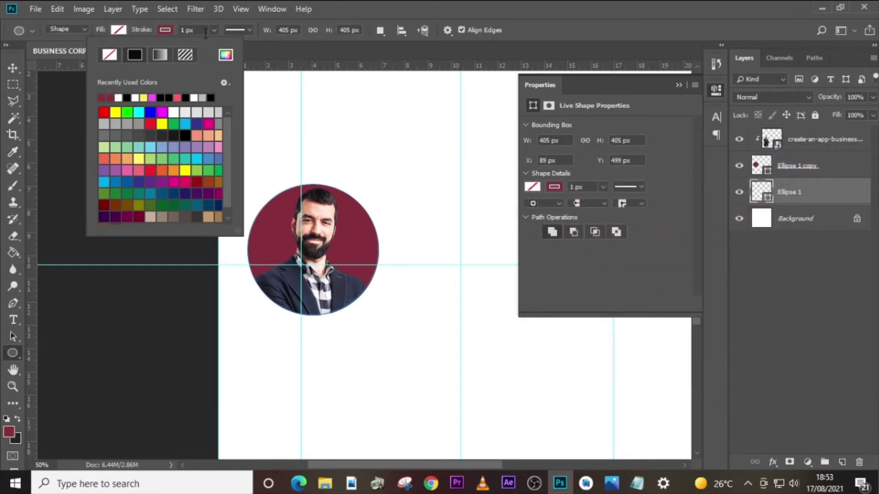
# - Set the lower circle's stroke width to 3.79 px
pyautogui.click(172, 33)
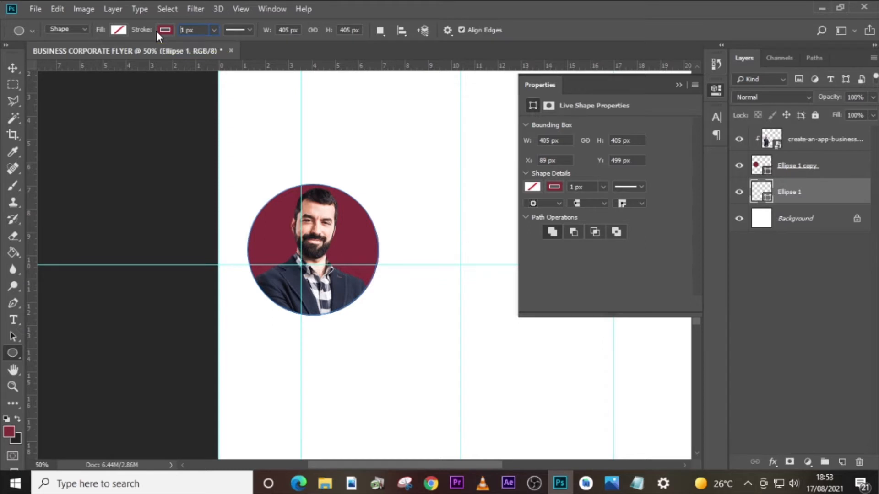
pyautogui.press('Delete')
pyautogui.press('Delete')
pyautogui.press('Delete')
pyautogui.press('Delete')
pyautogui.press('Delete')
pyautogui.press('Delete')
pyautogui.press('Delete')
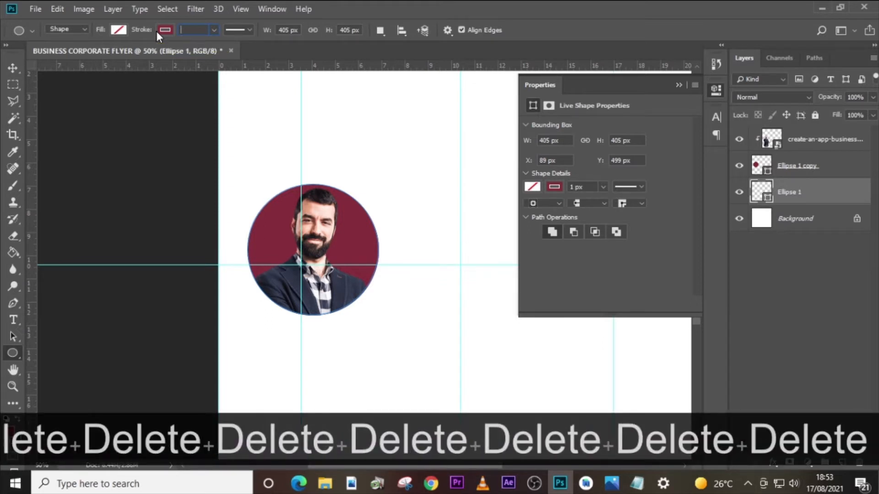
pyautogui.write('3.79')
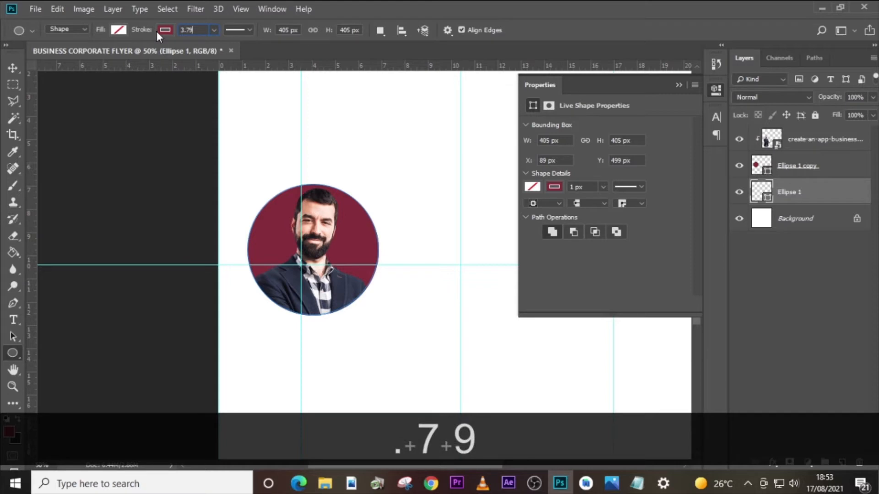
pyautogui.press('Return')
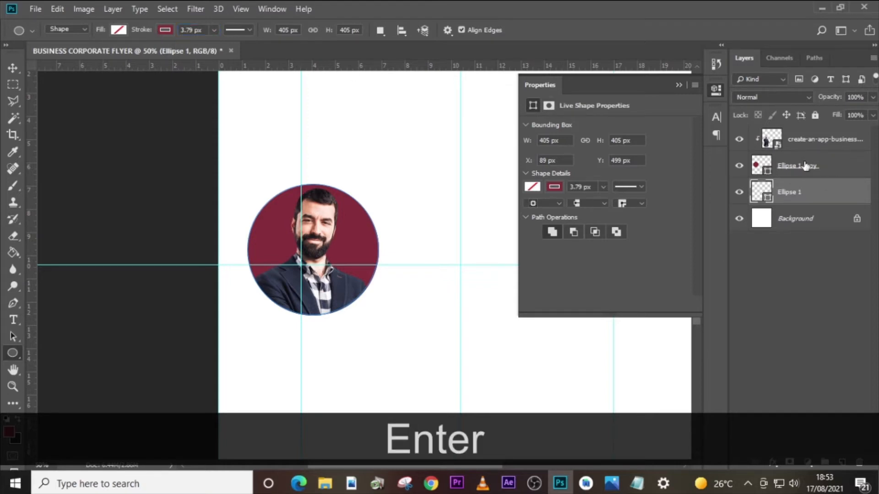
# - Scale the outlined circle proportionally about its centre to about 108.4%, forming a ring around the portrait
pyautogui.hotkey('ctrl', 't')
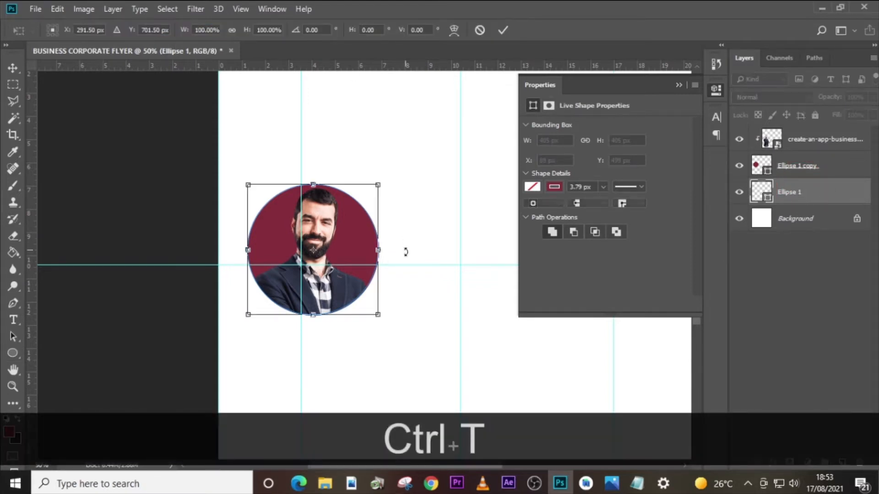
pyautogui.moveTo(379, 320); pyautogui.dragTo(383, 324)
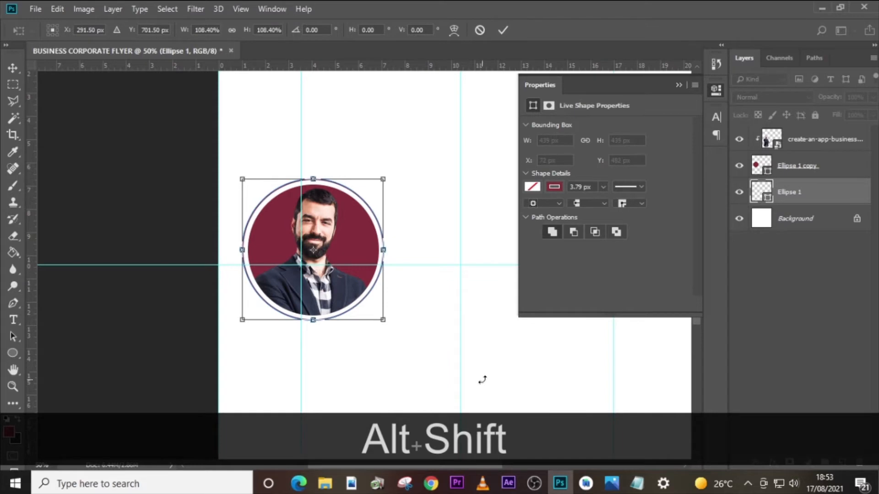
pyautogui.hotkey('alt', 'shift', 'Return')
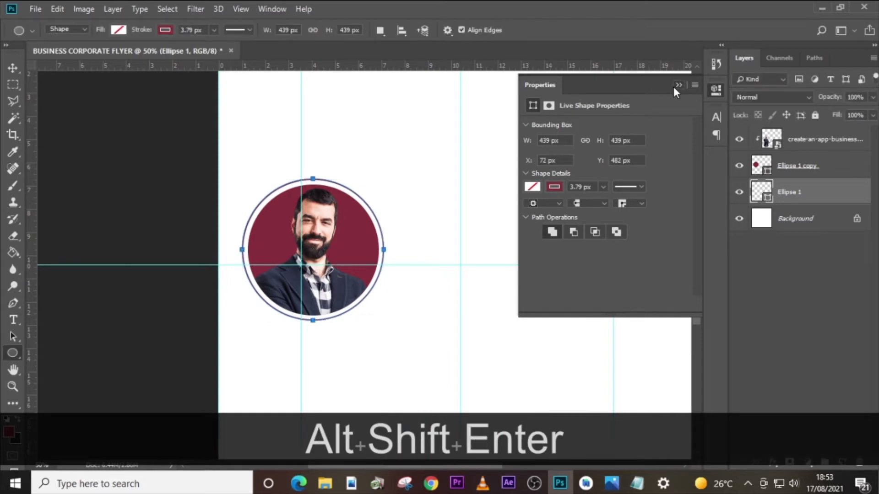
pyautogui.click(677, 86)
# - Start a text line below the portrait ring above the photo layer, and copy the first speaker's name from U4.txt in Notepad
pyautogui.click(794, 146)
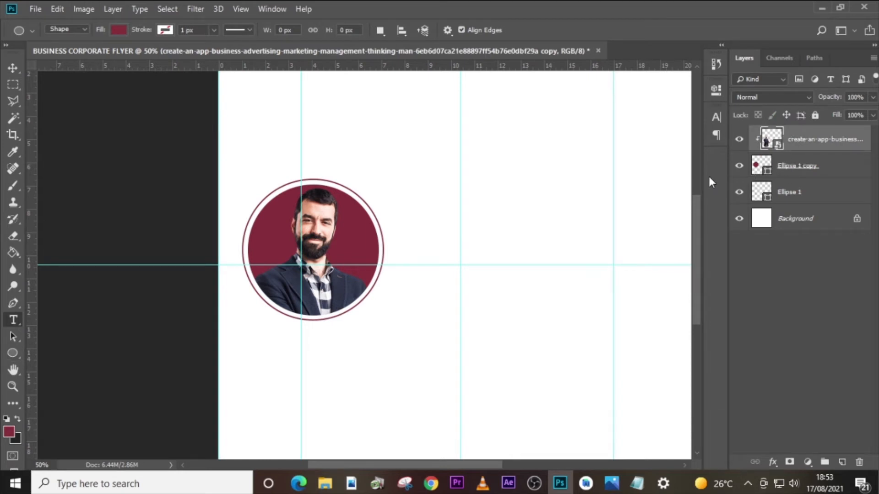
pyautogui.press('t')
pyautogui.click(269, 351)
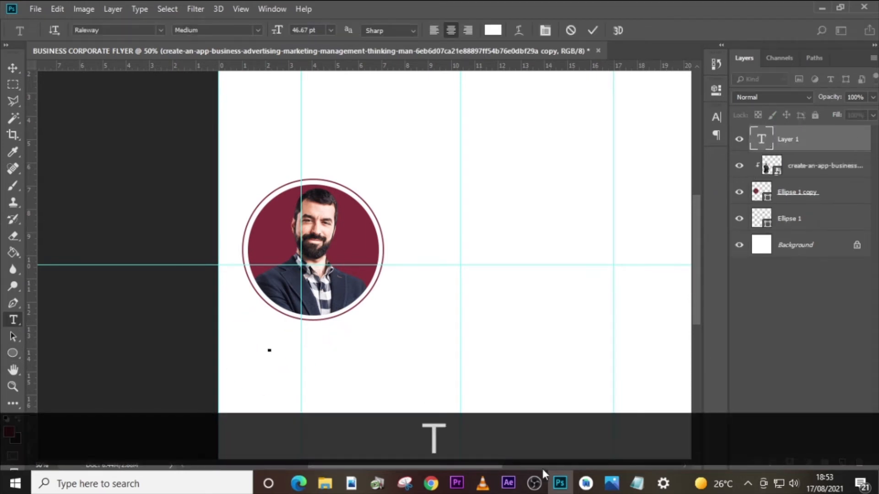
pyautogui.click(638, 484)
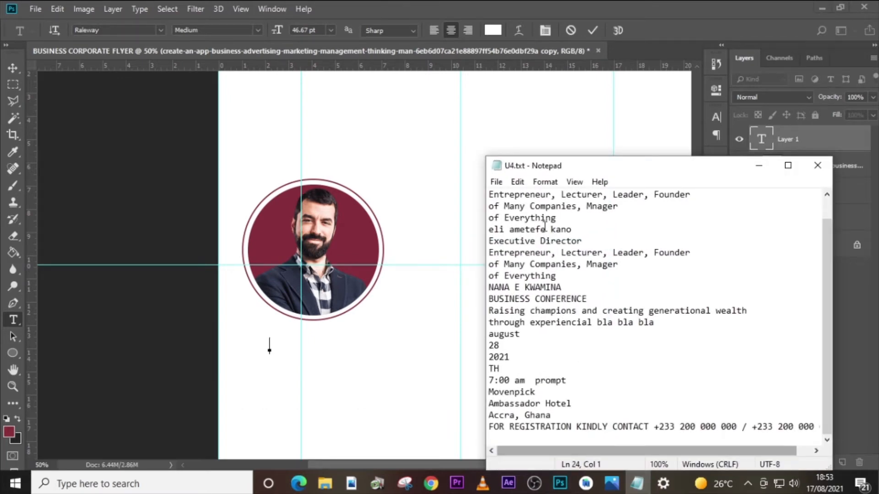
pyautogui.scroll(1, 624, 230)
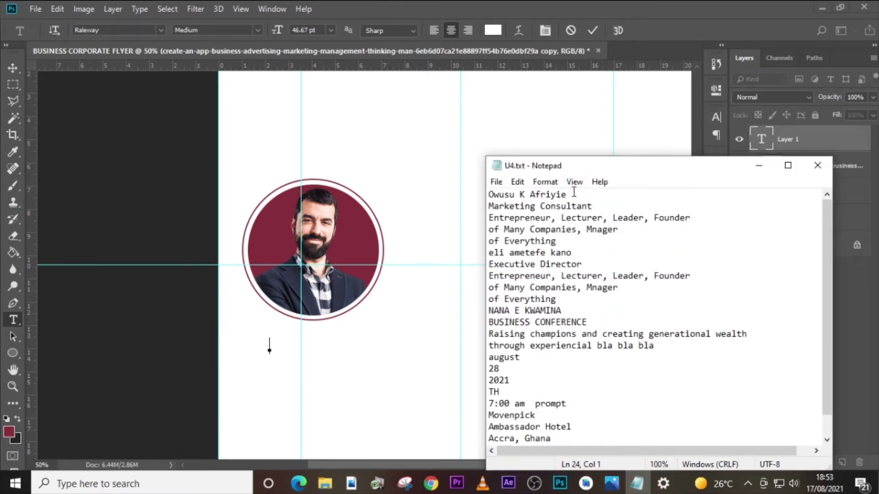
pyautogui.moveTo(574, 192); pyautogui.dragTo(474, 193)
pyautogui.hotkey('ctrl', 'c')
# - Switch back to Photoshop and paste the copied speaker's name into the new text layer below the portrait
pyautogui.click(855, 148)
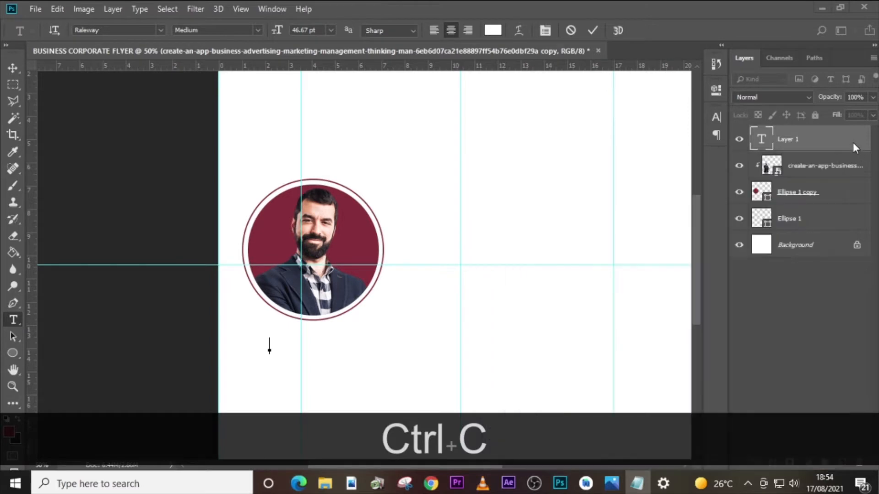
pyautogui.doubleClick(766, 141)
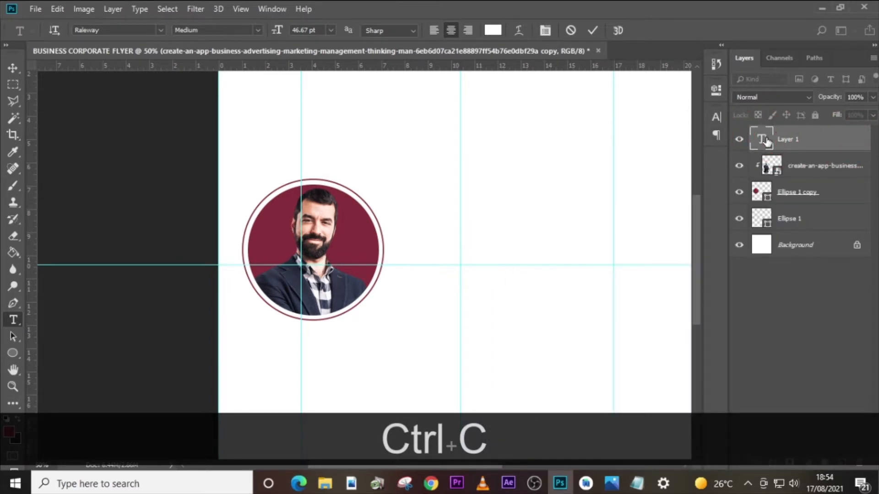
pyautogui.click(765, 141)
pyautogui.hotkey('ctrl', 'v')
pyautogui.doubleClick(766, 141)
pyautogui.hotkey('ctrl', 'v')
pyautogui.click(766, 141)
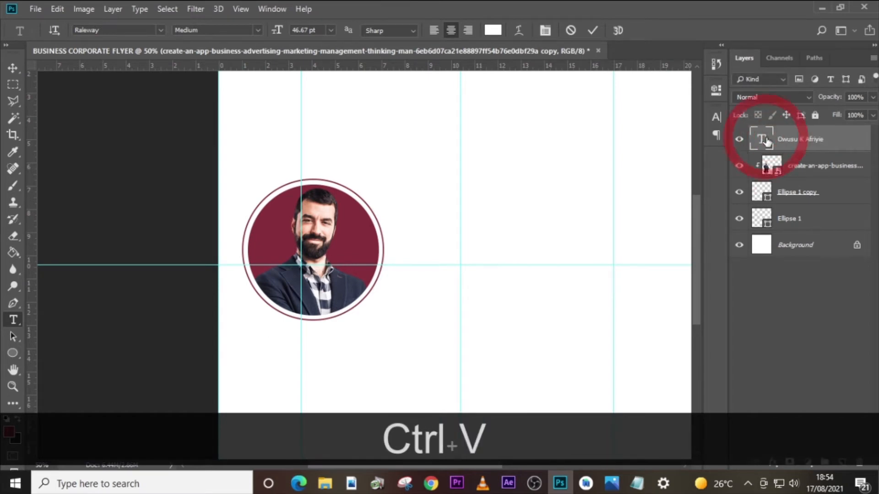
# - Recolour the speaker's name text to the circle's maroon, #872a37, by sampling it from the portrait circle
pyautogui.click(716, 117)
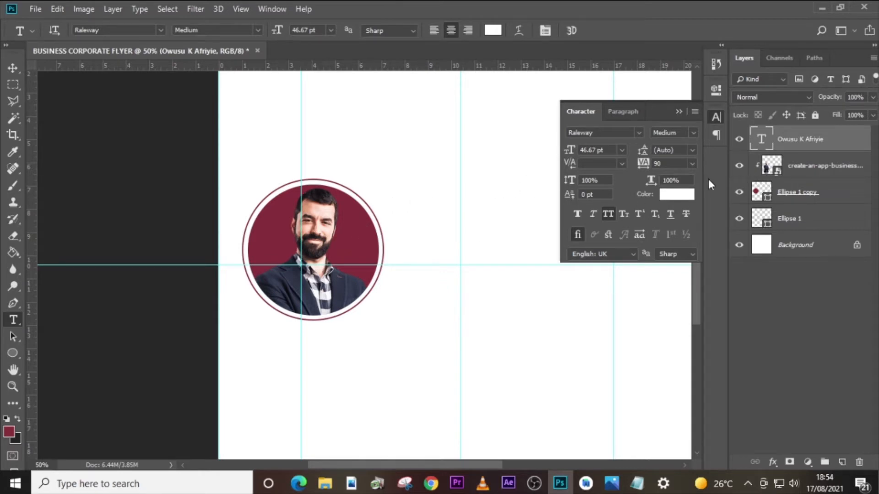
pyautogui.click(674, 196)
pyautogui.click(354, 240)
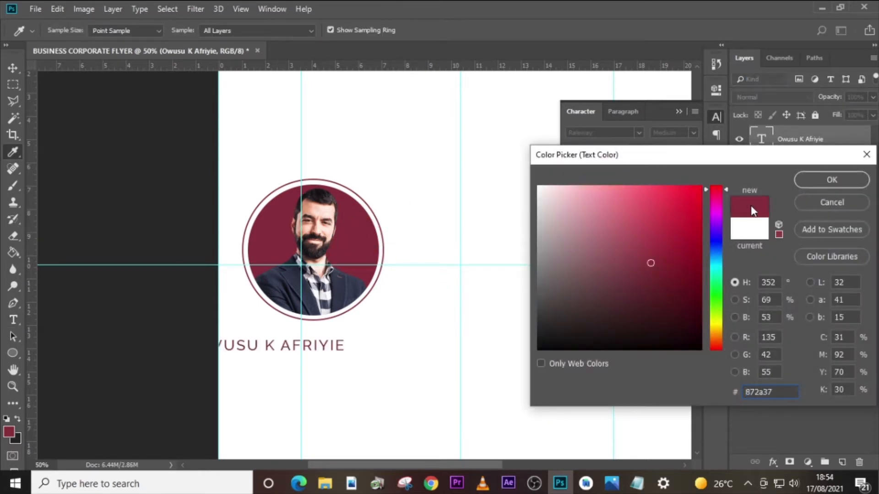
pyautogui.click(814, 181)
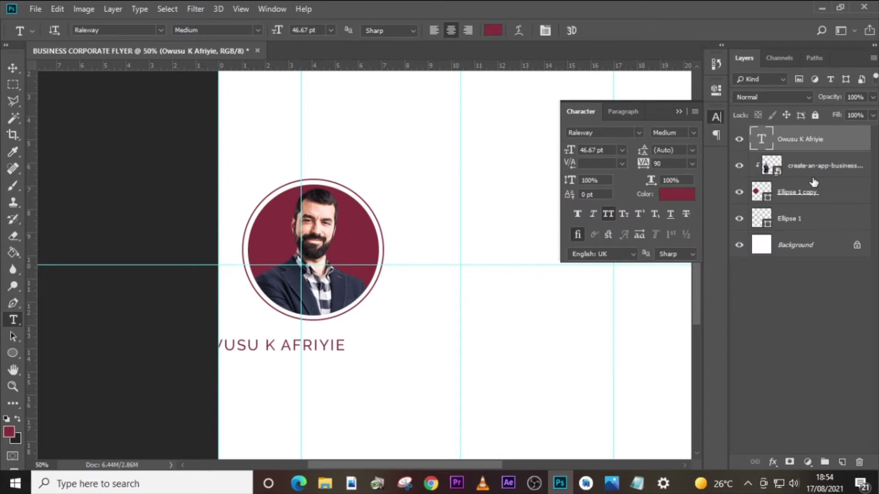
# - Set the speaker's name text to the Cambria font at 35 pt
pyautogui.click(641, 133)
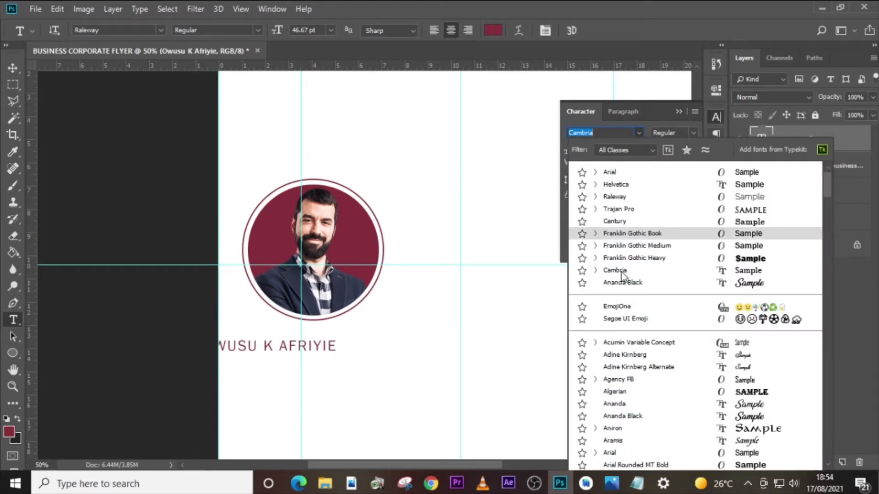
pyautogui.click(602, 270)
pyautogui.moveTo(608, 149); pyautogui.dragTo(559, 149)
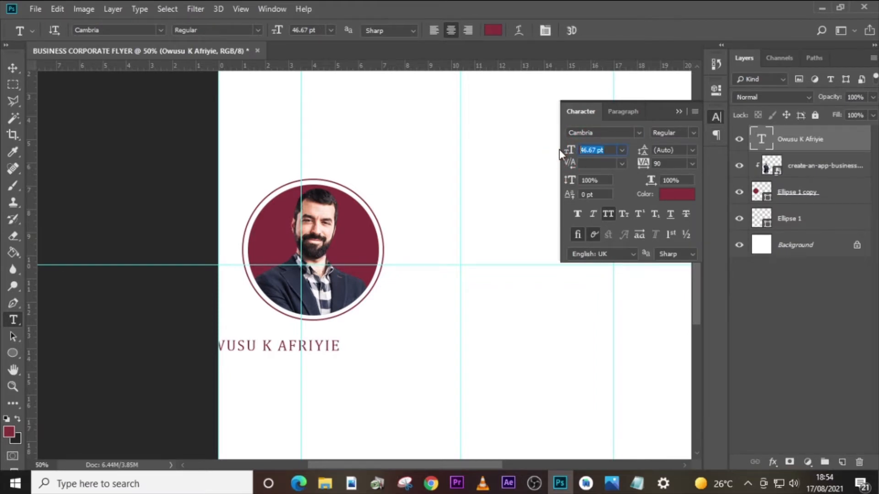
pyautogui.write('35')
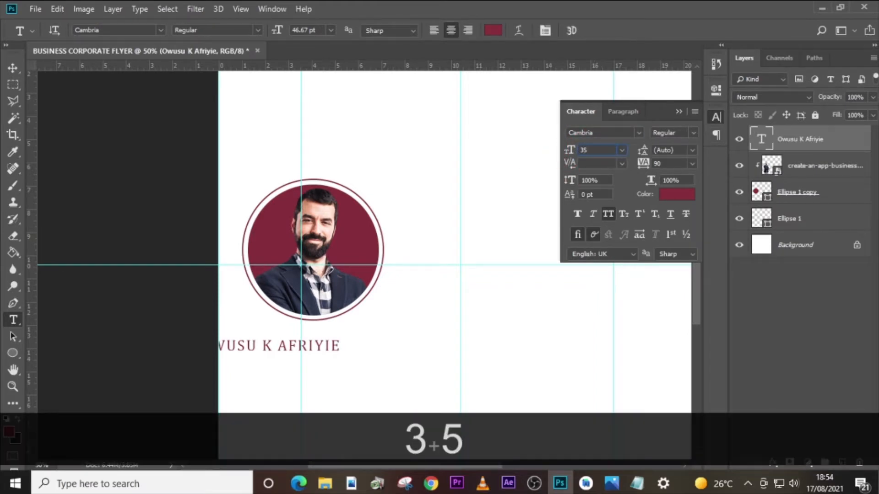
pyautogui.press('Return')
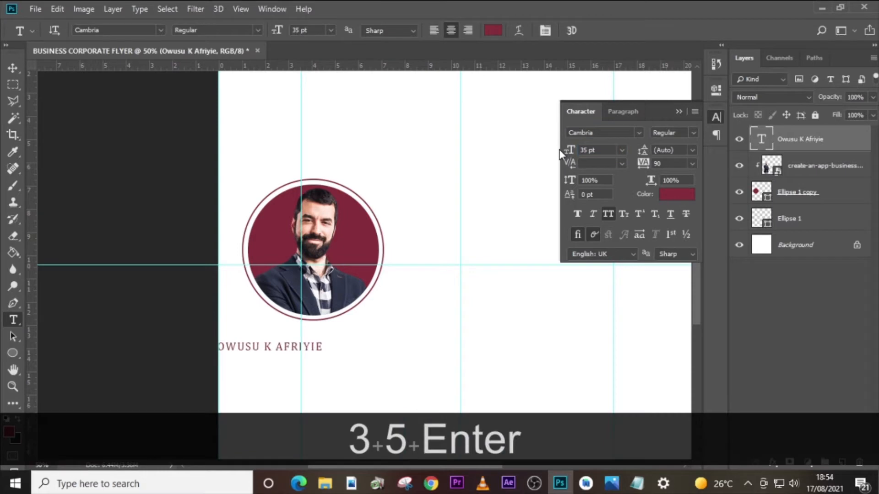
# - Give the speaker's name faux bold and the Bold font style, and set its tracking to 0
pyautogui.click(578, 213)
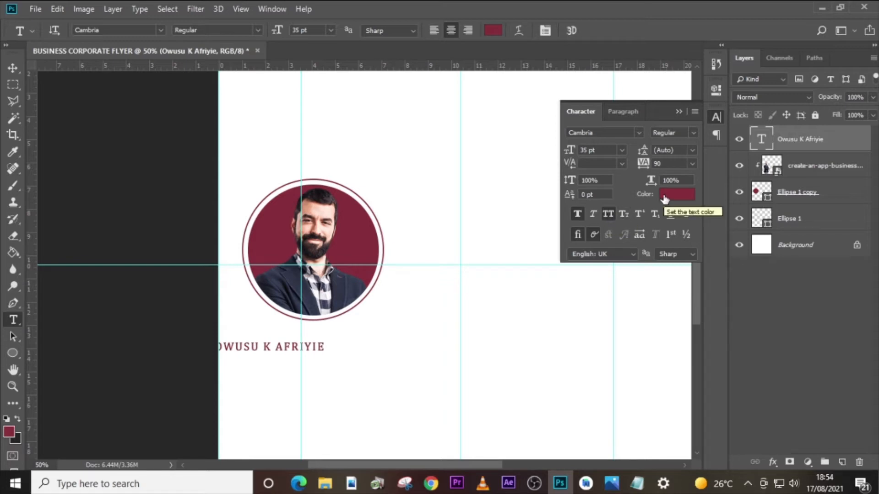
pyautogui.click(692, 137)
pyautogui.click(680, 165)
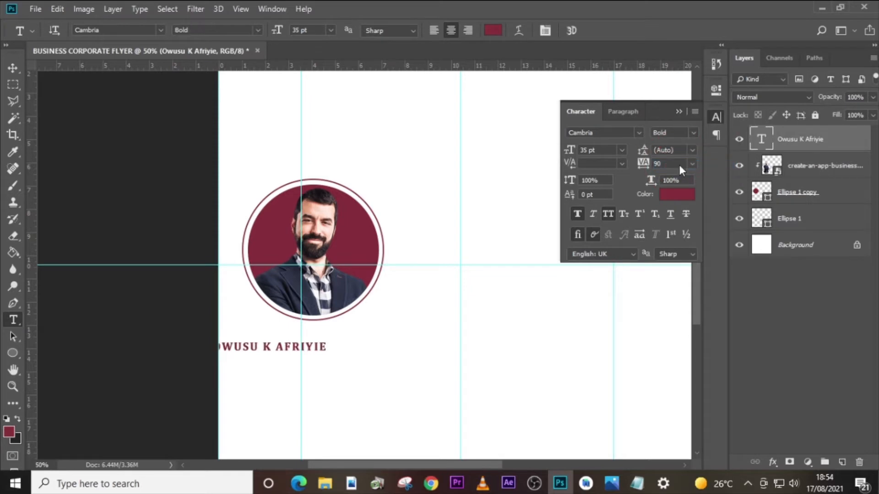
pyautogui.click(666, 163)
pyautogui.press('BackSpace')
pyautogui.press('BackSpace')
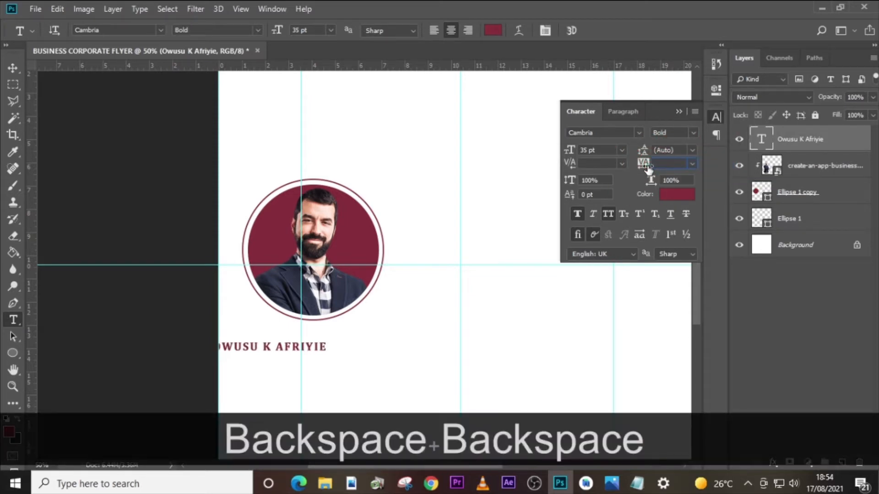
pyautogui.write('0')
pyautogui.press('Return')
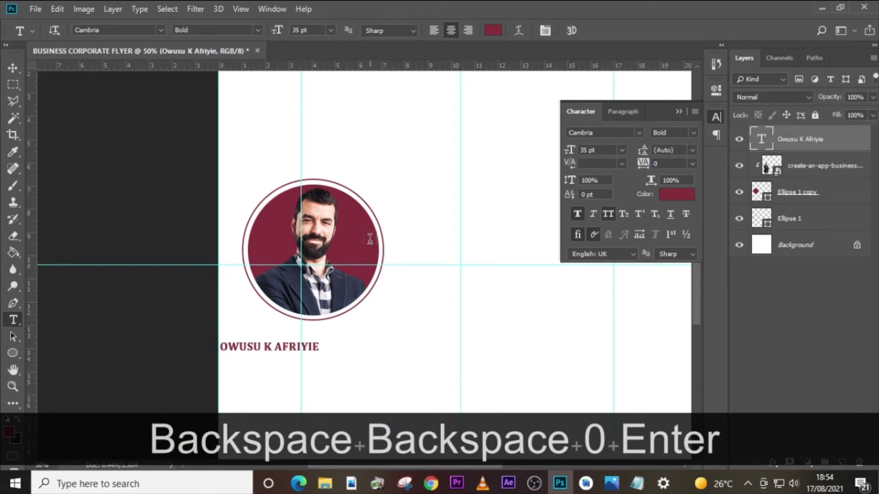
# - Move the speaker's name just beneath the portrait ring and nudge it until it is centred under the circle
pyautogui.press('v')
pyautogui.moveTo(268, 347); pyautogui.dragTo(327, 341)
pyautogui.hotkey('shift', 'Left')
pyautogui.hotkey('shift', 'Left')
pyautogui.hotkey('shift', 'Left')
pyautogui.hotkey('shift', 'Left')
pyautogui.hotkey('shift', 'Left')
pyautogui.hotkey('shift', 'Left')
pyautogui.hotkey('shift', 'Left')
pyautogui.press('Left')
pyautogui.press('Left')
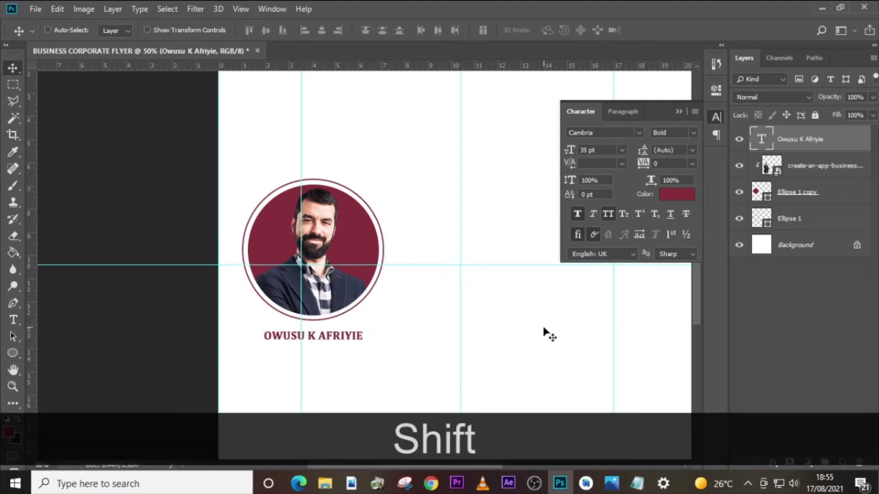
pyautogui.press('Up')
pyautogui.press('Up')
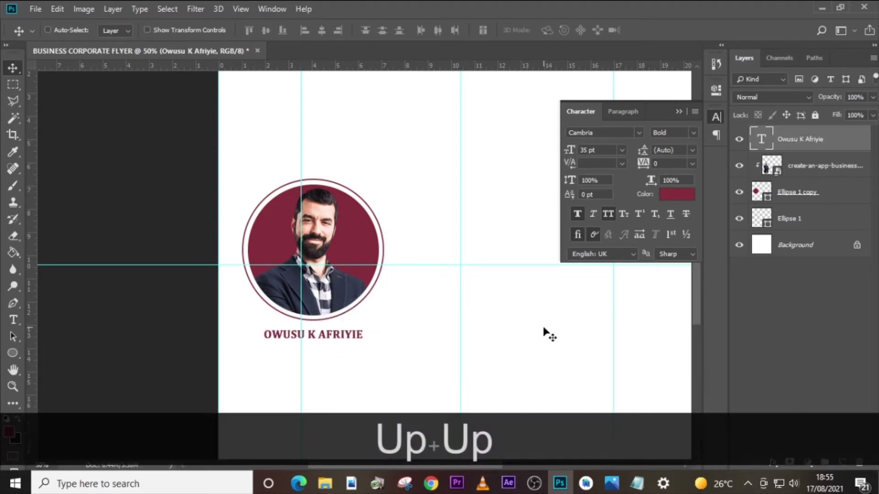
# - Duplicate the speaker's name text layer and shift the copy down to form a second line directly beneath it
pyautogui.hotkey('ctrl', 'j')
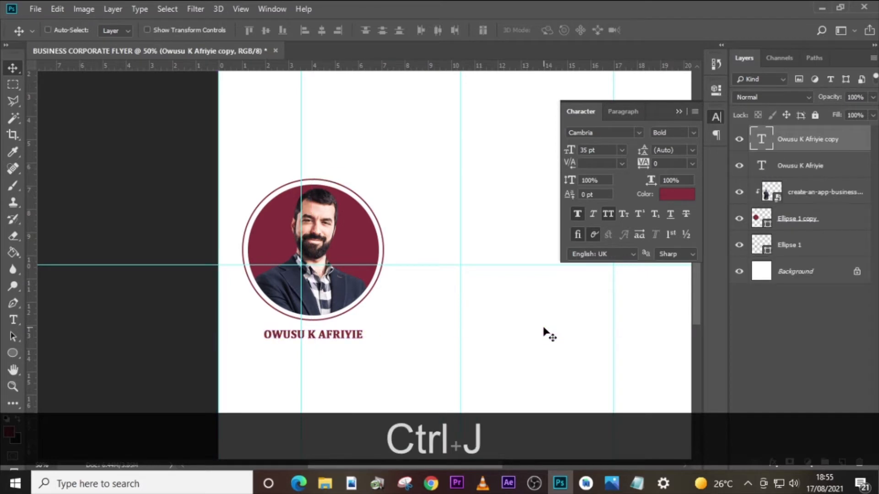
pyautogui.hotkey('shift', 'Down')
pyautogui.hotkey('shift', 'Down')
pyautogui.hotkey('shift', 'Down')
pyautogui.hotkey('shift', 'Down')
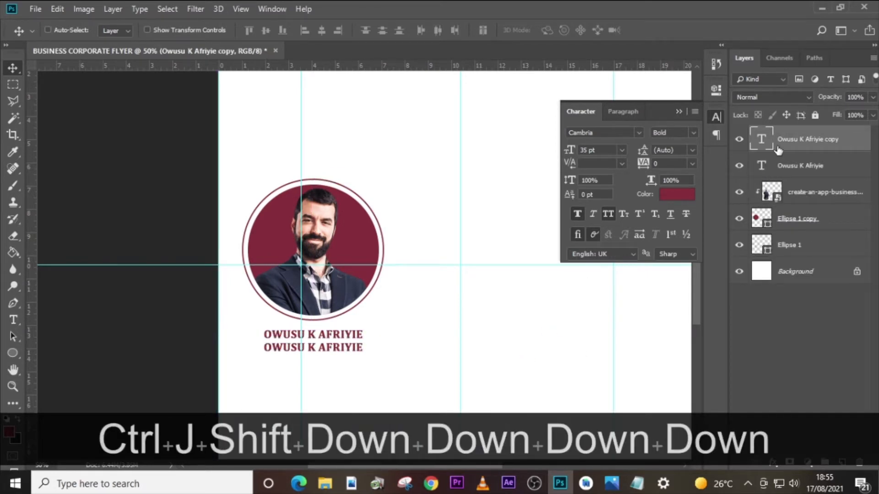
# - Replace the duplicated line's text with "Marketing Consultant", copied from U4.txt in Notepad
pyautogui.doubleClick(770, 147)
pyautogui.click(637, 484)
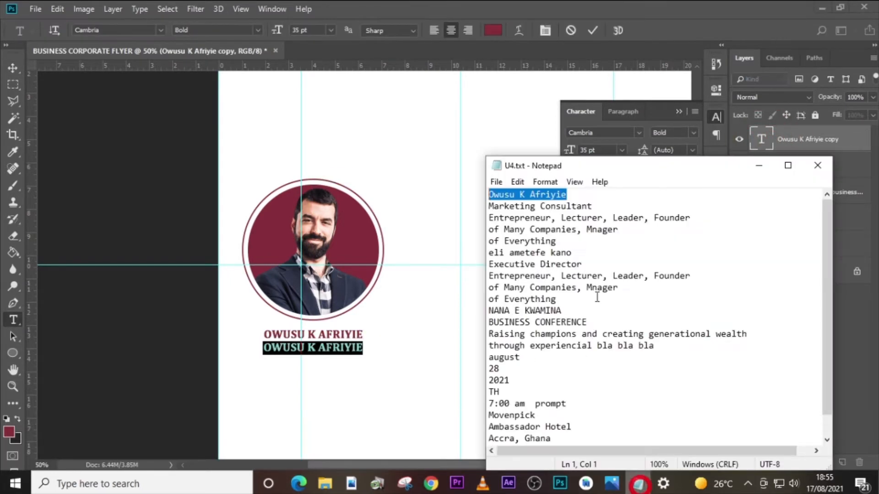
pyautogui.moveTo(594, 207); pyautogui.dragTo(481, 208)
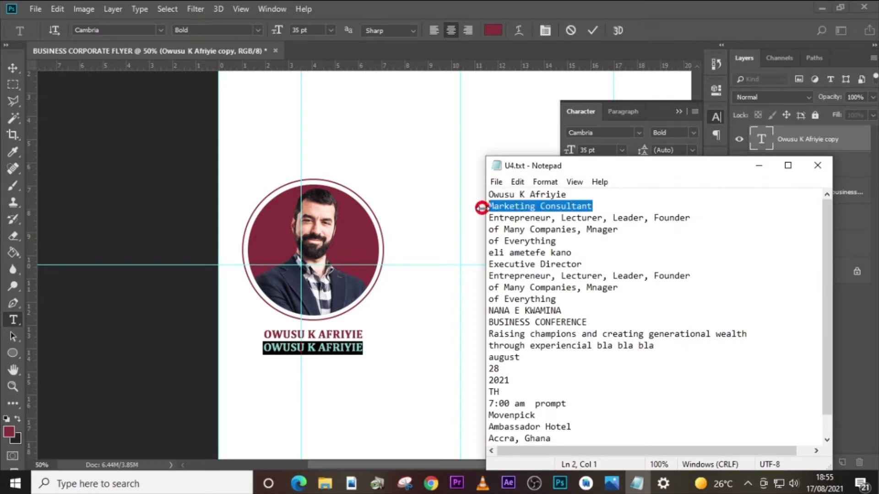
pyautogui.hotkey('ctrl', 'c')
pyautogui.click(758, 165)
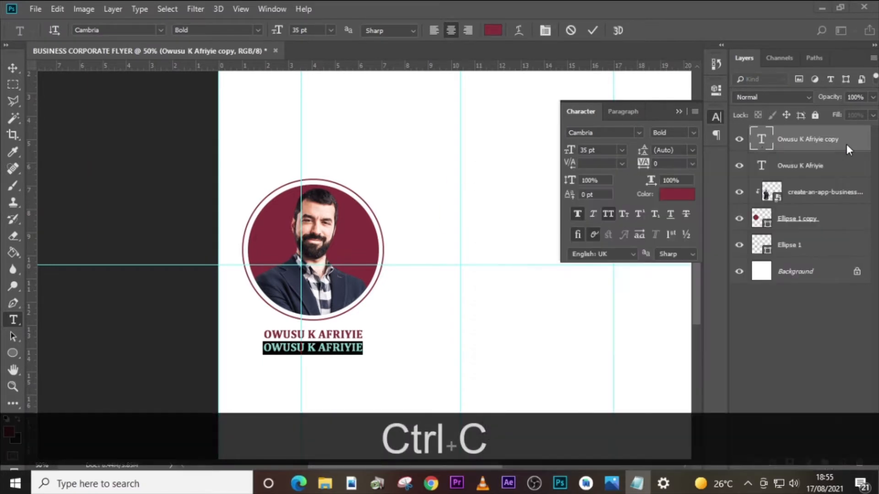
pyautogui.hotkey('ctrl', 'v')
pyautogui.click(760, 140)
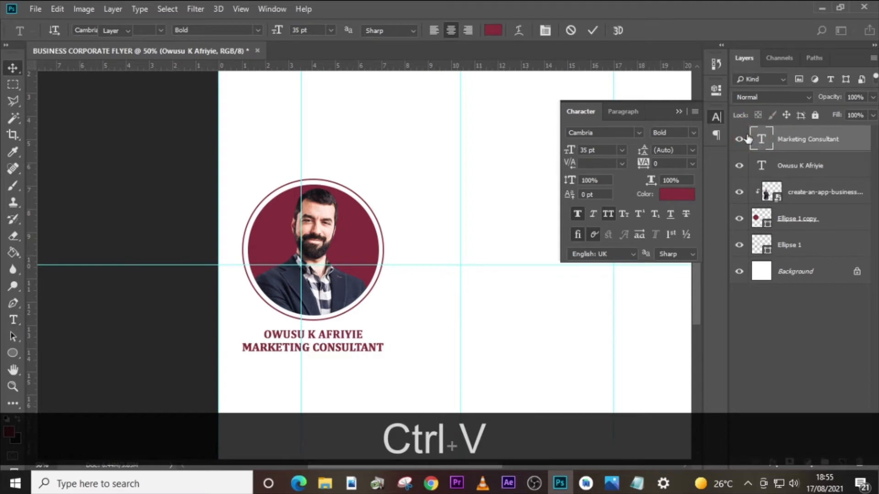
# - Set the "Marketing Consultant" line to the Arial font at 26 pt
pyautogui.click(639, 133)
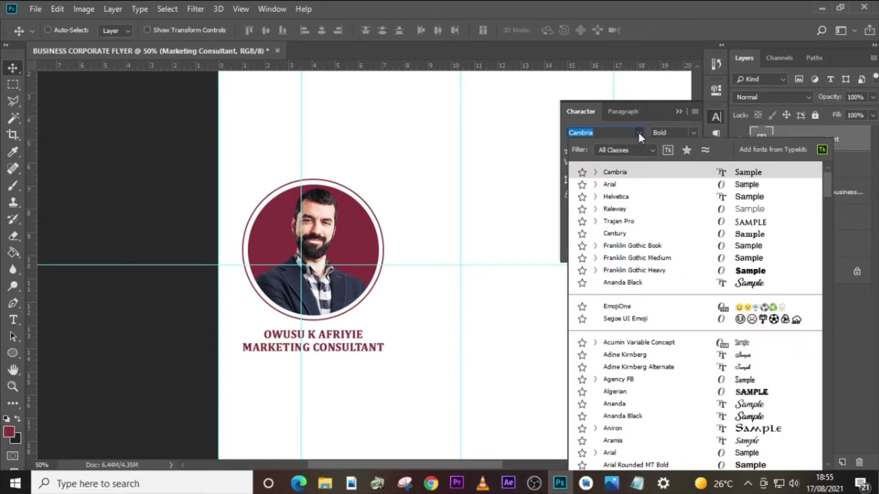
pyautogui.click(620, 185)
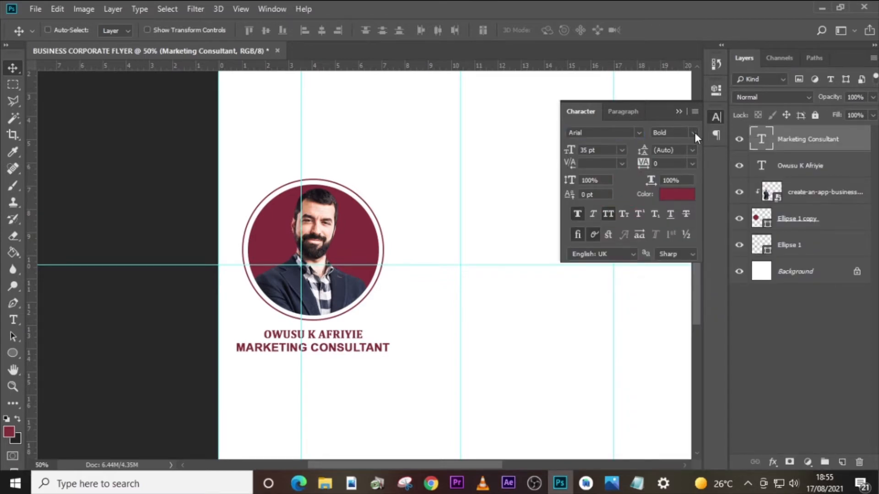
pyautogui.click(562, 145)
pyautogui.write('26')
pyautogui.press('Return')
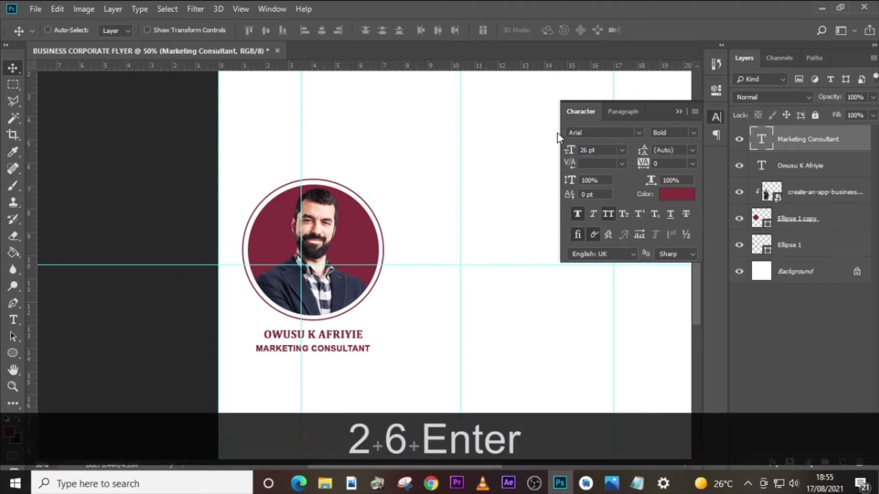
# - Colour the "Marketing Consultant" line black (#000000) and nudge it slightly up towards the name
pyautogui.click(676, 194)
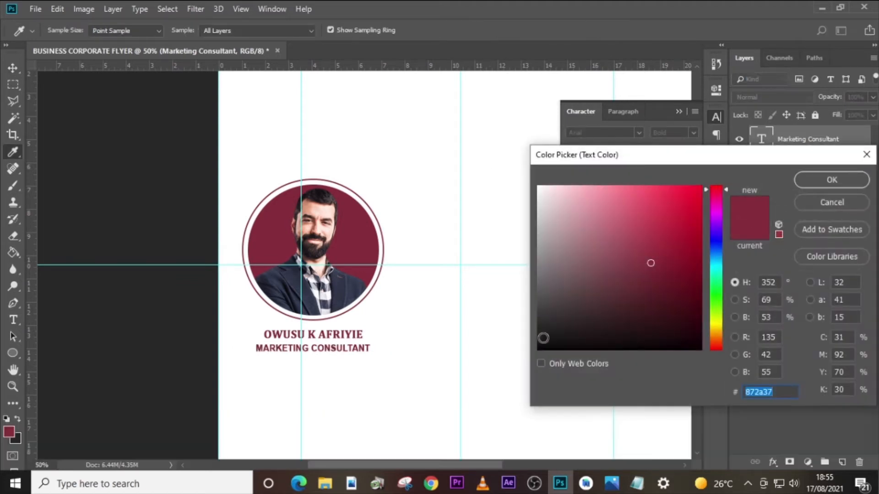
pyautogui.moveTo(543, 339); pyautogui.dragTo(521, 364)
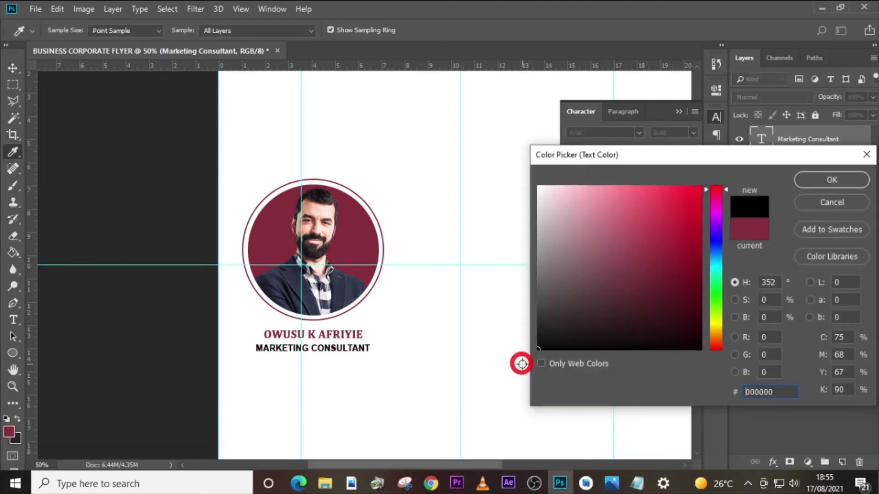
pyautogui.click(814, 180)
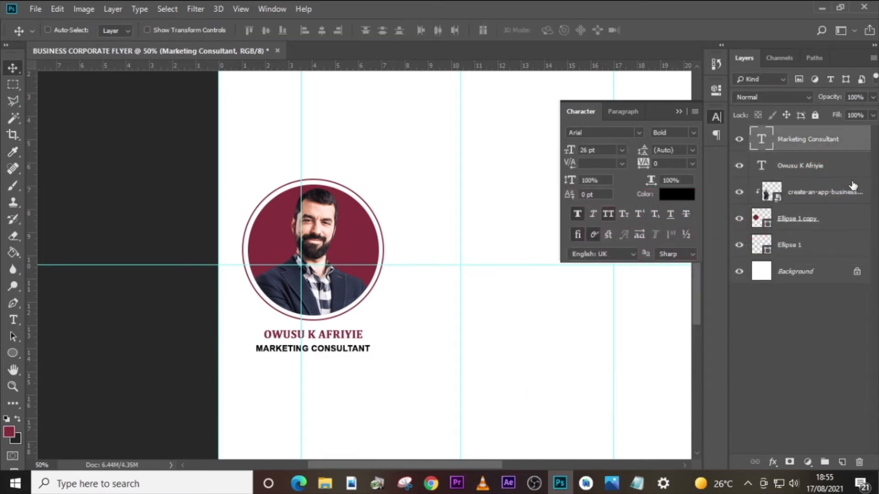
pyautogui.press('Up')
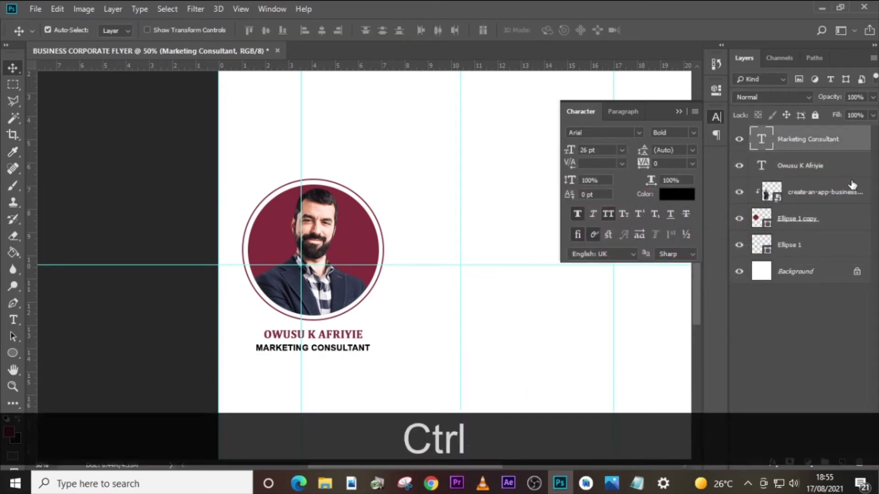
# - Duplicate the "Marketing Consultant" text layer and shift the copy down to sit directly beneath the original
pyautogui.hotkey('ctrl', 'j')
pyautogui.hotkey('shift', 'Down')
pyautogui.hotkey('shift', 'Down')
pyautogui.hotkey('shift', 'Down')
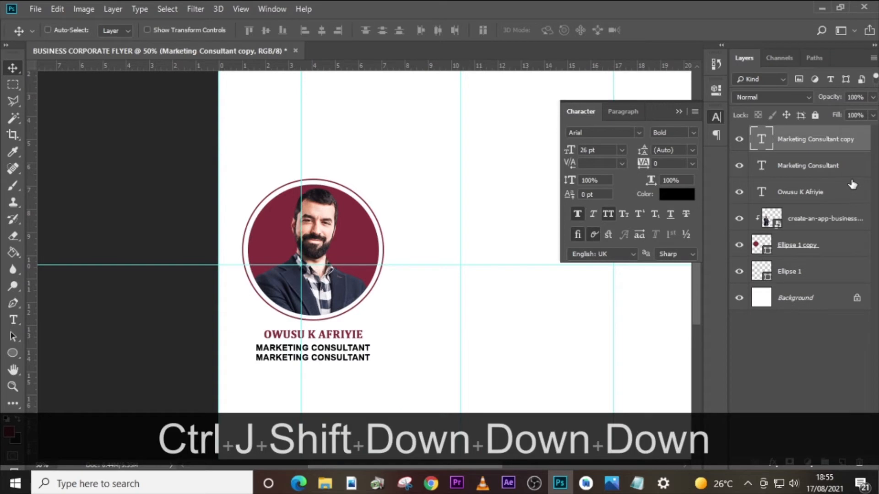
# - Replace the lower copy's text with the first three-line description in U4.txt, from "Entrepreneur, Lecturer, Leader, Founder" to "of Everything"
pyautogui.doubleClick(761, 139)
pyautogui.click(637, 483)
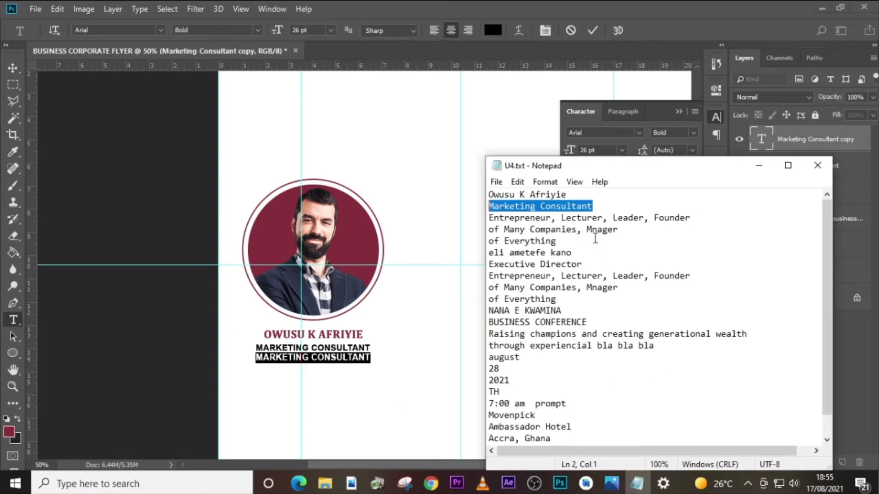
pyautogui.moveTo(563, 241); pyautogui.dragTo(489, 218)
pyautogui.hotkey('ctrl', 'c')
pyautogui.doubleClick(763, 139)
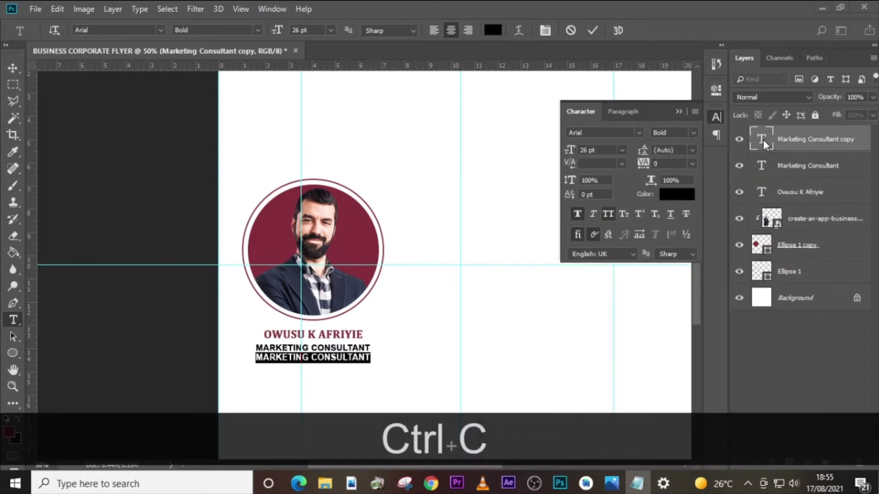
pyautogui.hotkey('ctrl', 'v')
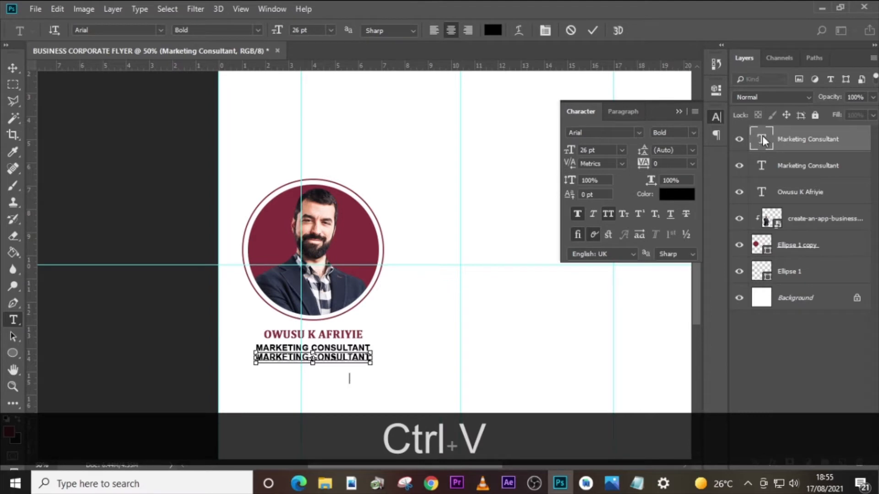
pyautogui.click(762, 139)
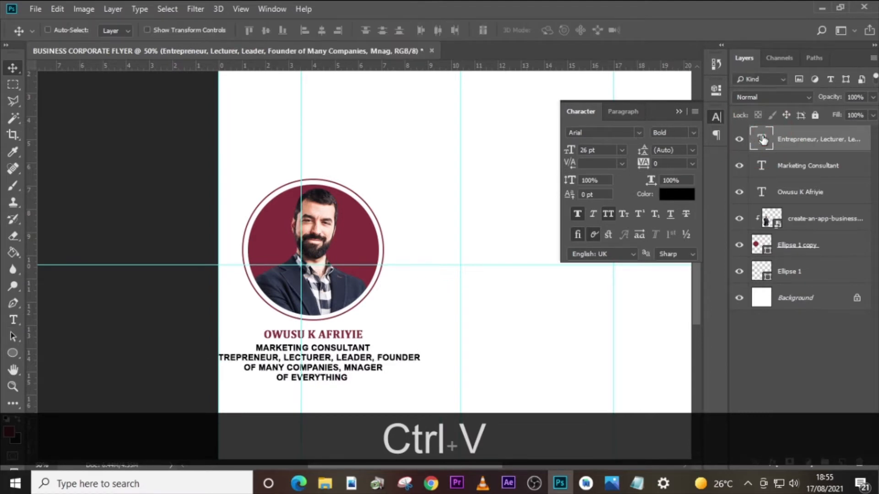
# - Set the three-line description text to 20 pt with the Regular font style
pyautogui.moveTo(609, 151); pyautogui.dragTo(551, 146)
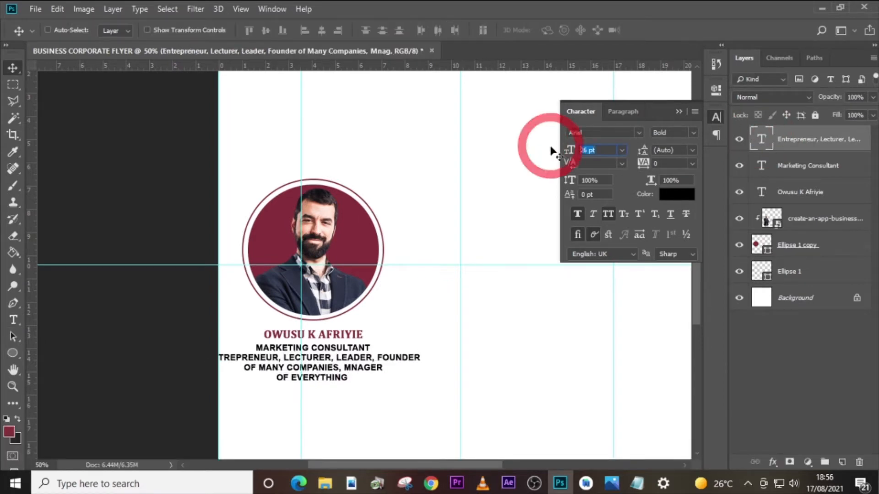
pyautogui.write('20')
pyautogui.press('Return')
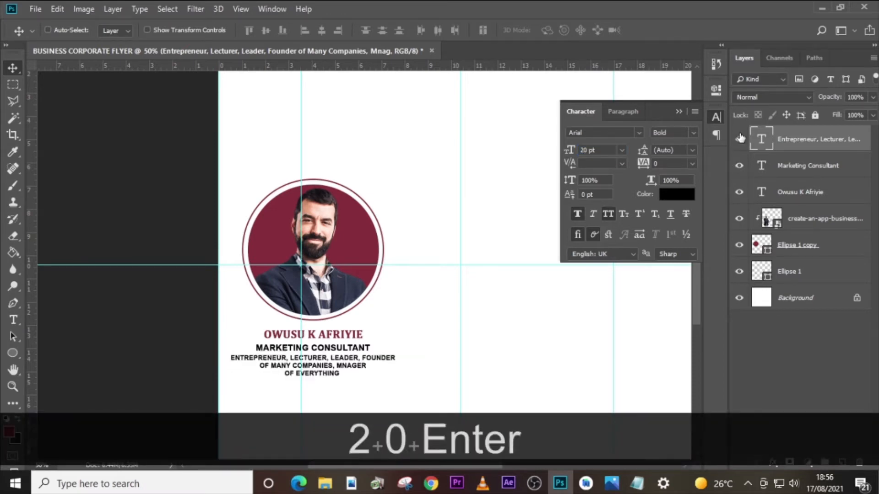
pyautogui.click(694, 133)
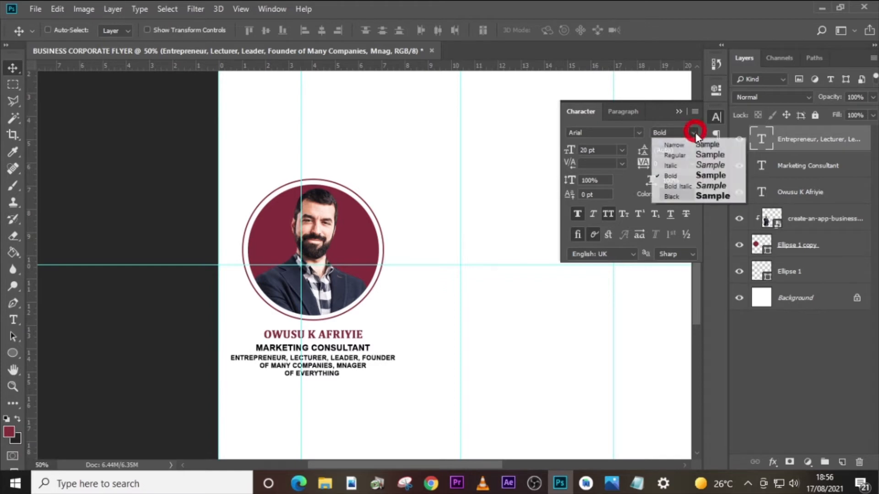
pyautogui.click(684, 156)
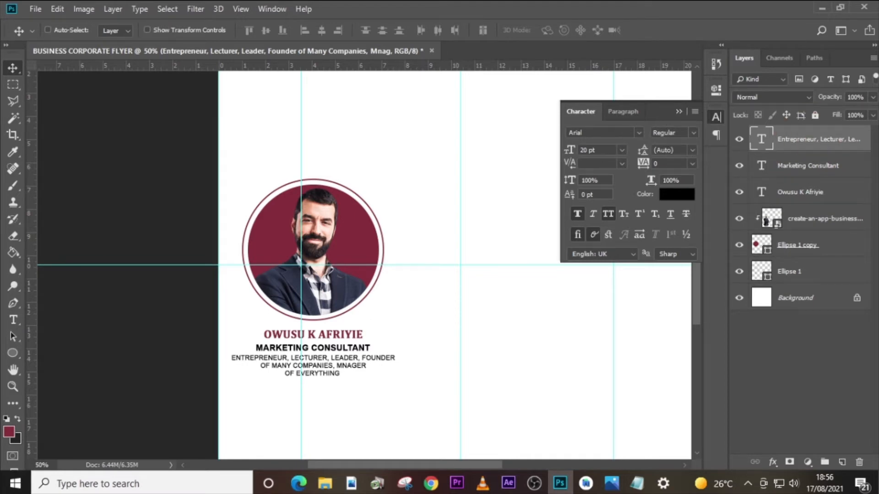
# - Fine-tune the description's vertical position, lowering it slightly to leave a small gap beneath the "Marketing Consultant" line
pyautogui.press('Up')
pyautogui.press('Up')
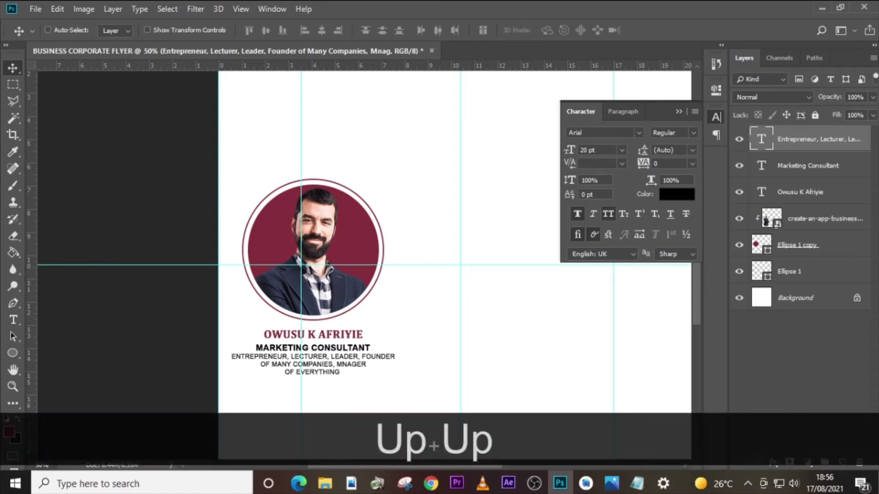
pyautogui.hotkey('ctrl', '=')
pyautogui.hotkey('ctrl', '=')
pyautogui.scroll(-5, 399, 267)
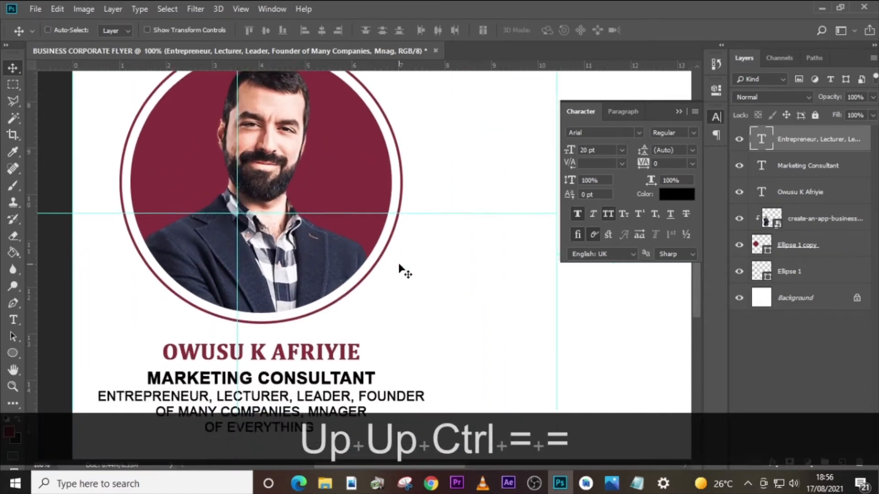
pyautogui.press('Down')
pyautogui.press('Down')
pyautogui.press('Down')
pyautogui.press('Down')
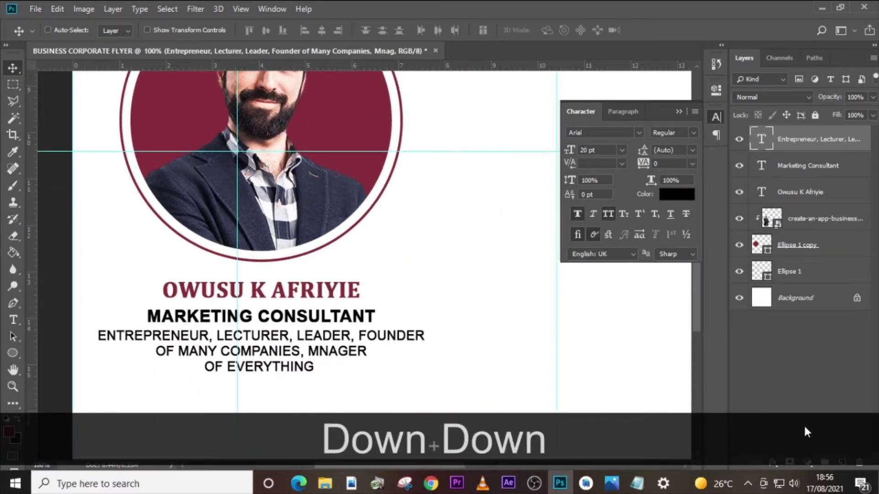
pyautogui.press('Down')
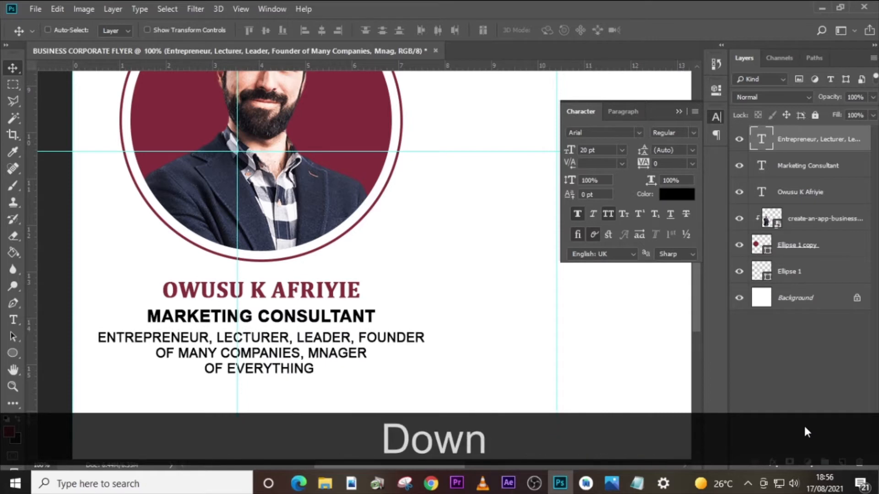
# - Move the name, job title and description text layers together slightly up towards the portrait circle
pyautogui.press('ctrl')
pyautogui.keyDown('ctrl'); pyautogui.click(820, 194); pyautogui.keyUp('ctrl')
pyautogui.keyDown('ctrl'); pyautogui.click(813, 166); pyautogui.keyUp('ctrl')
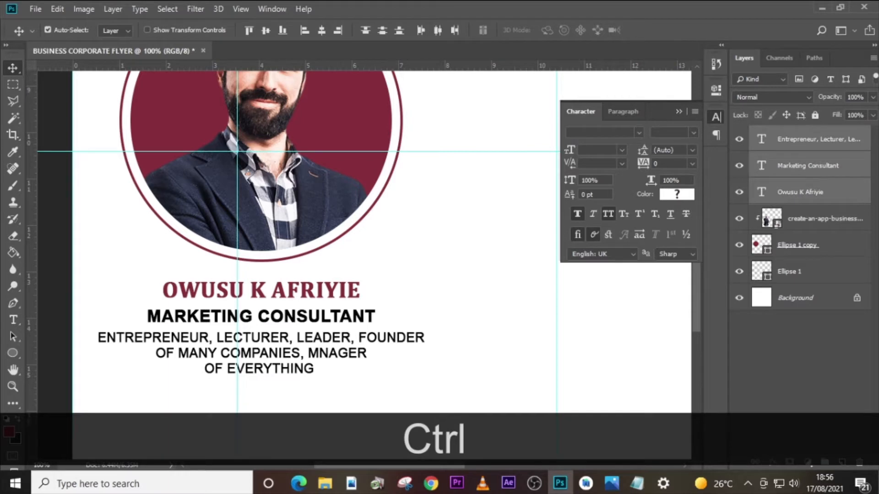
pyautogui.hotkey('ctrl', 'Up')
pyautogui.hotkey('ctrl', 'Up')
pyautogui.hotkey('ctrl', 'Up')
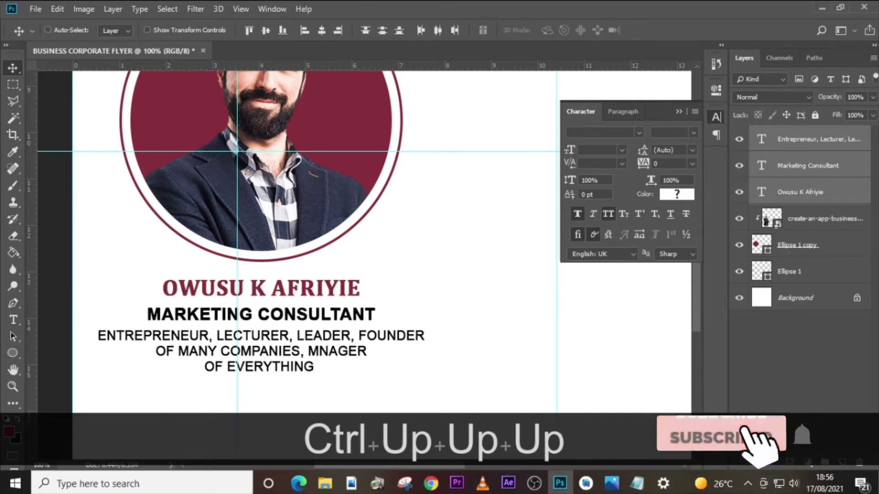
pyautogui.press('Up')
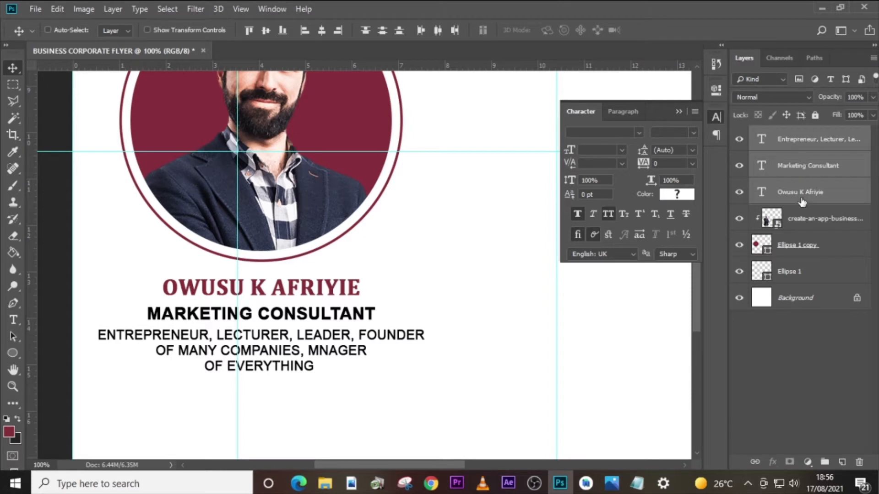
# - Group the three text layers with the portrait and both ellipses, and name the group with the speaker's first name
pyautogui.keyDown('ctrl'); pyautogui.click(800, 214); pyautogui.keyUp('ctrl')
pyautogui.keyDown('ctrl'); pyautogui.click(788, 249); pyautogui.keyUp('ctrl')
pyautogui.keyDown('ctrl'); pyautogui.click(795, 273); pyautogui.keyUp('ctrl')
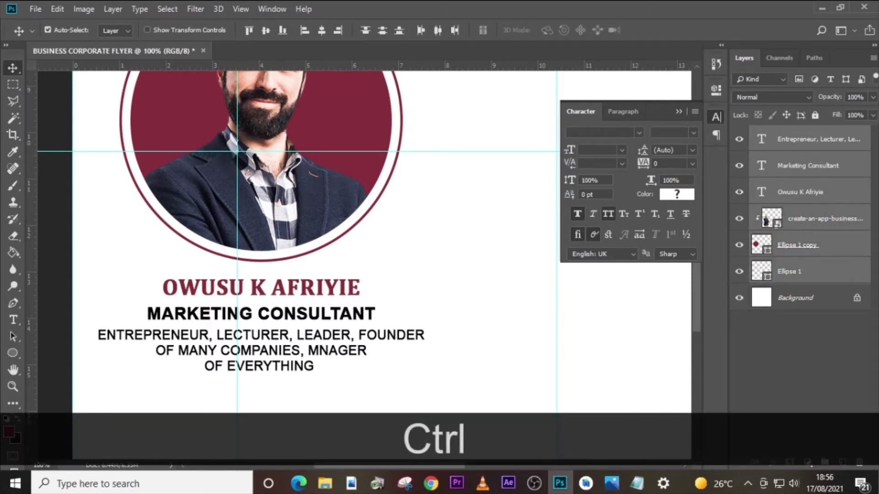
pyautogui.hotkey('ctrl', 'g')
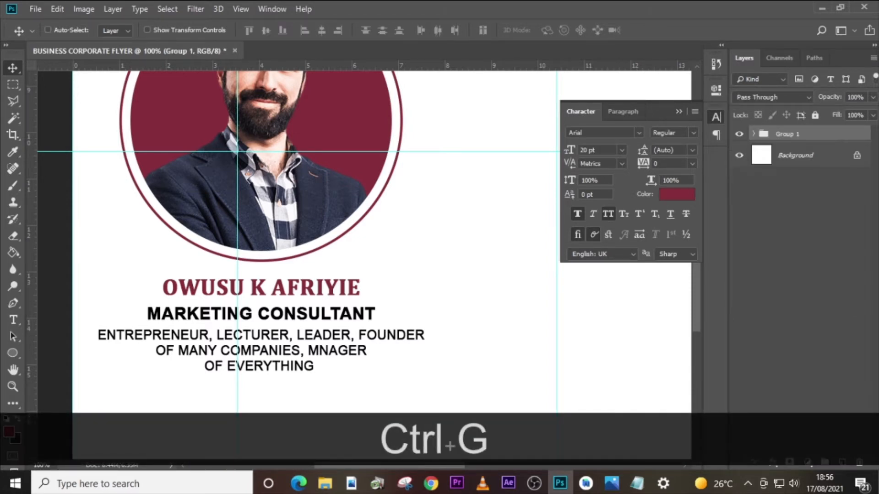
pyautogui.doubleClick(784, 134)
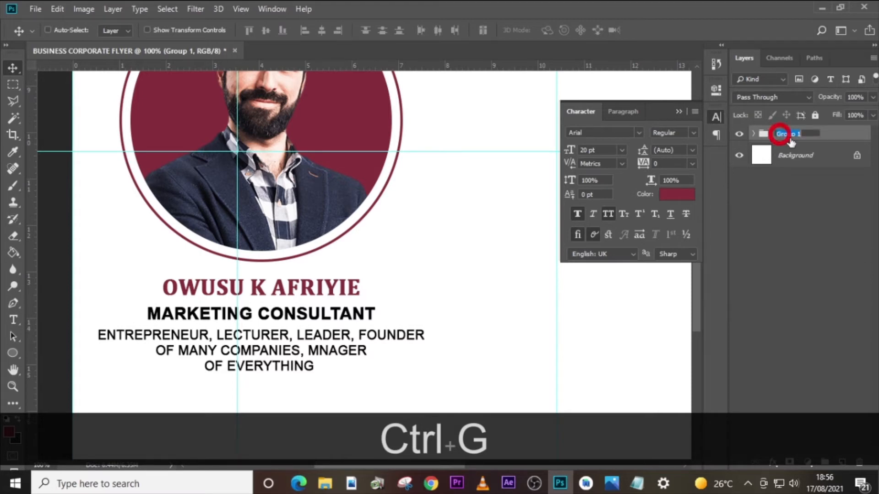
pyautogui.press('capslock')
pyautogui.write('OWusu')
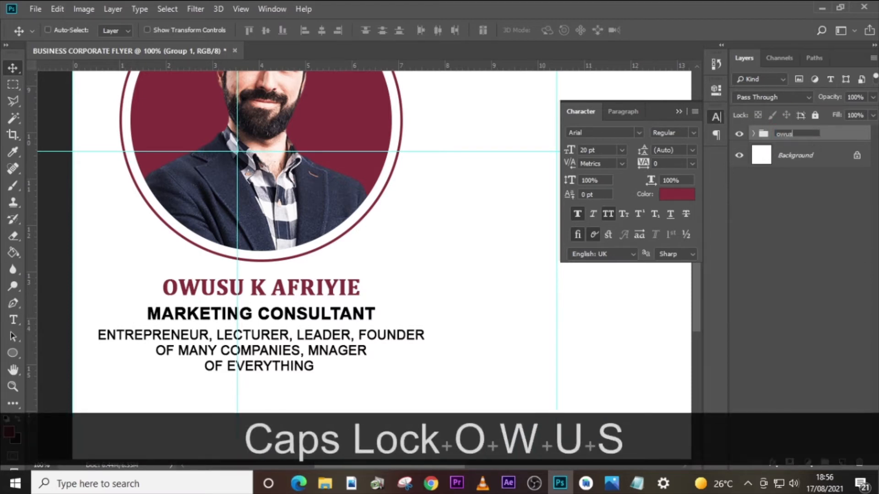
pyautogui.press('Return')
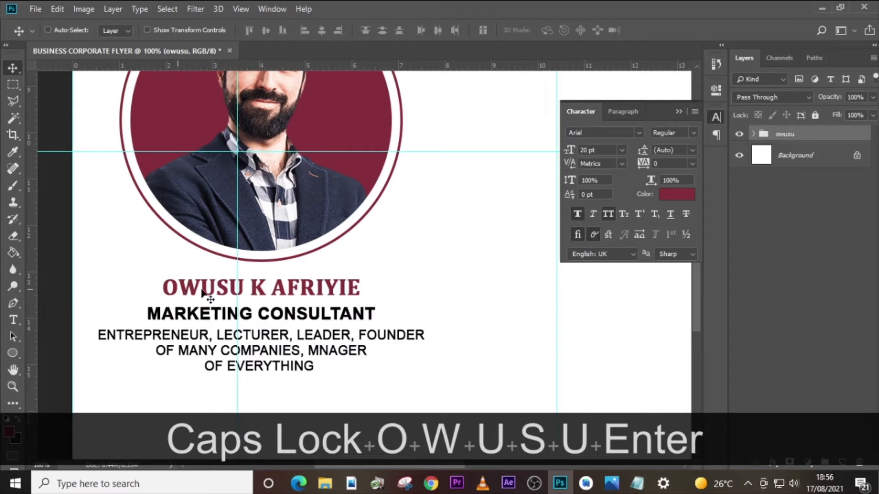
pyautogui.click(739, 134)
pyautogui.click(739, 134)
# - Duplicate the speaker group and place the copy level beside the original, near the flyer's middle vertical guide
pyautogui.hotkey('ctrl', '0')
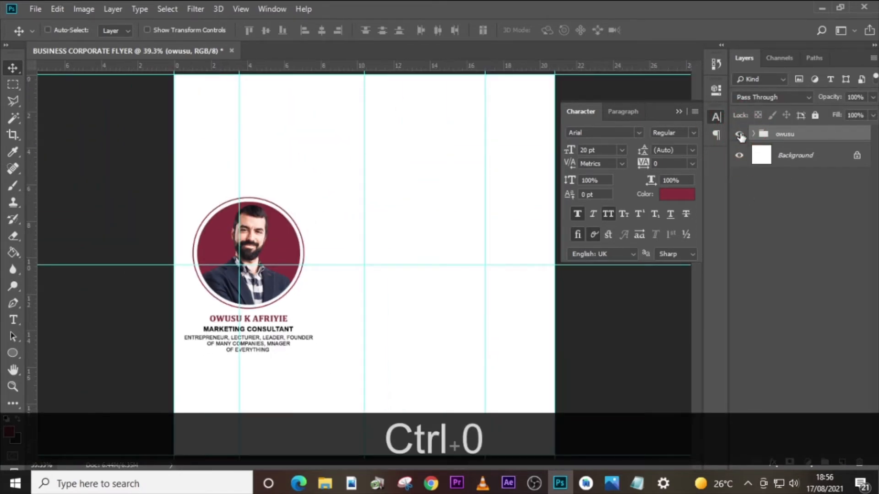
pyautogui.hotkey('ctrl', 'j')
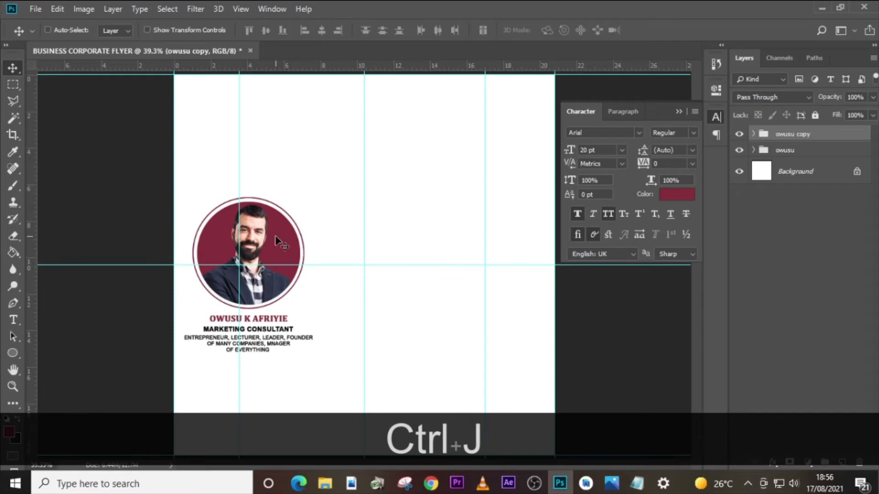
pyautogui.moveTo(276, 241); pyautogui.dragTo(410, 252)
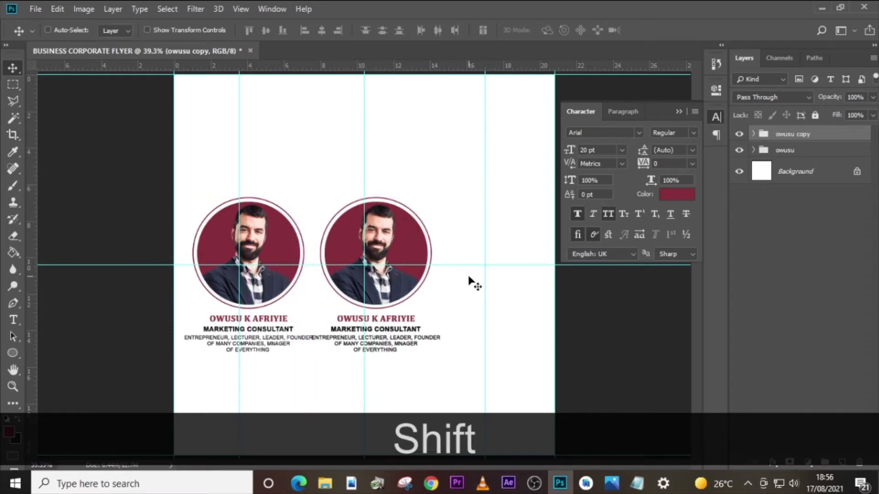
pyautogui.hotkey('shift', 'Left')
pyautogui.hotkey('shift', 'Left')
pyautogui.hotkey('shift', 'Left')
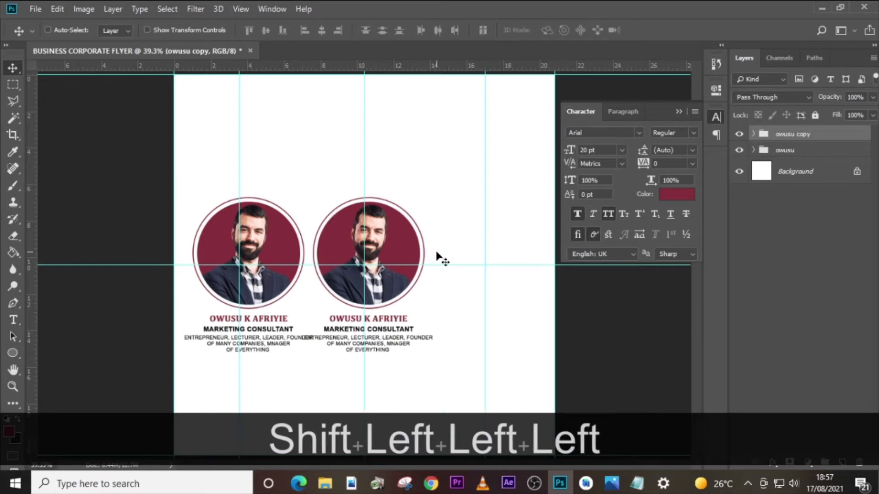
# - Duplicate the middle speaker group and place the copy level with the others near the flyer's right edge
pyautogui.hotkey('ctrl', 'j')
pyautogui.moveTo(400, 243); pyautogui.dragTo(498, 249)
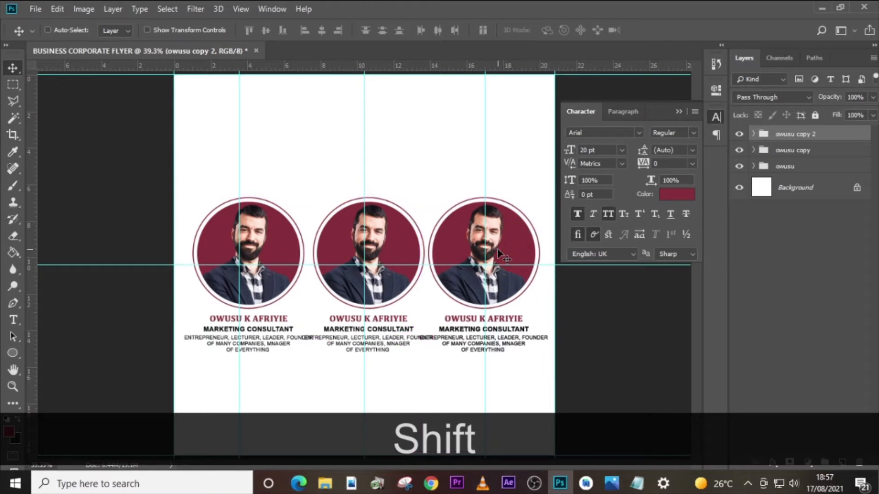
pyautogui.moveTo(498, 250); pyautogui.dragTo(502, 254)
pyautogui.hotkey('ctrl', 'z')
pyautogui.moveTo(387, 259); pyautogui.dragTo(507, 261)
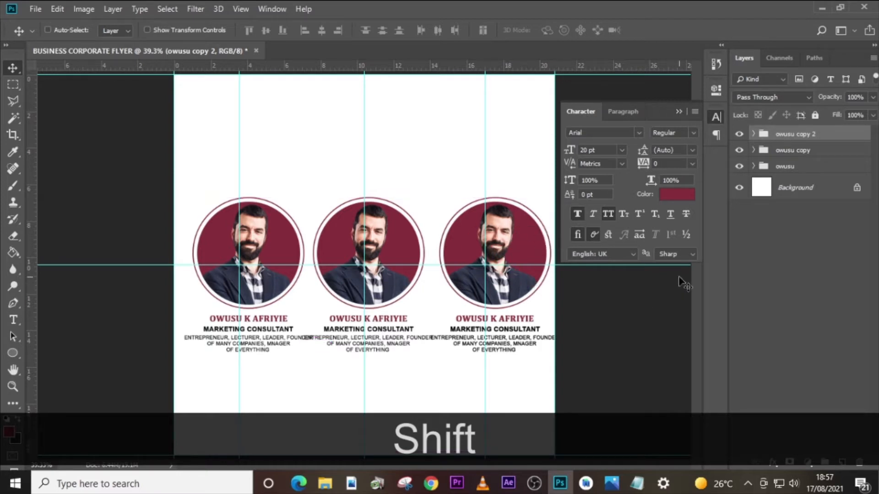
# - Shift all three speaker groups left together until the first description sits just inside the flyer's left edge
pyautogui.press('ctrl')
pyautogui.keyDown('ctrl'); pyautogui.click(792, 155); pyautogui.keyUp('ctrl')
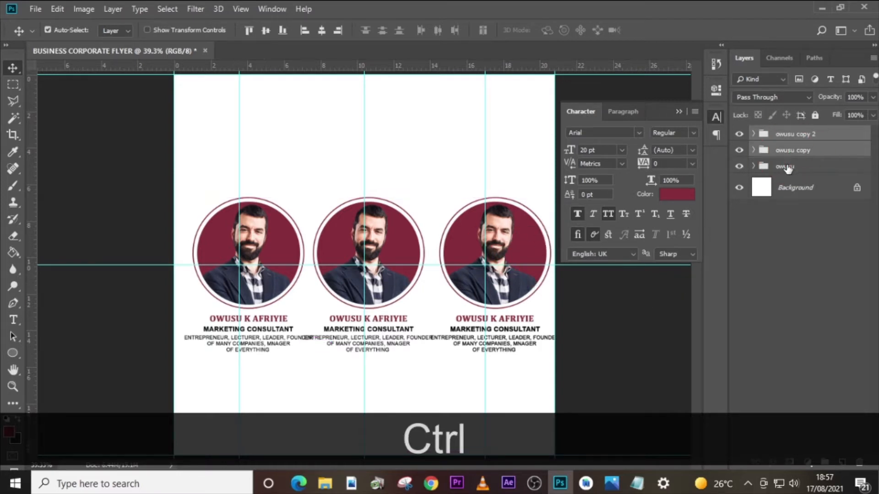
pyautogui.keyDown('ctrl'); pyautogui.click(814, 168); pyautogui.keyUp('ctrl')
pyautogui.hotkey('ctrl', 't')
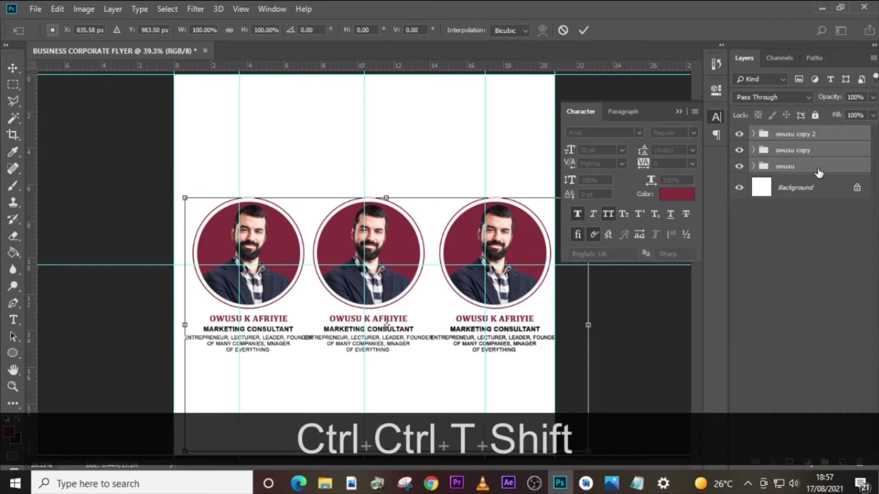
pyautogui.hotkey('shift', 'Left')
pyautogui.hotkey('shift', 'Left')
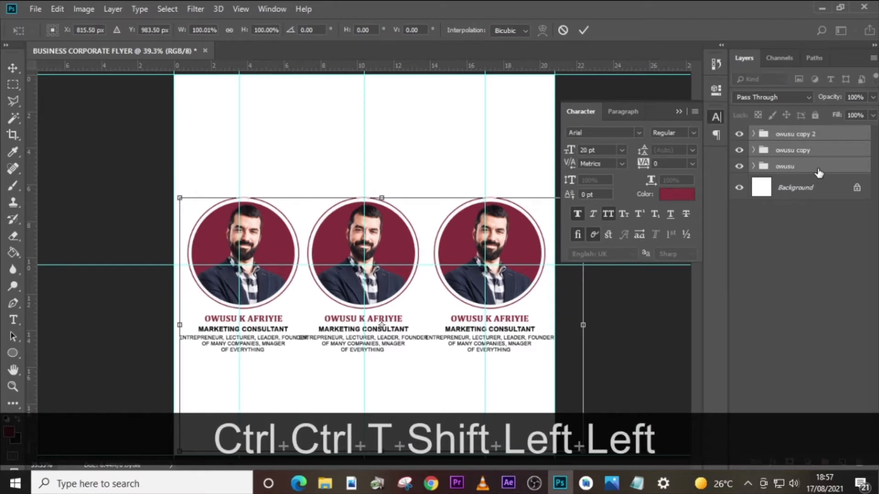
pyautogui.press('Return')
pyautogui.press('Down')
pyautogui.press('Left')
pyautogui.press('Left')
pyautogui.press('Left')
pyautogui.press('Left')
pyautogui.press('Left')
pyautogui.press('Left')
pyautogui.press('Left')
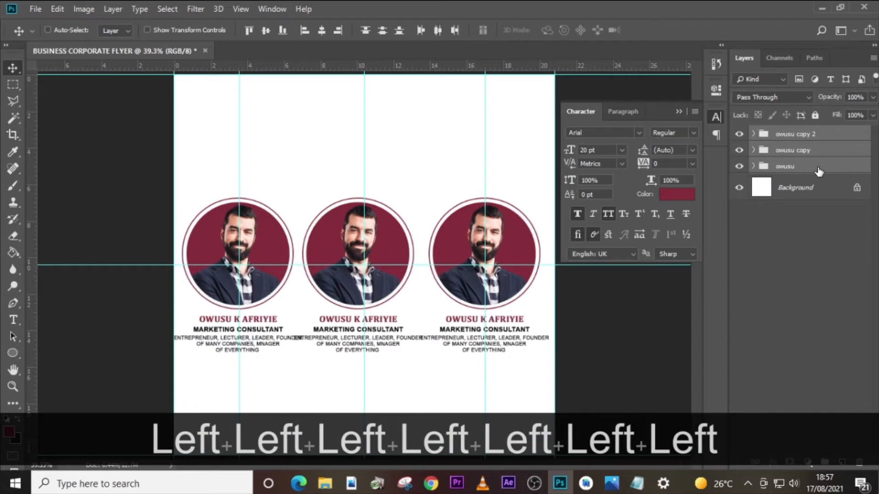
pyautogui.press('Right')
pyautogui.press('Right')
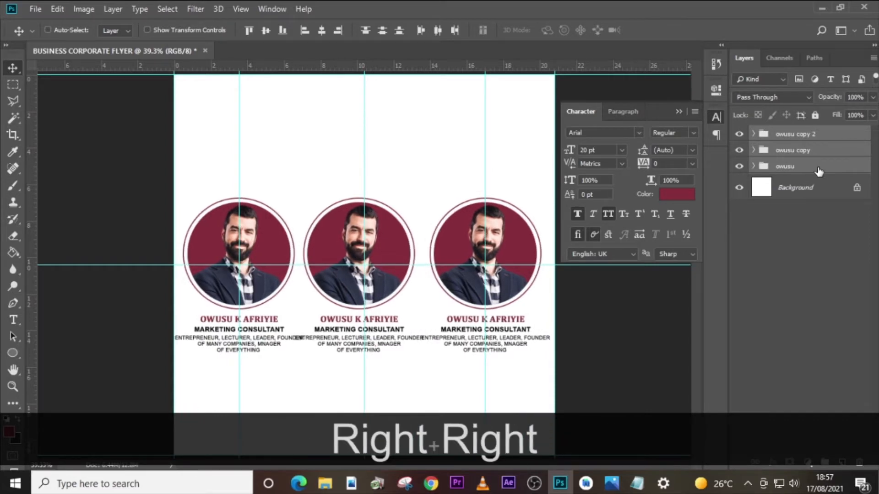
# - Move the third speaker group left to even out the spacing between the three portraits
pyautogui.click(804, 134)
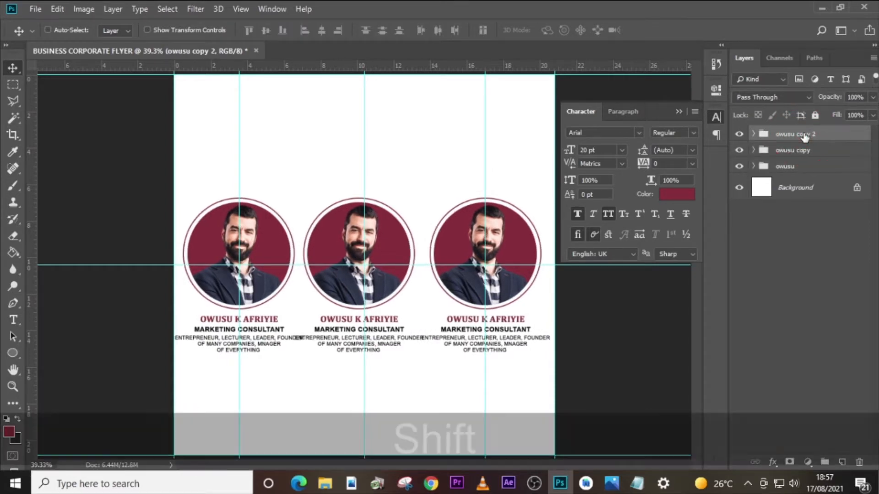
pyautogui.hotkey('shift', 'Left')
pyautogui.hotkey('shift', 'Left')
pyautogui.hotkey('shift', 'Left')
pyautogui.hotkey('shift', 'Left')
pyautogui.hotkey('shift', 'Left')
pyautogui.hotkey('shift', 'Left')
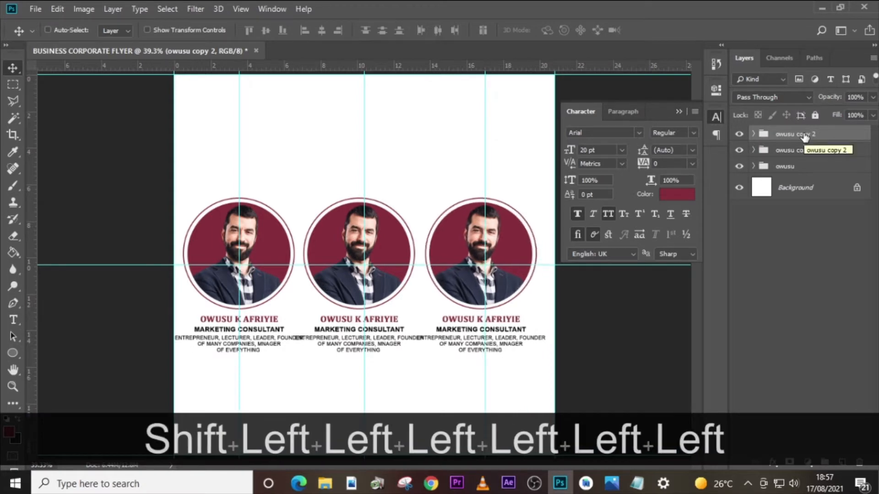
pyautogui.press('Left')
pyautogui.press('Left')
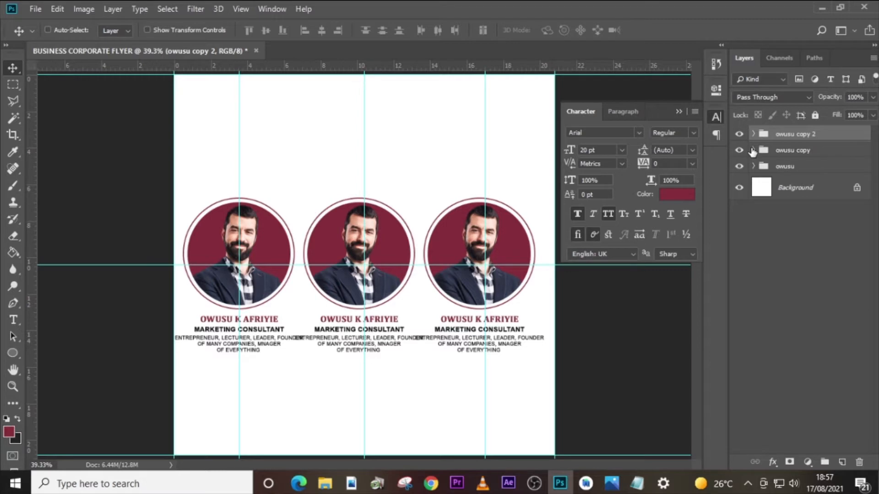
# - Place the smiling businessman image above the middle group's portrait layer, scaled to about 120.5% and positioned over the circle
pyautogui.click(752, 151)
pyautogui.click(797, 258)
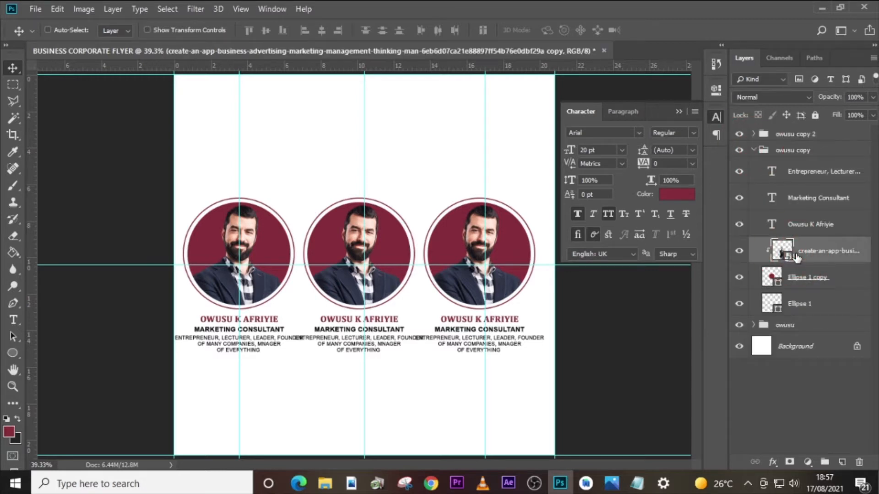
pyautogui.click(325, 483)
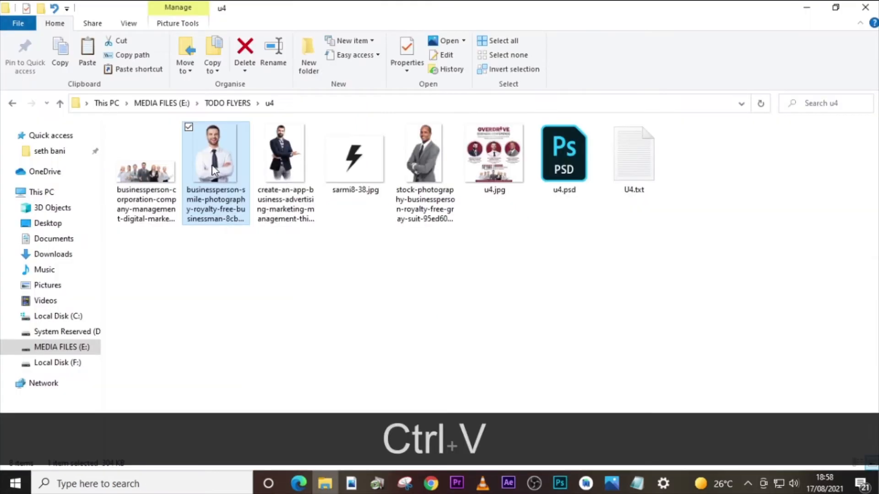
pyautogui.moveTo(213, 170); pyautogui.dragTo(355, 275)
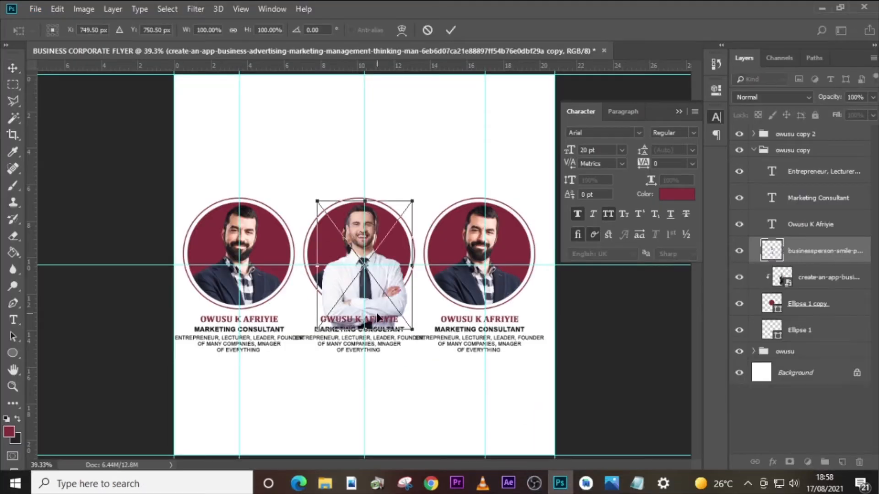
pyautogui.moveTo(418, 333); pyautogui.dragTo(421, 343)
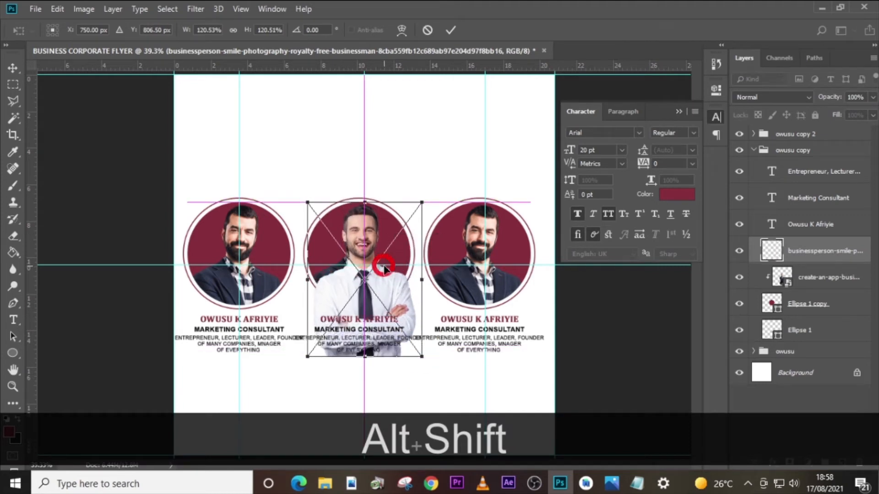
pyautogui.moveTo(386, 260); pyautogui.dragTo(384, 270)
pyautogui.press('Up')
pyautogui.press('Return')
# - Delete the middle group's old portrait layer and clip the new businessman image to the maroon circle
pyautogui.click(815, 280)
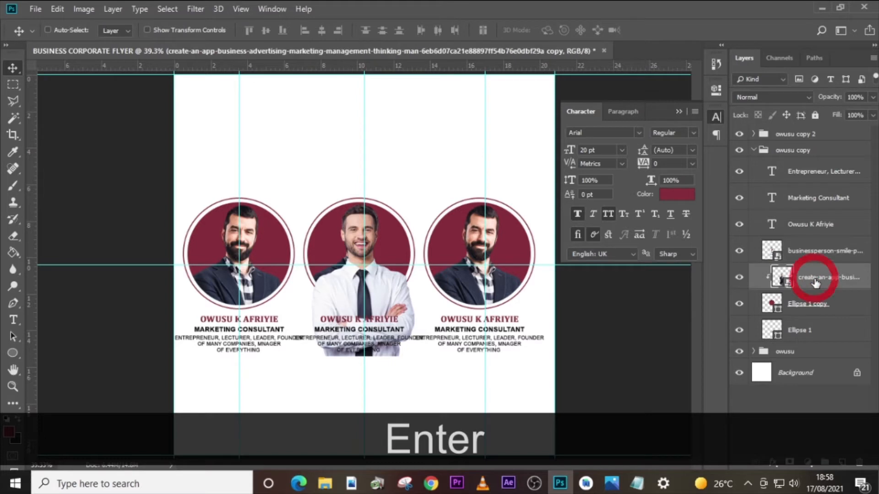
pyautogui.press('Delete')
pyautogui.rightClick(807, 251)
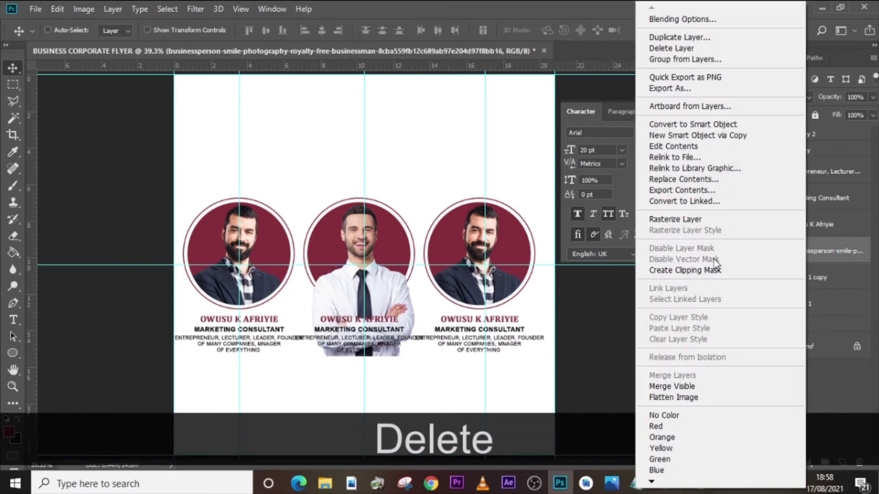
pyautogui.click(714, 271)
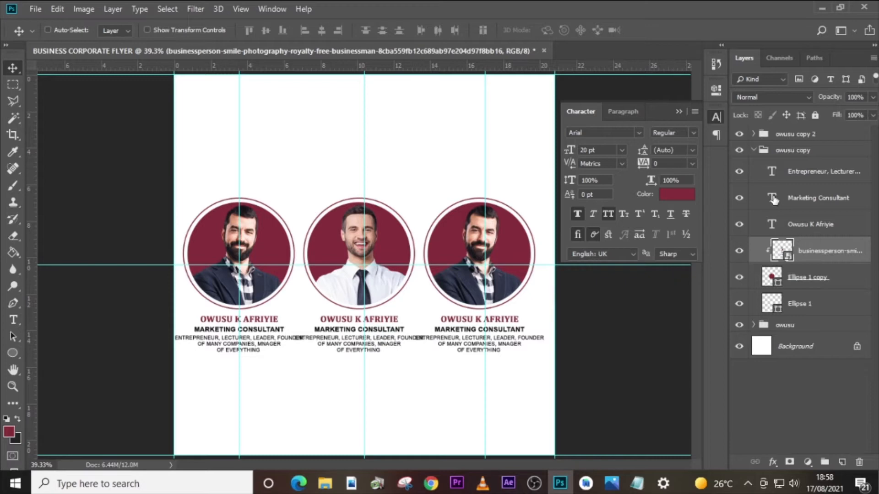
# - Replace the name under the middle portrait with the second speaker's full name copied from the text file
pyautogui.doubleClick(773, 224)
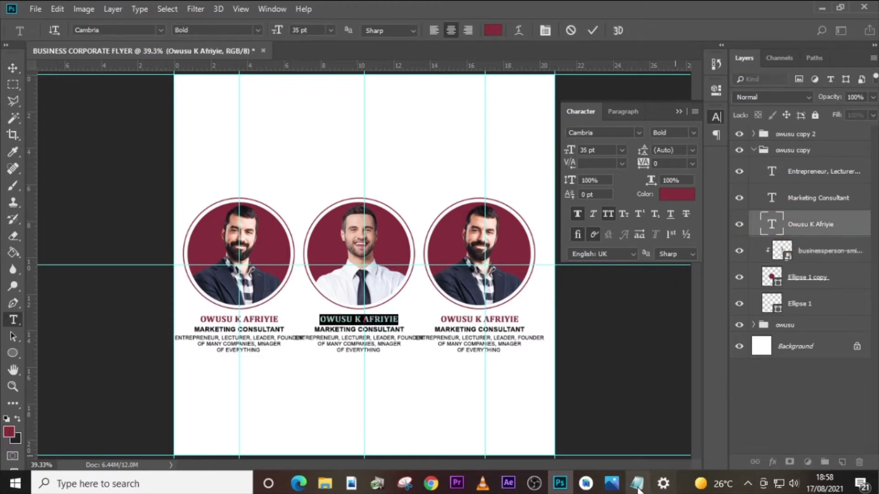
pyautogui.click(637, 484)
pyautogui.moveTo(572, 253); pyautogui.dragTo(486, 253)
pyautogui.hotkey('ctrl', 'c')
pyautogui.click(850, 217)
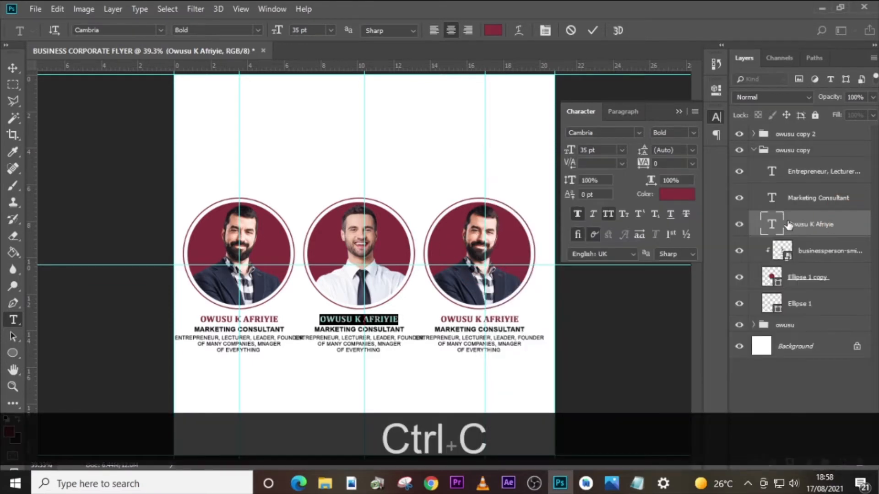
pyautogui.hotkey('ctrl', 'v')
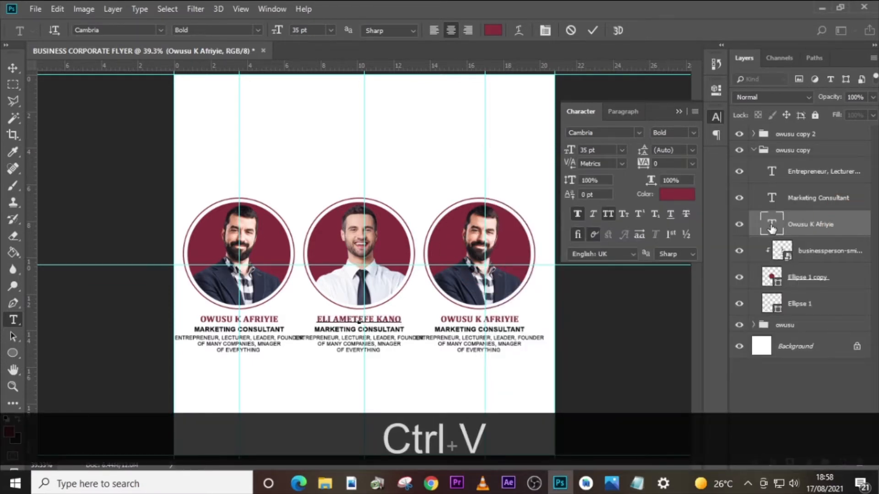
# - Replace the job title under the middle portrait with "Executive Director" copied from the text file
pyautogui.click(13, 67)
pyautogui.click(637, 483)
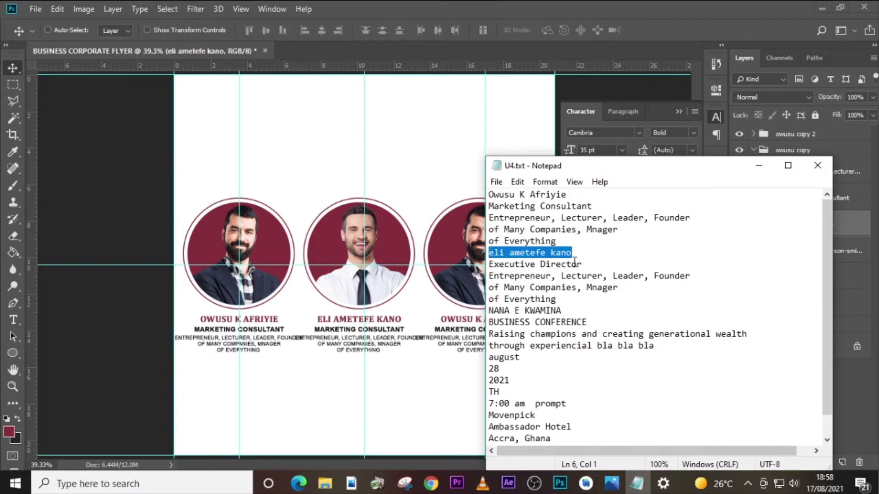
pyautogui.moveTo(582, 264); pyautogui.dragTo(481, 268)
pyautogui.hotkey('ctrl', 'c')
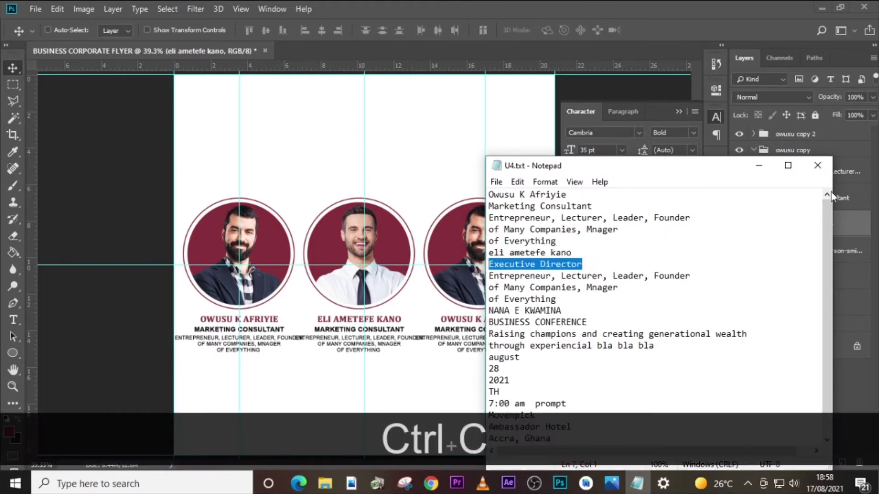
pyautogui.click(850, 197)
pyautogui.doubleClick(773, 197)
pyautogui.hotkey('ctrl', 'v')
pyautogui.hotkey('ctrl', 'Return')
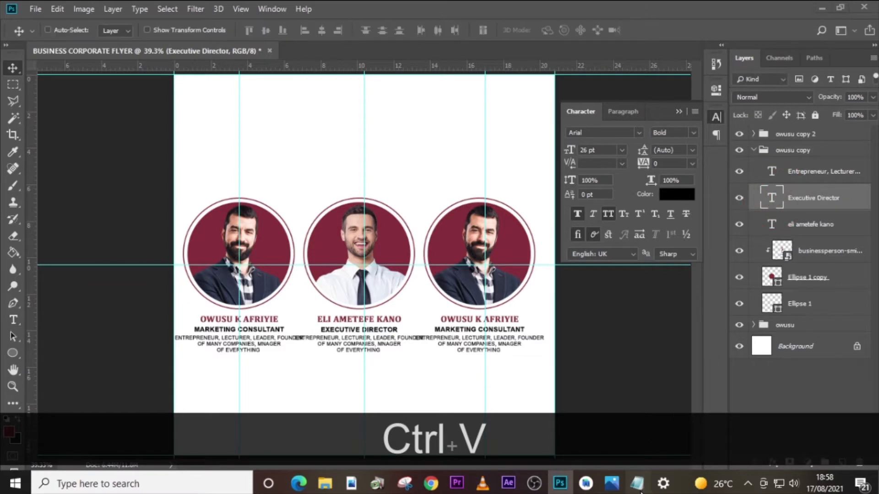
# - Try to replace the description under the middle portrait with the second speaker's three-line description copied from the text file
pyautogui.click(637, 483)
pyautogui.click(564, 299)
pyautogui.moveTo(564, 299); pyautogui.dragTo(497, 279)
pyautogui.hotkey('ctrl', 'c')
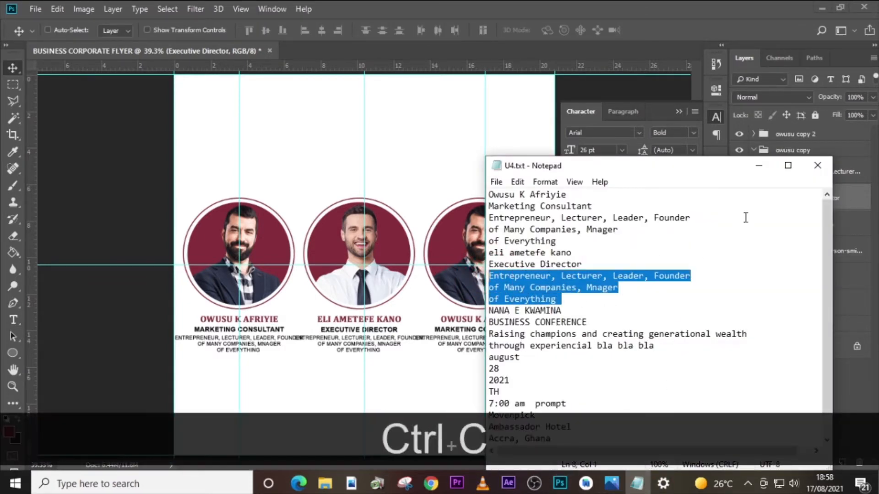
pyautogui.click(854, 210)
pyautogui.doubleClick(773, 172)
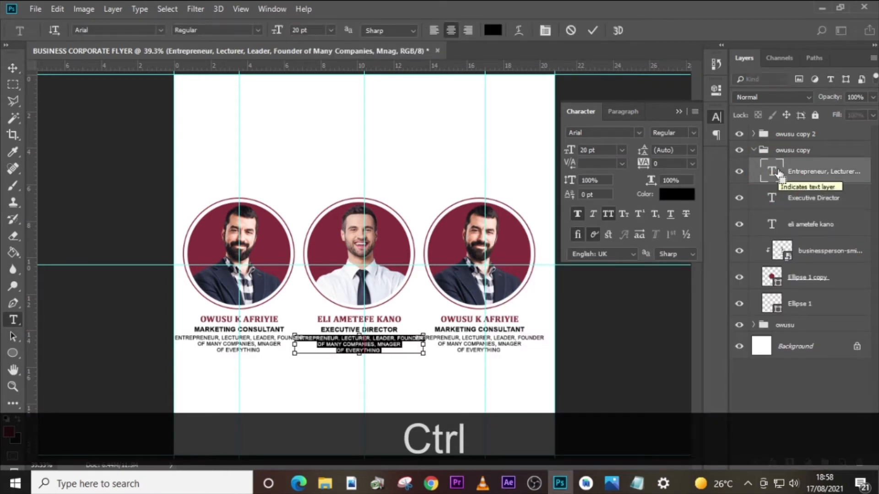
pyautogui.hotkey('ctrl', 'v')
pyautogui.hotkey('ctrl', 'Return')
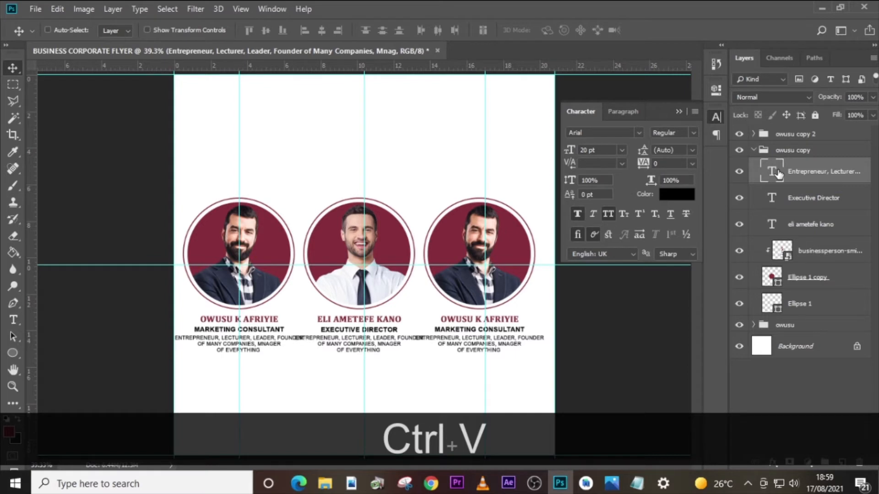
pyautogui.hotkey('ctrl', 'z')
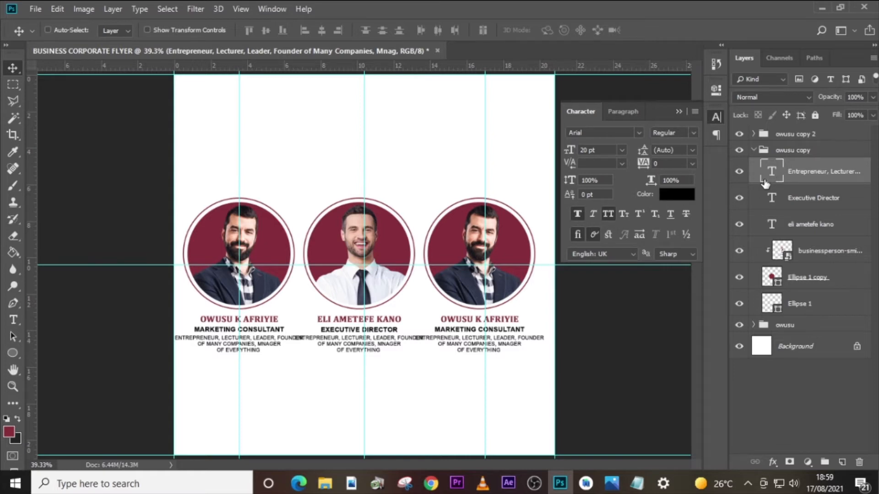
# - Turn off All Caps for the description under the middle portrait and collapse the middle speaker's group
pyautogui.click(610, 213)
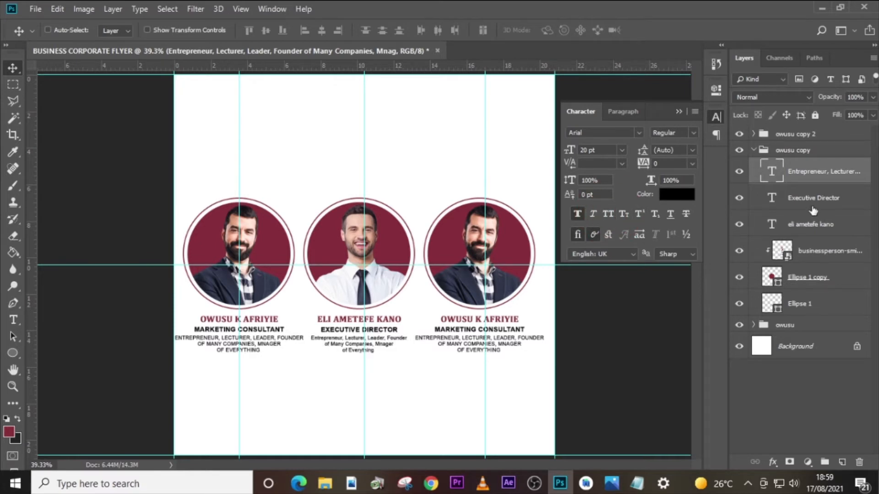
pyautogui.click(760, 154)
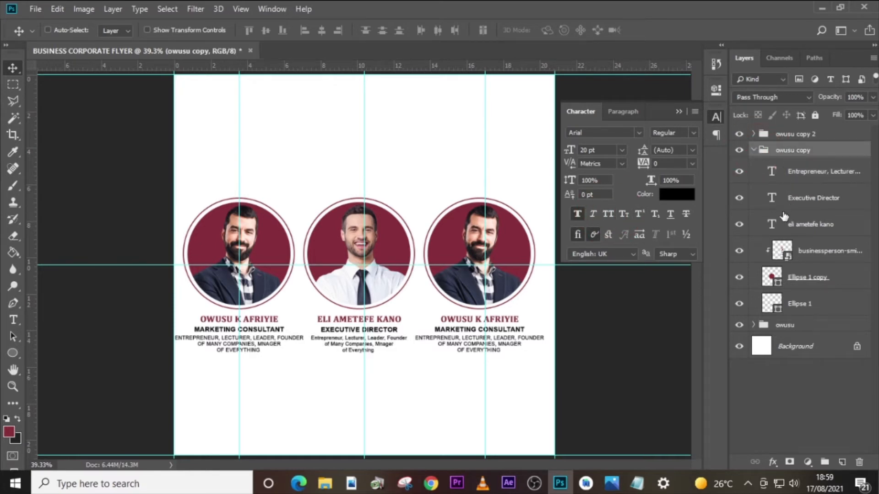
pyautogui.click(763, 173)
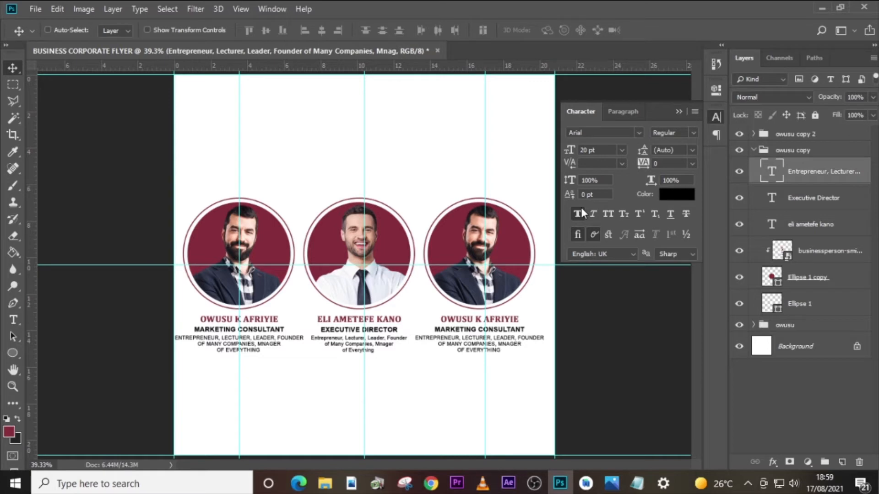
pyautogui.click(754, 150)
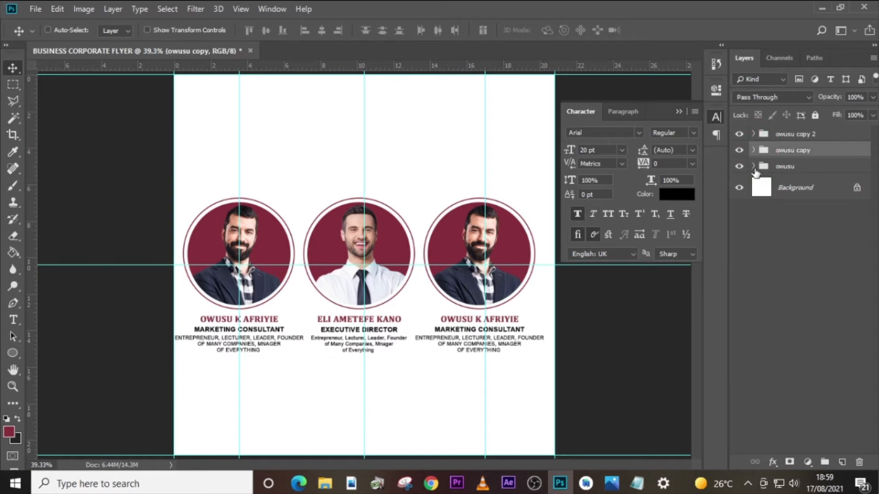
# - Turn off All Caps for the description under the first portrait and collapse that speaker's group
pyautogui.click(754, 167)
pyautogui.click(792, 192)
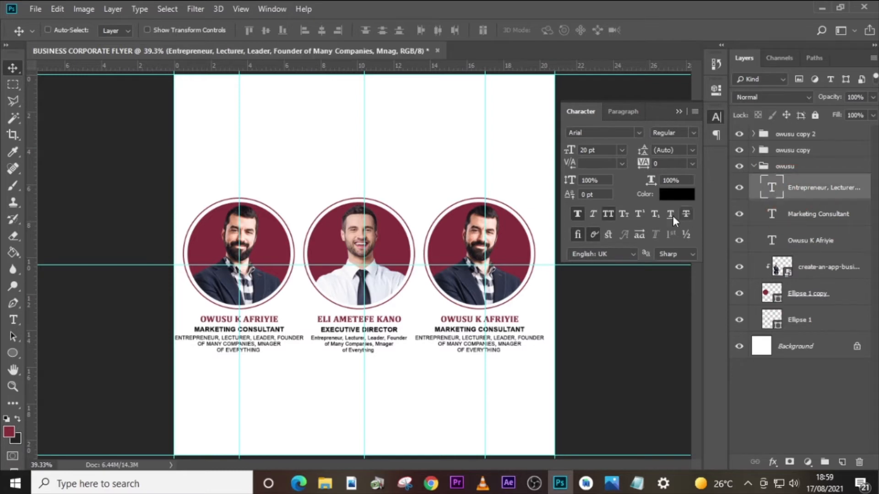
pyautogui.click(614, 213)
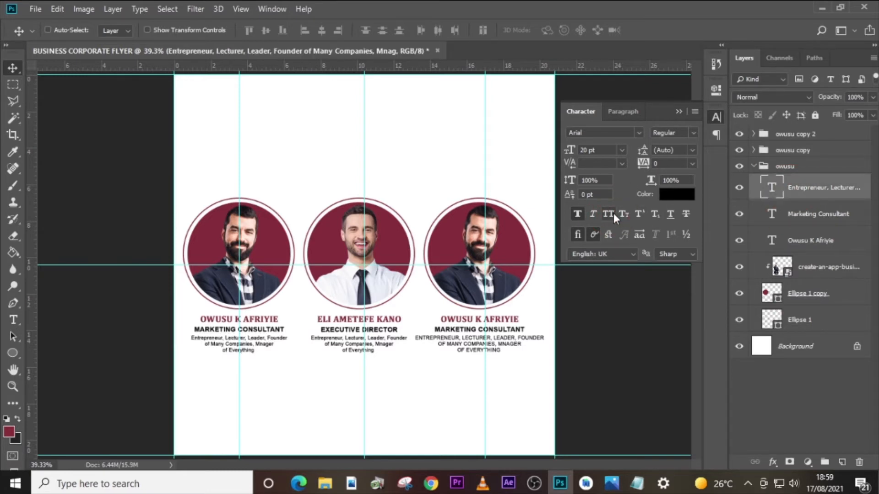
pyautogui.click(753, 167)
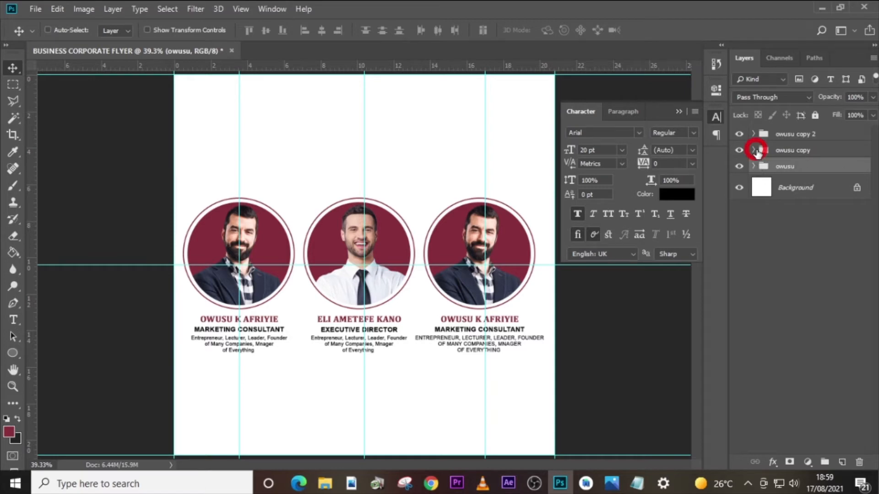
pyautogui.click(754, 150)
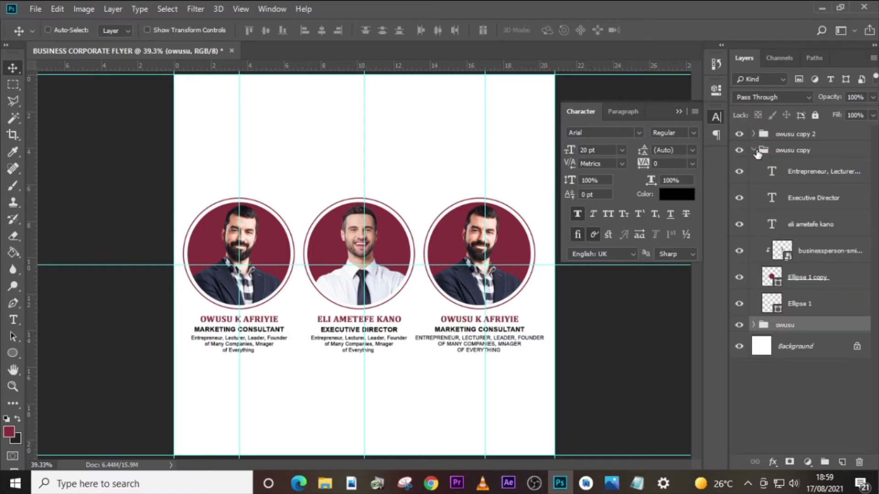
pyautogui.click(754, 150)
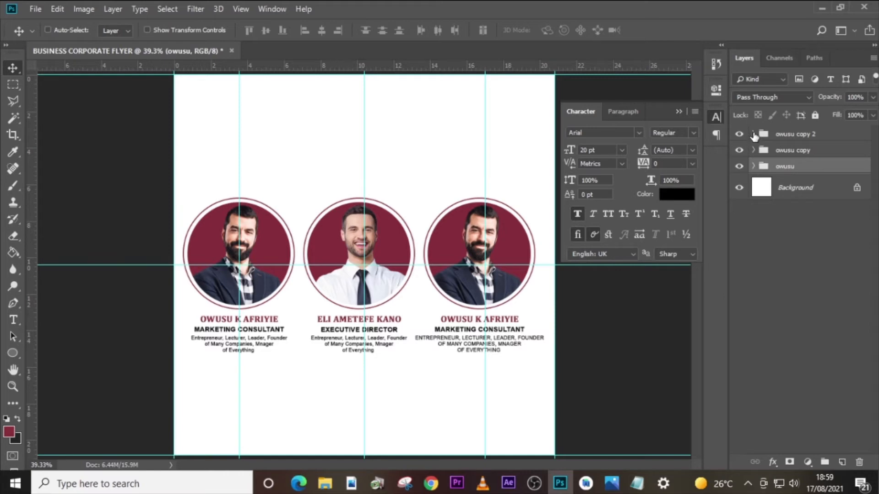
# - Place the gray-suited businessman image above the third group's portrait layer, scaled to about 58.9% and positioned over the circle
pyautogui.click(753, 133)
pyautogui.click(809, 242)
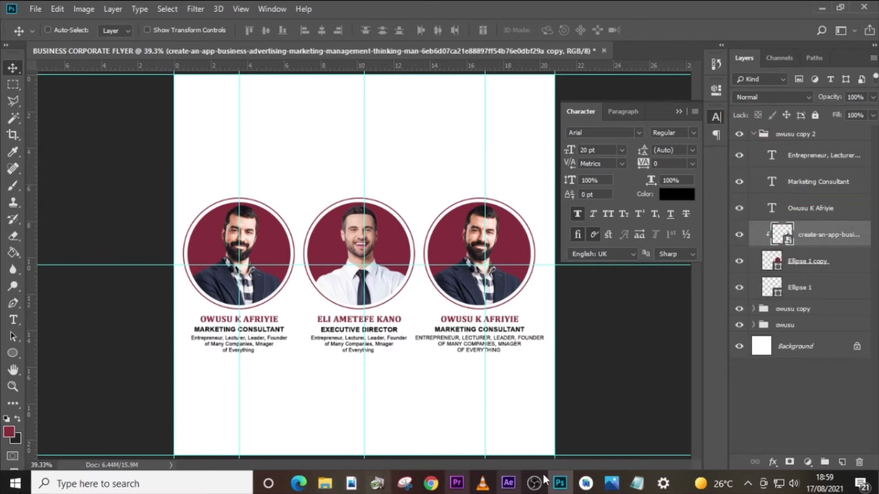
pyautogui.click(330, 486)
pyautogui.moveTo(425, 156); pyautogui.dragTo(465, 373)
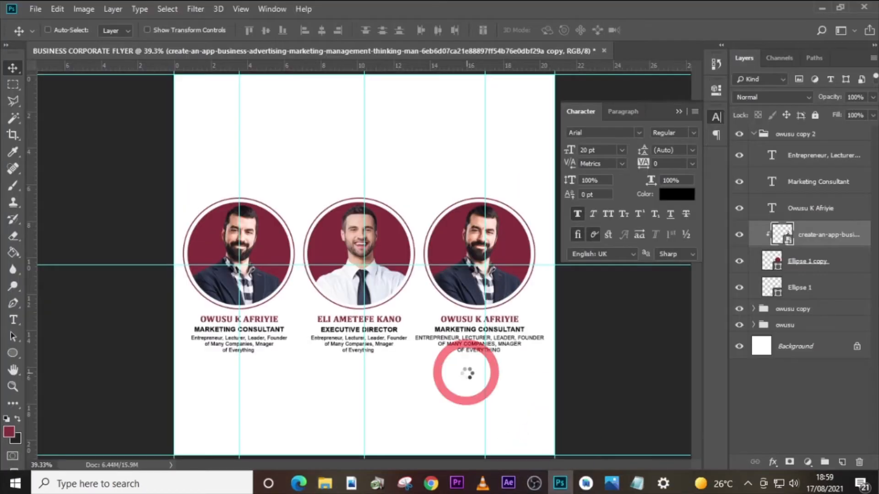
pyautogui.moveTo(465, 431); pyautogui.dragTo(424, 306)
pyautogui.moveTo(408, 259); pyautogui.dragTo(422, 280)
pyautogui.moveTo(417, 243); pyautogui.dragTo(499, 238)
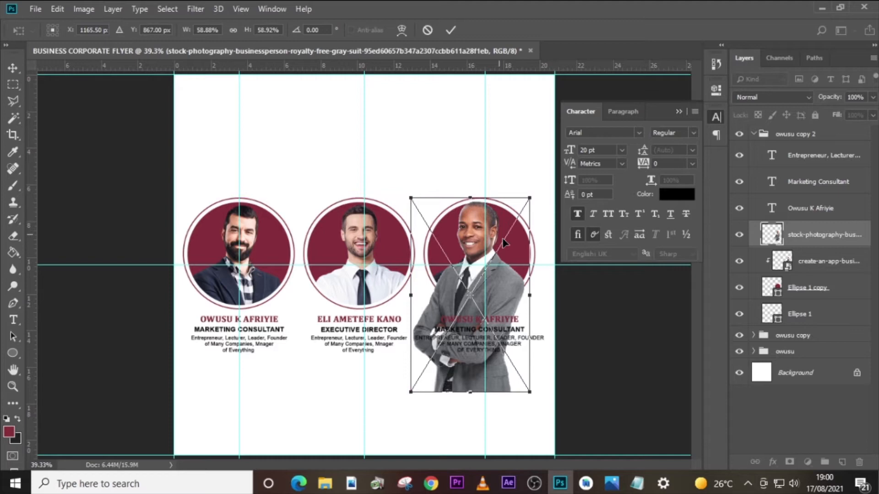
pyautogui.press('Return')
# - Delete the third group's old portrait layer and clip the gray-suited businessman image to the maroon circle
pyautogui.click(798, 263)
pyautogui.press('Delete')
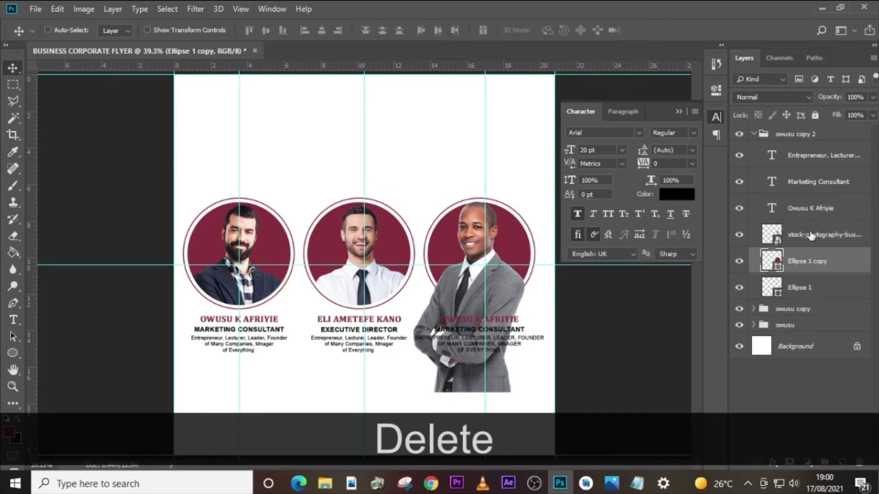
pyautogui.rightClick(811, 235)
pyautogui.click(677, 270)
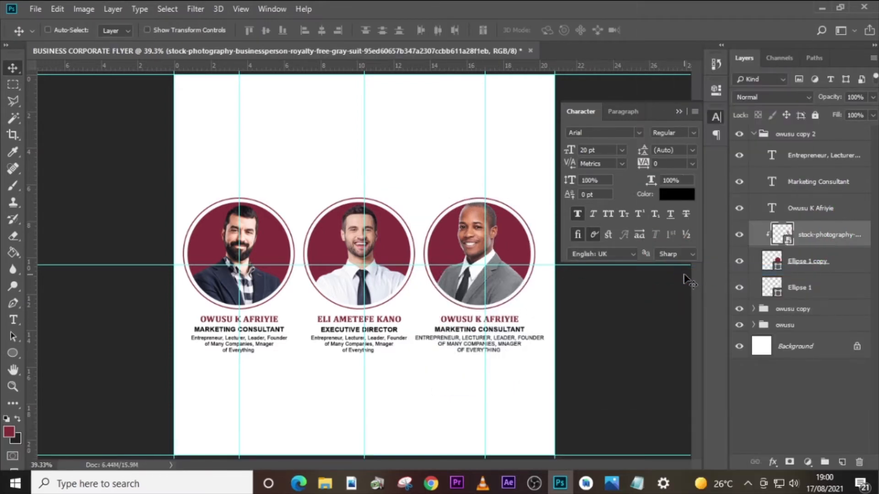
# - Nudge the gray-suited businessman image slightly down and right within the third circle
pyautogui.press('Down')
pyautogui.press('Down')
pyautogui.press('Down')
pyautogui.press('Down')
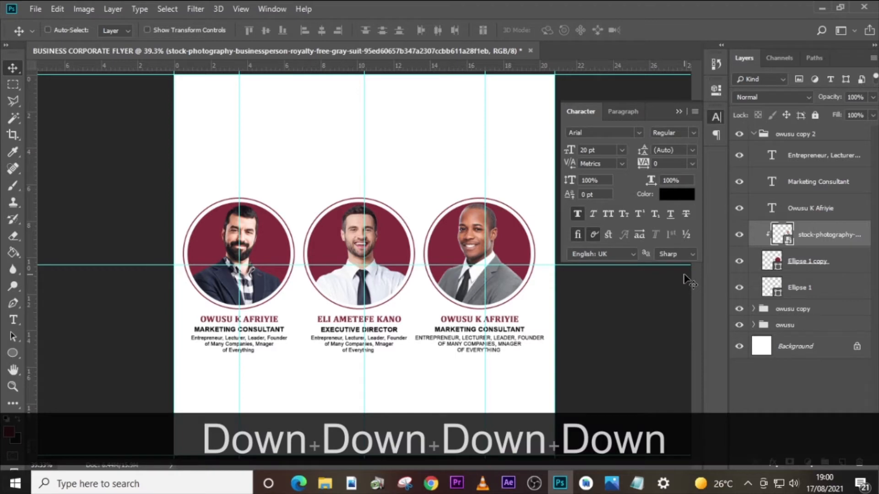
pyautogui.press('Right')
pyautogui.press('Right')
pyautogui.press('Right')
pyautogui.press('Right')
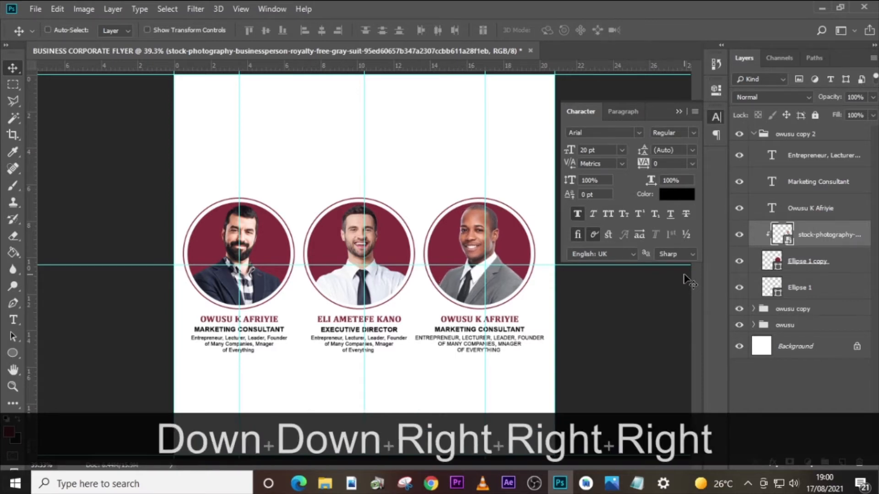
pyautogui.press('Right')
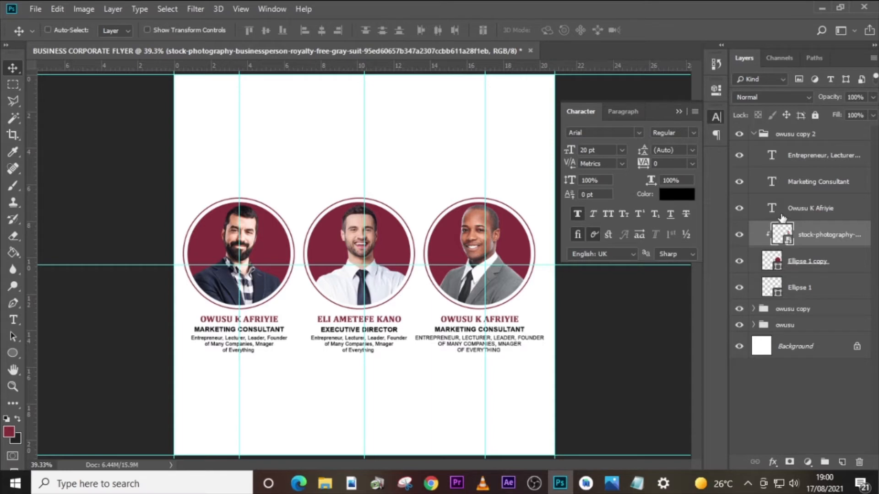
# - Replace the name under the third portrait with the third speaker's full name copied from the text file
pyautogui.click(637, 483)
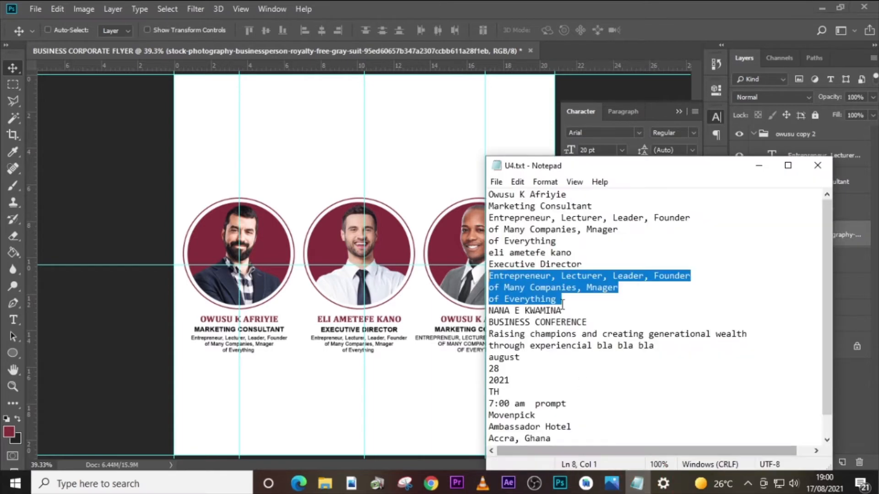
pyautogui.moveTo(563, 311); pyautogui.dragTo(480, 318)
pyautogui.hotkey('ctrl', 'c')
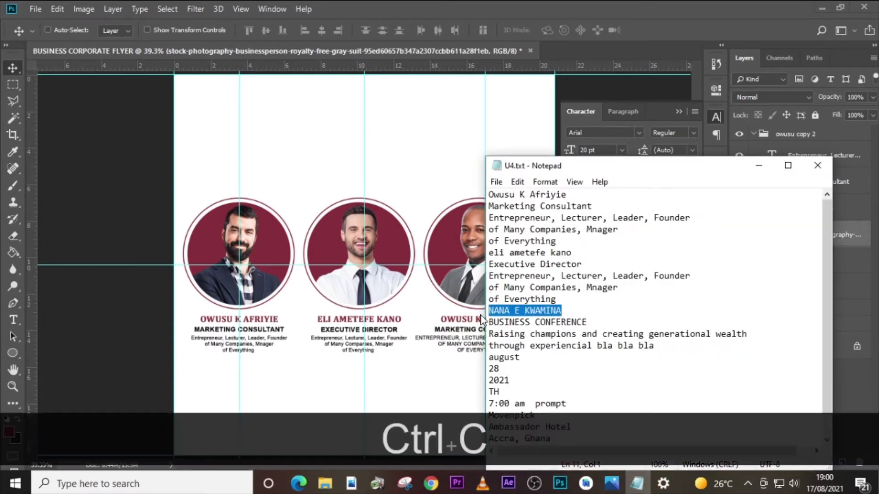
pyautogui.click(850, 149)
pyautogui.click(777, 209)
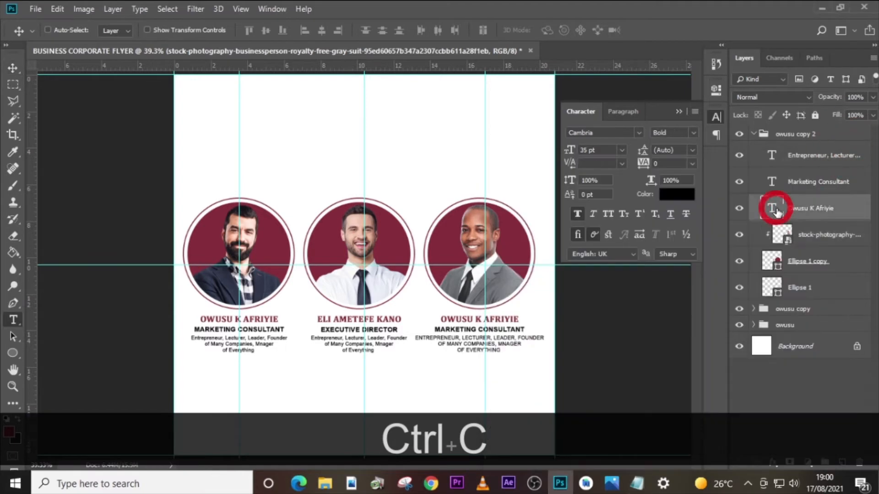
pyautogui.doubleClick(774, 209)
pyautogui.hotkey('ctrl', 'v')
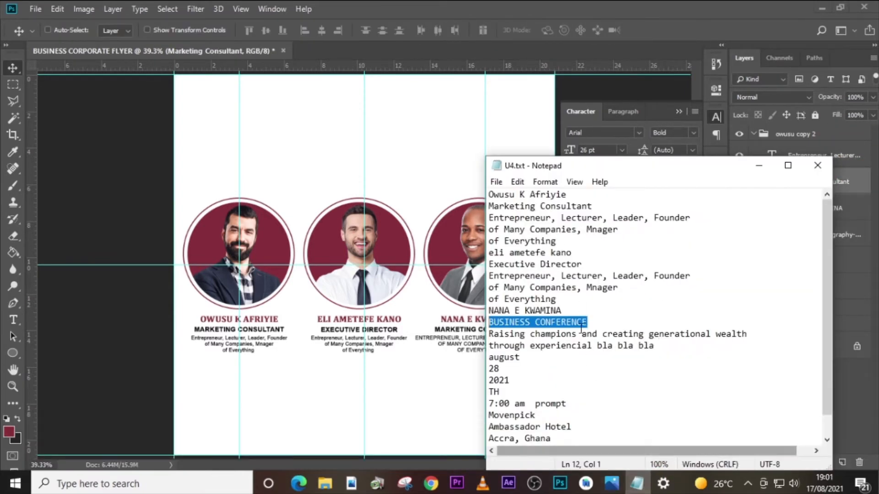
pyautogui.click(646, 485)
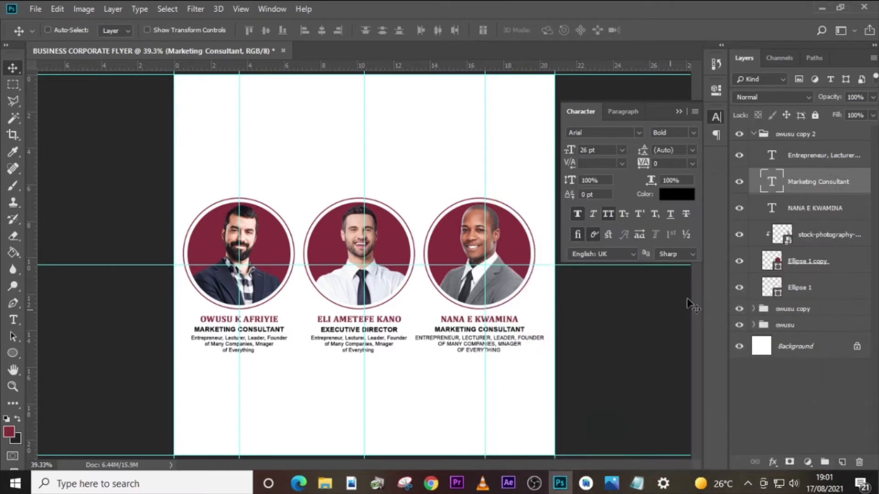
# - Turn off All Caps for the description under the third portrait and collapse the third speaker's group
pyautogui.click(781, 157)
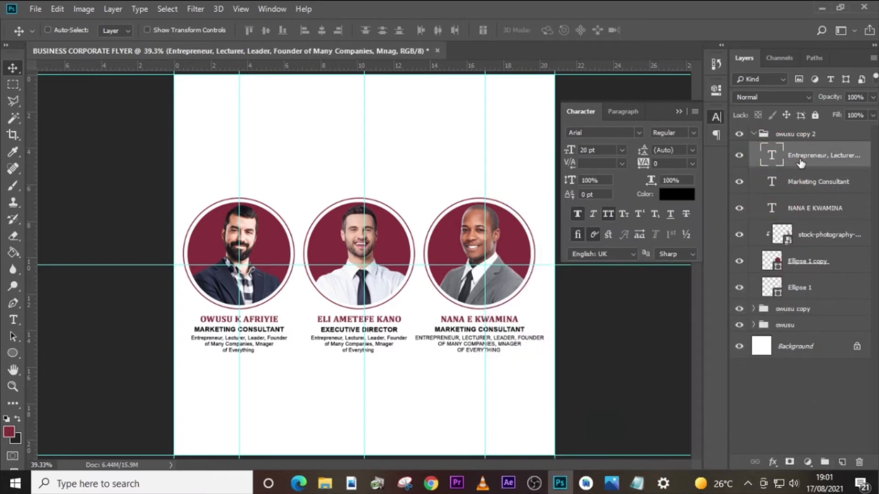
pyautogui.click(608, 215)
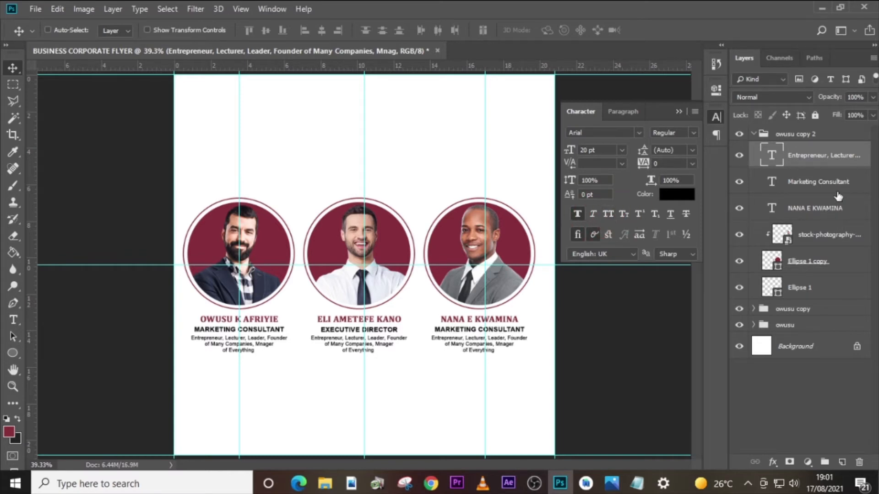
pyautogui.click(753, 134)
# - Rename the third and middle speaker groups with their respective speakers' first names
pyautogui.doubleClick(790, 134)
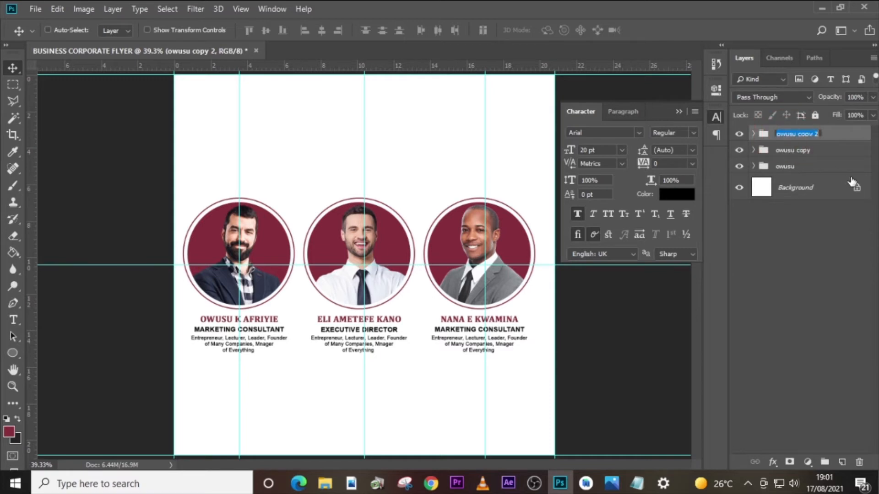
pyautogui.write('Nana')
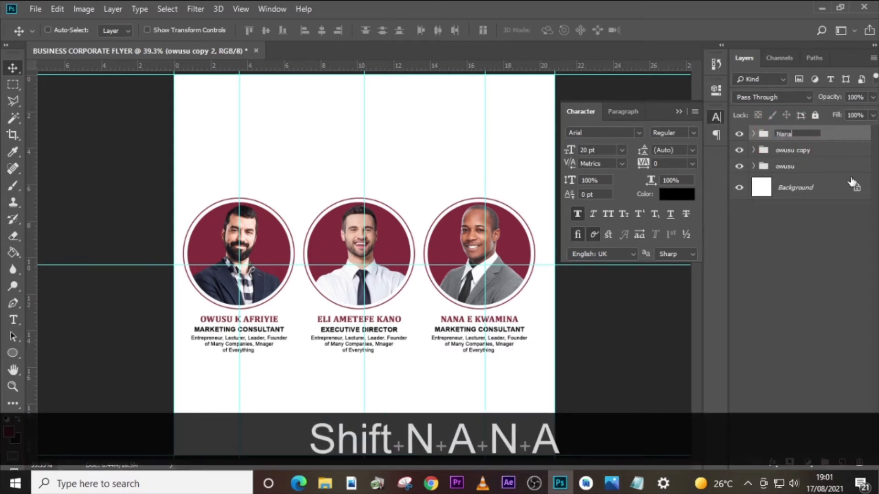
pyautogui.press('Return')
pyautogui.doubleClick(790, 151)
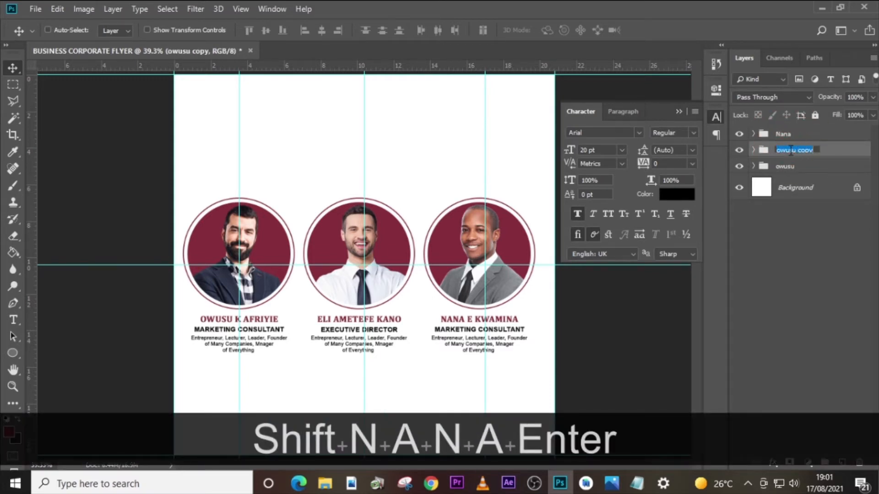
pyautogui.write('Eli')
pyautogui.press('Return')
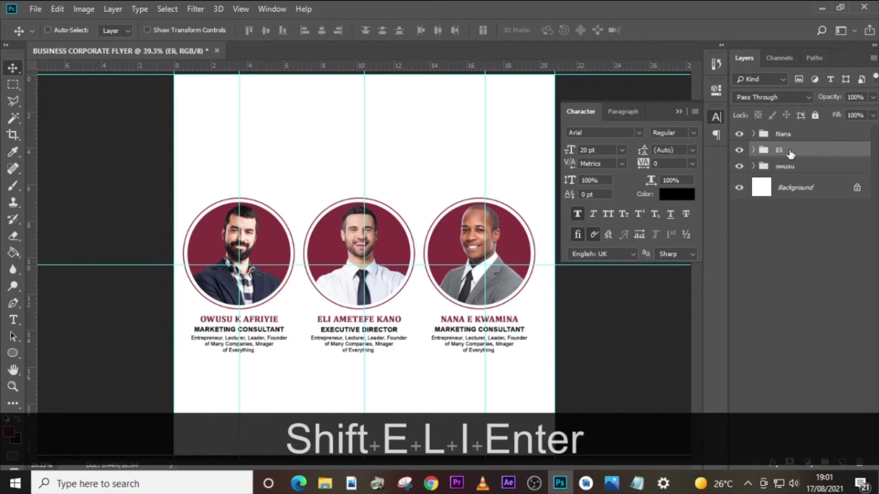
# - Combine the three speaker groups into one parent group named IMAGES and check its visibility
pyautogui.click(739, 150)
pyautogui.click(739, 151)
pyautogui.click(783, 133)
pyautogui.keyDown('shift'); pyautogui.click(785, 167); pyautogui.keyUp('shift')
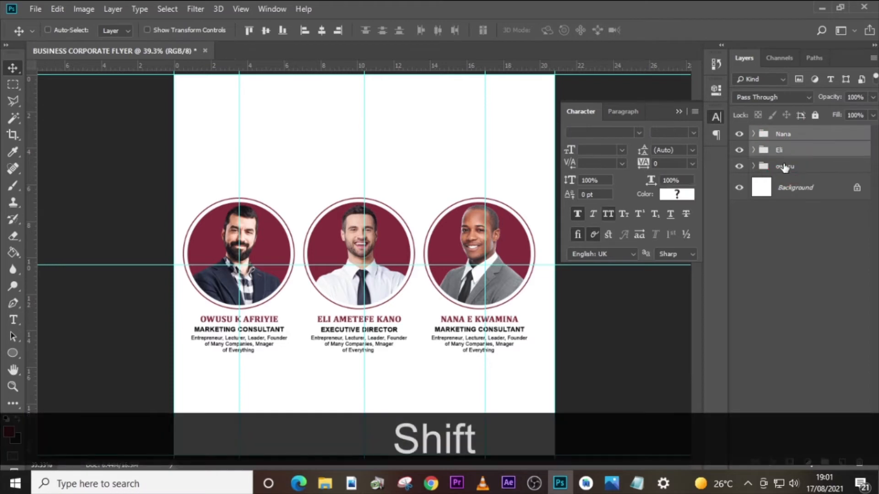
pyautogui.hotkey('ctrl', 'shift', 'g')
pyautogui.doubleClick(783, 133)
pyautogui.press('capslock')
pyautogui.write('I')
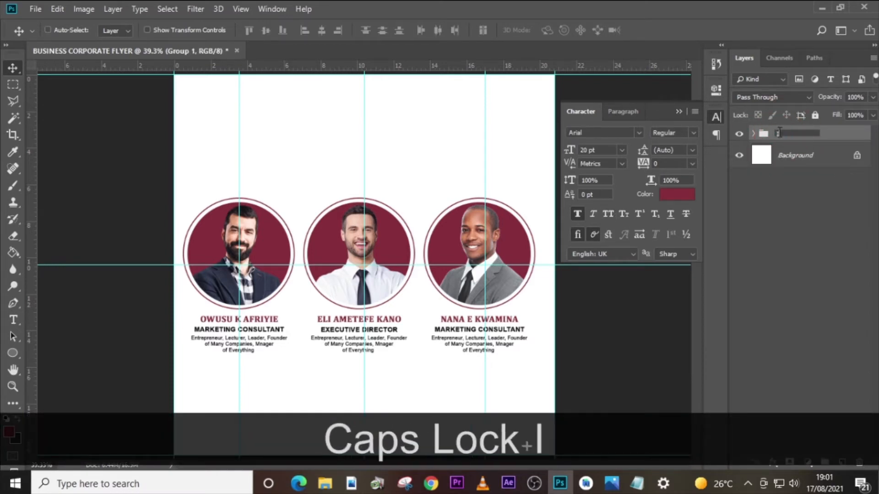
pyautogui.write('MAGES')
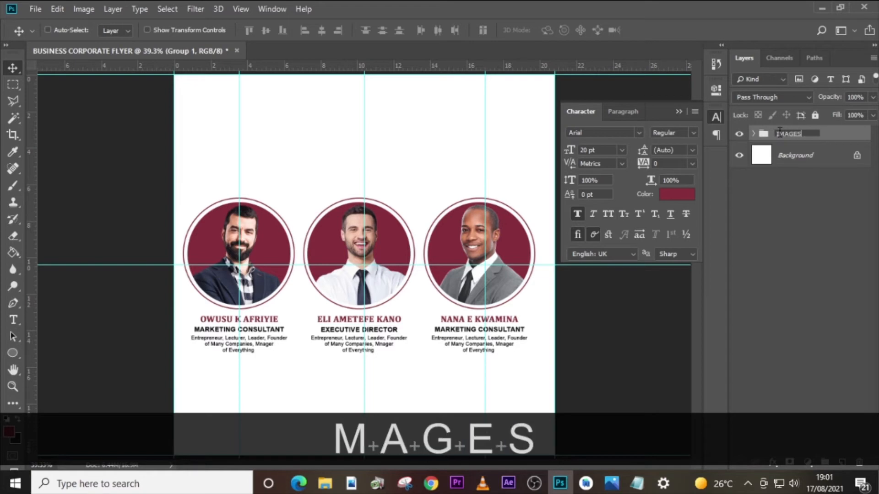
pyautogui.press('Return')
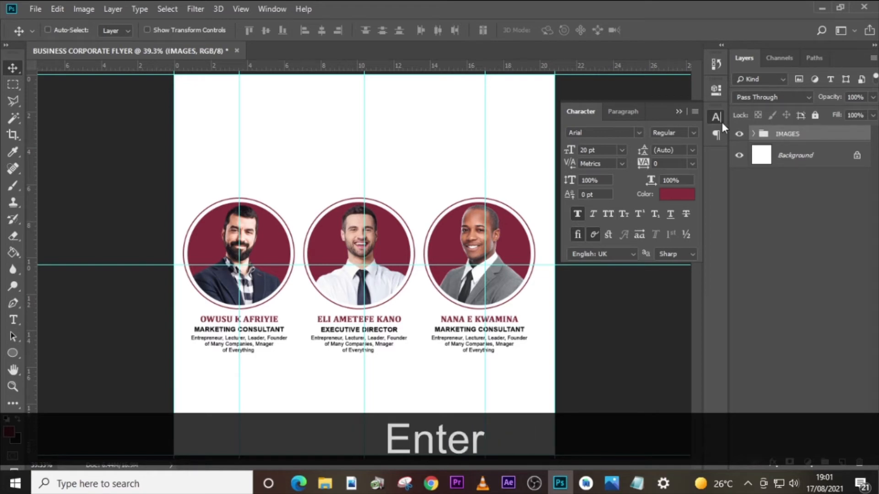
pyautogui.click(739, 134)
pyautogui.click(739, 133)
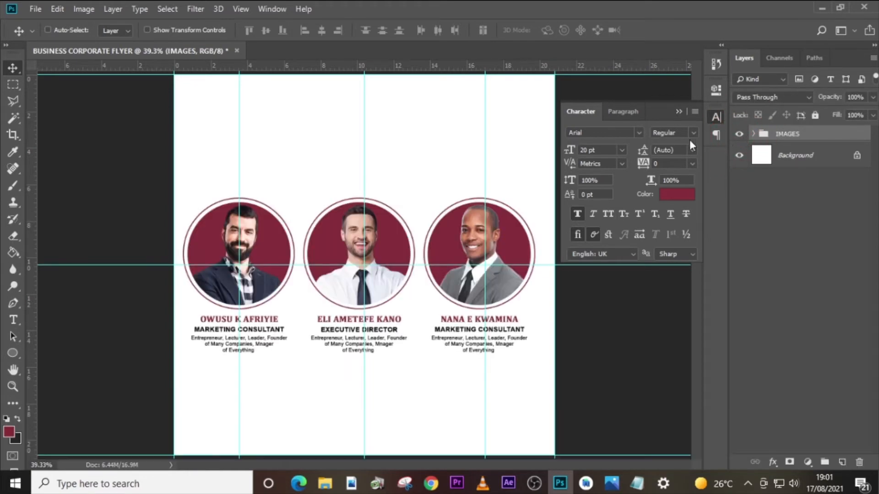
# - Copy the title text OVERDR VE from the text file and return to the flyer
pyautogui.press('t')
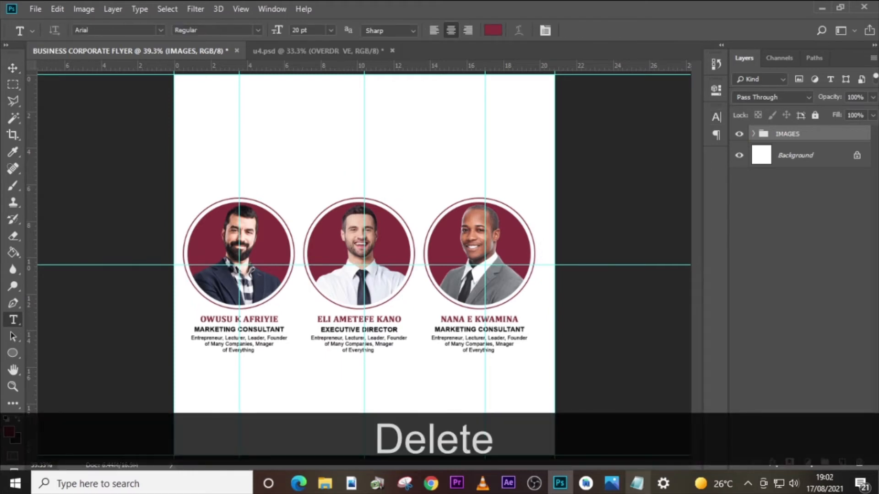
pyautogui.moveTo(556, 321); pyautogui.dragTo(487, 323)
pyautogui.hotkey('ctrl', 'c')
pyautogui.click(713, 154)
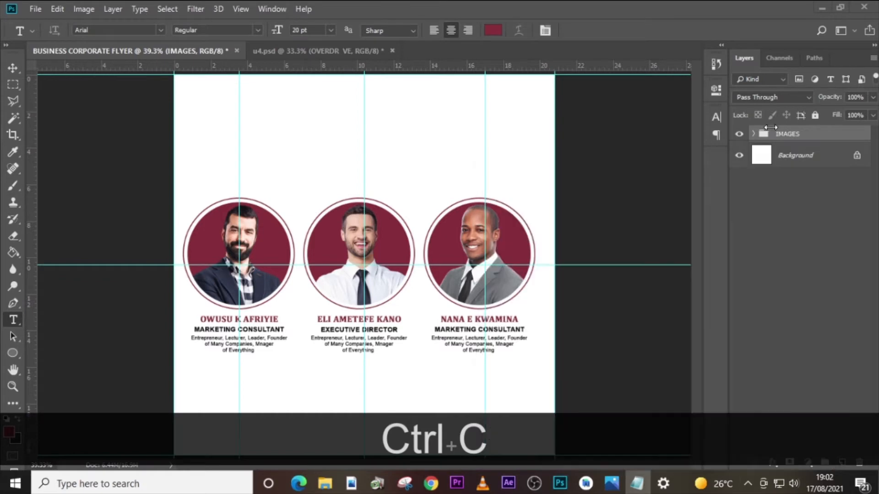
pyautogui.press('y')
pyautogui.click(358, 134)
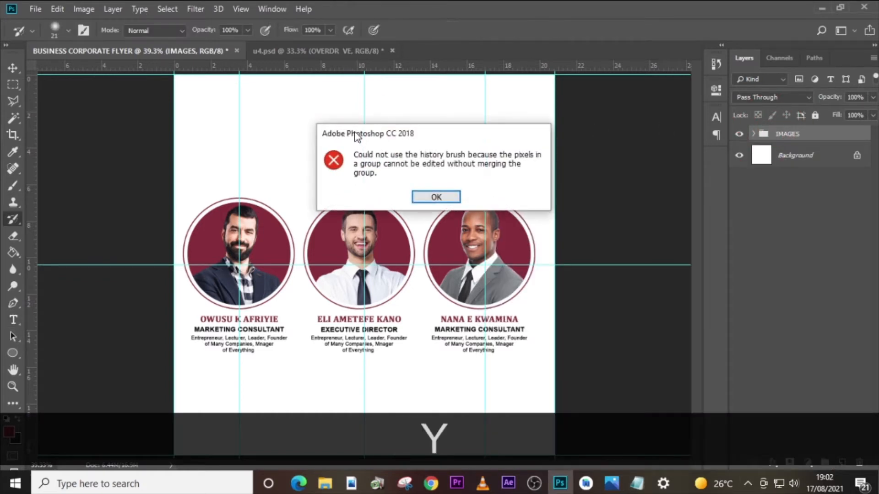
pyautogui.click(430, 197)
# - Paste the copied title OVERDR VE as a new text layer in the blank area above the portraits
pyautogui.press('t')
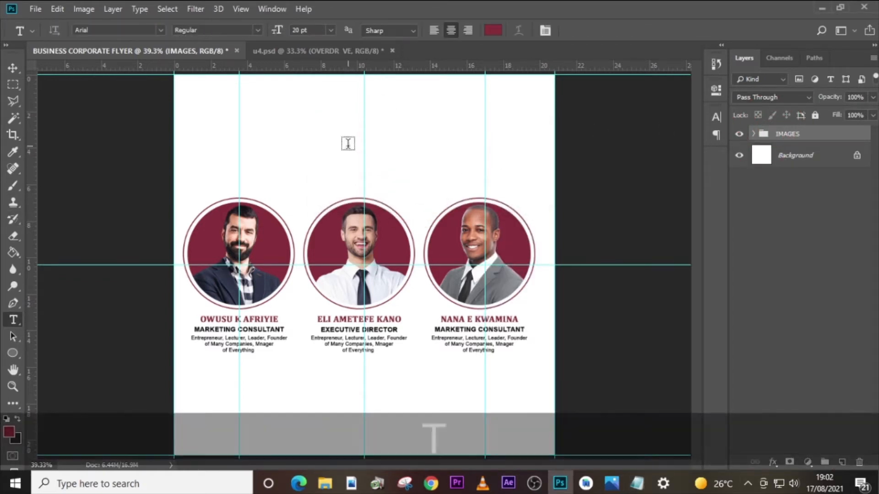
pyautogui.click(341, 137)
pyautogui.hotkey('ctrl', 'v')
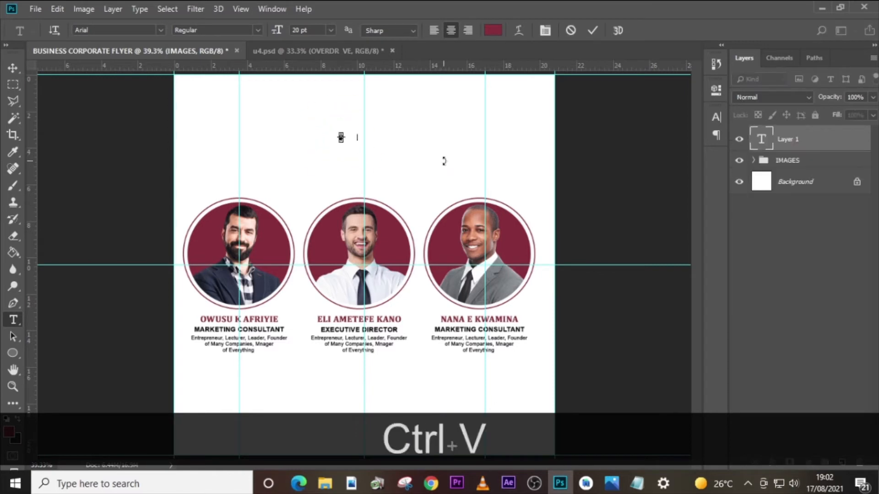
pyautogui.click(752, 140)
# - Format the OVERDR VE title in Franklin Gothic Heavy Regular at 143 pt with All Caps
pyautogui.click(714, 117)
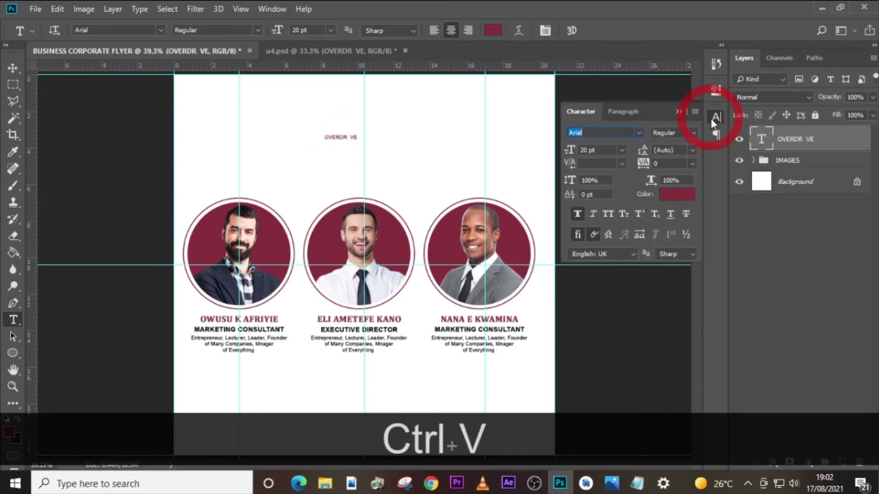
pyautogui.click(638, 132)
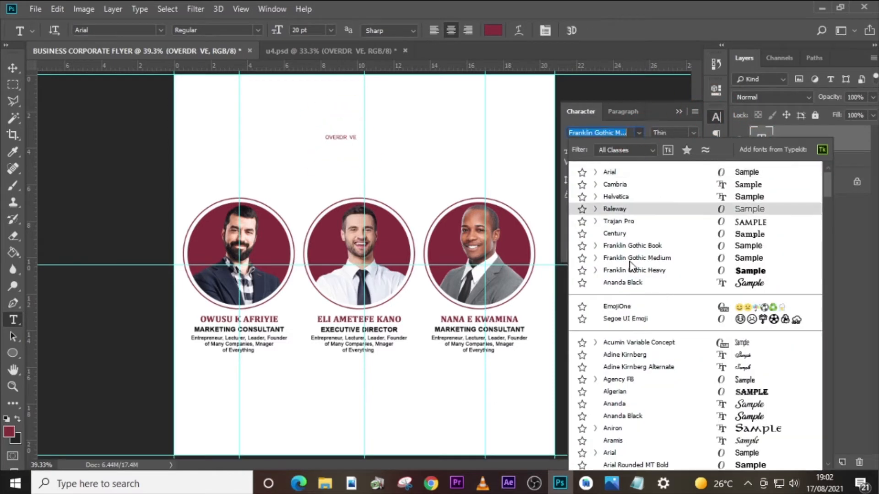
pyautogui.click(638, 270)
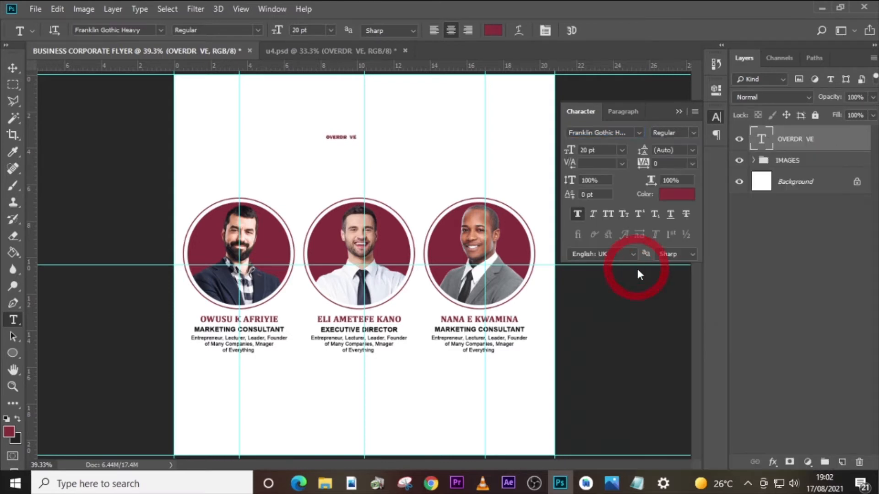
pyautogui.click(693, 133)
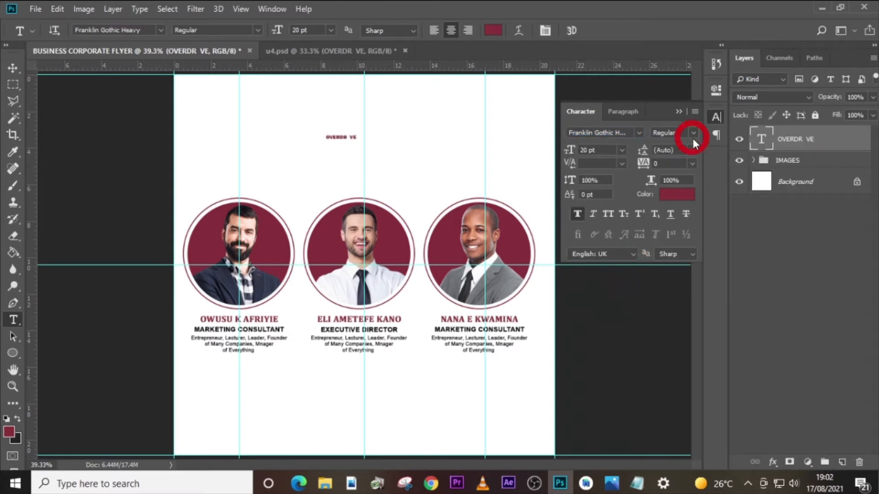
pyautogui.click(671, 146)
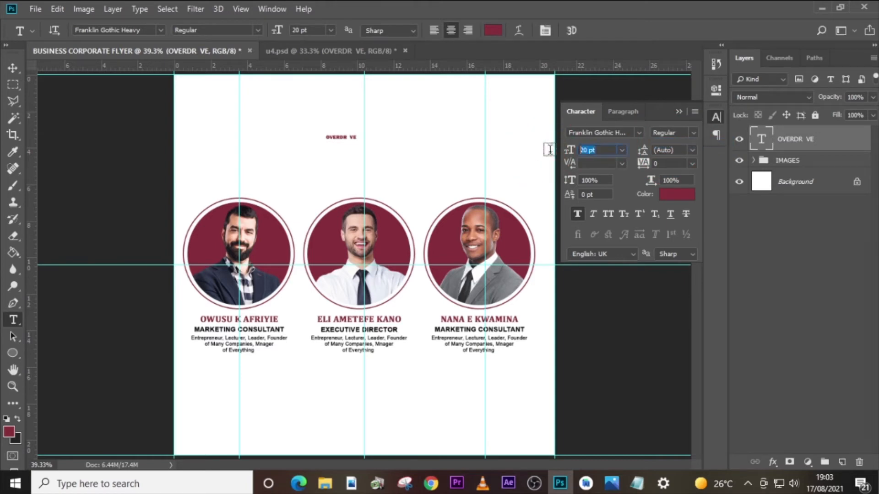
pyautogui.write('143')
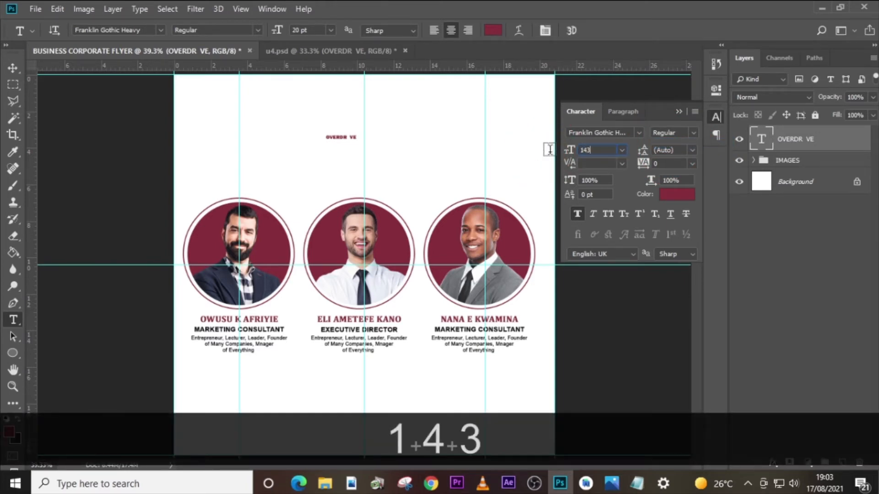
pyautogui.press('Return')
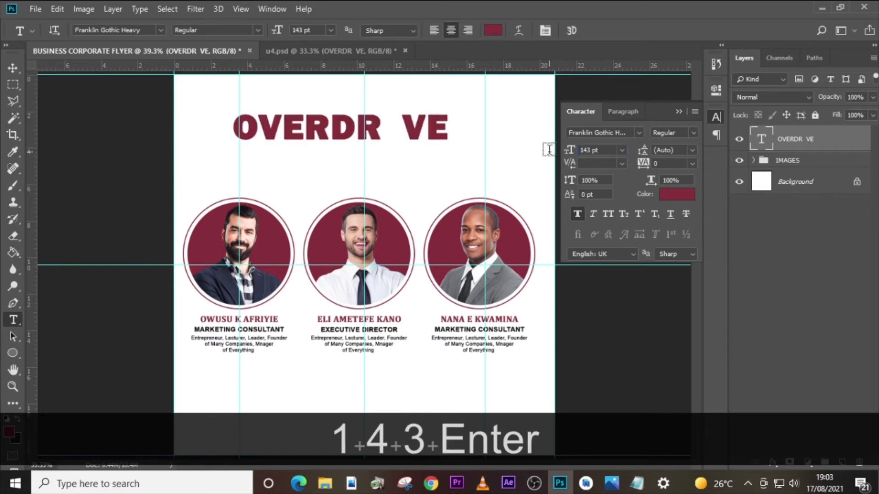
pyautogui.click(610, 213)
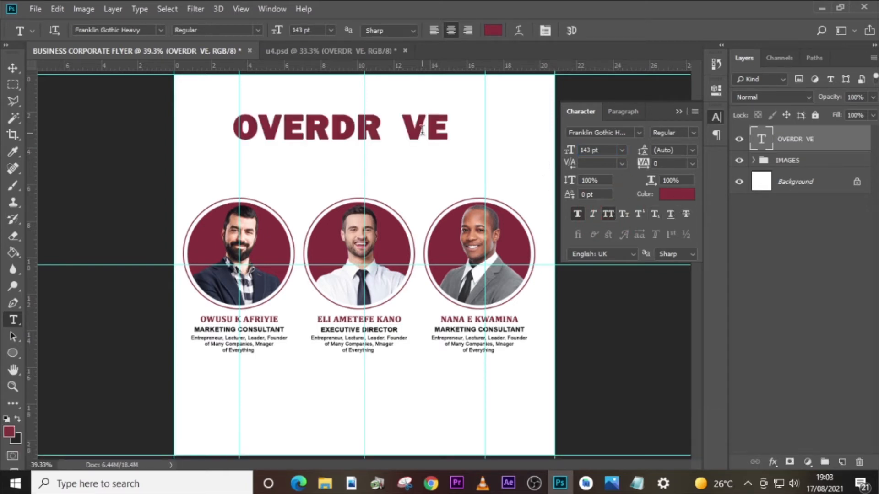
pyautogui.click(679, 196)
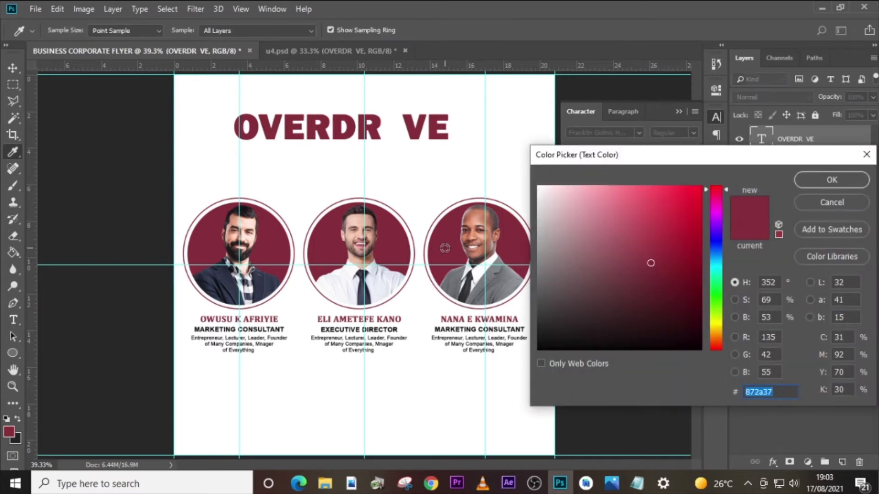
pyautogui.click(823, 183)
# - Shift the OVERDR VE title to the right until it is centred on the middle vertical guide
pyautogui.press('ctrl')
pyautogui.hotkey('ctrl', 't')
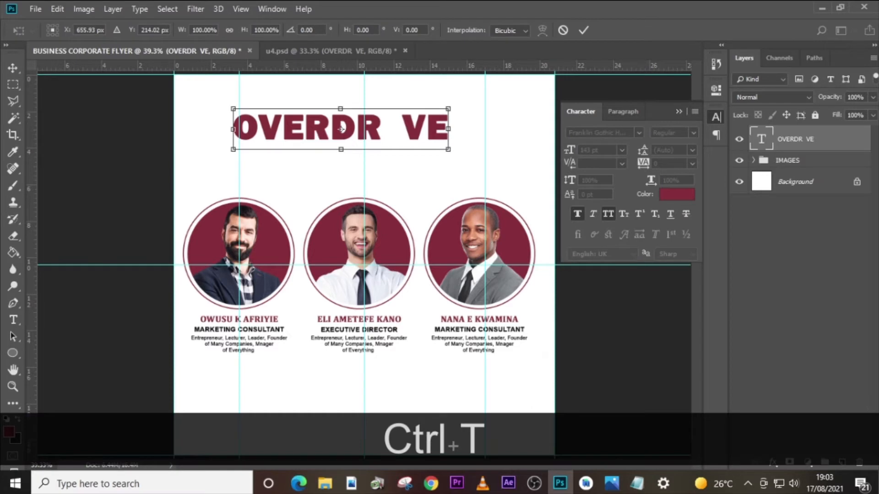
pyautogui.hotkey('shift', 'Right')
pyautogui.hotkey('shift', 'Right')
pyautogui.hotkey('shift', 'Right')
pyautogui.hotkey('shift', 'Right')
pyautogui.hotkey('shift', 'Right')
pyautogui.hotkey('shift', 'Right')
pyautogui.hotkey('shift', 'Right')
pyautogui.hotkey('shift', 'Right')
pyautogui.press('Right')
pyautogui.press('Right')
pyautogui.press('Right')
pyautogui.press('Right')
pyautogui.press('Right')
pyautogui.press('Right')
pyautogui.press('Right')
pyautogui.press('Right')
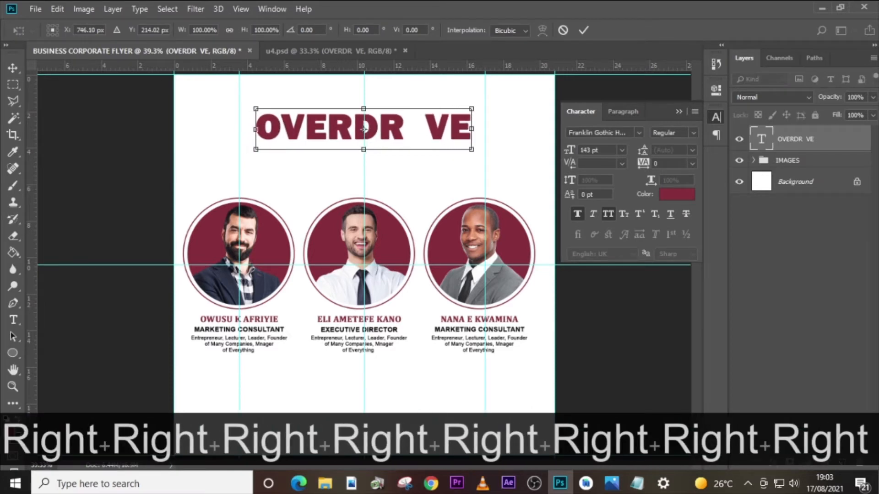
pyautogui.press('Return')
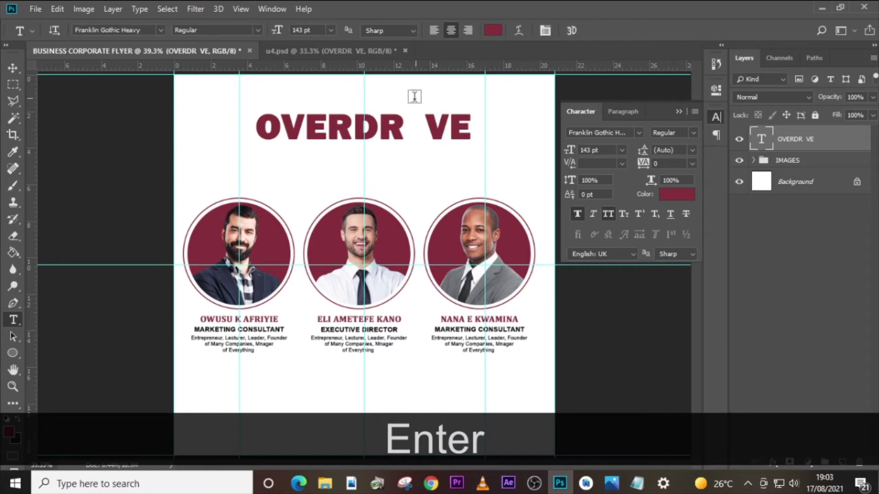
pyautogui.click(421, 127)
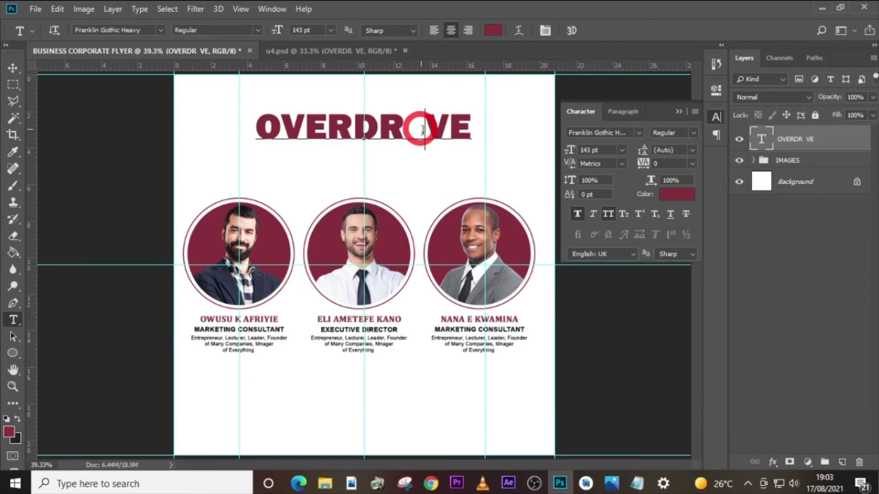
pyautogui.press('Left')
pyautogui.press('Left')
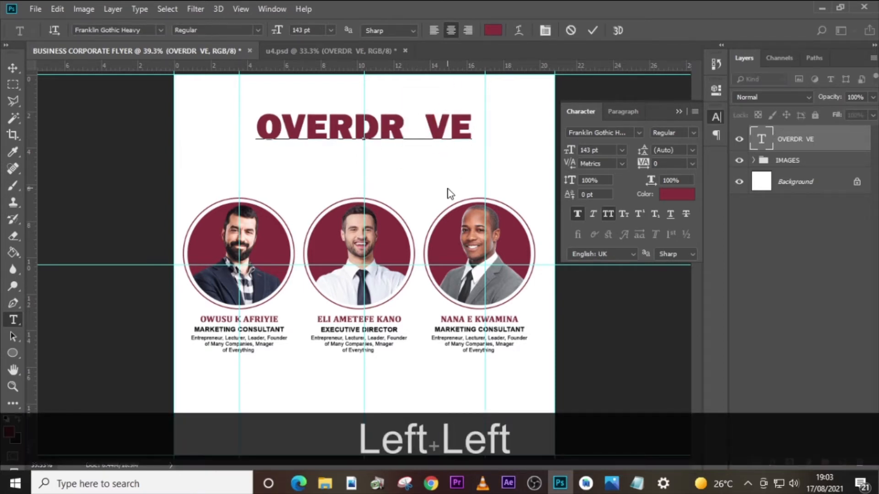
pyautogui.click(763, 140)
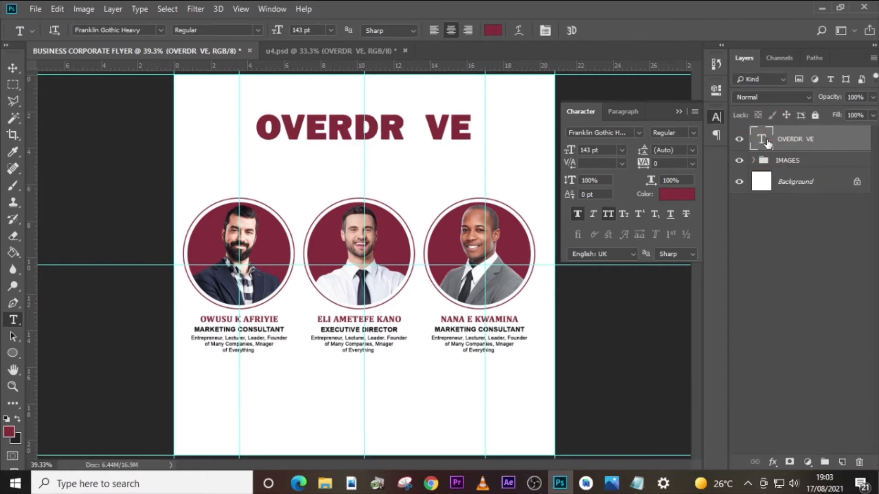
# - Place the lightning bolt image sarmi8-38.jpg from the u4 folder into the flyer above the title layer
pyautogui.click(325, 484)
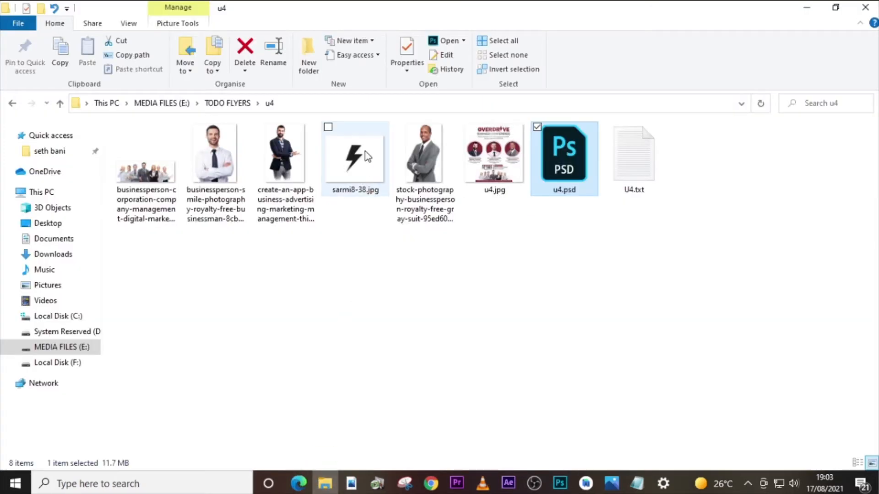
pyautogui.click(363, 176)
pyautogui.moveTo(363, 176); pyautogui.dragTo(443, 324)
pyautogui.moveTo(396, 291); pyautogui.dragTo(446, 332)
pyautogui.hotkey('alt', 'shift', 'Return')
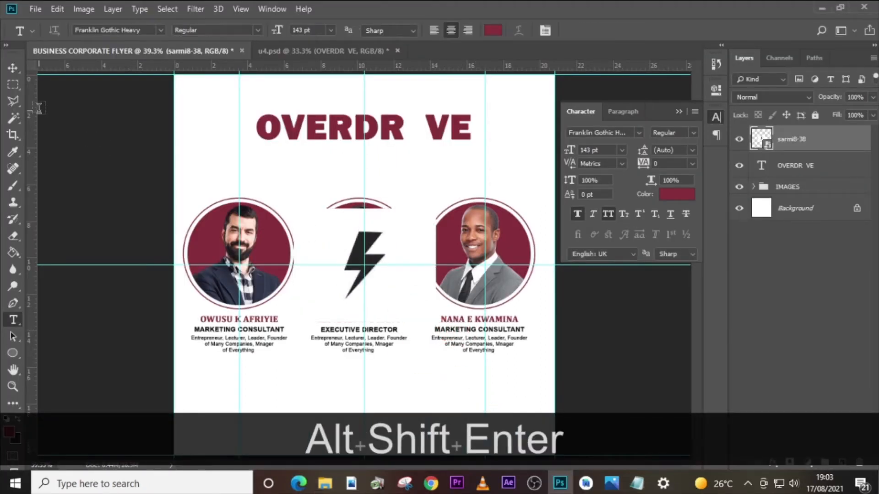
# - Select the lightning bolt's white background with the Magic Wand, invert the selection and apply it as a layer mask
pyautogui.click(8, 120)
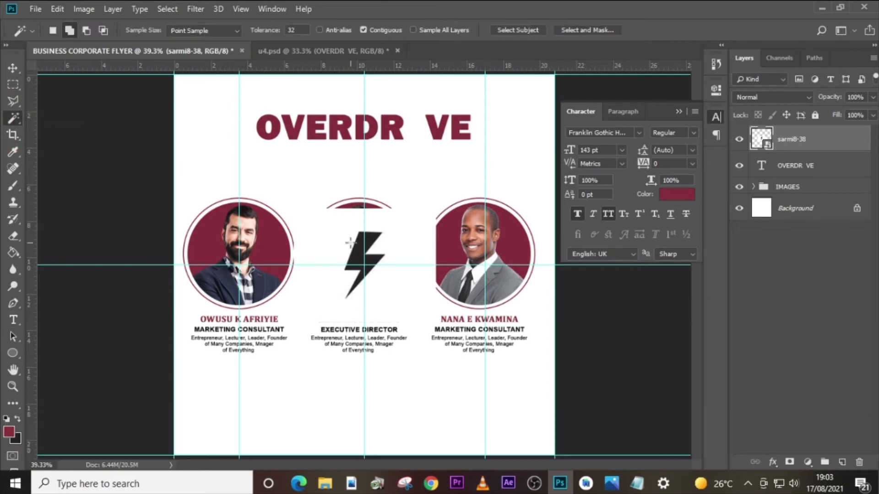
pyautogui.press('capslock')
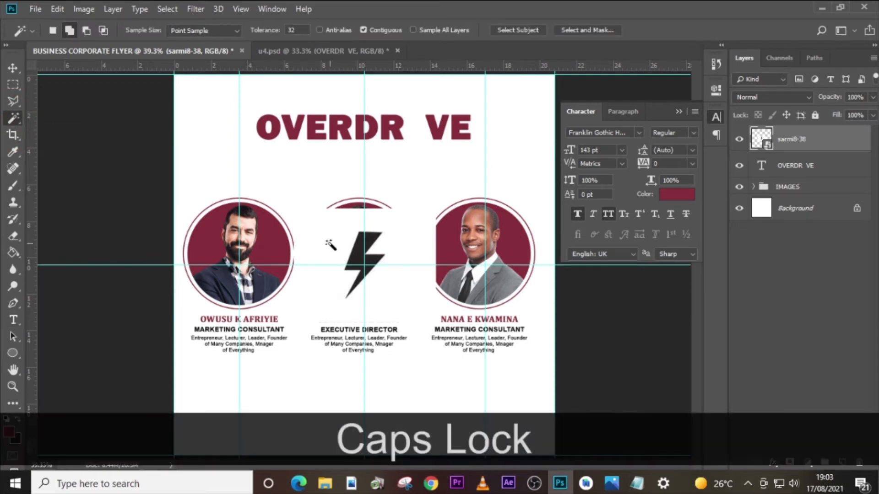
pyautogui.click(342, 241)
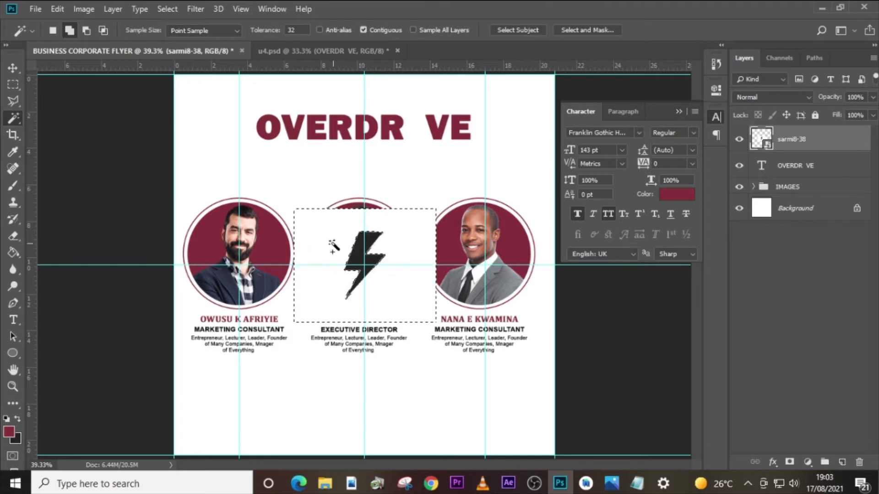
pyautogui.rightClick(335, 248)
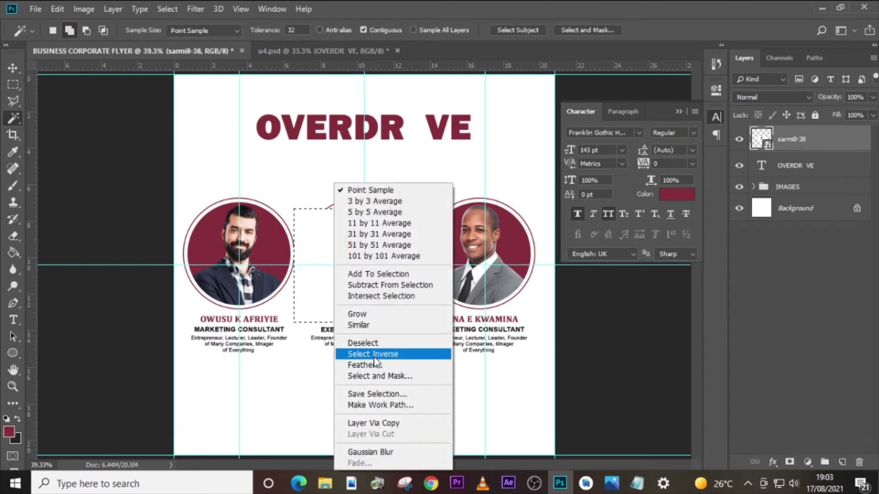
pyautogui.click(373, 354)
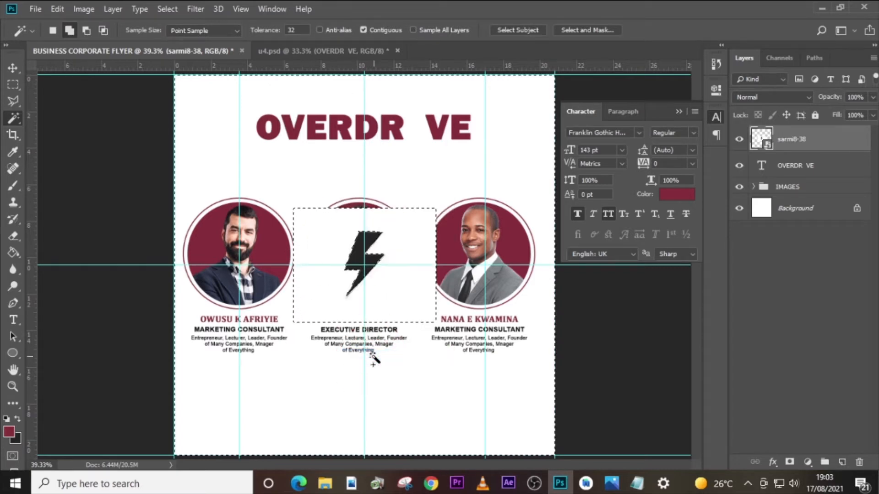
pyautogui.click(789, 463)
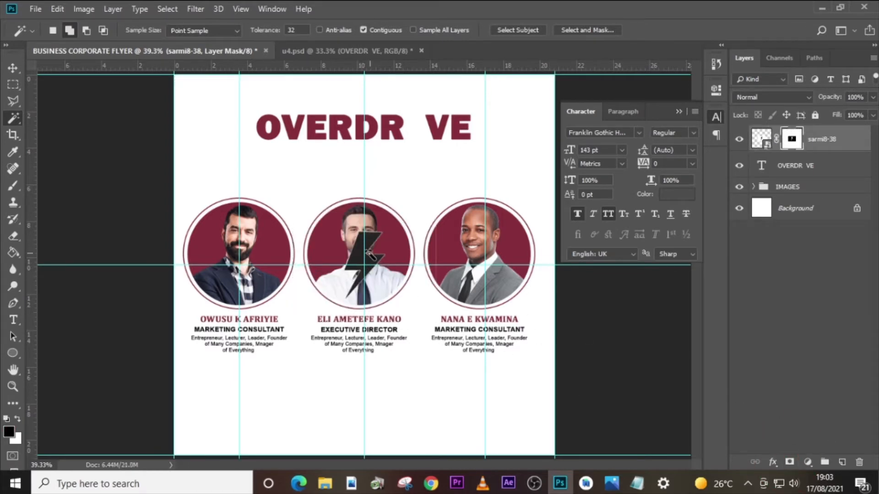
# - Brush the leftover edges off the lightning bolt's layer mask and convert the bolt layer to a Smart Object
pyautogui.press('b')
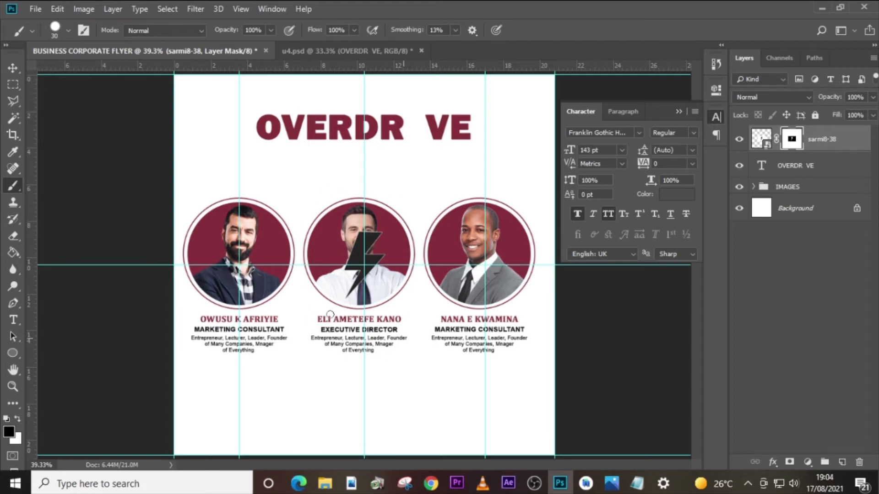
pyautogui.moveTo(415, 279); pyautogui.dragTo(406, 320)
pyautogui.rightClick(844, 138)
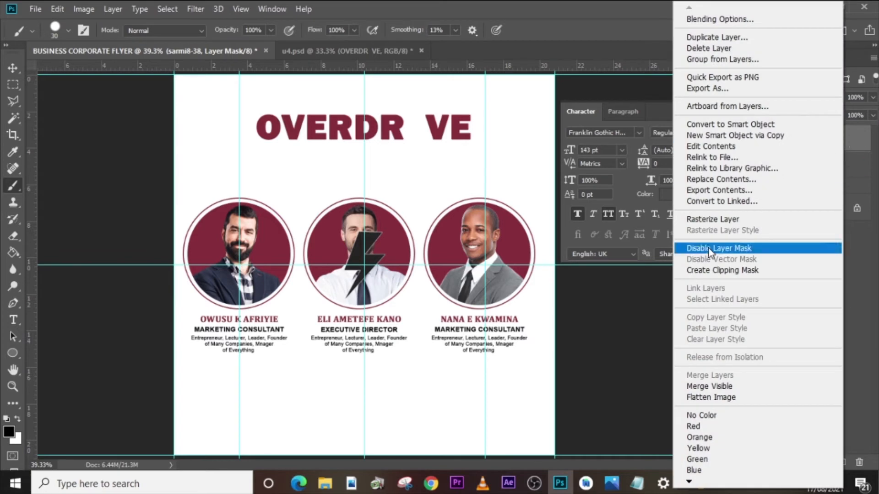
pyautogui.click(710, 125)
# - Apply a Color Overlay in maroon #872a37, sampled from the title, to the lightning bolt layer
pyautogui.doubleClick(860, 139)
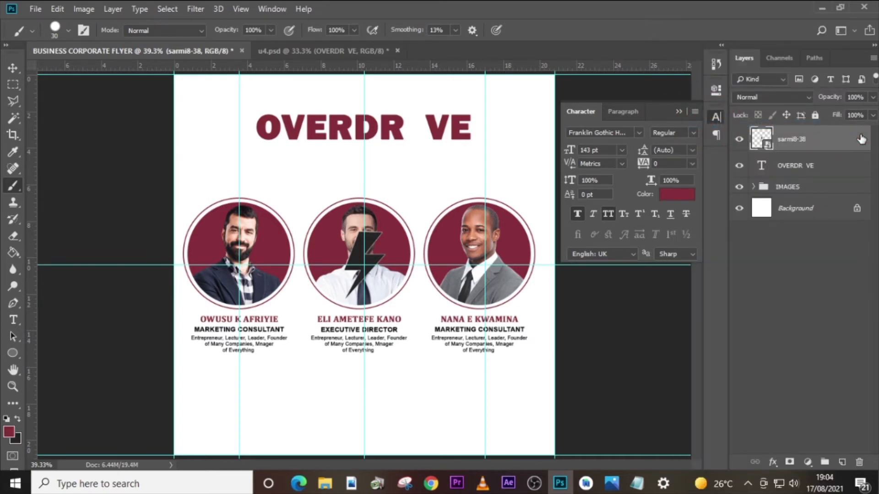
pyautogui.moveTo(517, 29); pyautogui.dragTo(650, 37)
pyautogui.click(515, 213)
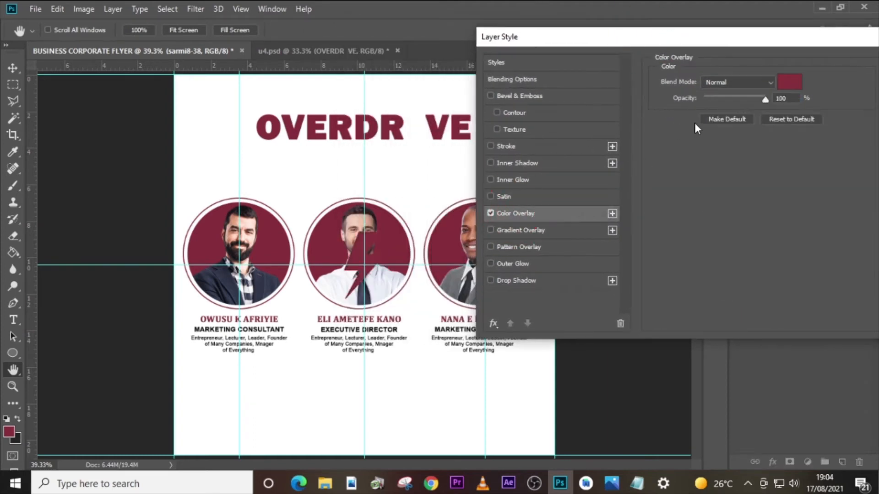
pyautogui.click(785, 83)
pyautogui.click(334, 126)
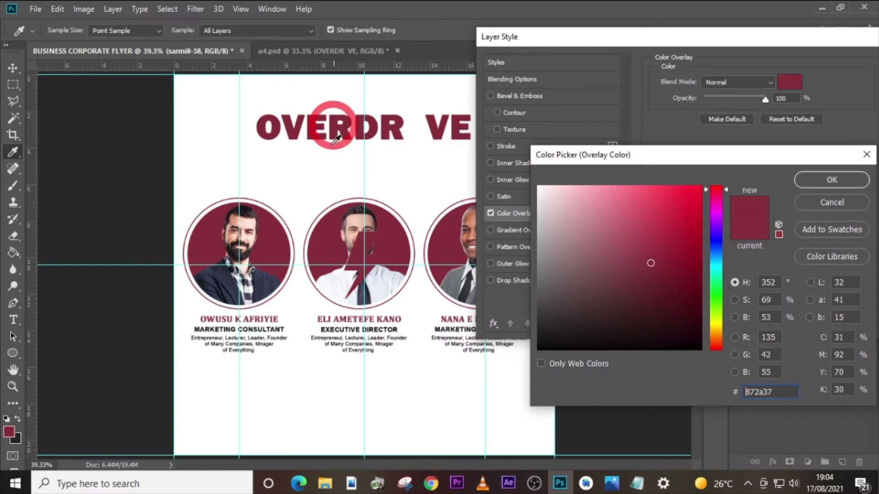
pyautogui.click(831, 180)
pyautogui.moveTo(729, 39); pyautogui.dragTo(651, 33)
pyautogui.click(845, 59)
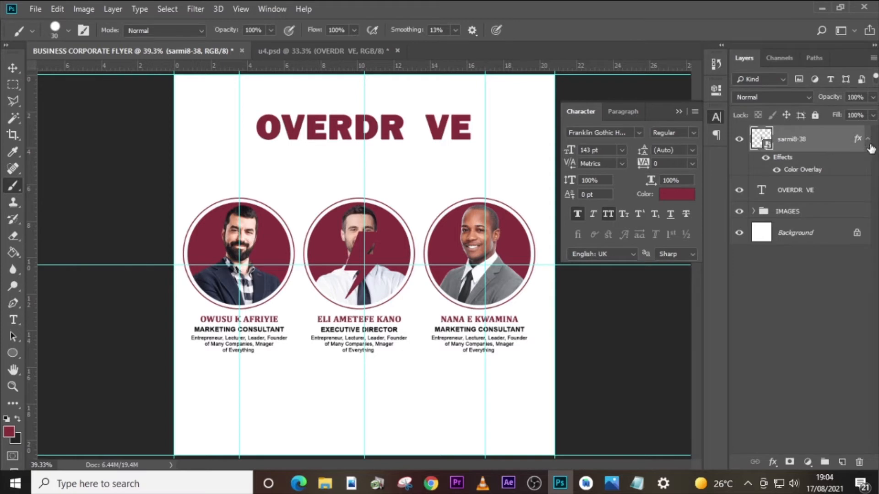
pyautogui.click(868, 139)
# - Scale the lightning bolt to about 61%, rotate it about -19 degrees and place it in the gap between R and V
pyautogui.click(822, 141)
pyautogui.hotkey('ctrl', 't')
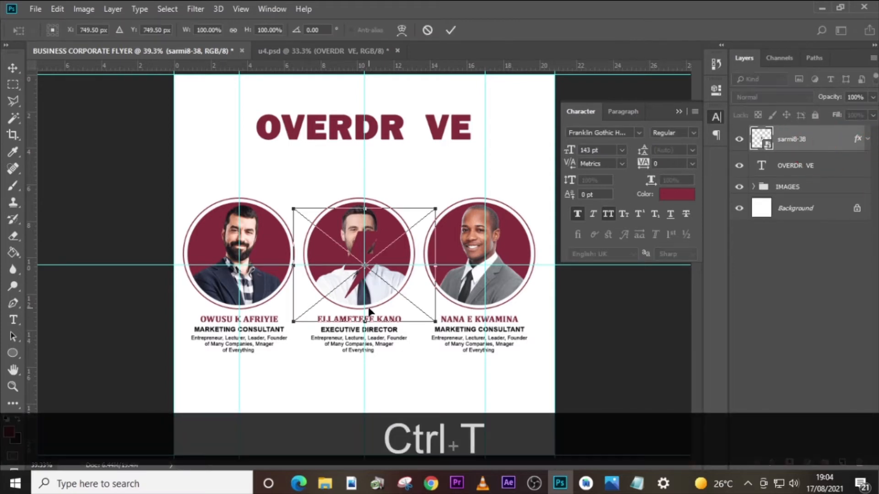
pyautogui.moveTo(435, 322); pyautogui.dragTo(446, 146)
pyautogui.moveTo(481, 179); pyautogui.dragTo(460, 157)
pyautogui.moveTo(436, 123); pyautogui.dragTo(484, 92)
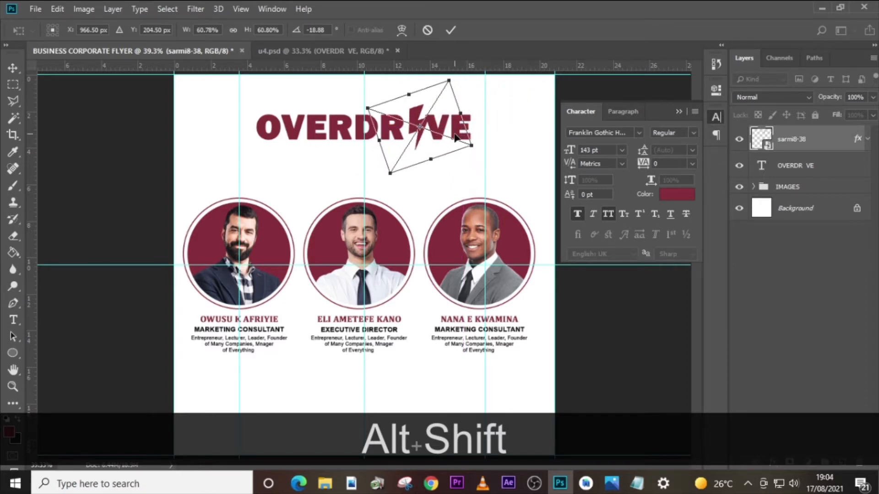
# - Nudge the lightning bolt left and up between R and V while reducing it to about 52%, and apply the transform
pyautogui.press('Left')
pyautogui.press('Left')
pyautogui.press('Left')
pyautogui.press('Left')
pyautogui.press('Left')
pyautogui.press('Left')
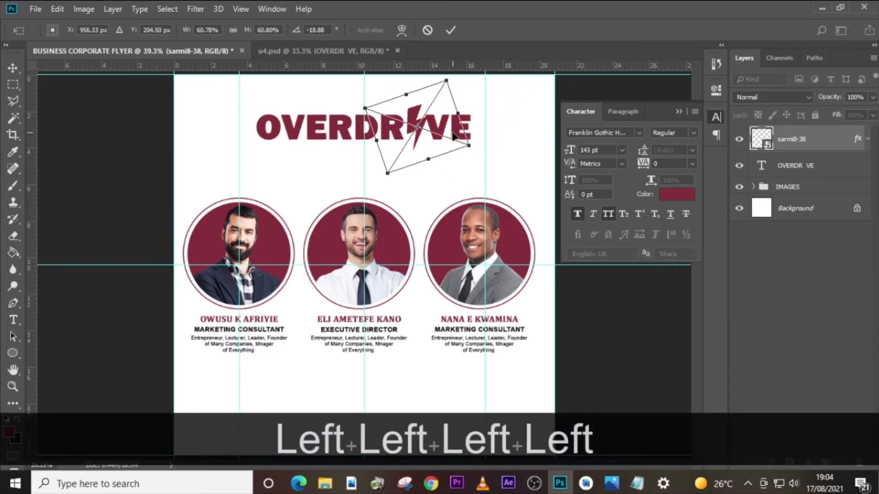
pyautogui.moveTo(472, 149); pyautogui.dragTo(464, 144)
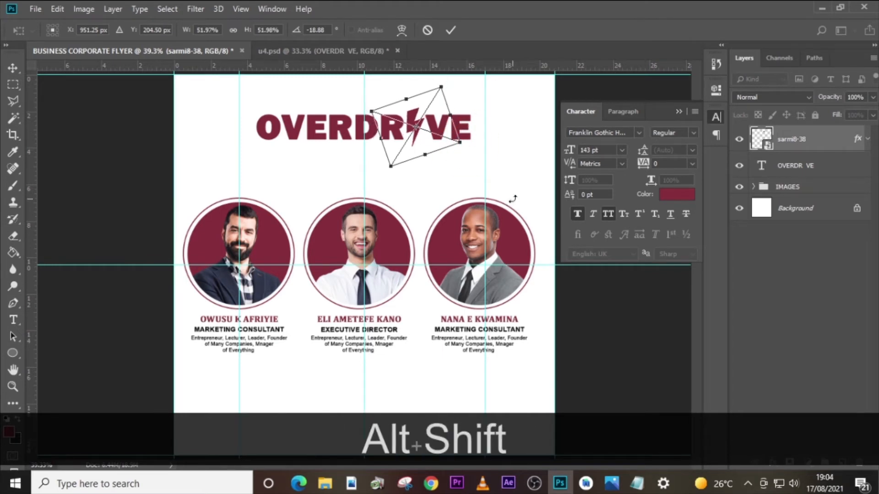
pyautogui.press('Up')
pyautogui.press('Up')
pyautogui.press('Up')
pyautogui.press('Up')
pyautogui.press('Up')
pyautogui.press('Up')
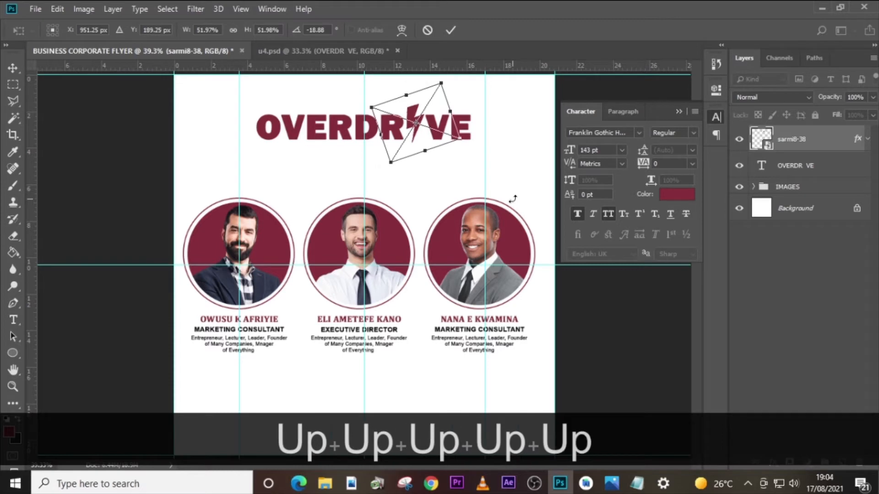
pyautogui.press('Return')
# - Fine-tune the lightning bolt's horizontal position so it sits evenly between the R and V of the title
pyautogui.press('Left')
pyautogui.press('Left')
pyautogui.press('v')
pyautogui.press('Left')
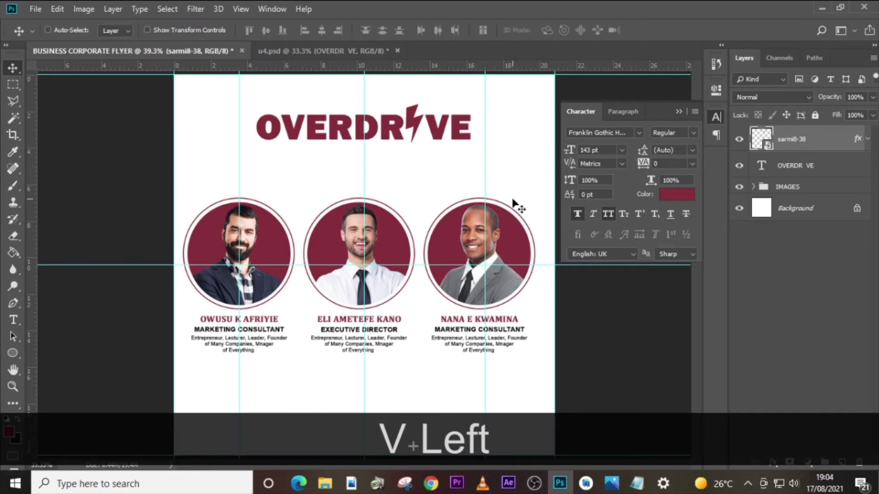
pyautogui.press('Right')
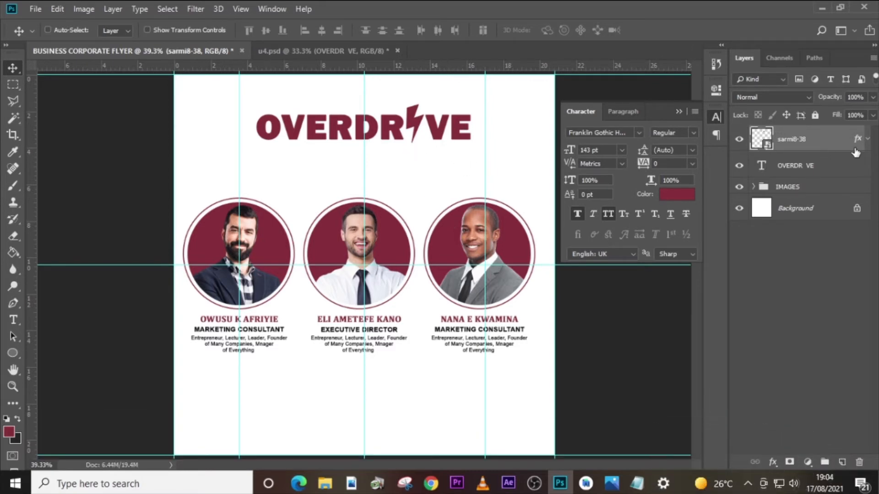
# - Add a new text line reading BUSINES CONFERENCE below the OVERDRIVE title
pyautogui.press('t')
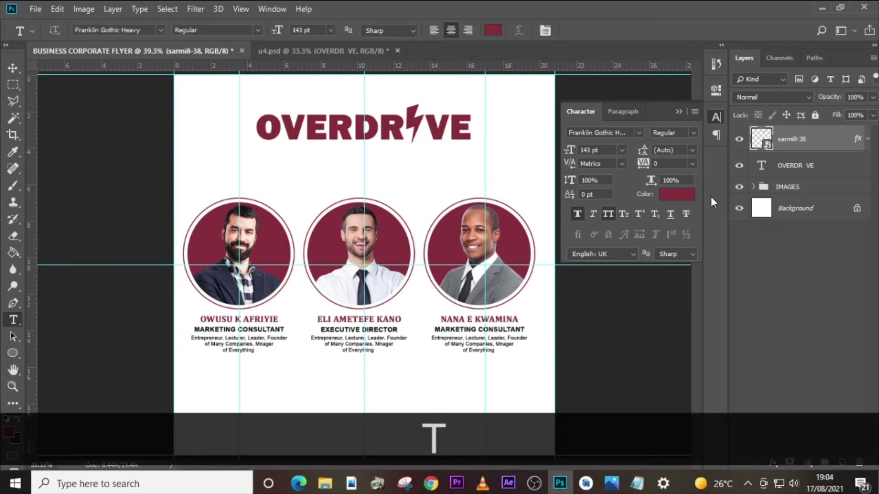
pyautogui.click(256, 167)
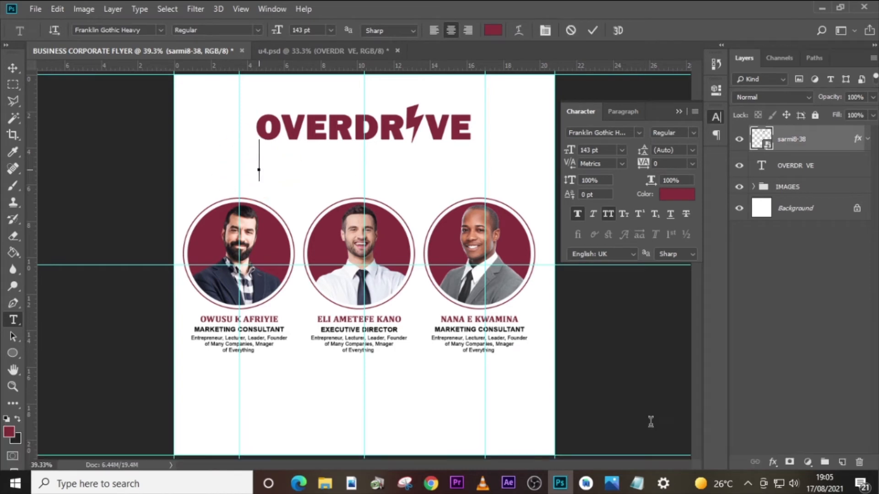
pyautogui.write('BUSINE')
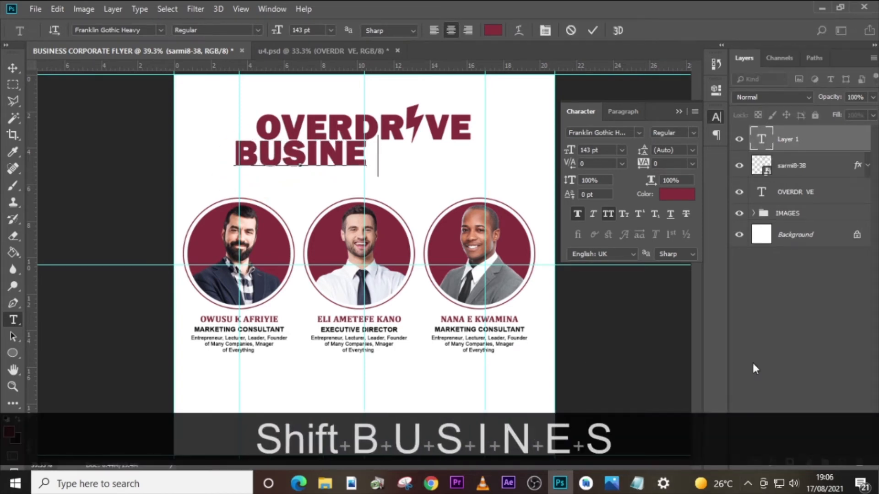
pyautogui.write('S CONFERENCE')
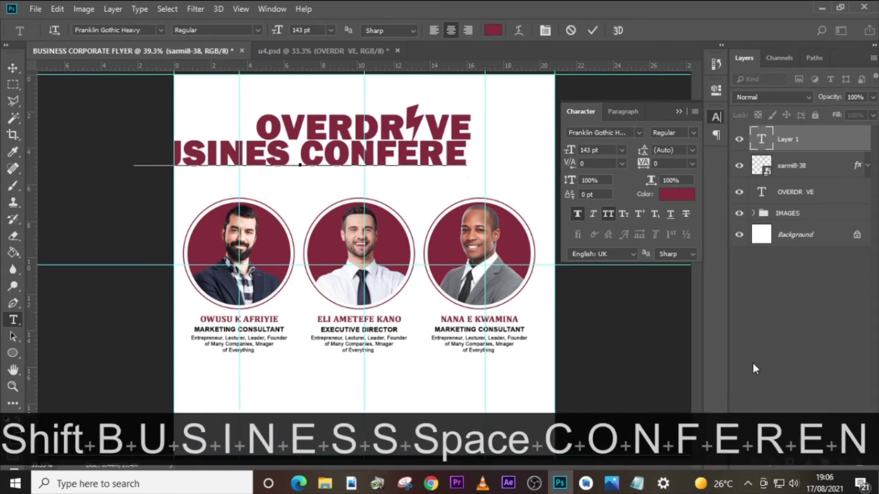
pyautogui.click(810, 139)
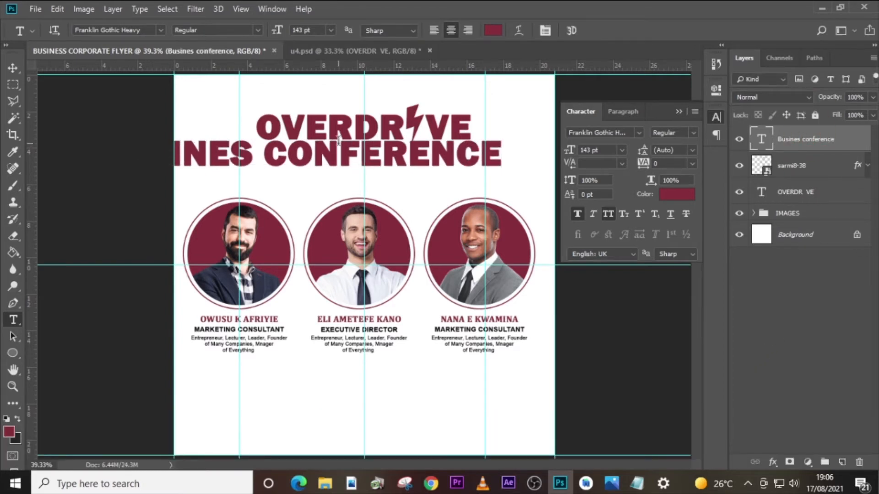
# - Set the BUSINES CONFERENCE text in Helvetica at 68 pt
pyautogui.click(639, 133)
pyautogui.click(625, 206)
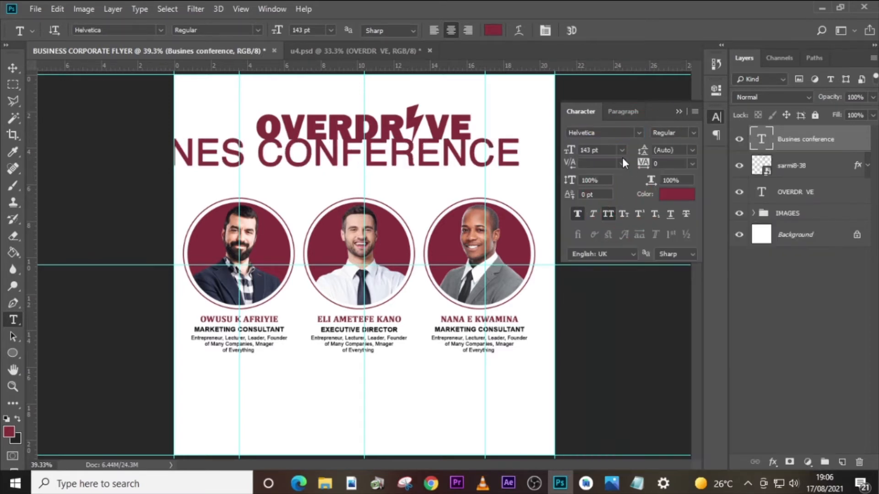
pyautogui.click(557, 152)
pyautogui.write('68')
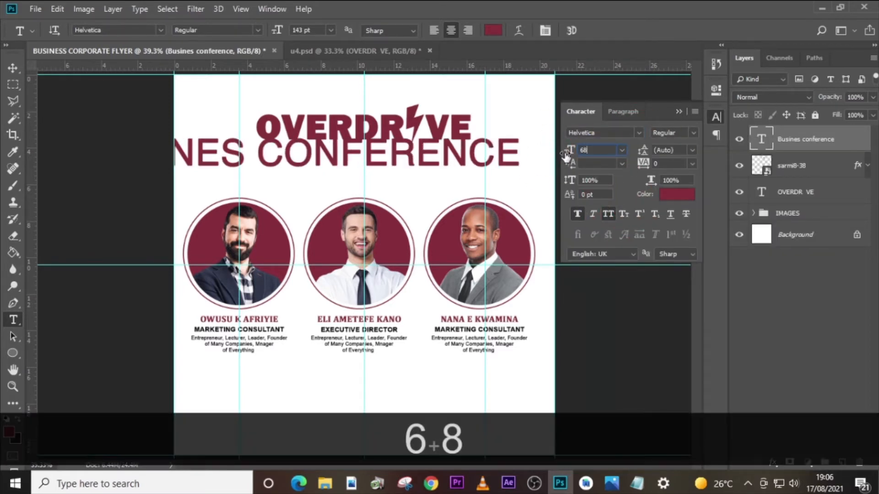
pyautogui.press('Return')
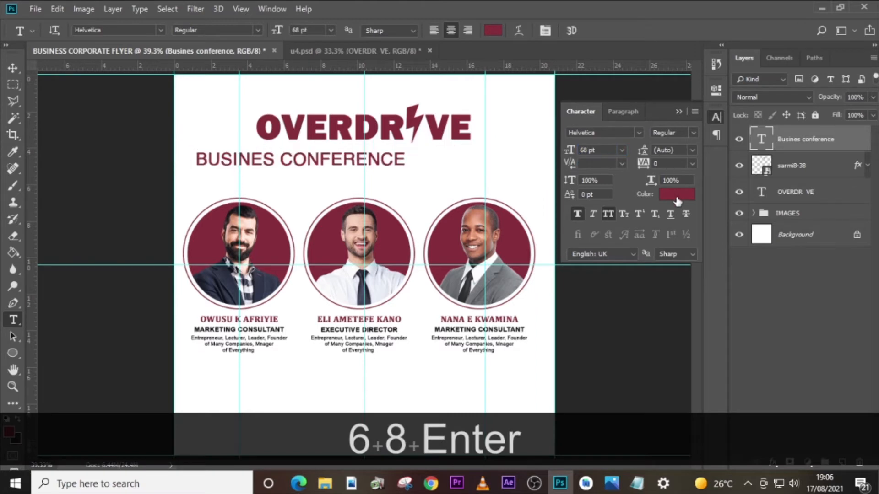
# - Colour the BUSINES CONFERENCE text black (#000000) and choose the Regular font style
pyautogui.click(678, 200)
pyautogui.moveTo(548, 338); pyautogui.dragTo(520, 361)
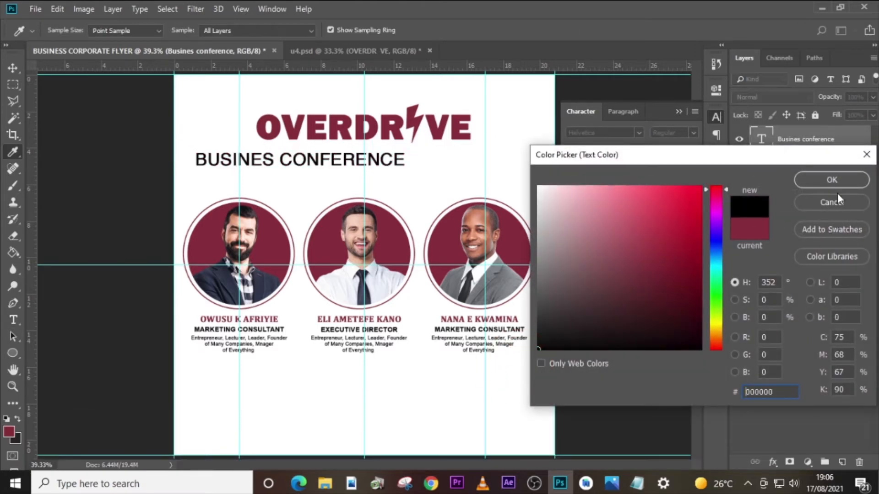
pyautogui.click(828, 182)
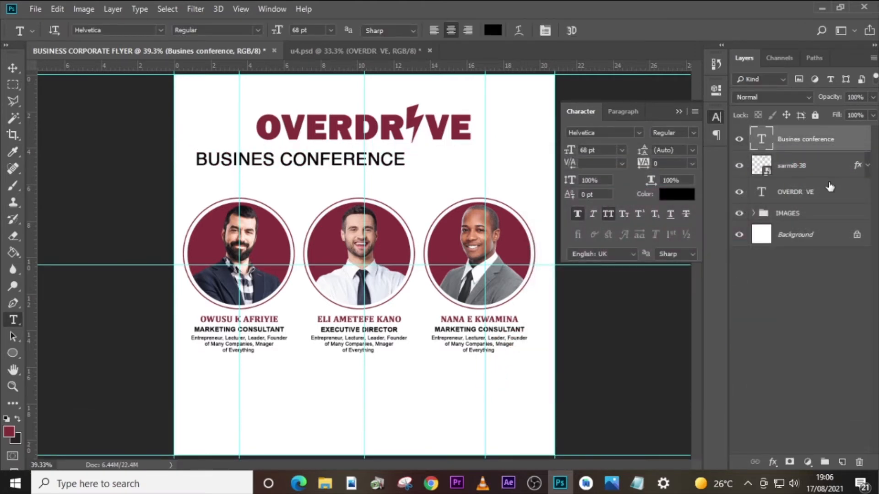
pyautogui.click(693, 133)
pyautogui.click(686, 147)
# - Move the BUSINES CONFERENCE line right with Free Transform until it is centred beneath the OVERDRIVE title
pyautogui.click(810, 146)
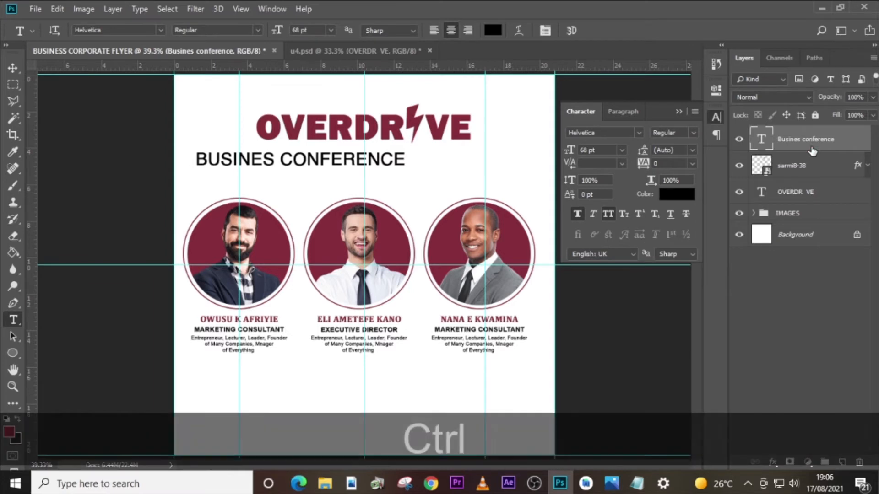
pyautogui.hotkey('ctrl', 't')
pyautogui.hotkey('shift', 'Right')
pyautogui.hotkey('shift', 'Right')
pyautogui.hotkey('shift', 'Right')
pyautogui.hotkey('shift', 'Right')
pyautogui.hotkey('shift', 'Right')
pyautogui.hotkey('shift', 'Right')
pyautogui.hotkey('shift', 'Right')
pyautogui.hotkey('shift', 'Right')
pyautogui.hotkey('shift', 'Right')
pyautogui.hotkey('shift', 'Right')
pyautogui.hotkey('shift', 'Right')
pyautogui.hotkey('shift', 'Right')
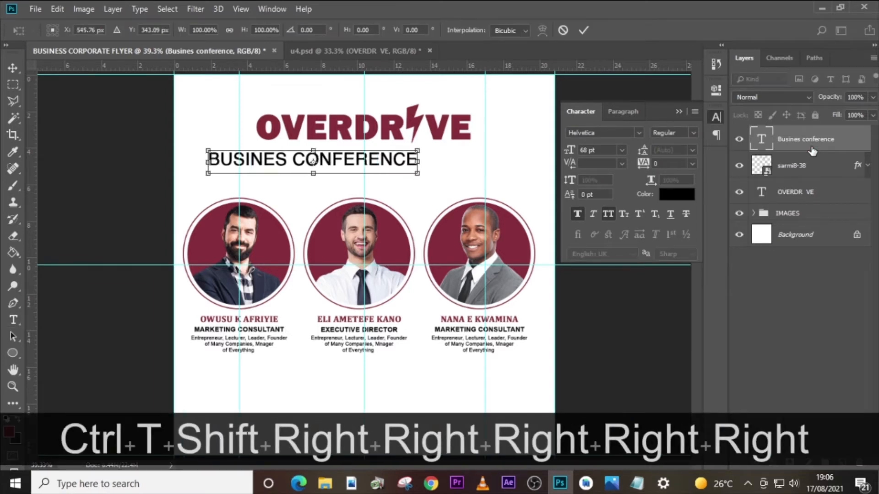
pyautogui.hotkey('shift', 'Right')
pyautogui.hotkey('shift', 'Right')
pyautogui.hotkey('ctrl', '=')
pyautogui.hotkey('ctrl', '=')
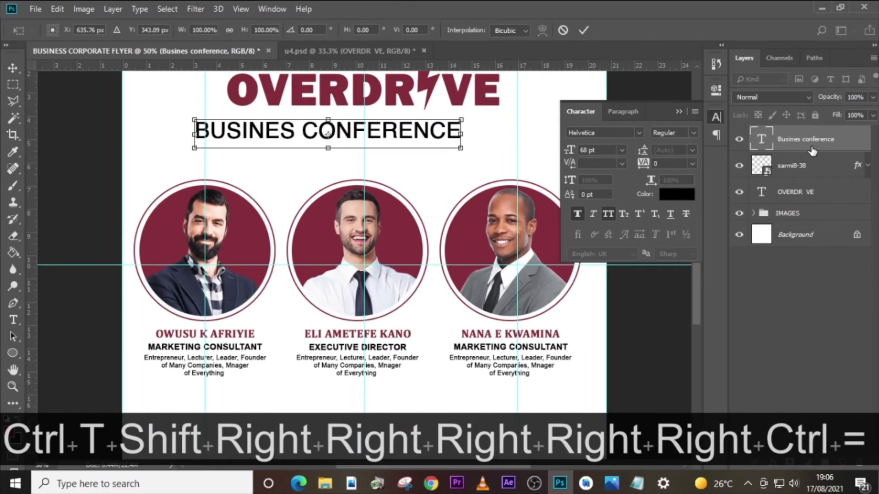
pyautogui.scroll(3, 448, 215)
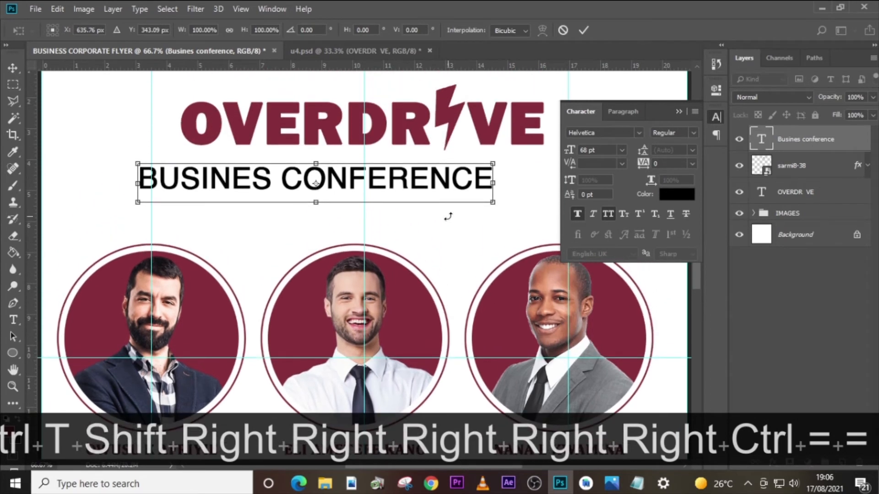
pyautogui.hotkey('shift', 'Right')
pyautogui.hotkey('shift', 'Right')
pyautogui.hotkey('shift', 'Right')
pyautogui.hotkey('shift', 'Right')
pyautogui.hotkey('shift', 'Right')
pyautogui.hotkey('shift', 'Right')
pyautogui.hotkey('shift', 'Right')
pyautogui.hotkey('shift', 'Right')
pyautogui.hotkey('shift', 'Right')
pyautogui.hotkey('shift', 'Right')
pyautogui.hotkey('shift', 'Right')
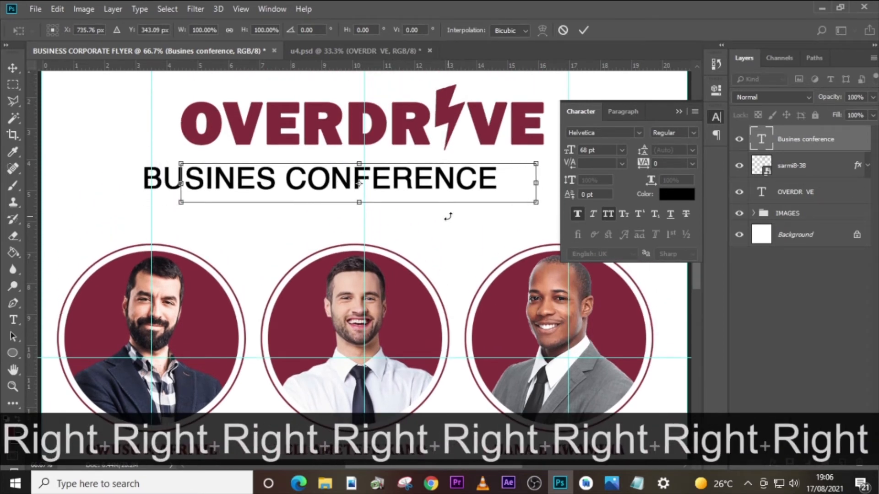
# - Raise the BUSINES CONFERENCE line until it sits close beneath the OVERDRIVE title and apply the transform
pyautogui.press('Up')
pyautogui.press('Up')
pyautogui.press('Up')
pyautogui.press('Up')
pyautogui.press('Up')
pyautogui.press('Up')
pyautogui.press('Up')
pyautogui.press('Up')
pyautogui.press('Up')
pyautogui.press('Up')
pyautogui.press('Up')
pyautogui.press('Up')
pyautogui.press('Up')
pyautogui.press('Up')
pyautogui.press('Up')
pyautogui.press('Up')
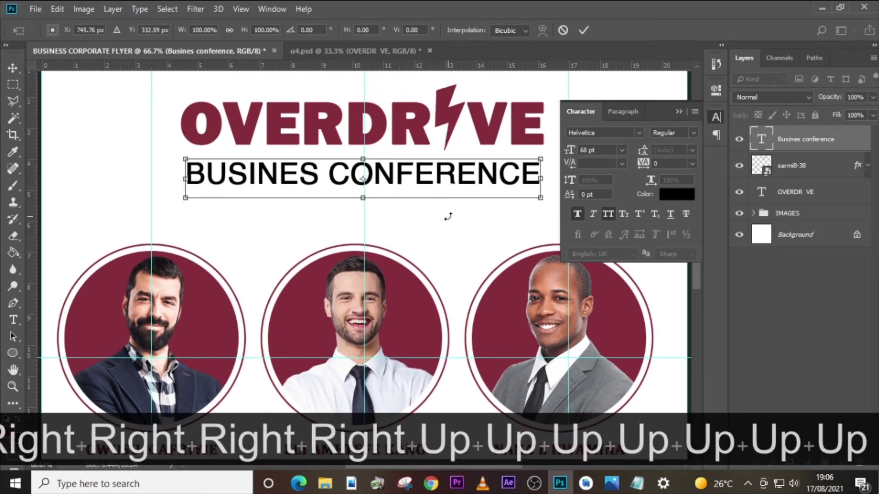
pyautogui.press('Up')
pyautogui.press('Up')
pyautogui.press('Up')
pyautogui.press('Up')
pyautogui.press('Up')
pyautogui.press('Up')
pyautogui.press('Up')
pyautogui.press('Up')
pyautogui.press('Up')
pyautogui.press('Up')
pyautogui.press('Up')
pyautogui.press('Up')
pyautogui.press('Up')
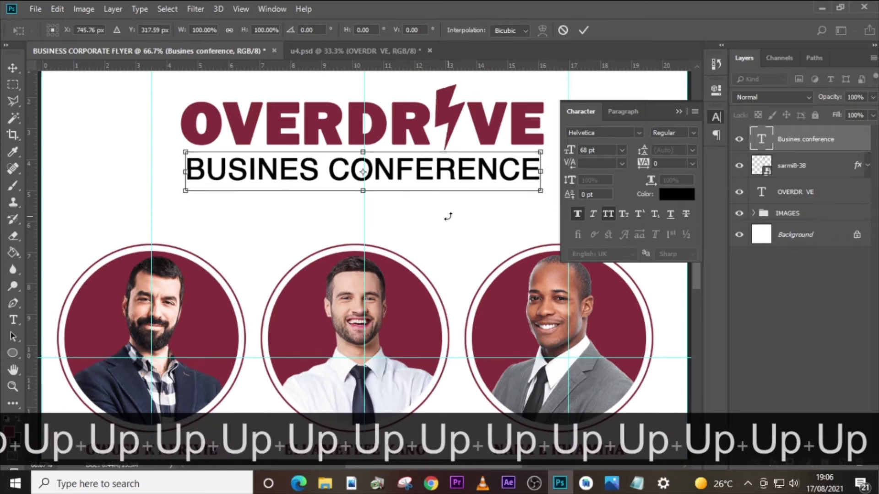
pyautogui.press('Return')
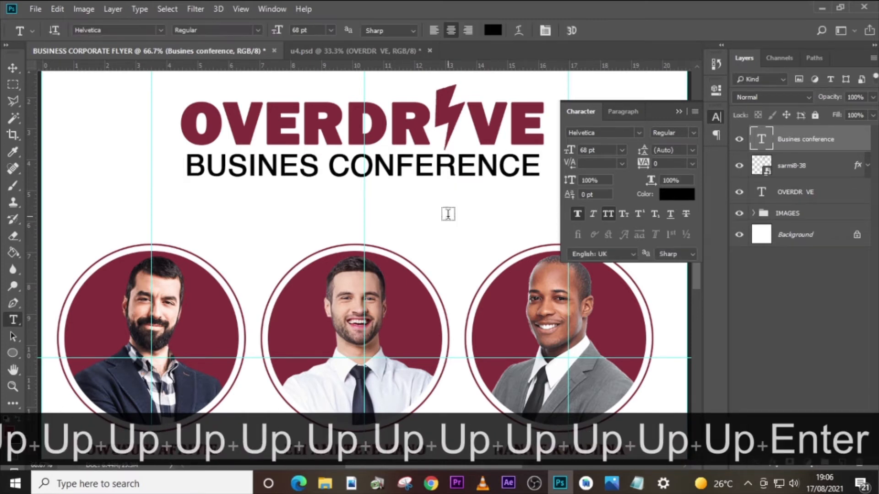
pyautogui.press('Down')
pyautogui.press('Down')
# - Duplicate the BUSINES CONFERENCE text layer and move the copy straight down to form a second line below it
pyautogui.press('ctrl')
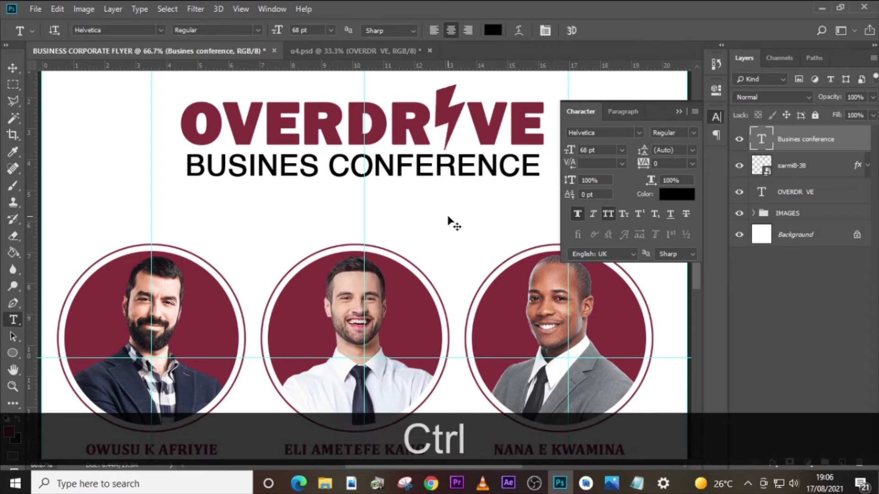
pyautogui.hotkey('ctrl', 'j')
pyautogui.hotkey('shift', 'Down')
pyautogui.hotkey('shift', 'Down')
pyautogui.hotkey('shift', 'Down')
pyautogui.press('v')
pyautogui.moveTo(431, 182); pyautogui.dragTo(425, 210)
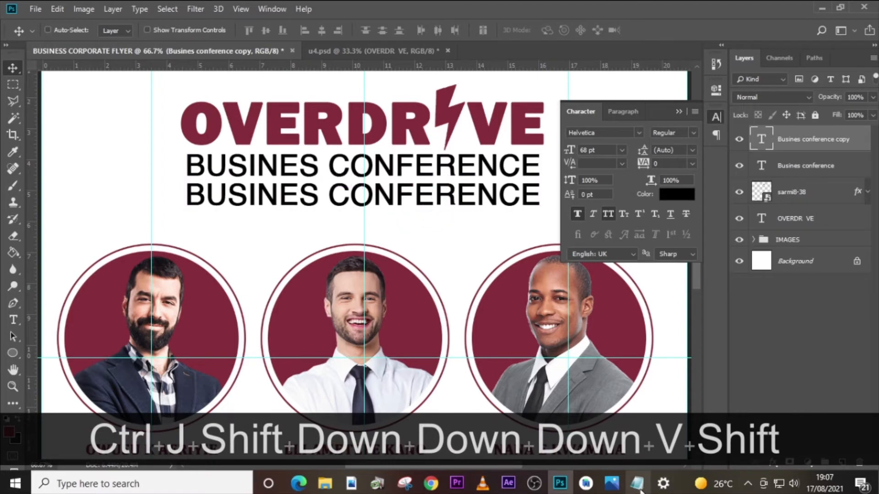
# - Copy the selected "Raising champions and creating generational wealth through experiencial bla bla bla" tagline from Notepad and replace the duplicated BUSINES CONFERENCE text with it in Photoshop
pyautogui.click(636, 484)
pyautogui.rightClick(592, 357)
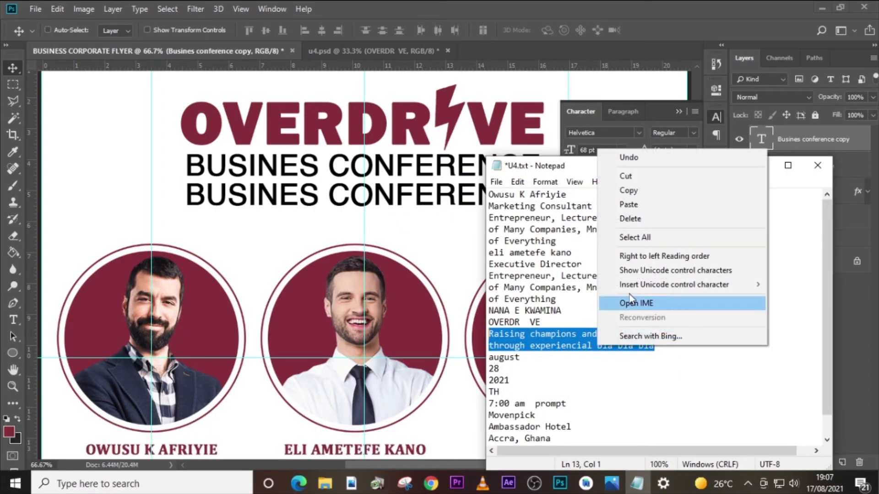
pyautogui.click(631, 190)
pyautogui.click(757, 141)
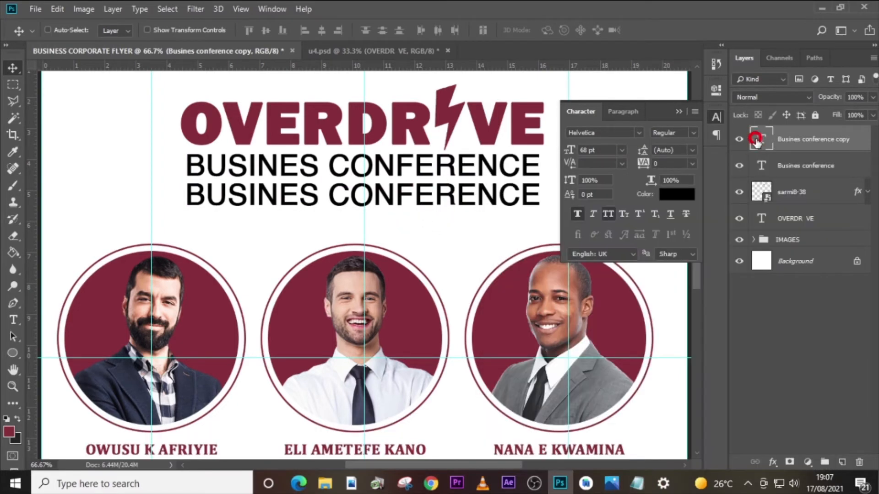
pyautogui.doubleClick(756, 141)
pyautogui.hotkey('ctrl', 'v')
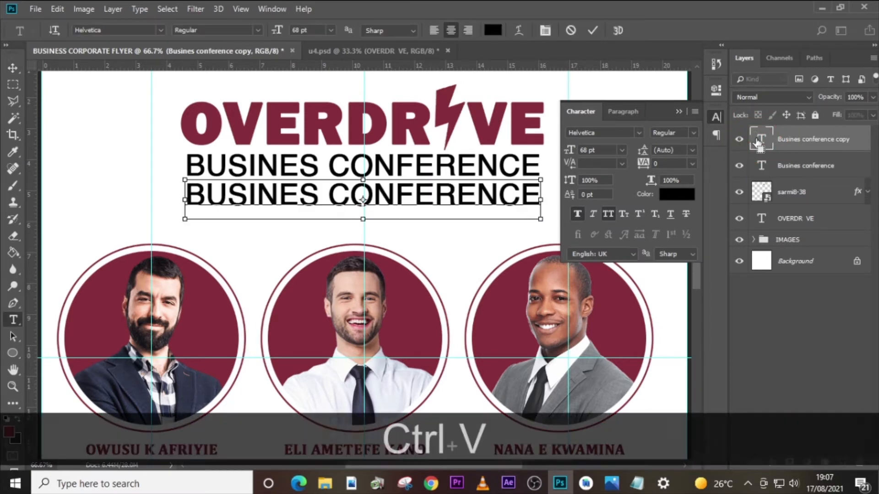
pyautogui.hotkey('ctrl', 'Return')
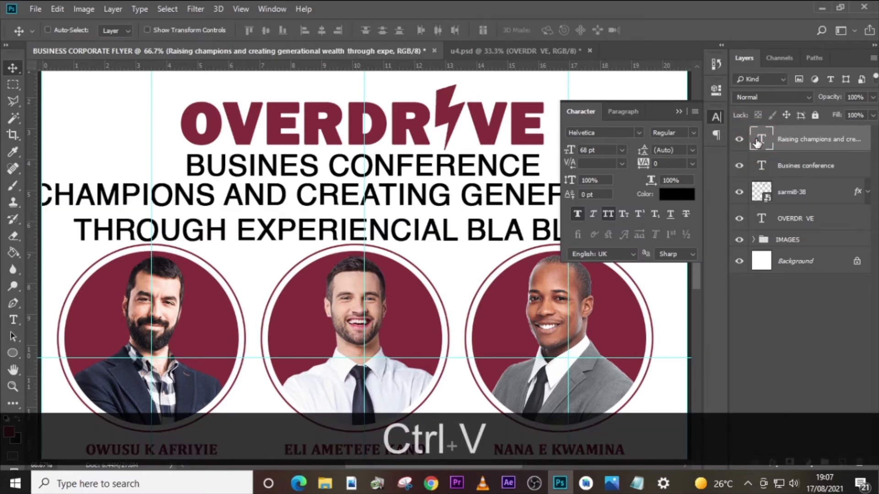
# - Change the tagline's font to Arial with the Narrow style
pyautogui.click(637, 132)
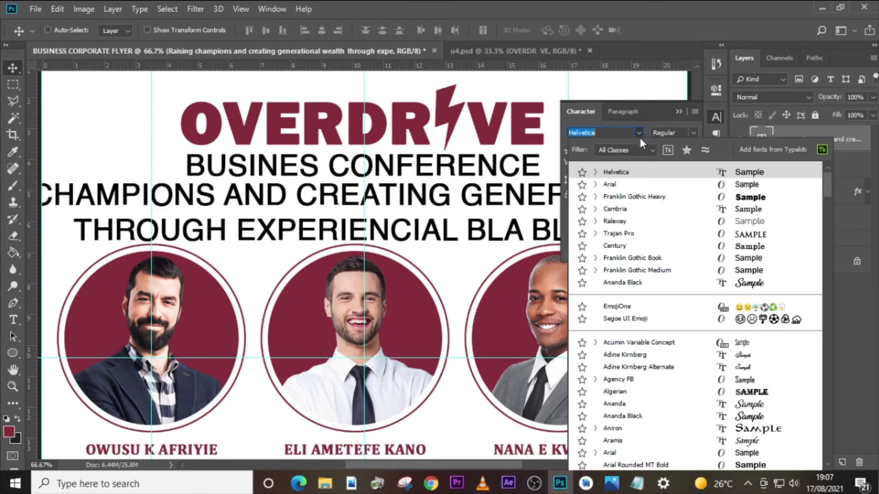
pyautogui.click(622, 183)
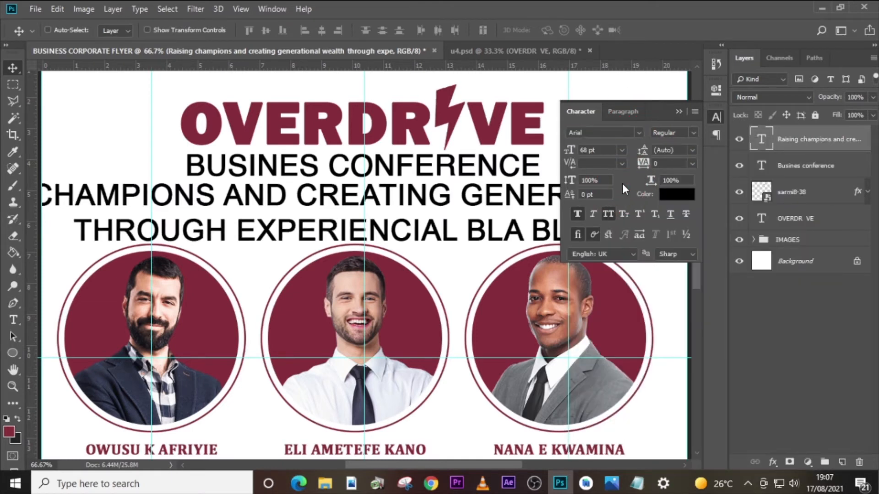
pyautogui.click(693, 133)
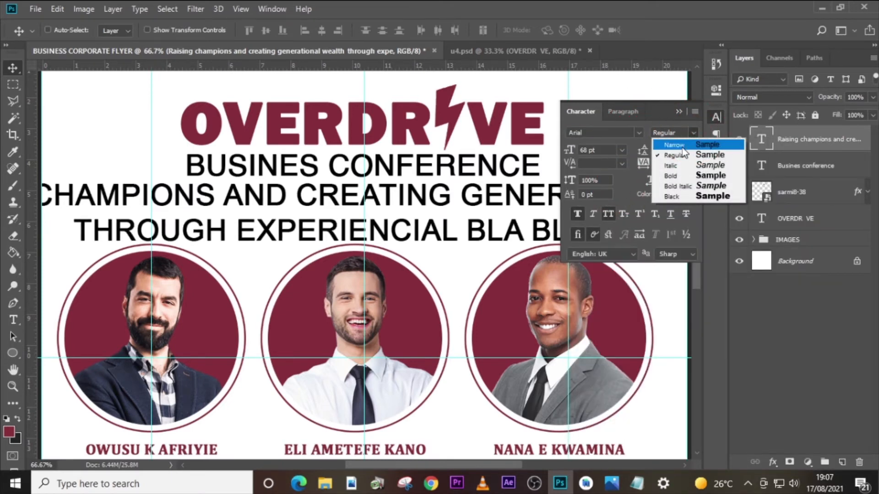
pyautogui.click(684, 145)
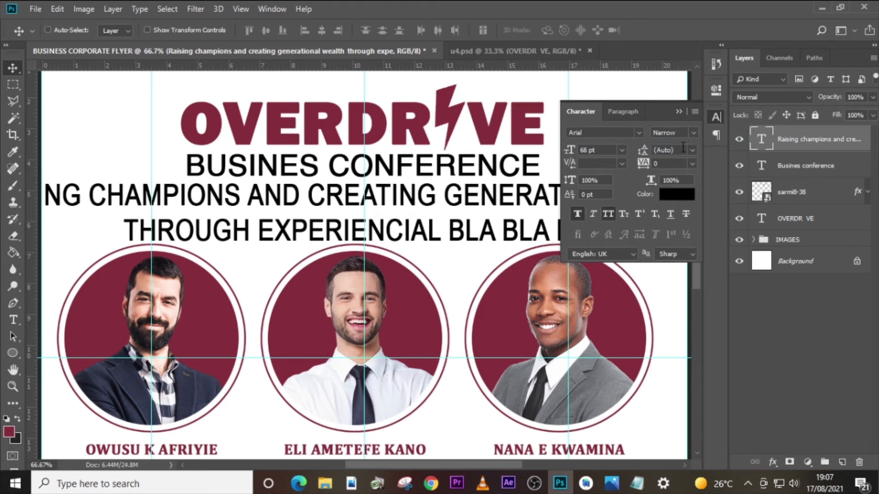
# - Set the tagline's font size to 42 pt and its leading to 50 pt
pyautogui.click(569, 149)
pyautogui.write('42')
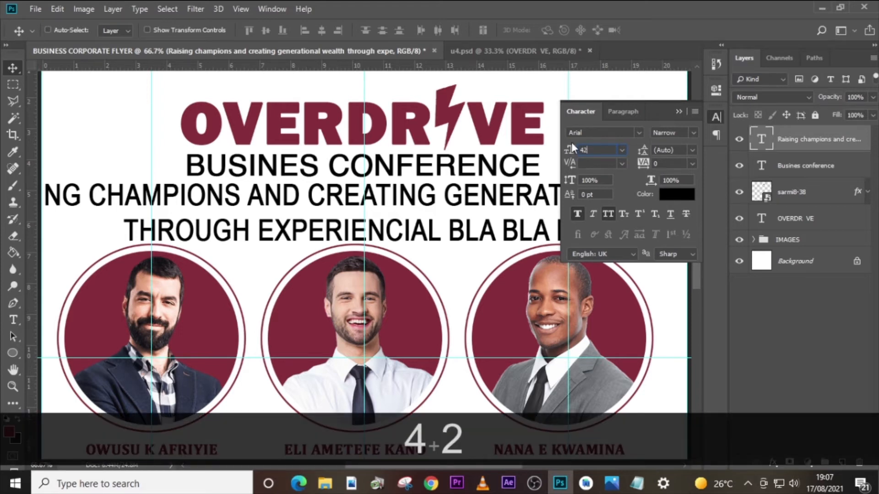
pyautogui.press('Return')
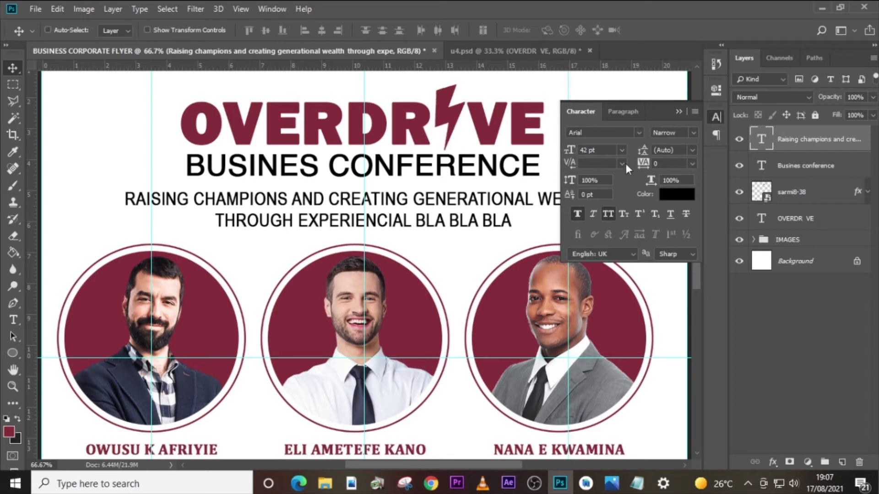
pyautogui.click(643, 150)
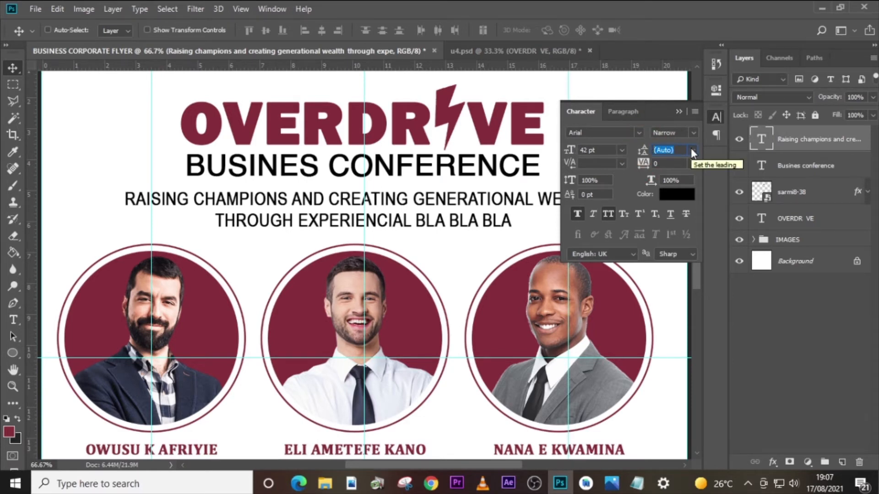
pyautogui.write('50')
pyautogui.press('Return')
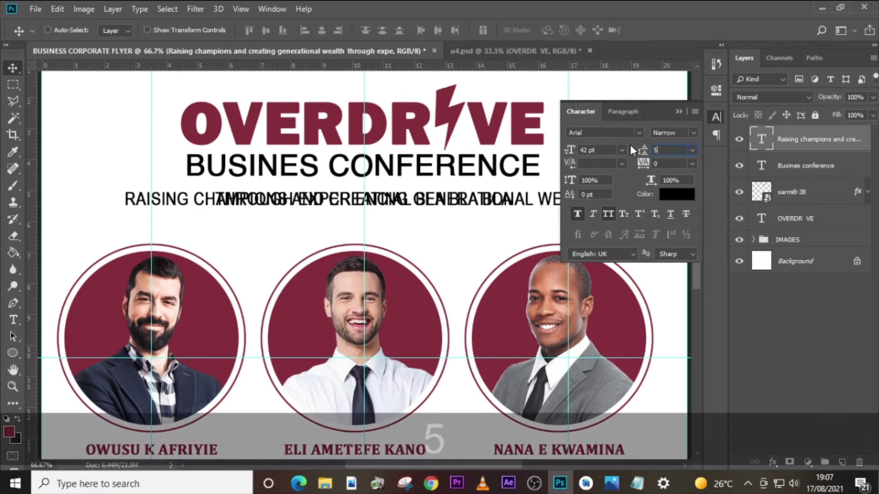
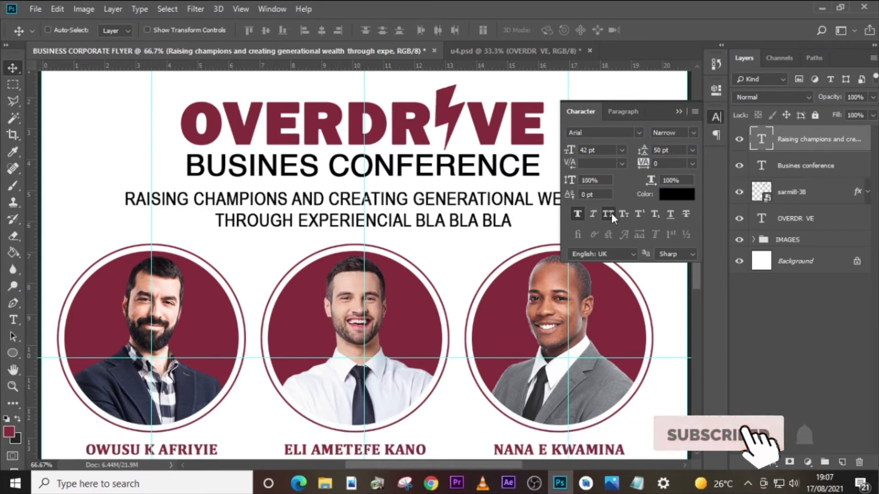
# - Turn off All Caps and Faux Bold for the two-line tagline
pyautogui.click(611, 216)
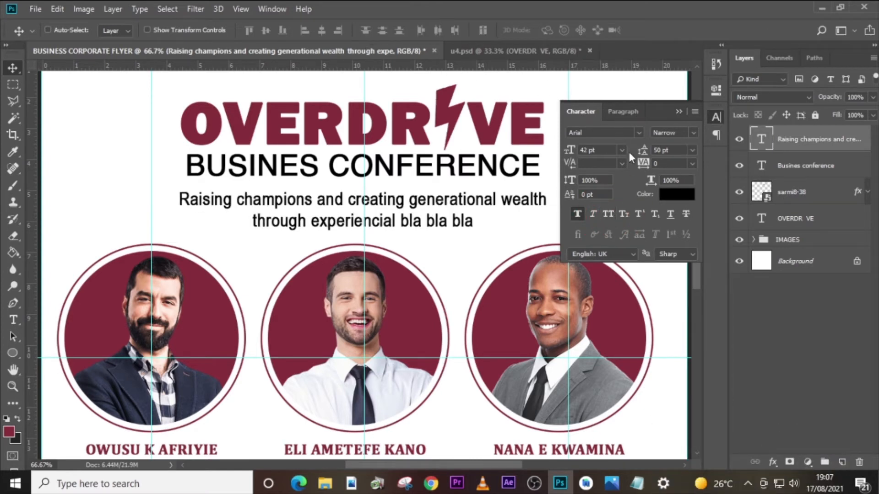
pyautogui.click(578, 214)
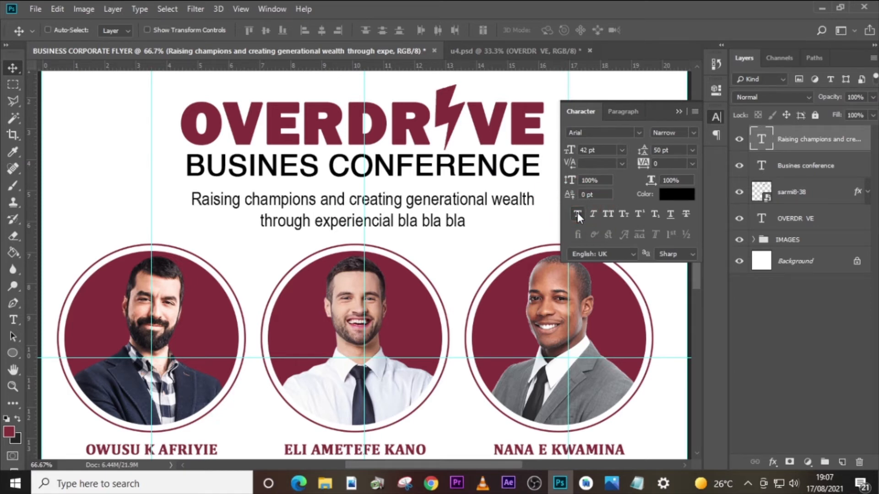
# - Nudge the tagline up so it sits closer beneath the BUSINES CONFERENCE line
pyautogui.click(787, 138)
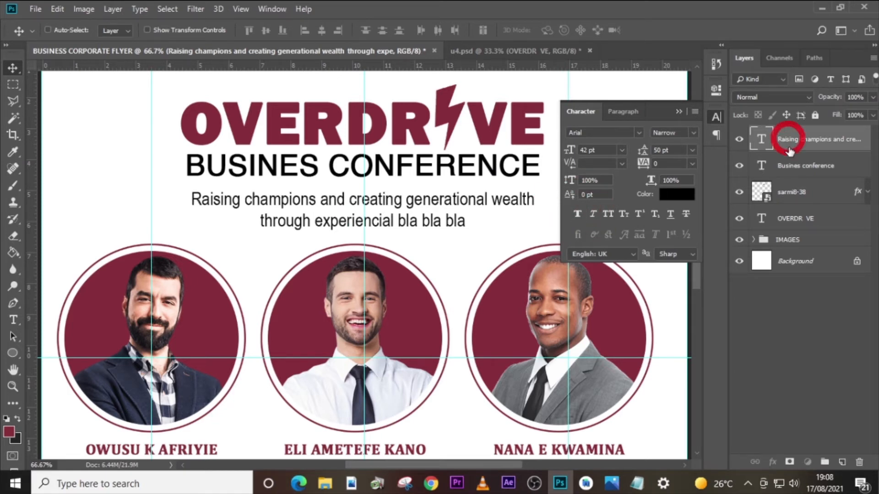
pyautogui.hotkey('ctrl', 't')
pyautogui.press('Right')
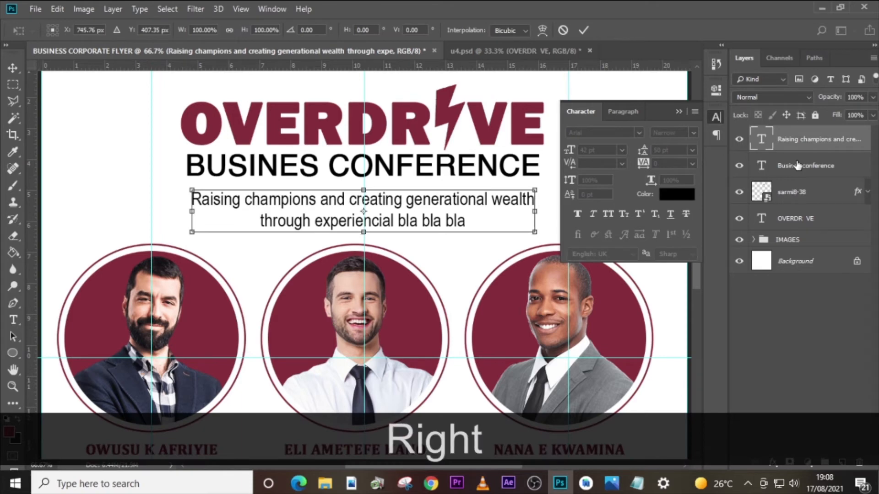
pyautogui.press('Up')
pyautogui.hotkey('shift', 'Up')
pyautogui.press('Up')
pyautogui.press('Down')
pyautogui.press('Down')
pyautogui.press('Return')
pyautogui.hotkey('ctrl', '0')
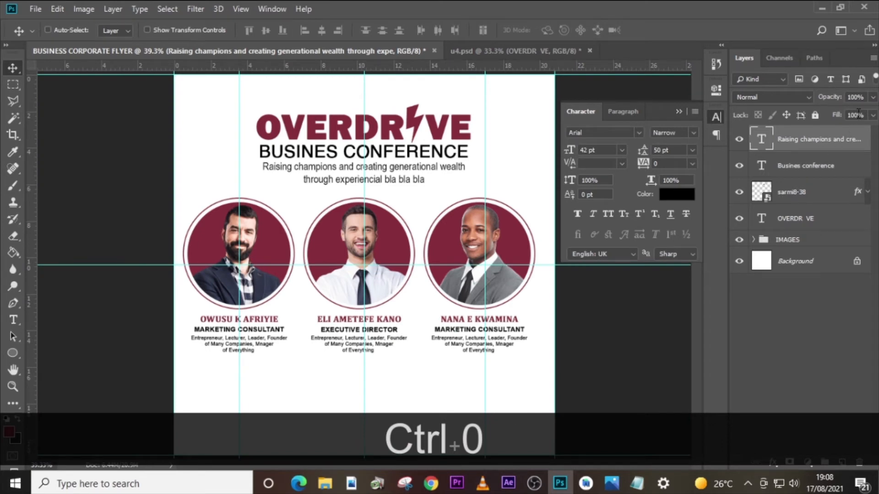
# - Group the tagline, conference subtitle, lightning bolt and OVERDR VE title layers and name the group OVERDRIVE
pyautogui.keyDown('ctrl'); pyautogui.click(814, 166); pyautogui.keyUp('ctrl')
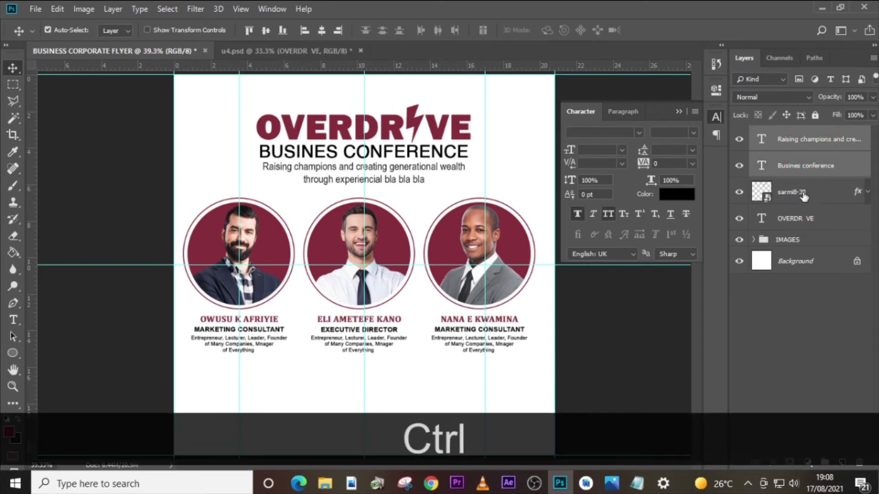
pyautogui.keyDown('ctrl'); pyautogui.click(805, 219); pyautogui.keyUp('ctrl')
pyautogui.hotkey('ctrl', 'g')
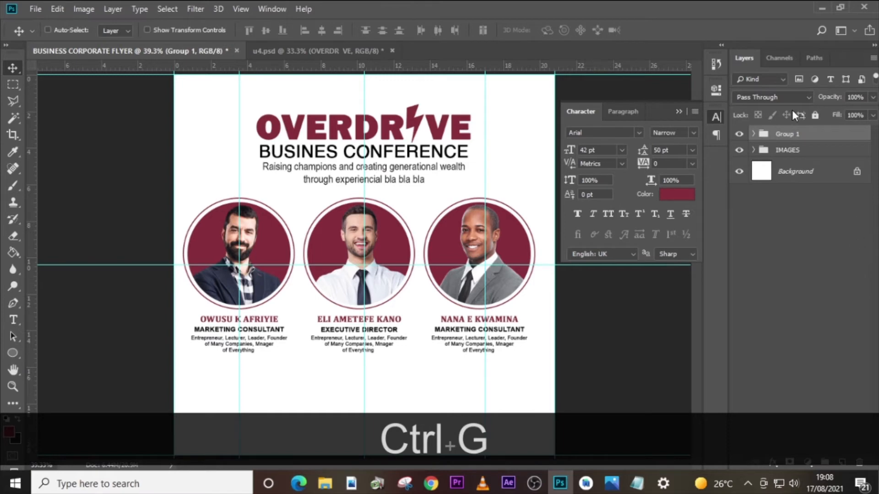
pyautogui.doubleClick(786, 135)
pyautogui.press('capslock')
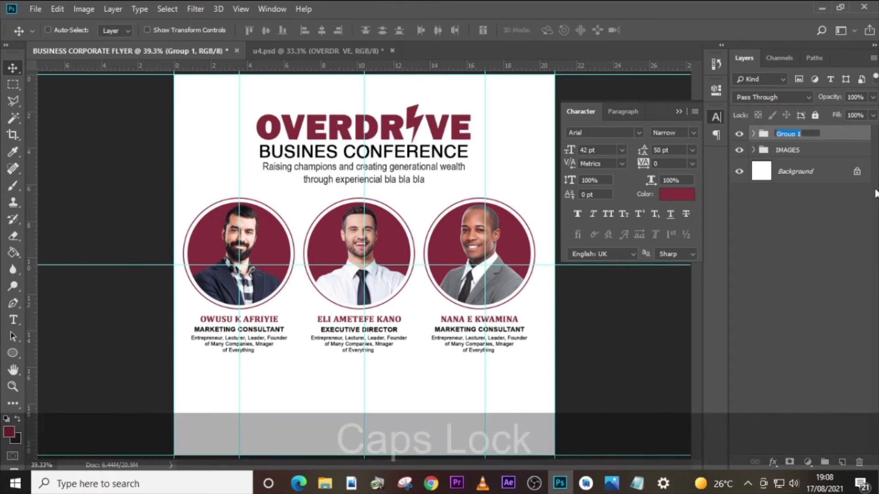
pyautogui.write('OVER')
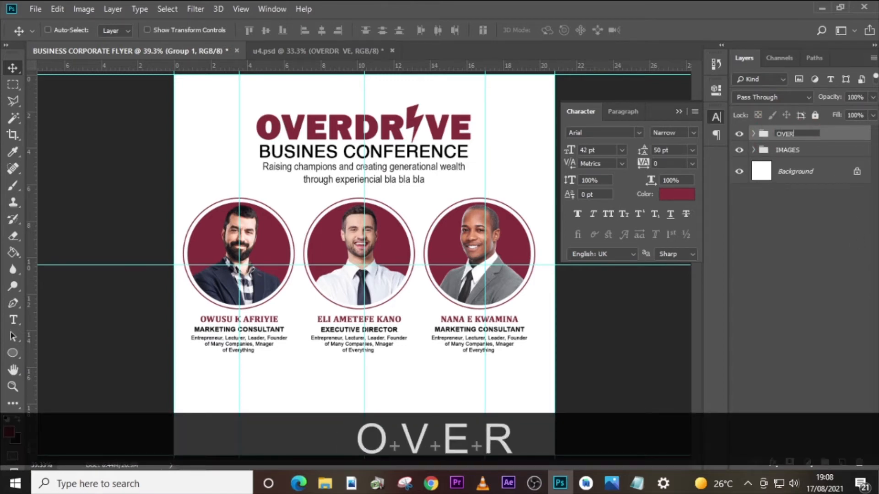
pyautogui.write('DRIVE')
pyautogui.press('Return')
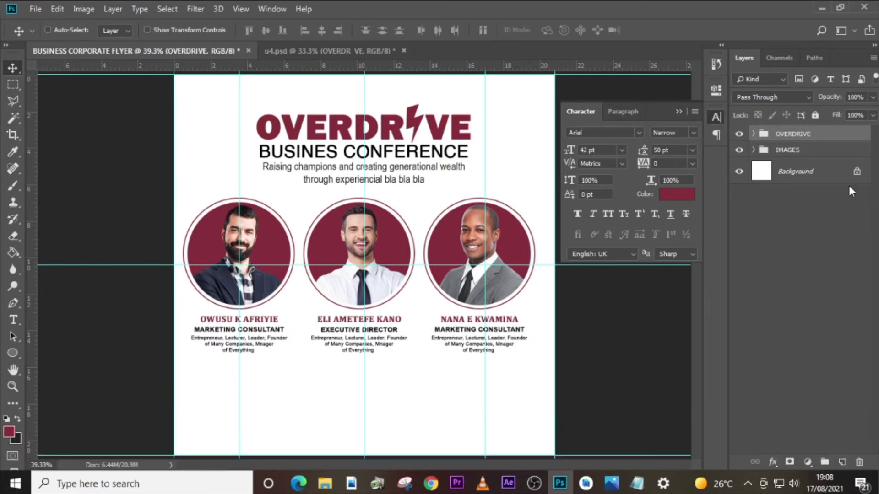
pyautogui.click(740, 134)
pyautogui.click(739, 134)
# - Copy "august" from the Notepad file and paste it as a new text layer in Photoshop, below the first speaker's description
pyautogui.press('t')
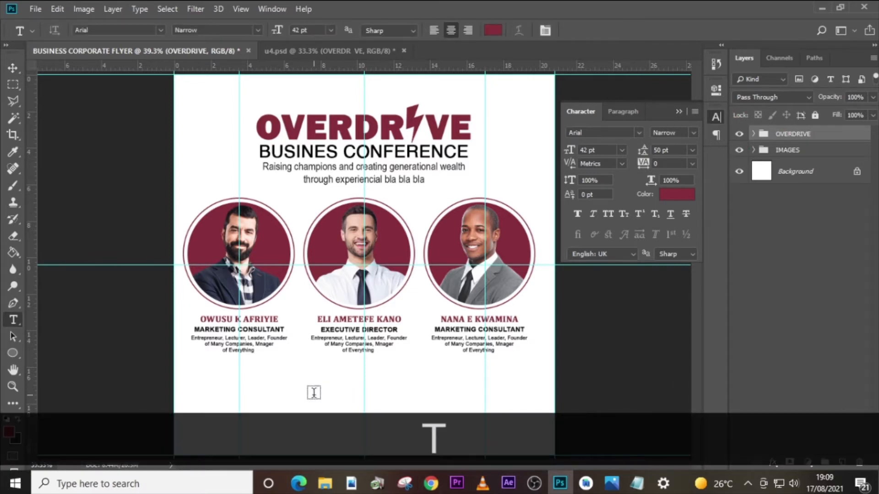
pyautogui.click(269, 376)
pyautogui.click(637, 483)
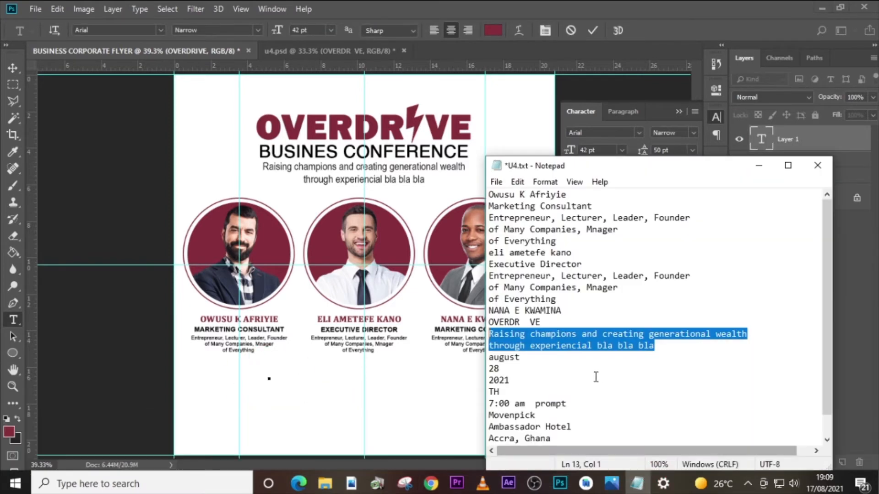
pyautogui.moveTo(521, 357); pyautogui.dragTo(479, 357)
pyautogui.hotkey('ctrl', 'c')
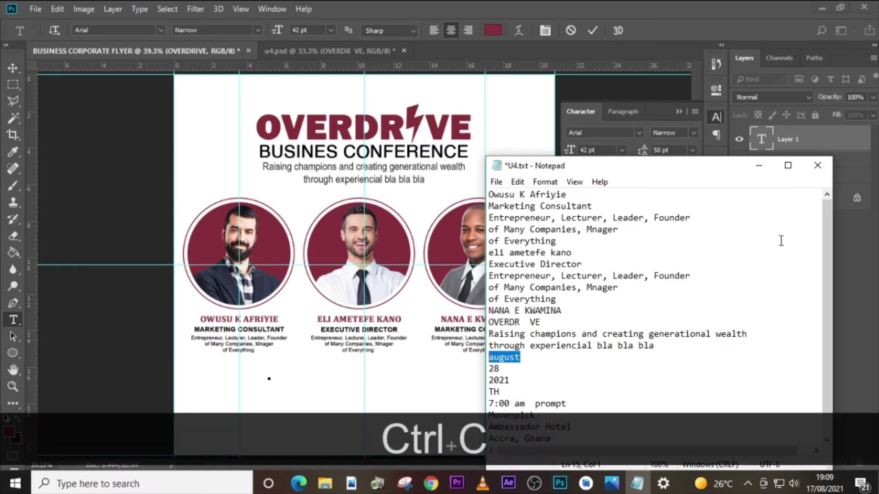
pyautogui.click(756, 146)
pyautogui.hotkey('ctrl', 'v')
pyautogui.click(757, 145)
# - Format the month text in all caps with the Franklin Gothic Heavy font at 72 pt
pyautogui.click(611, 214)
pyautogui.click(637, 132)
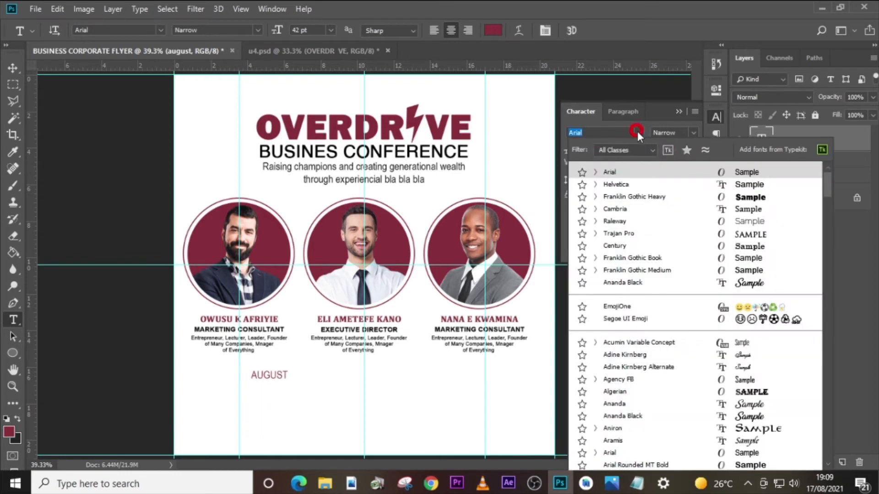
pyautogui.click(641, 196)
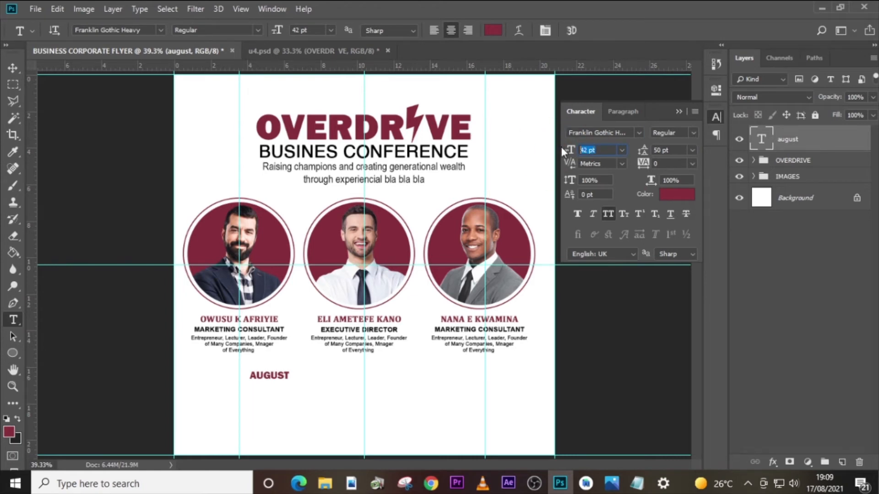
pyautogui.write('72')
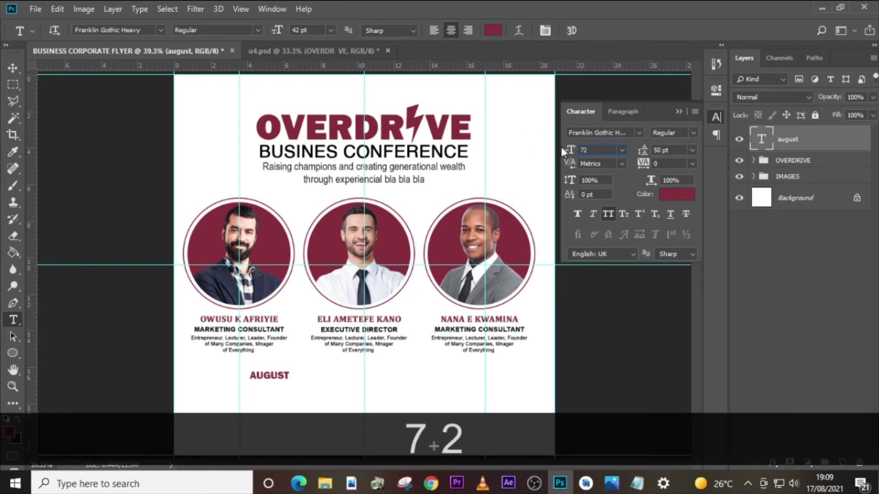
pyautogui.press('Return')
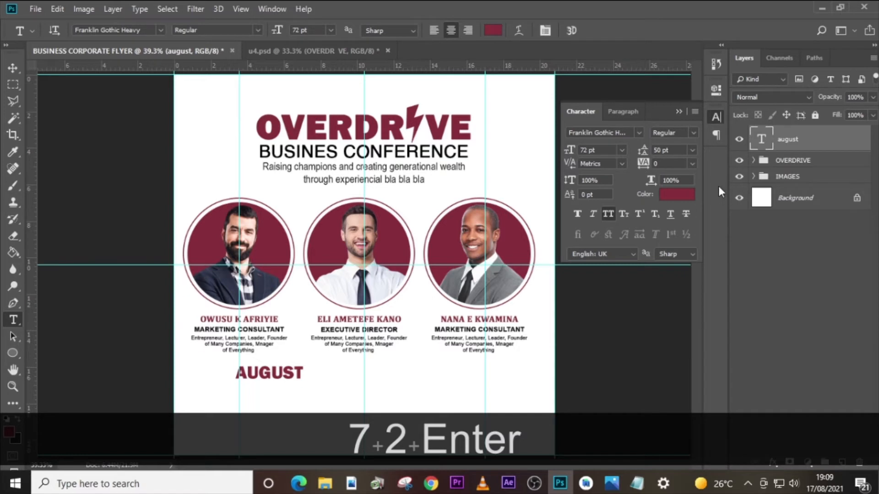
pyautogui.click(680, 197)
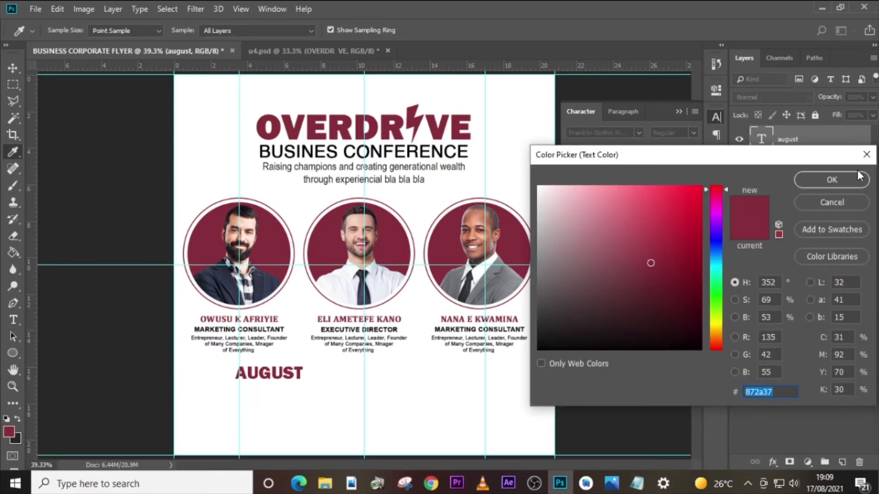
pyautogui.click(812, 182)
# - Duplicate the AUGUST text layer and move the copy straight down to form a second line directly beneath it
pyautogui.click(802, 137)
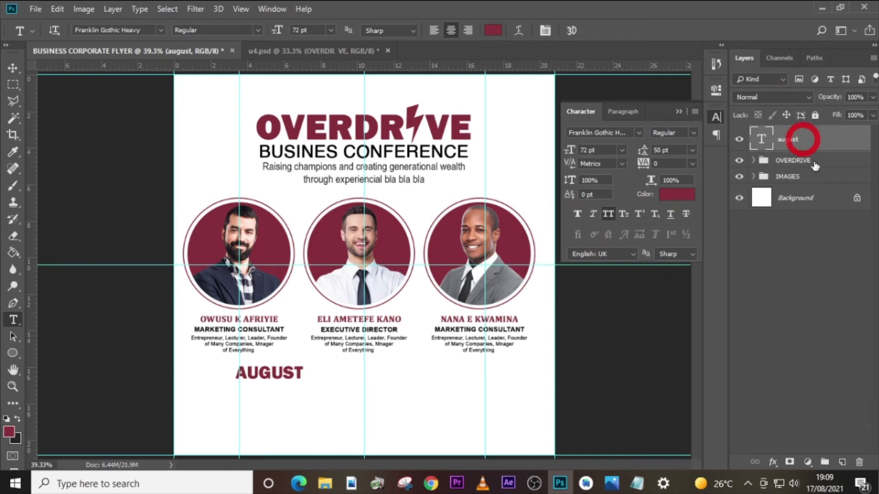
pyautogui.hotkey('ctrl', 'j')
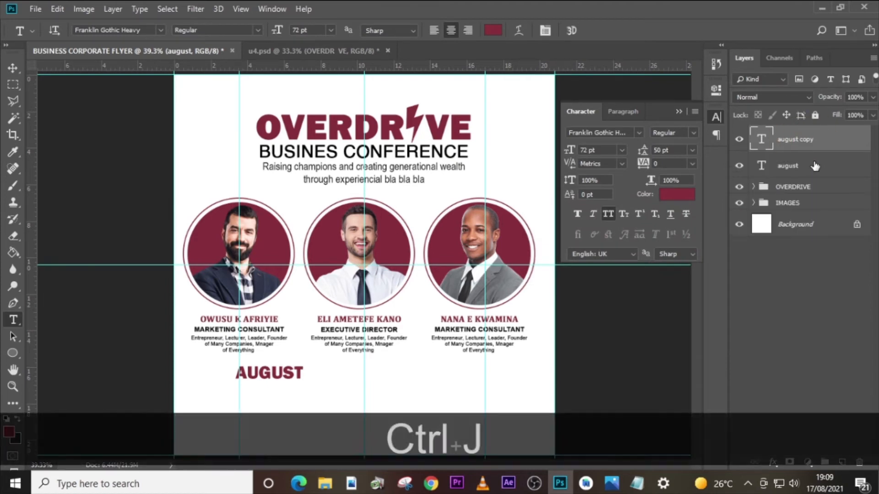
pyautogui.hotkey('shift', 'Down')
pyautogui.hotkey('shift', 'Down')
pyautogui.hotkey('shift', 'Down')
pyautogui.hotkey('shift', 'Down')
pyautogui.press('v')
pyautogui.hotkey('shift', 'Down')
pyautogui.hotkey('shift', 'Down')
pyautogui.hotkey('shift', 'Down')
pyautogui.hotkey('shift', 'Down')
pyautogui.hotkey('shift', 'Down')
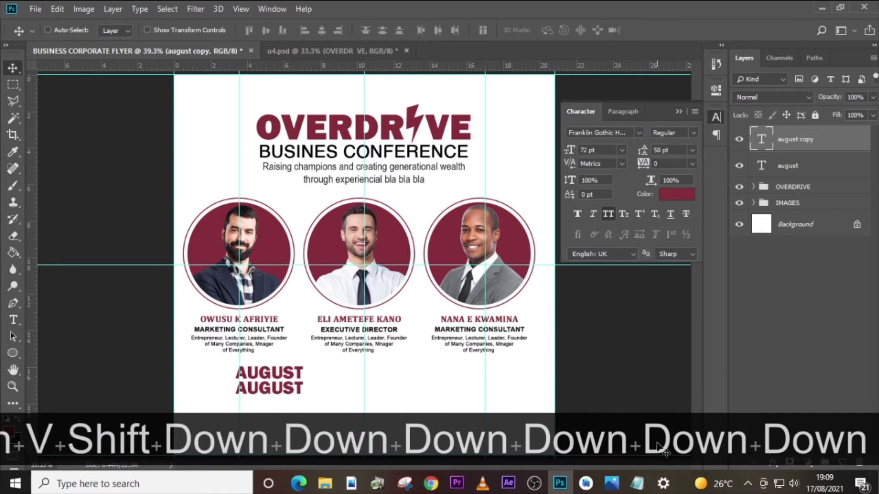
# - Copy "28" from the Notepad file and replace the duplicated AUGUST text with it in Photoshop
pyautogui.click(637, 483)
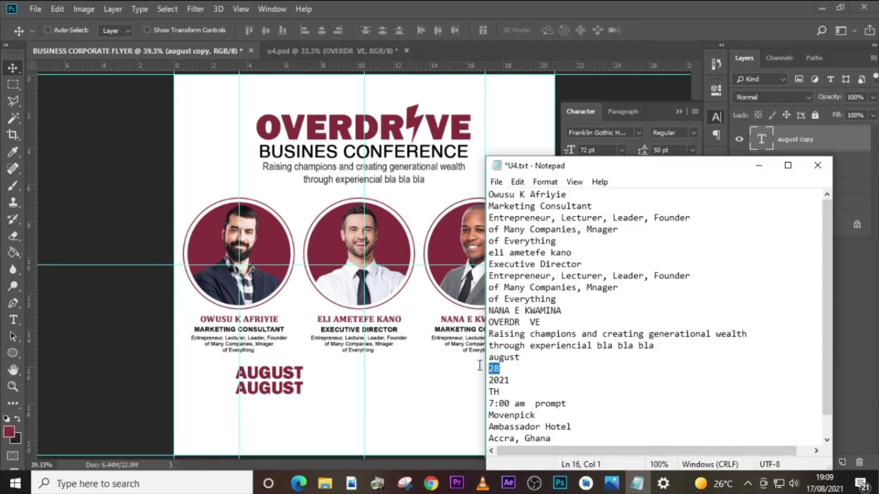
pyautogui.hotkey('ctrl', 'c')
pyautogui.click(765, 138)
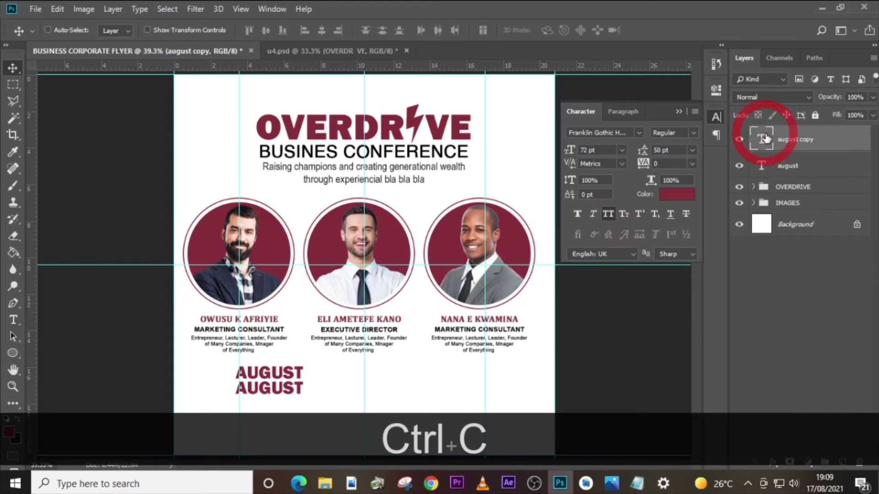
pyautogui.hotkey('ctrl', 'v')
pyautogui.doubleClick(762, 139)
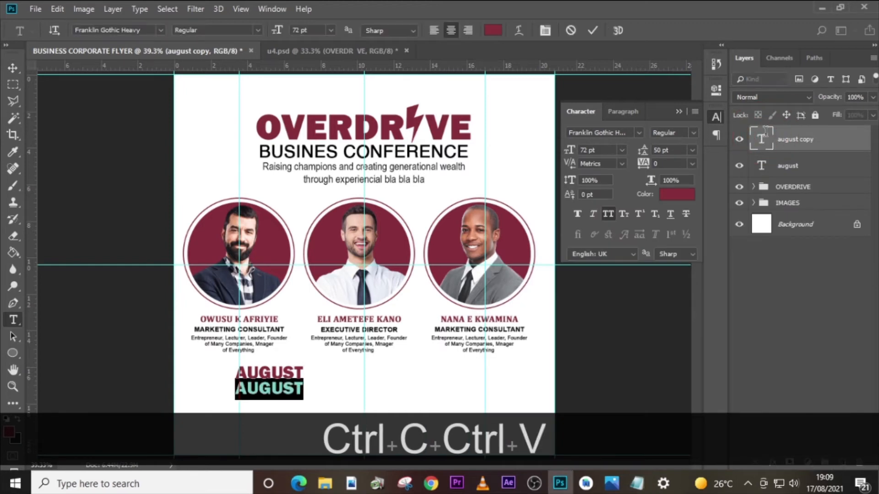
pyautogui.hotkey('ctrl', 'v')
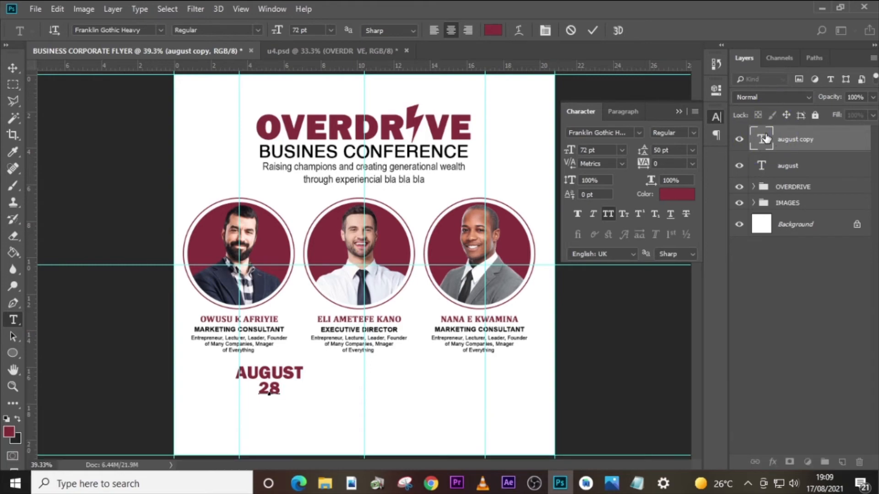
pyautogui.click(762, 139)
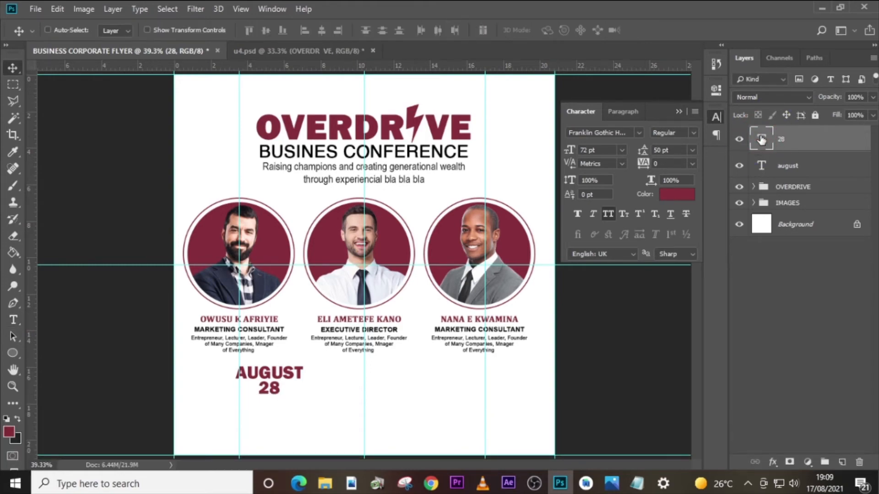
# - Move the 28 text left so it sits beneath the start of the word AUGUST
pyautogui.hotkey('ctrl', '=')
pyautogui.hotkey('ctrl', '=')
pyautogui.hotkey('ctrl', '=')
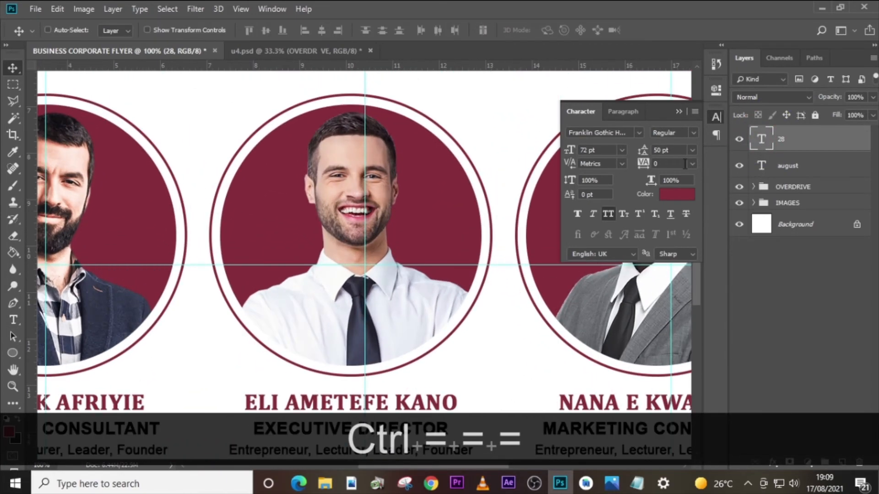
pyautogui.moveTo(438, 465); pyautogui.dragTo(356, 450)
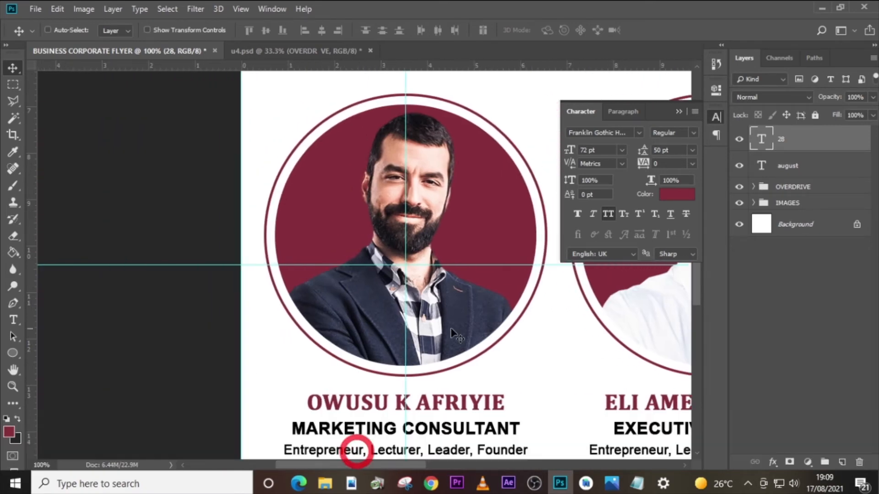
pyautogui.scroll(-3, 480, 277)
pyautogui.scroll(-6, 480, 280)
pyautogui.moveTo(498, 325); pyautogui.dragTo(399, 322)
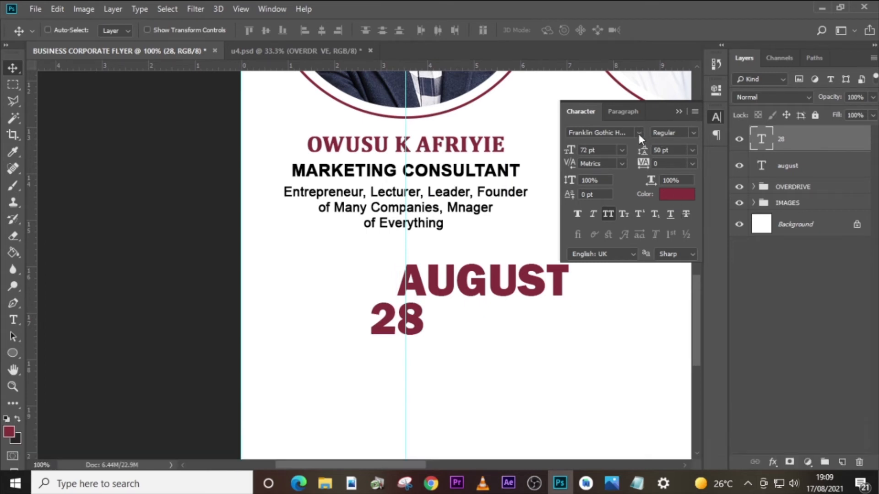
# - Change the 28 text's font to Helvetica Regular and set its size to 66 pt
pyautogui.click(638, 133)
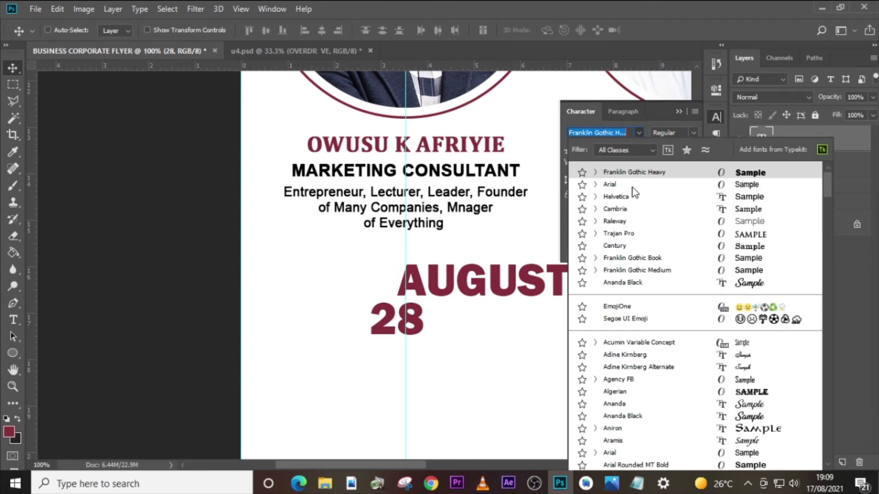
pyautogui.click(622, 198)
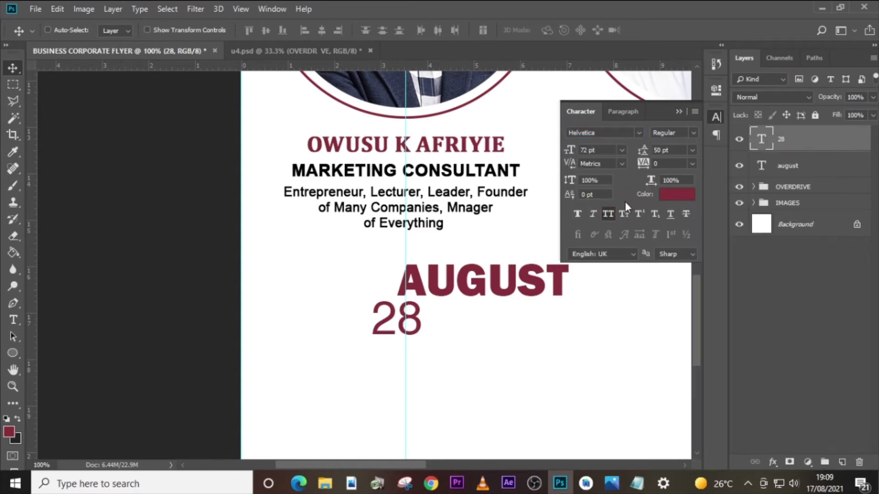
pyautogui.moveTo(602, 151); pyautogui.dragTo(532, 147)
pyautogui.write('66')
pyautogui.press('Return')
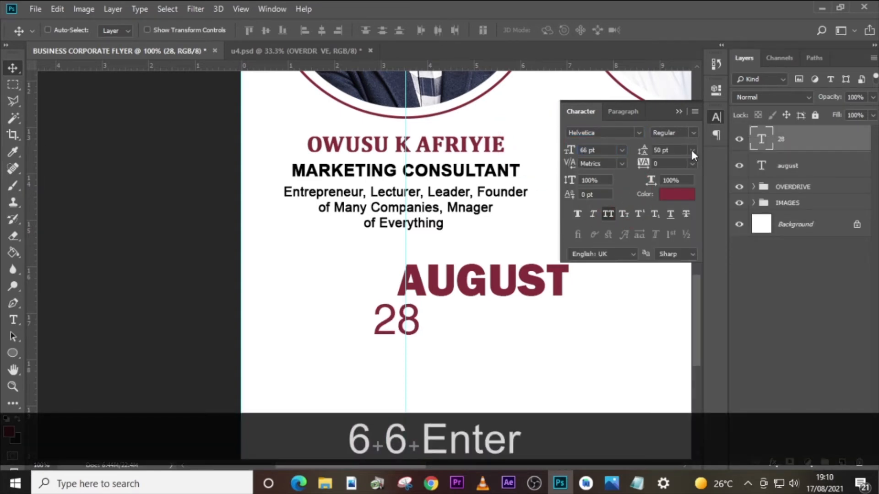
pyautogui.click(696, 131)
pyautogui.click(677, 146)
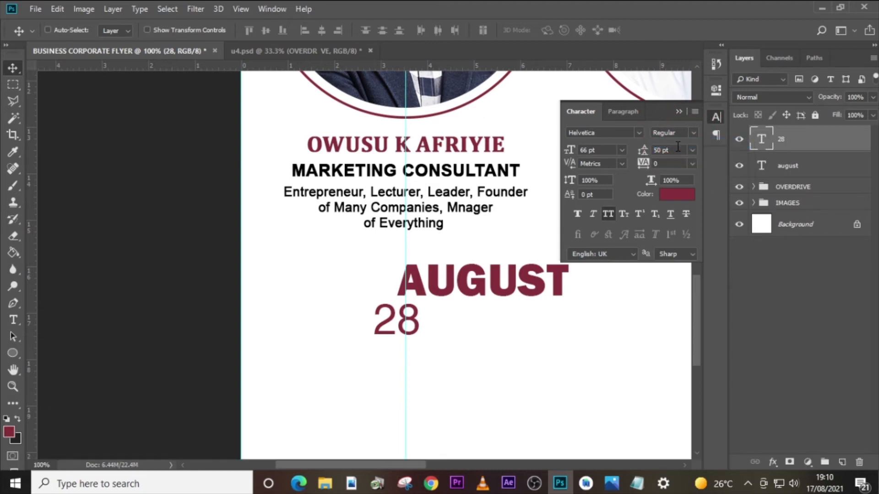
# - Change the color of the 28 text to black
pyautogui.click(666, 200)
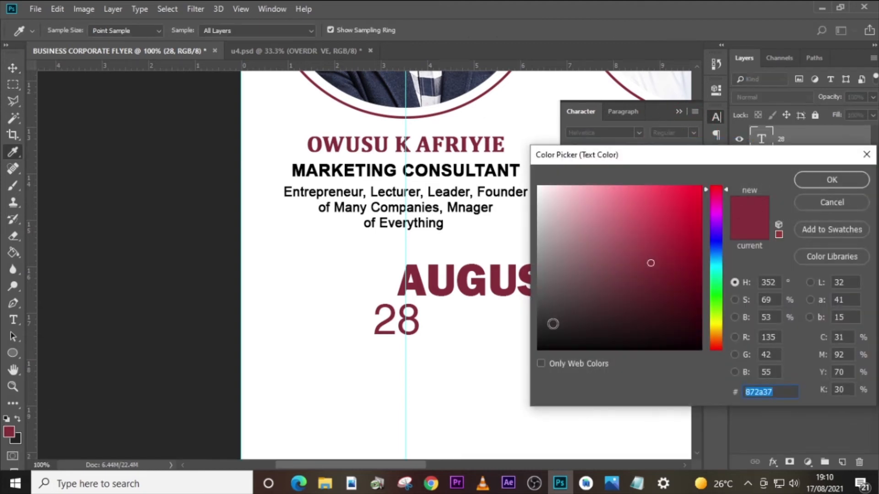
pyautogui.click(539, 350)
pyautogui.click(828, 178)
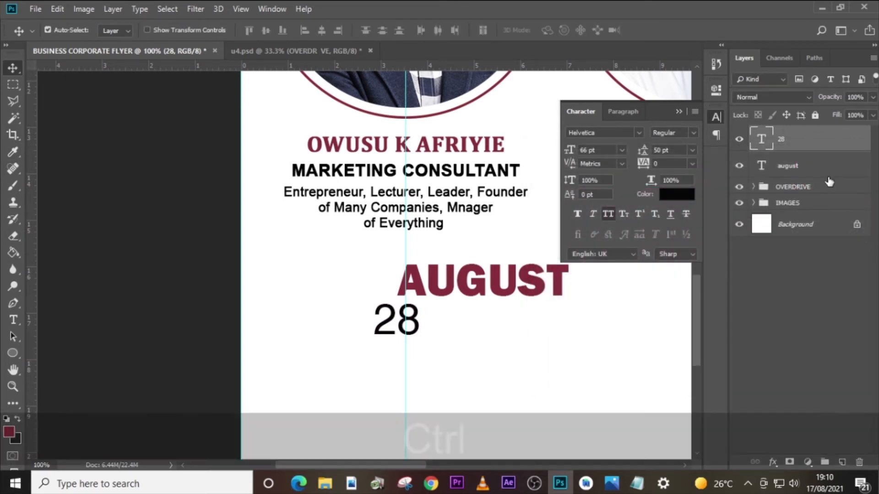
# - Duplicate the 28 text, shift the copy right beside the original, and replace its content with TH
pyautogui.hotkey('ctrl', 'j')
pyautogui.hotkey('shift', 'Right')
pyautogui.hotkey('shift', 'Right')
pyautogui.hotkey('shift', 'Right')
pyautogui.hotkey('shift', 'Right')
pyautogui.hotkey('shift', 'Right')
pyautogui.hotkey('shift', 'Right')
pyautogui.hotkey('shift', 'Right')
pyautogui.hotkey('shift', 'Right')
pyautogui.hotkey('shift', 'Right')
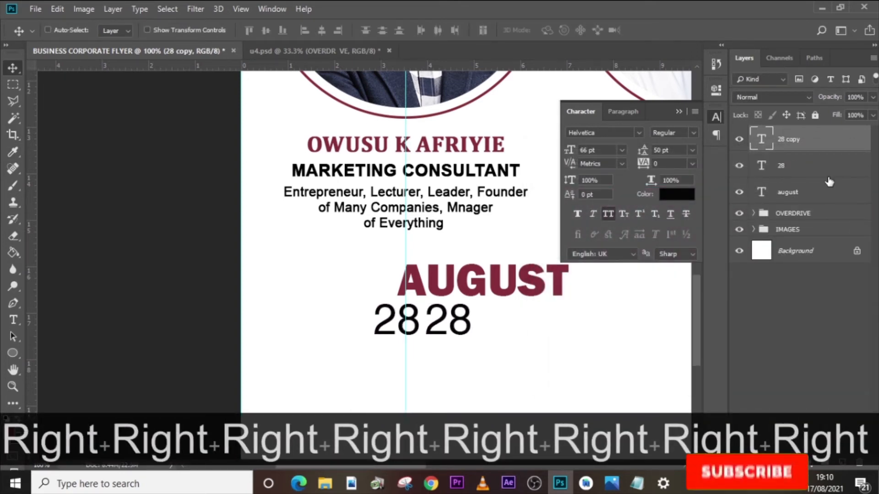
pyautogui.doubleClick(762, 140)
pyautogui.write('TH')
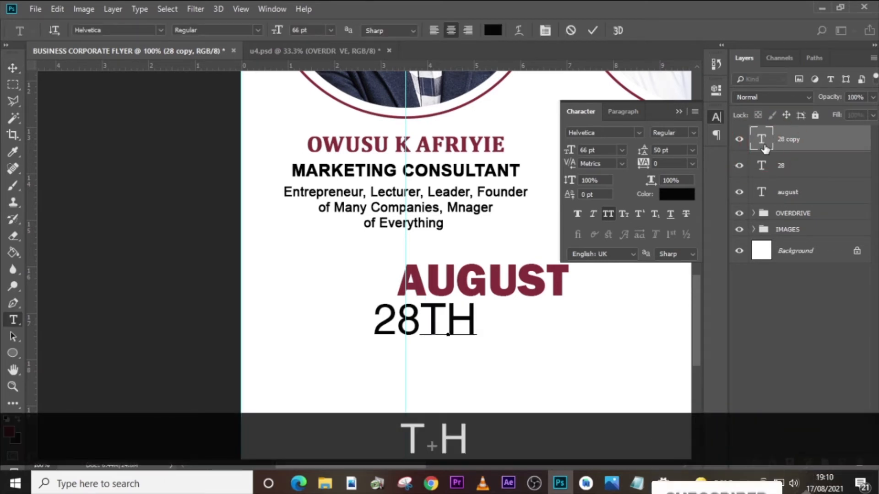
pyautogui.click(764, 145)
# - Set the TH text's size to 29 pt and position it as a superscript directly after the 28
pyautogui.click(622, 151)
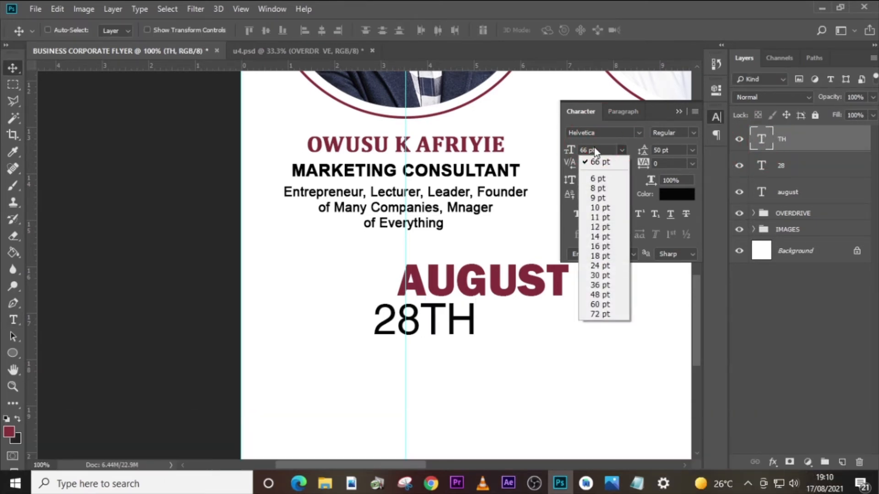
pyautogui.click(593, 148)
pyautogui.click(567, 143)
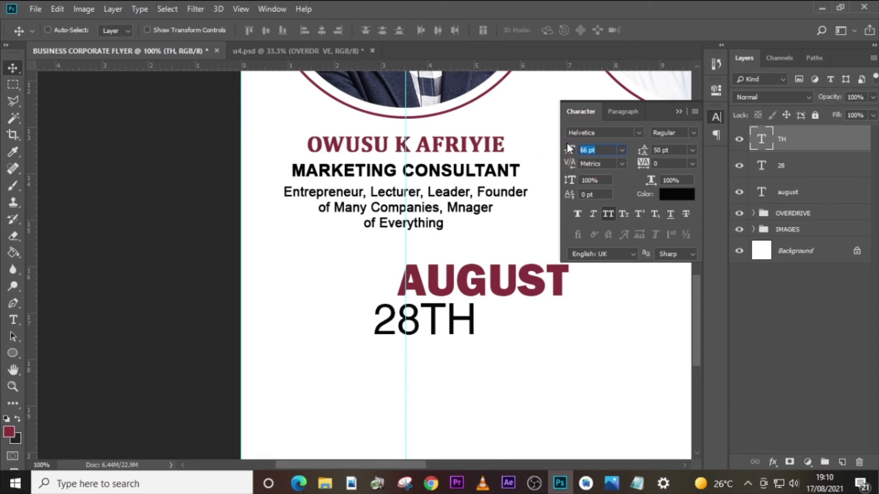
pyautogui.write('29')
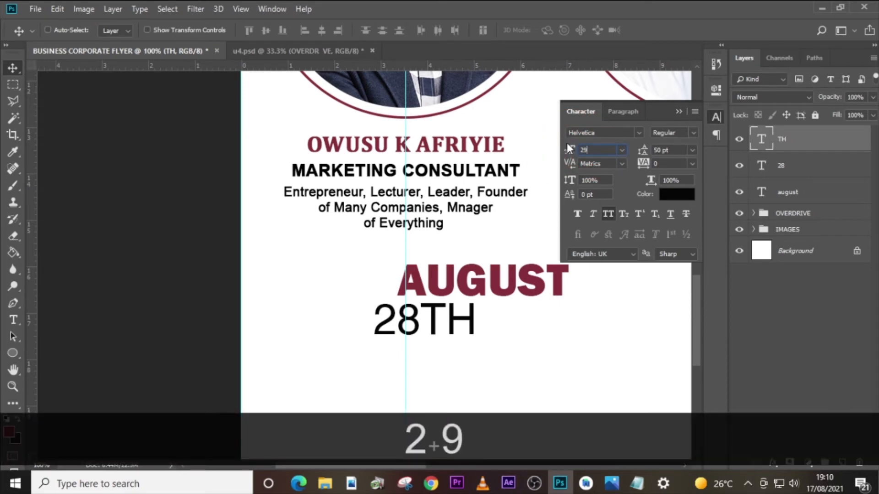
pyautogui.press('Return')
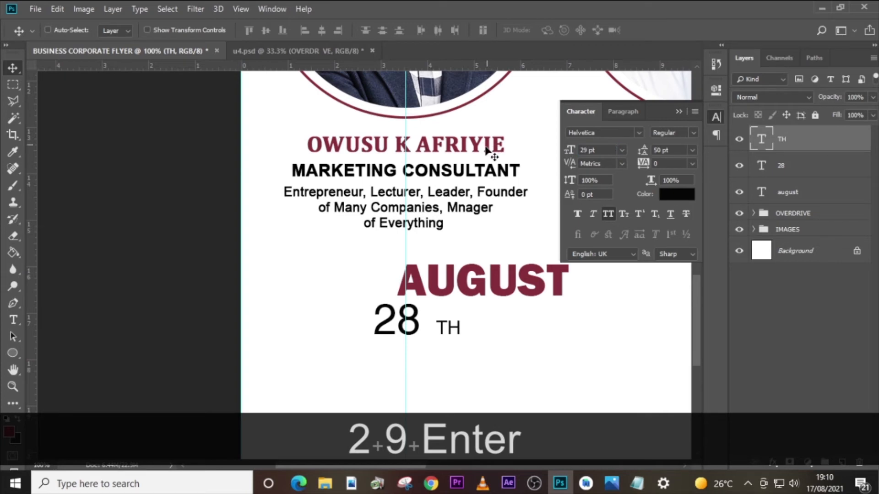
pyautogui.moveTo(453, 328); pyautogui.dragTo(440, 315)
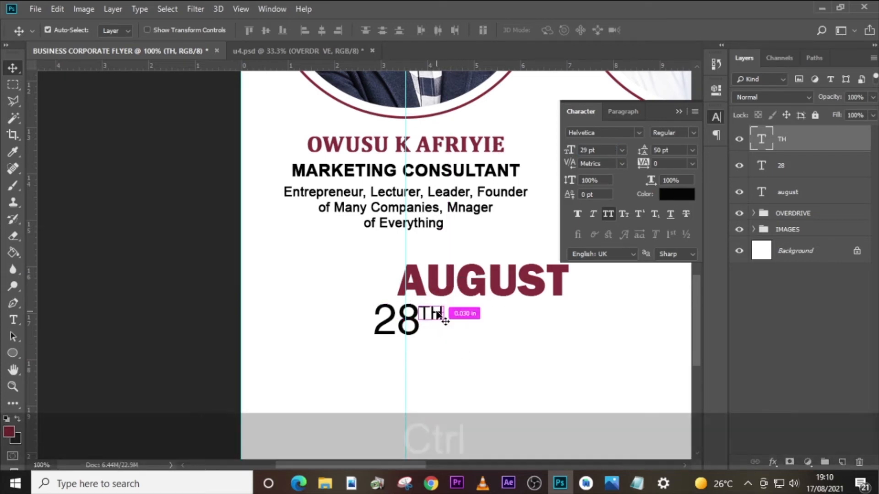
# - Duplicate the 28 text and place the copy on the same line just after the TH superscript
pyautogui.hotkey('ctrl', 'j')
pyautogui.press('Delete')
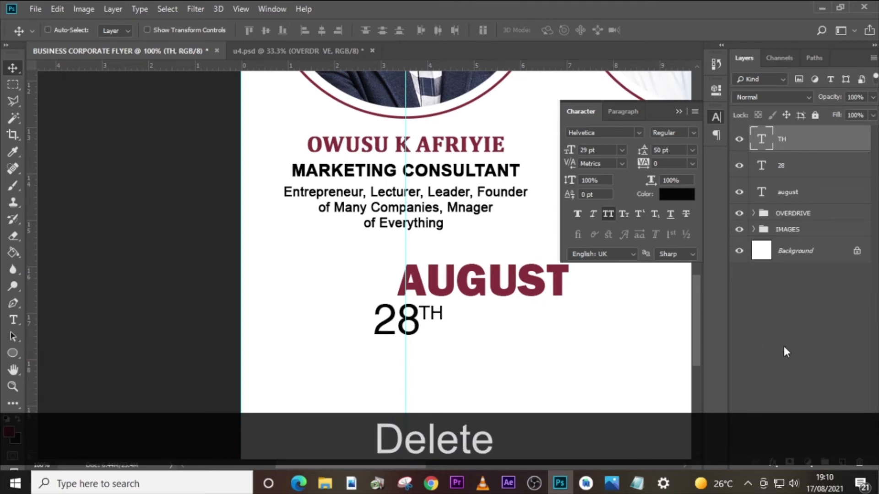
pyautogui.click(791, 169)
pyautogui.hotkey('ctrl', 'j')
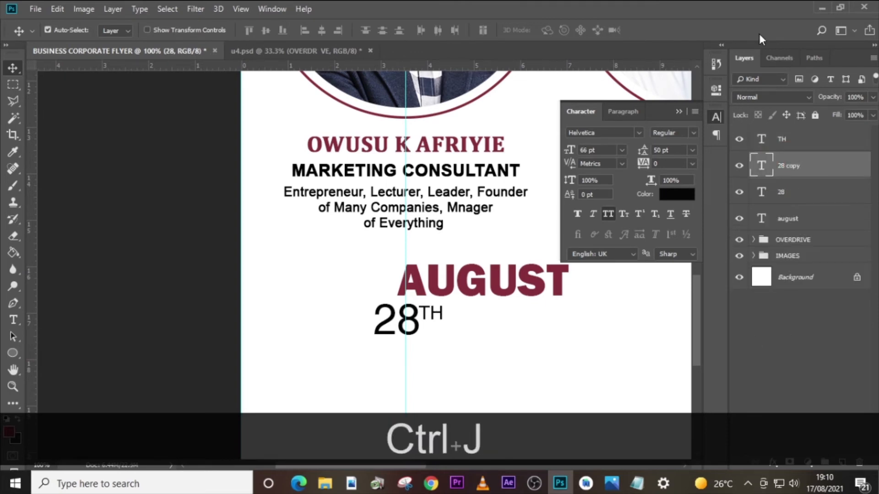
pyautogui.press('v')
pyautogui.moveTo(413, 313); pyautogui.dragTo(492, 313)
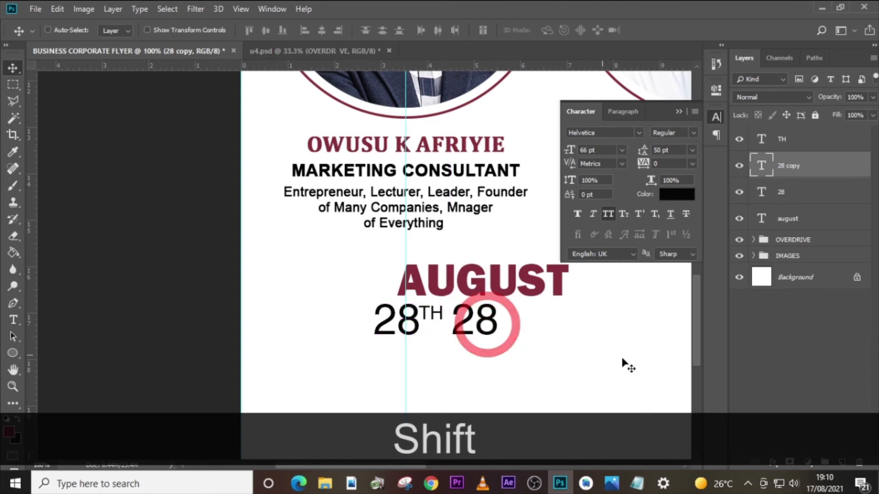
# - Copy "2021" from the Notepad file, replace the duplicated 28 text with it in Photoshop, and bring its layer above TH
pyautogui.click(637, 483)
pyautogui.moveTo(512, 380); pyautogui.dragTo(481, 381)
pyautogui.hotkey('ctrl', 'c')
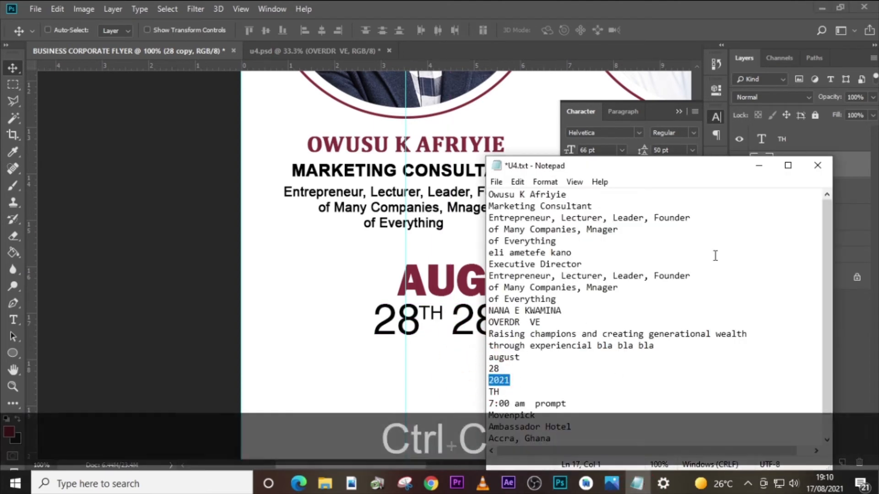
pyautogui.click(846, 161)
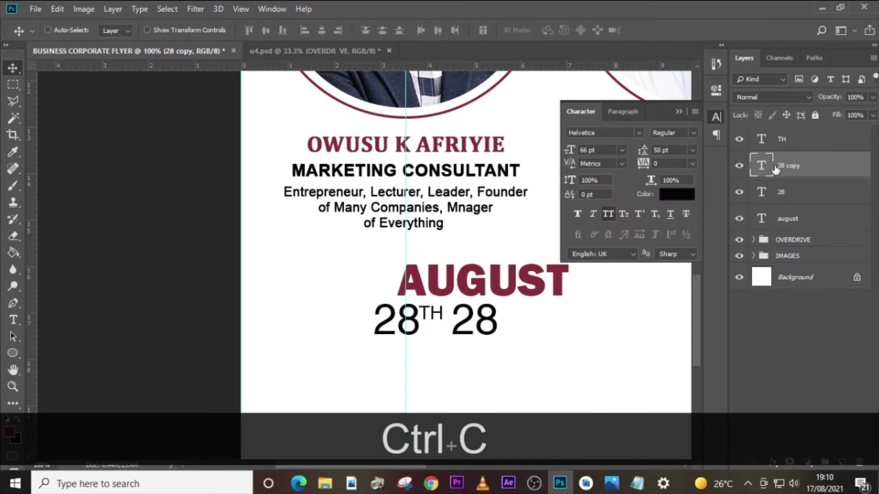
pyautogui.doubleClick(760, 166)
pyautogui.hotkey('ctrl', 'v')
pyautogui.click(784, 169)
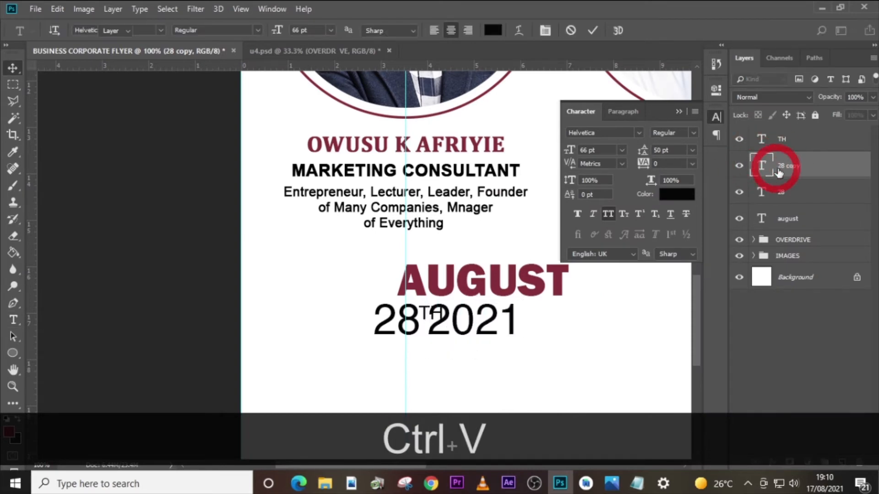
pyautogui.moveTo(784, 169); pyautogui.dragTo(785, 130)
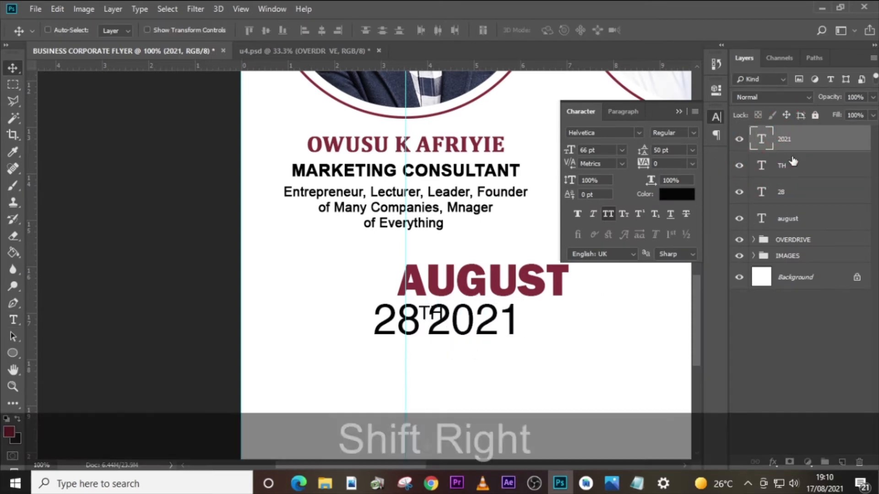
# - Shift the 2021 text right so it clears the TH superscript, and set its font style to Bold
pyautogui.hotkey('shift', 'Right')
pyautogui.hotkey('shift', 'Right')
pyautogui.hotkey('shift', 'Right')
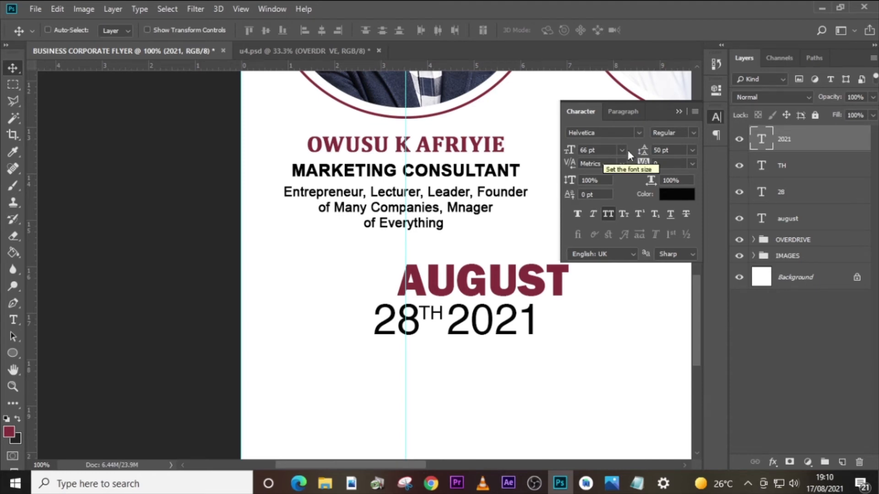
pyautogui.click(693, 133)
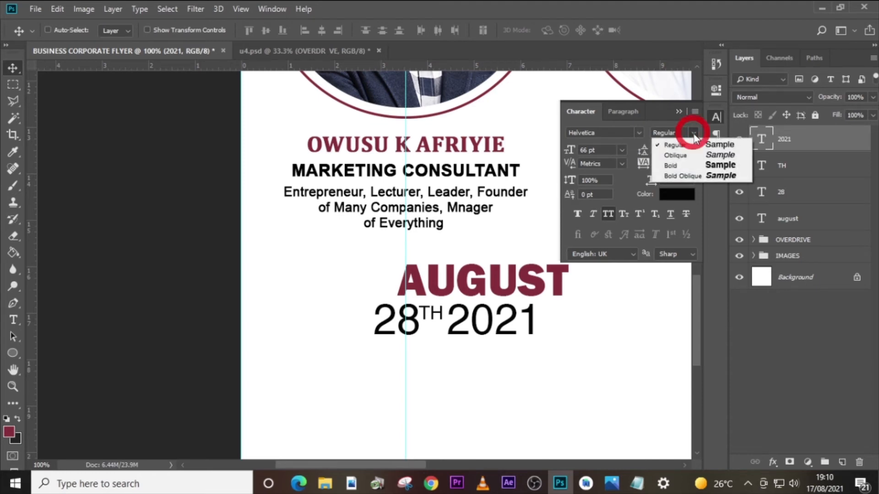
pyautogui.click(675, 166)
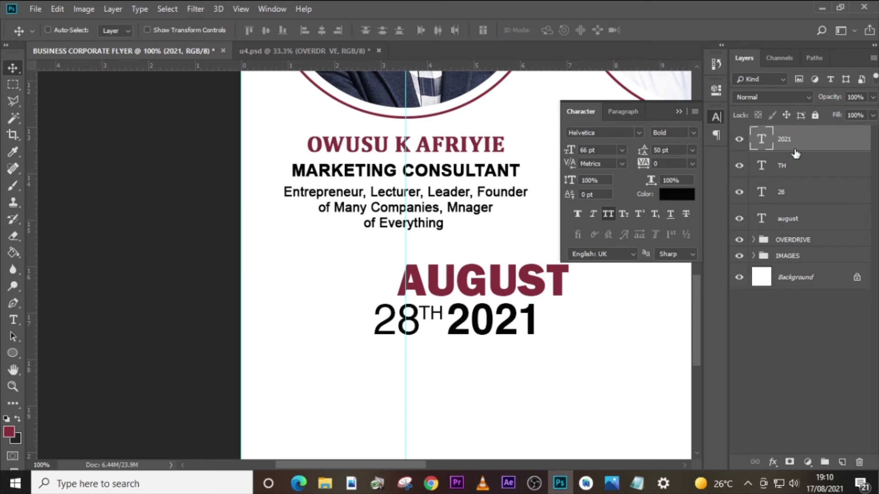
# - Move the 28, TH and 2021 texts together to the right so the line sits centered beneath AUGUST
pyautogui.keyDown('ctrl'); pyautogui.click(782, 166); pyautogui.keyUp('ctrl')
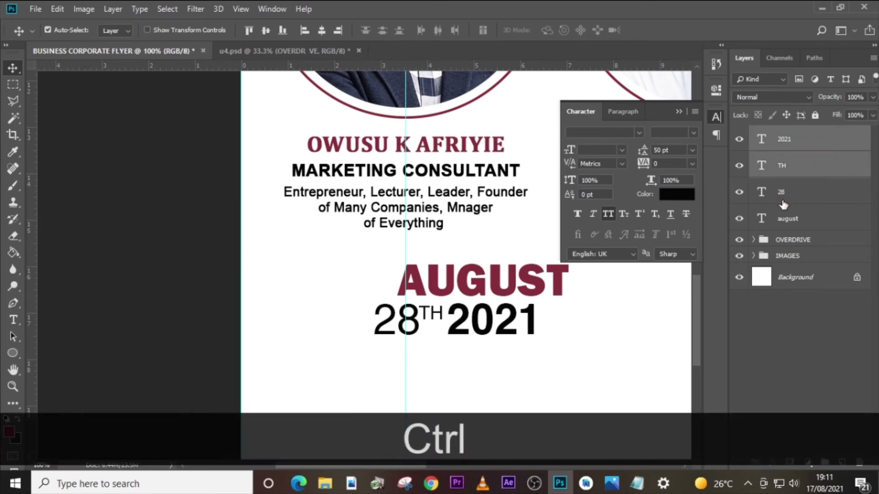
pyautogui.keyDown('ctrl'); pyautogui.click(782, 193); pyautogui.keyUp('ctrl')
pyautogui.press('Right')
pyautogui.press('Right')
pyautogui.press('Right')
pyautogui.press('Right')
pyautogui.press('Right')
pyautogui.press('Right')
pyautogui.press('Right')
pyautogui.press('Right')
pyautogui.press('Right')
pyautogui.press('Right')
pyautogui.hotkey('shift', 'Right')
pyautogui.hotkey('shift', 'Right')
pyautogui.hotkey('shift', 'Right')
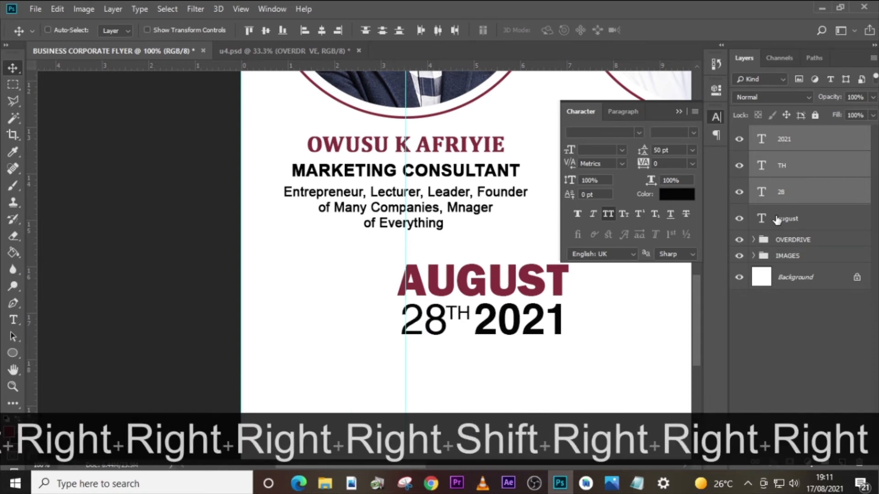
pyautogui.hotkey('shift', 'Right')
pyautogui.press('Right')
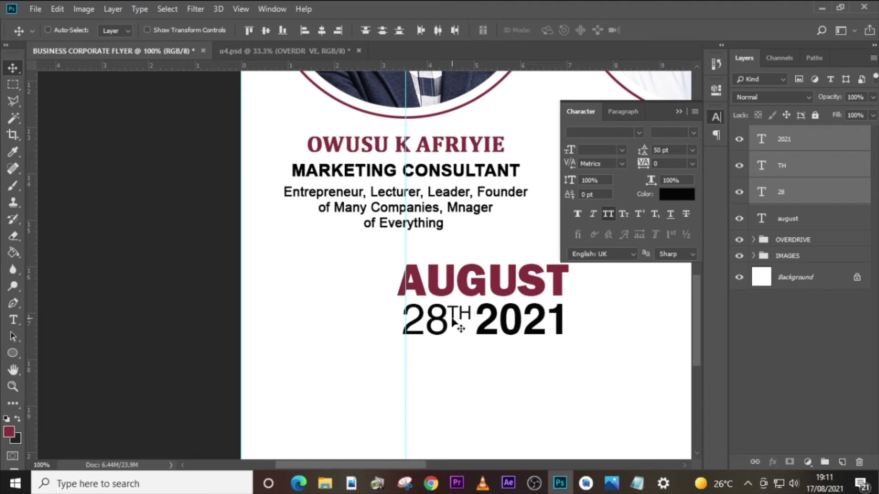
# - Duplicate the TH text and place the copy below the 28, aligned with its left edge
pyautogui.click(831, 168)
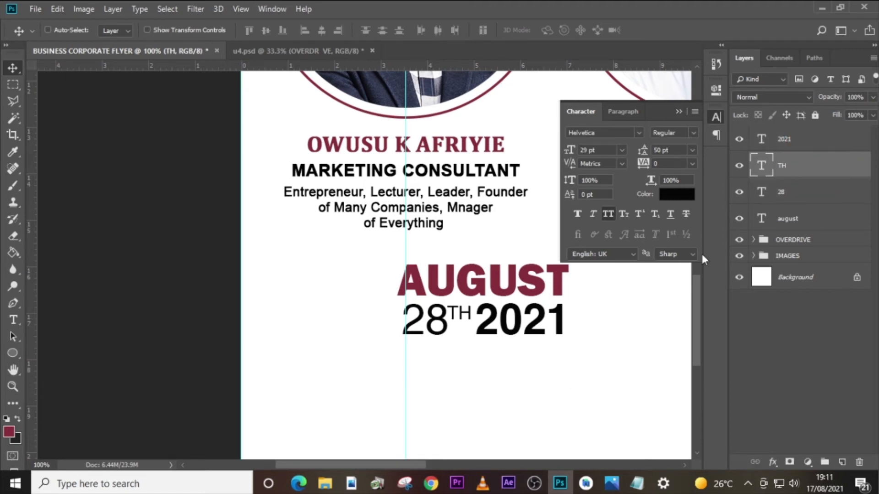
pyautogui.hotkey('ctrl', 'j')
pyautogui.press('v')
pyautogui.moveTo(466, 310); pyautogui.dragTo(420, 349)
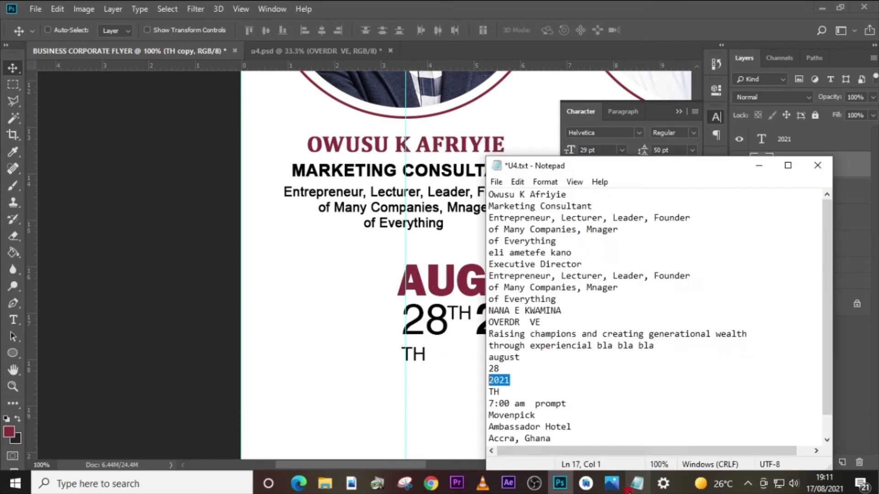
# - Copy "7:00 am prompt" from the Notepad file and replace the duplicated TH text with it in Photoshop, with its layer on top
pyautogui.click(637, 483)
pyautogui.moveTo(578, 404); pyautogui.dragTo(482, 403)
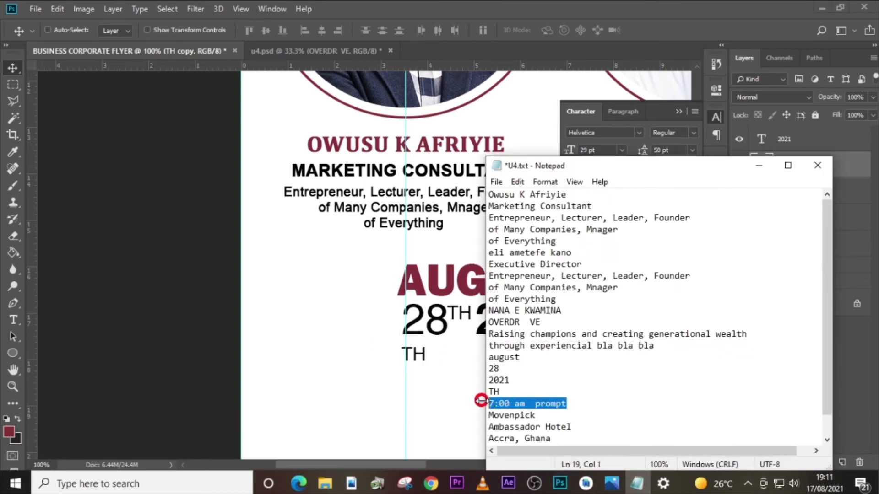
pyautogui.hotkey('ctrl', 'c')
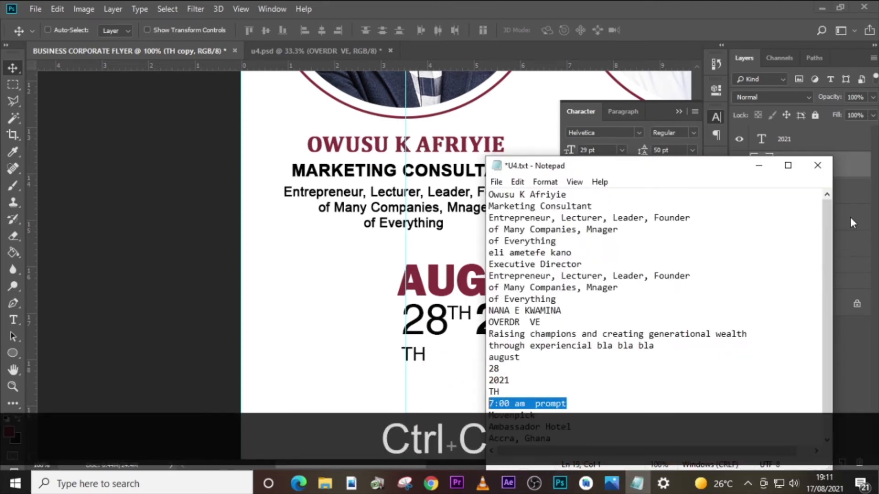
pyautogui.click(845, 239)
pyautogui.moveTo(769, 166); pyautogui.dragTo(768, 139)
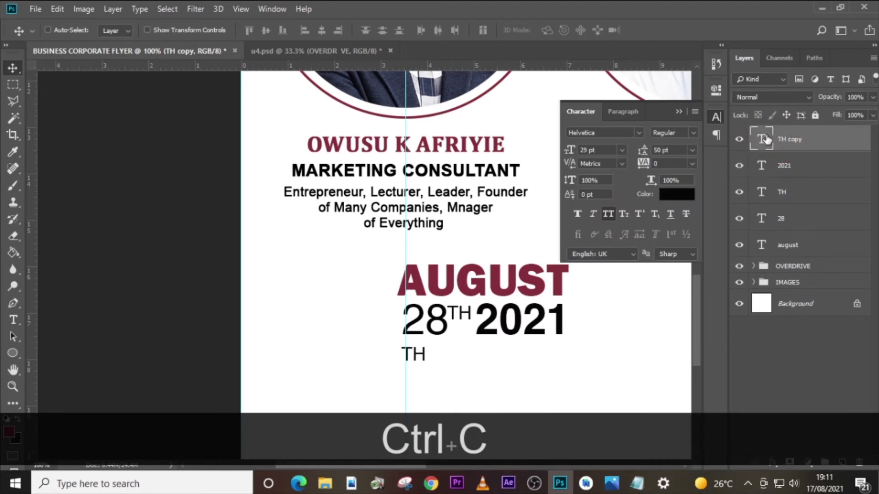
pyautogui.doubleClick(768, 138)
pyautogui.hotkey('ctrl', 'v')
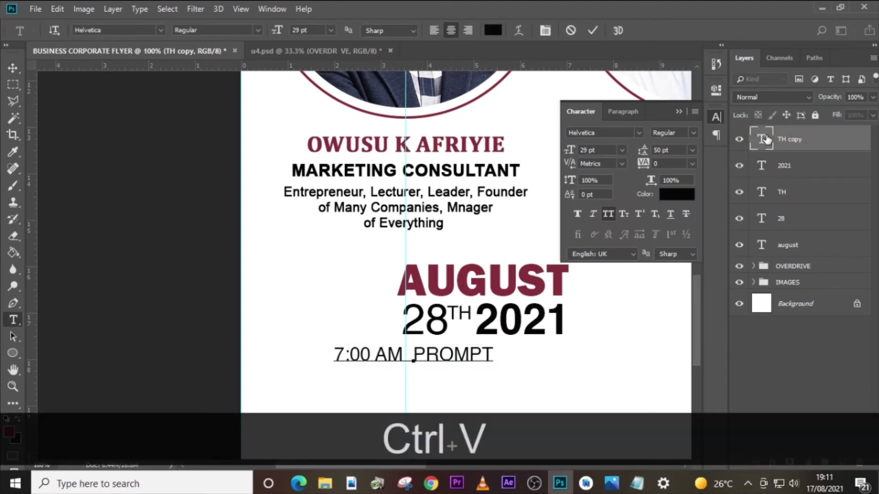
pyautogui.hotkey('ctrl', 'Return')
pyautogui.click(639, 487)
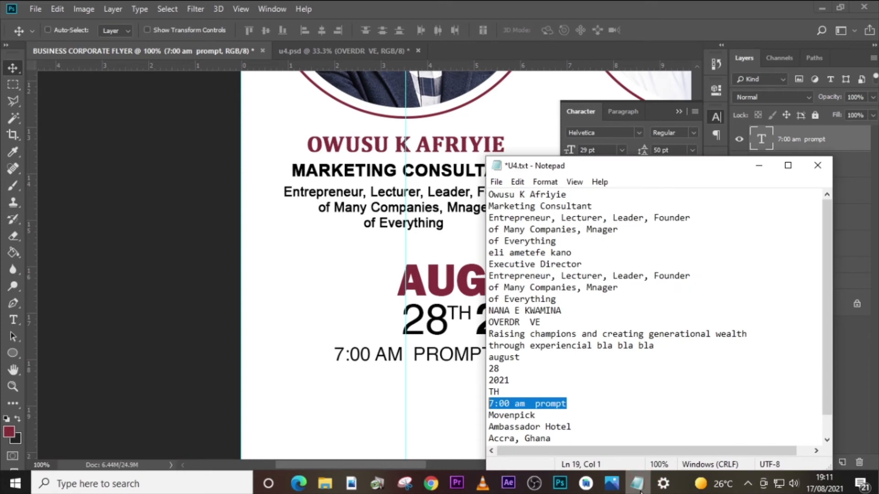
pyautogui.click(639, 487)
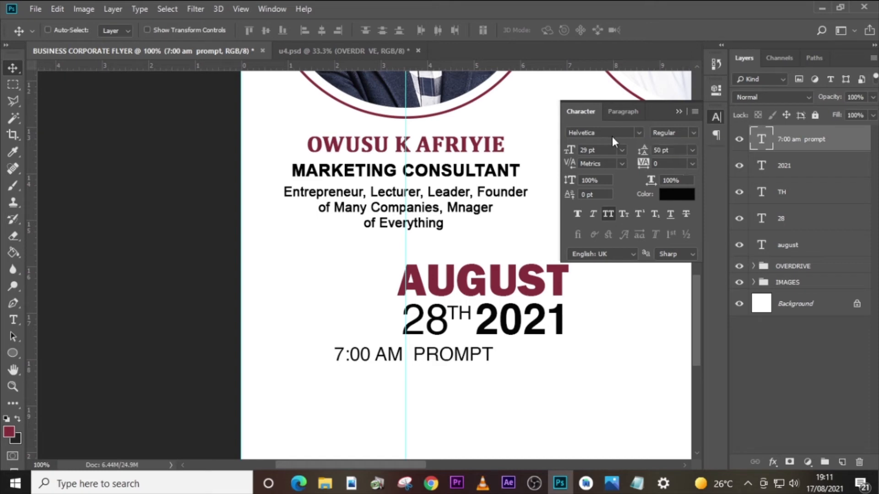
pyautogui.click(691, 133)
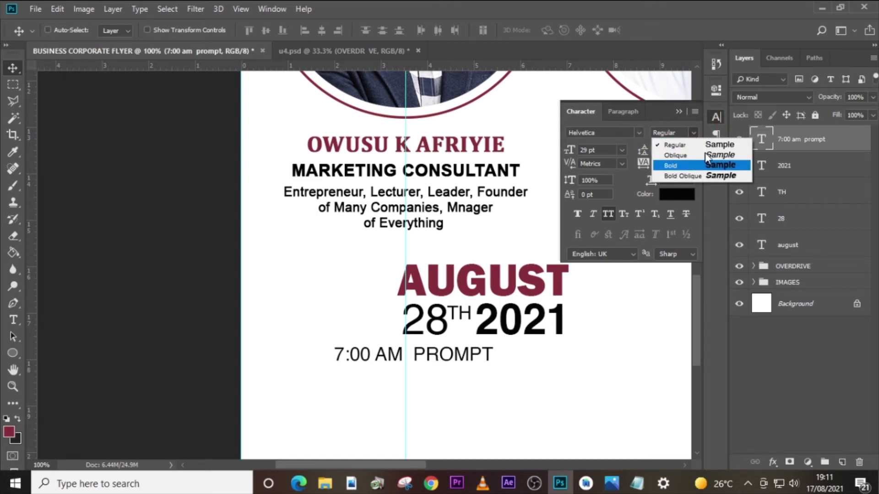
pyautogui.click(761, 140)
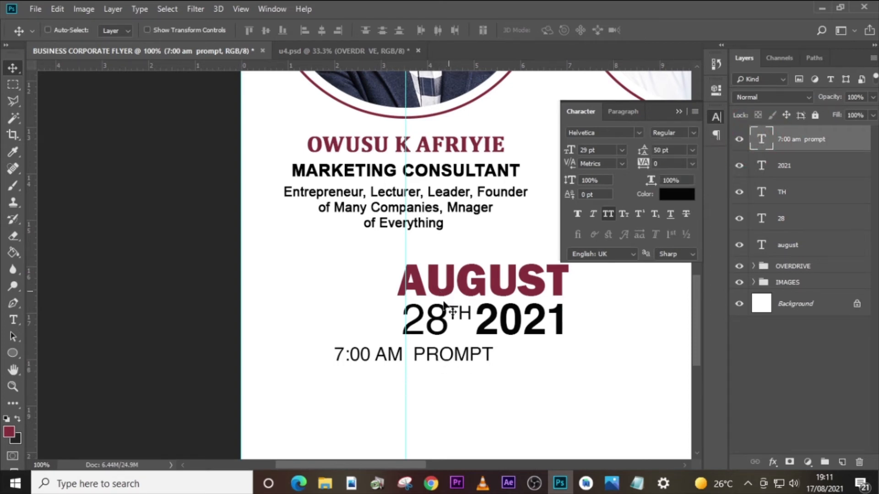
# - Format only the 7:00 AM part of the time text as Helvetica Bold at 27 pt
pyautogui.doubleClick(763, 143)
pyautogui.moveTo(408, 357); pyautogui.dragTo(316, 347)
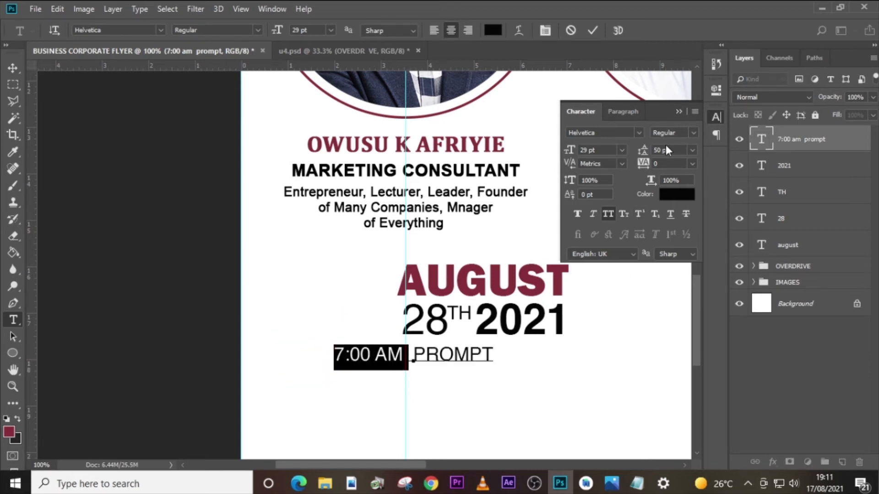
pyautogui.click(694, 133)
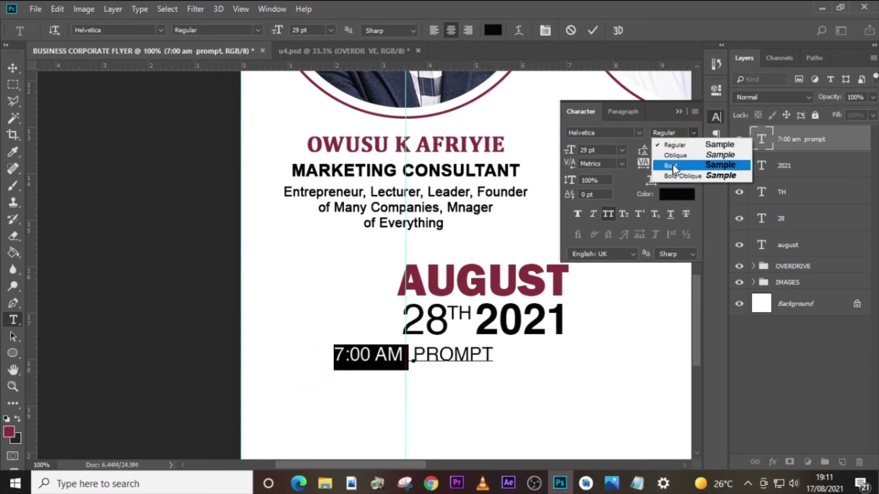
pyautogui.click(673, 167)
pyautogui.click(605, 151)
pyautogui.write('27')
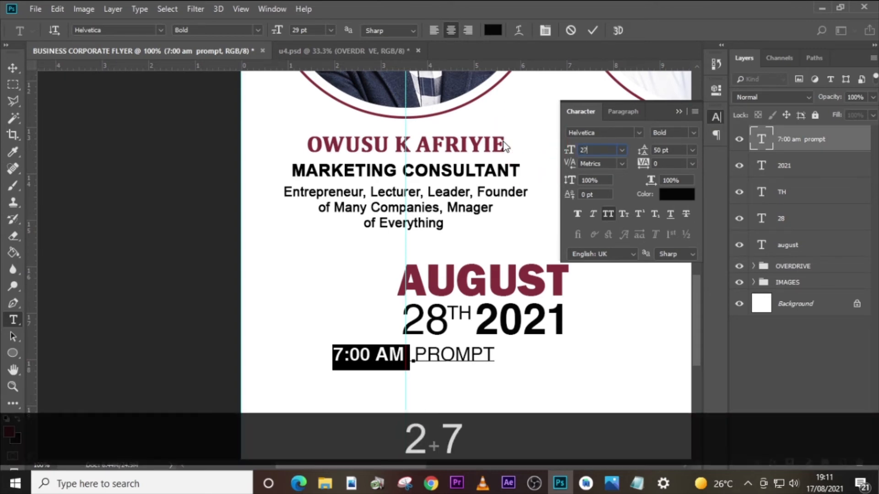
pyautogui.press('Return')
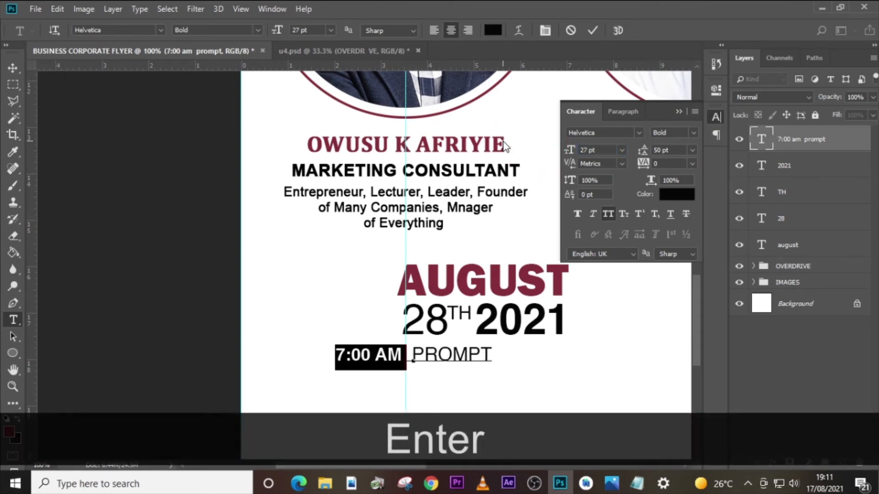
pyautogui.click(762, 138)
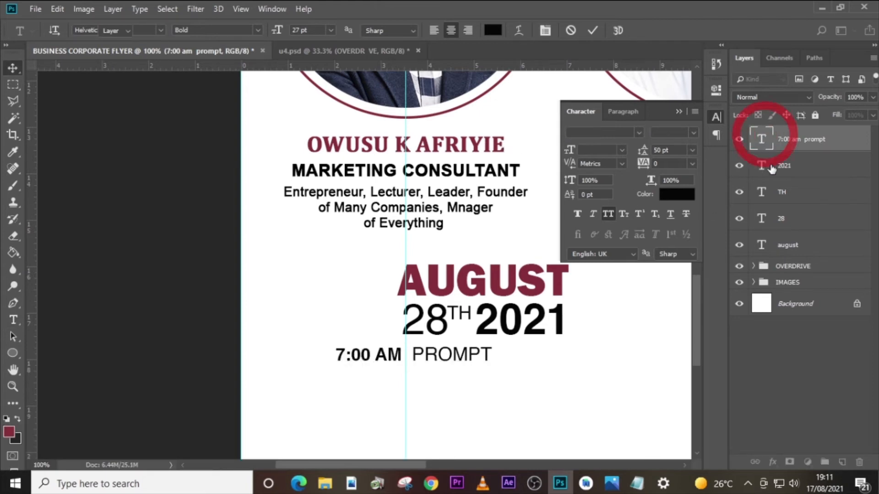
# - Turn off All Caps for the 7:00 am prompt text and move it directly beneath the 28TH 2021 line, aligned with its right edge
pyautogui.press('v')
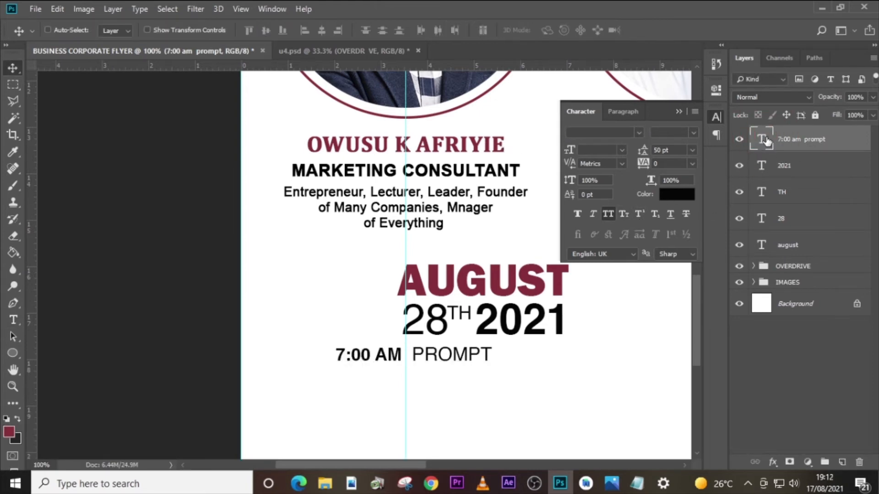
pyautogui.click(608, 214)
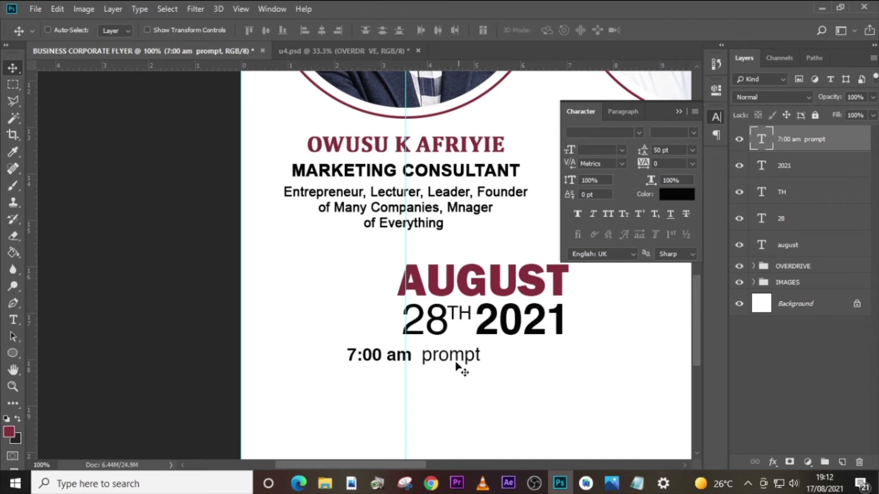
pyautogui.moveTo(449, 362); pyautogui.dragTo(540, 353)
pyautogui.press('Left')
pyautogui.press('Left')
pyautogui.press('Left')
pyautogui.press('Left')
pyautogui.press('Left')
pyautogui.press('Left')
pyautogui.press('Left')
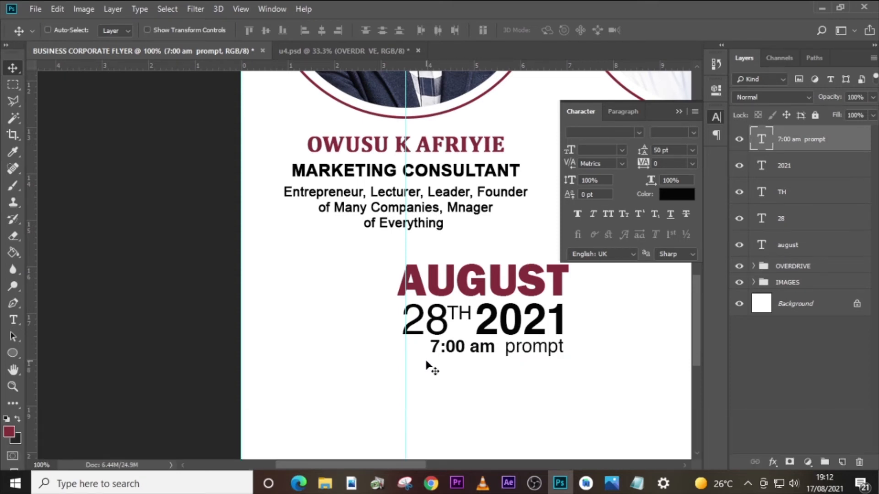
# - Draw a thin vertical rectangle about 2 px wide and 166 px high as a divider to the right of the date block
pyautogui.press('t')
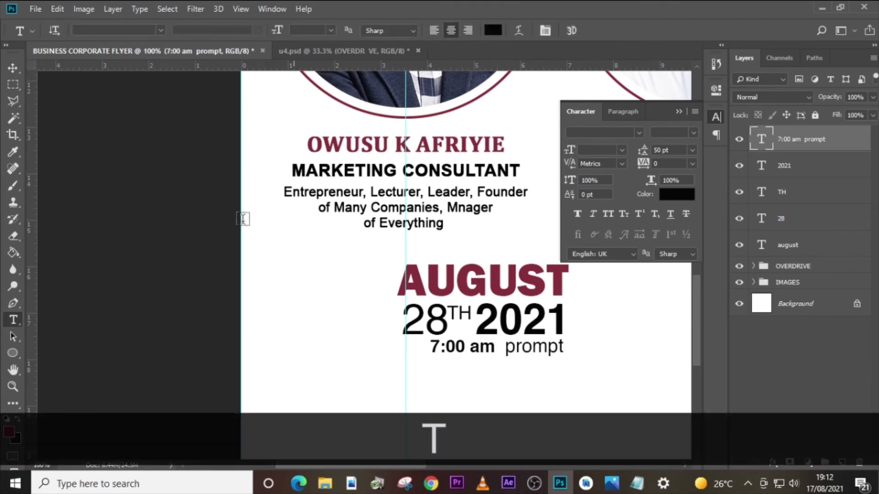
pyautogui.click(12, 356)
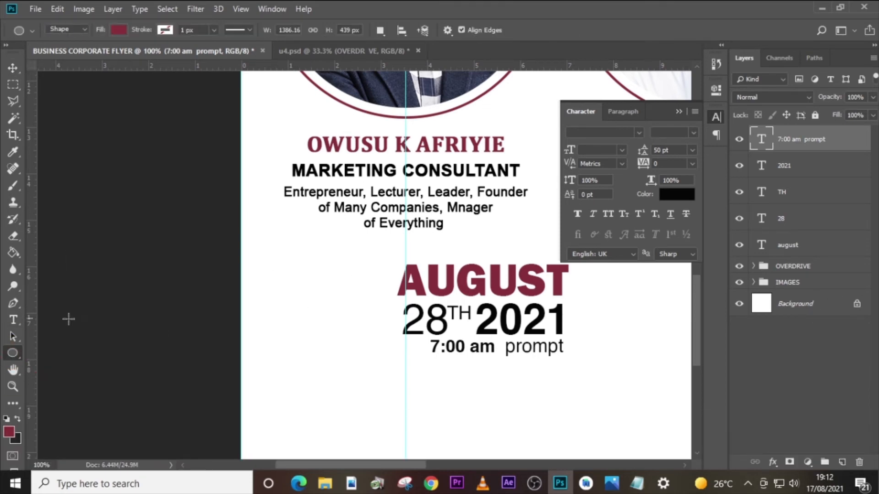
pyautogui.rightClick(15, 355)
pyautogui.click(73, 353)
pyautogui.click(677, 113)
pyautogui.moveTo(597, 256); pyautogui.dragTo(597, 362)
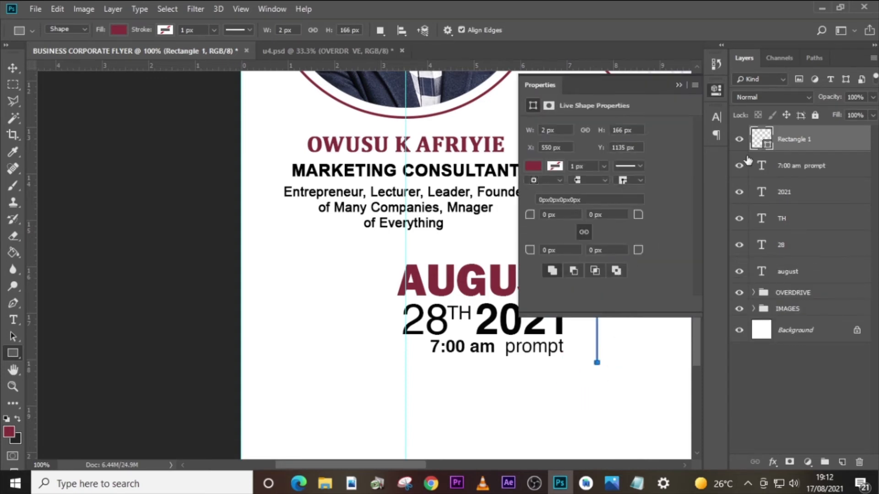
# - Change the divider rectangle's fill to black, 000000, by sampling the color from the time text, and put its shape properties away
pyautogui.click(109, 29)
pyautogui.click(180, 56)
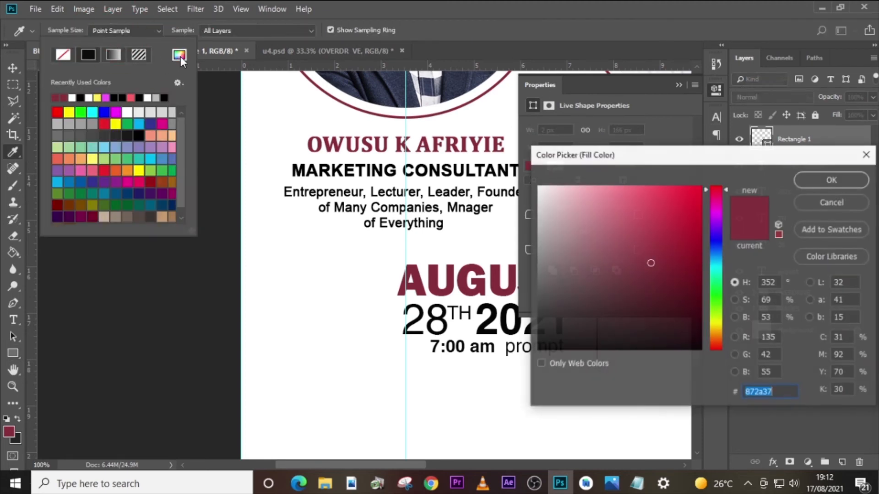
pyautogui.click(527, 351)
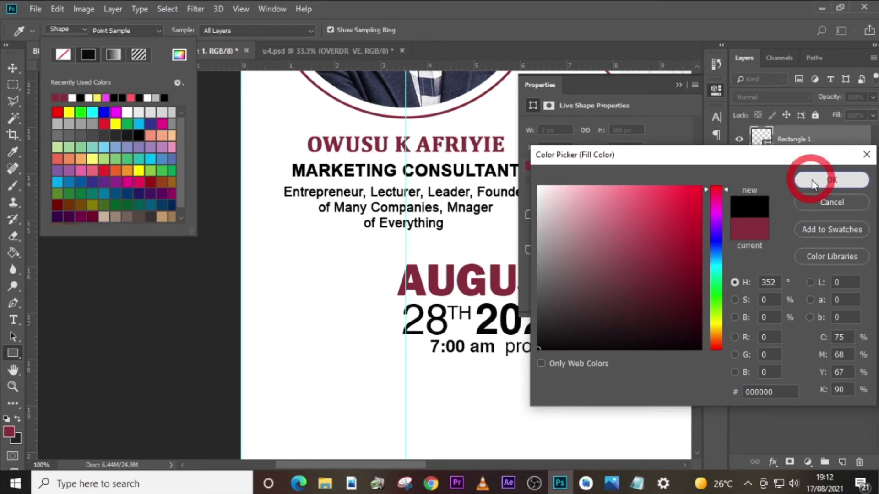
pyautogui.click(806, 179)
pyautogui.click(486, 7)
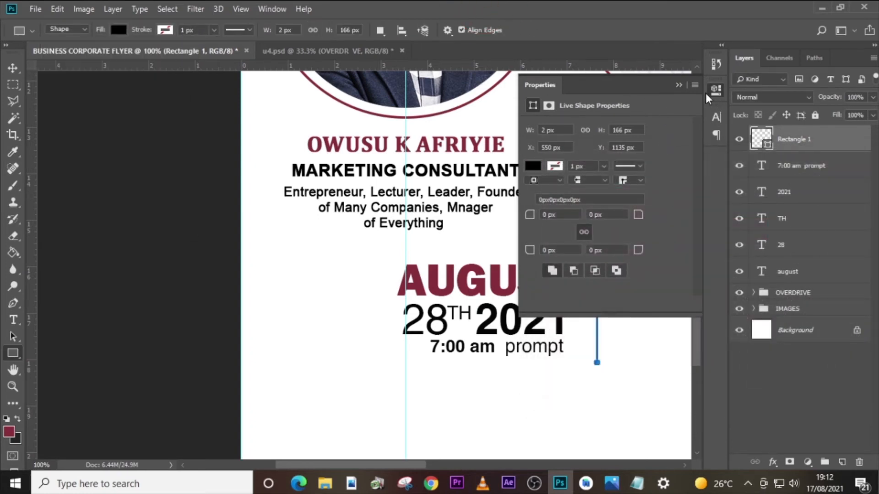
pyautogui.click(716, 94)
# - Nudge the 7:00 am prompt text up slightly so it sits closer beneath the 28TH 2021 line
pyautogui.click(800, 168)
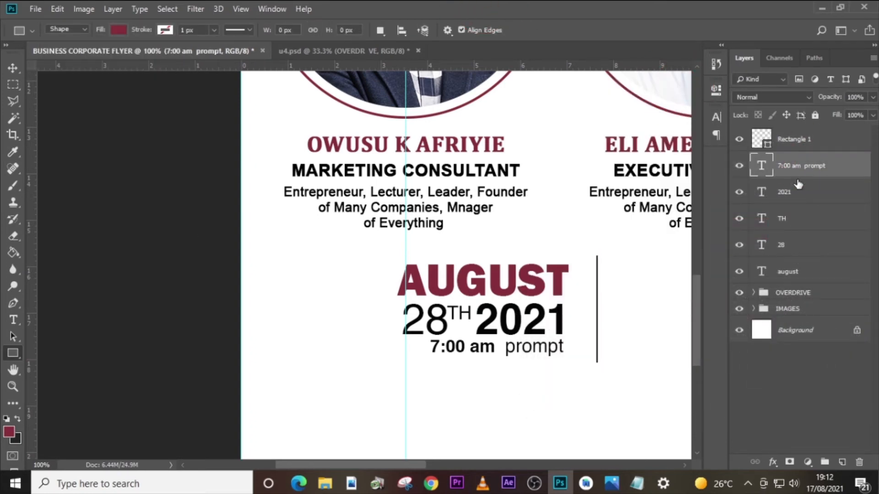
pyautogui.press('Up')
pyautogui.press('Up')
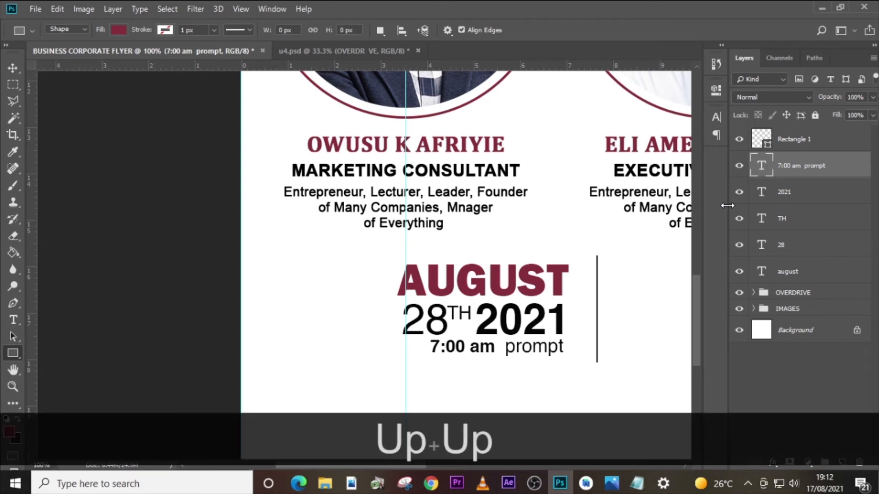
pyautogui.press('v')
pyautogui.press('Up')
pyautogui.press('Up')
pyautogui.press('v')
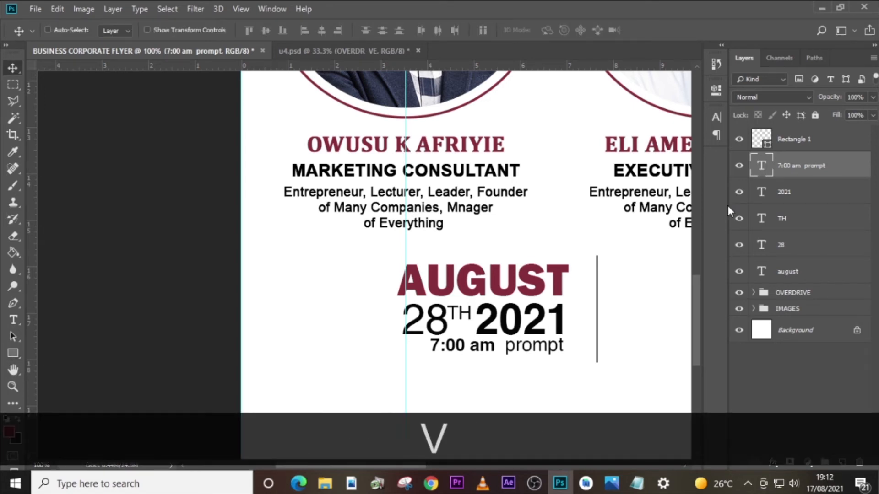
pyautogui.press('ctrl')
pyautogui.press('Down')
pyautogui.press('Down')
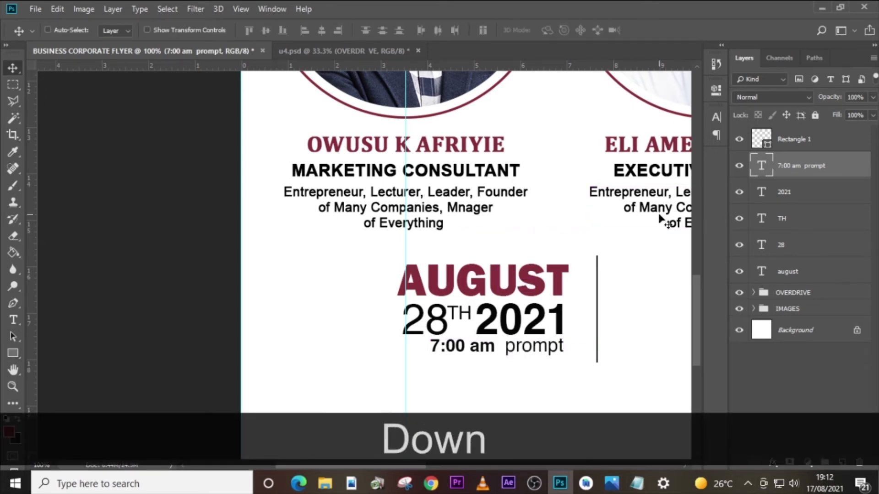
pyautogui.press('Up')
pyautogui.press('Up')
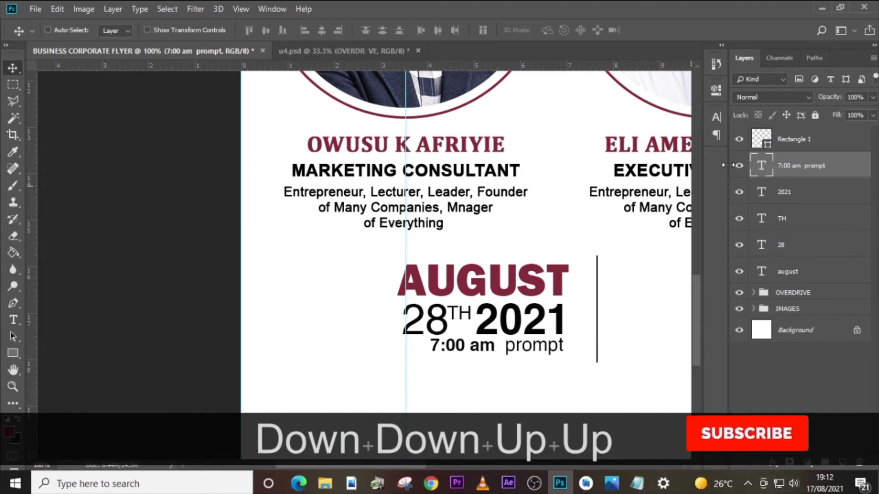
# - Nudge the vertical divider line up by three small increments beside the date block
pyautogui.click(797, 144)
pyautogui.press('Up')
pyautogui.press('Up')
pyautogui.press('Up')
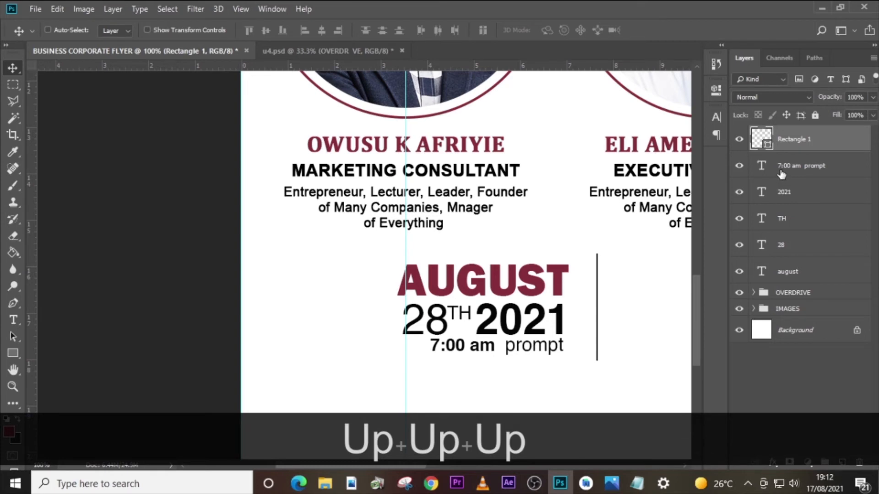
# - Duplicate the AUGUST text layer and move the copy to the top of the layer stack, above Rectangle 1
pyautogui.click(784, 272)
pyautogui.hotkey('ctrl', 'j')
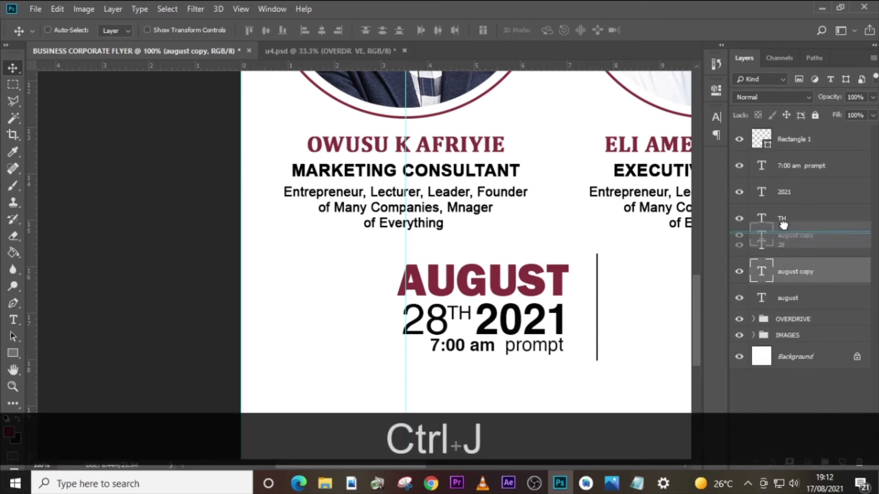
pyautogui.moveTo(774, 272); pyautogui.dragTo(787, 140)
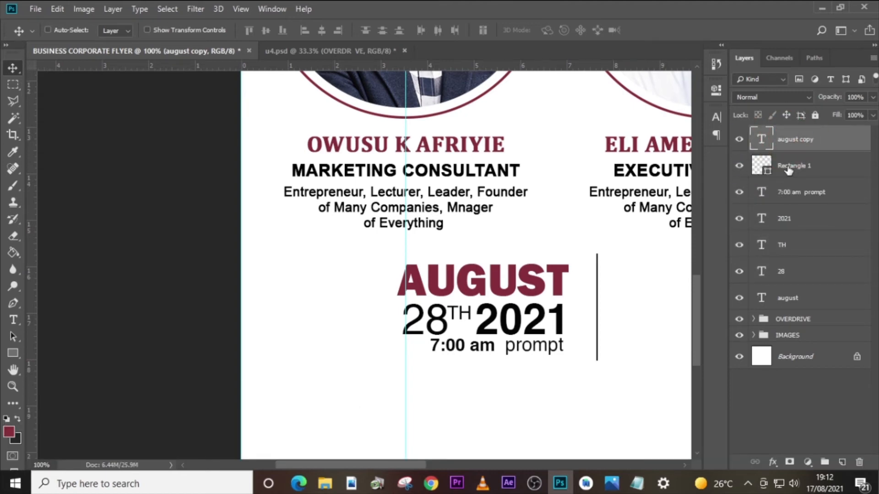
# - Group the 7:00 am prompt, 2021, TH, 28 and original august layers and name the group DATE TIME
pyautogui.click(785, 191)
pyautogui.keyDown('shift'); pyautogui.click(781, 298); pyautogui.keyUp('shift')
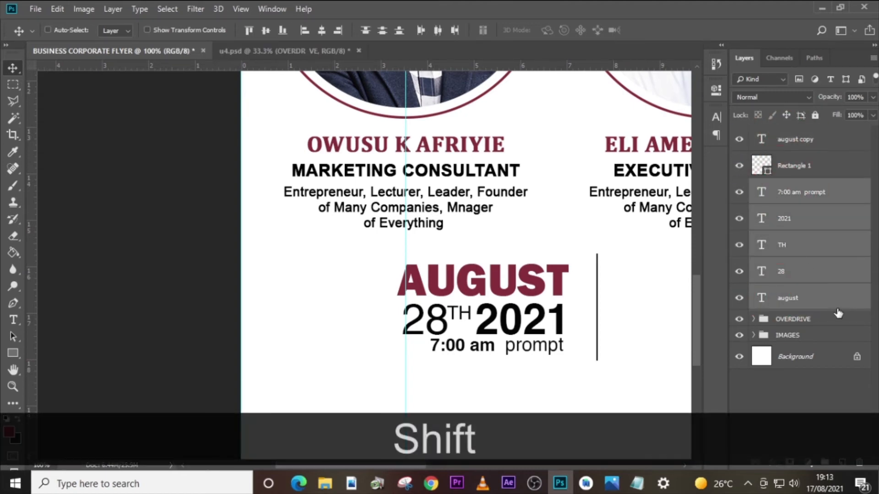
pyautogui.hotkey('ctrl', 'shift', 'g')
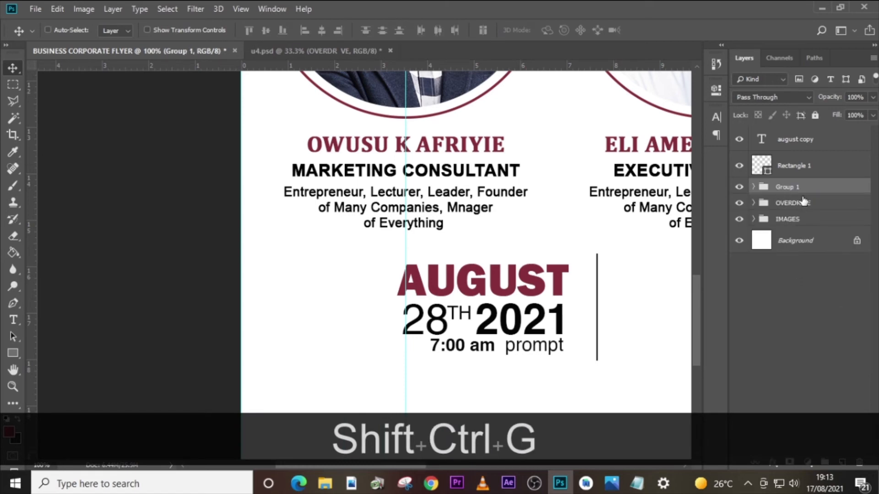
pyautogui.doubleClick(788, 187)
pyautogui.press('capslock')
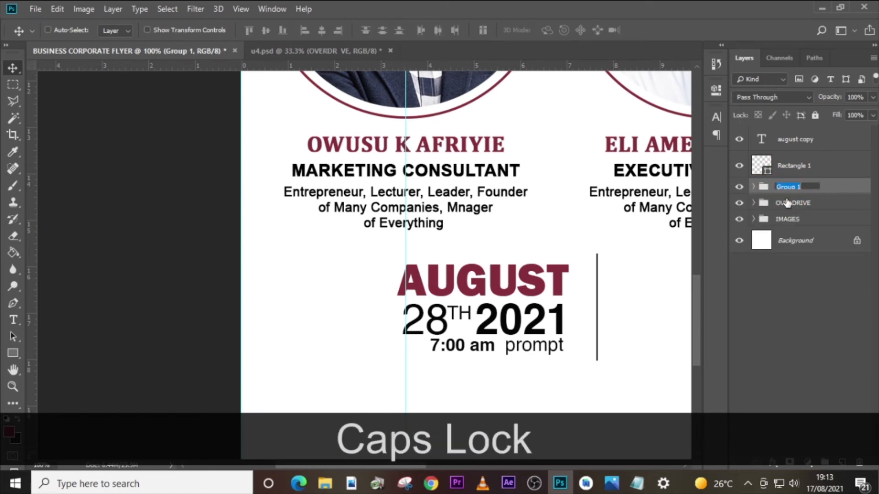
pyautogui.write('DATE')
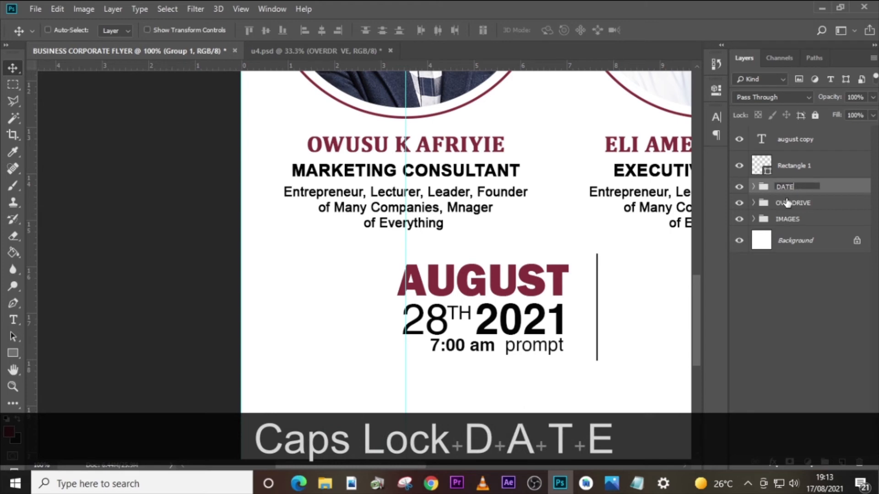
pyautogui.write(' TIME')
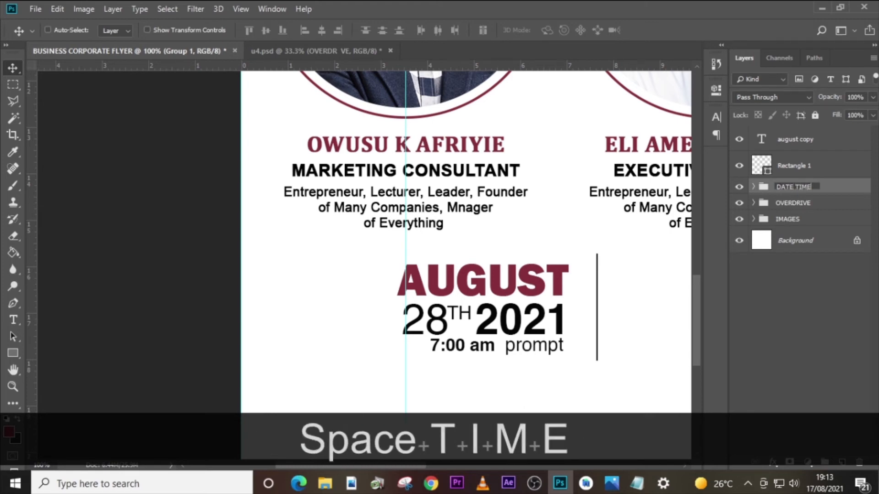
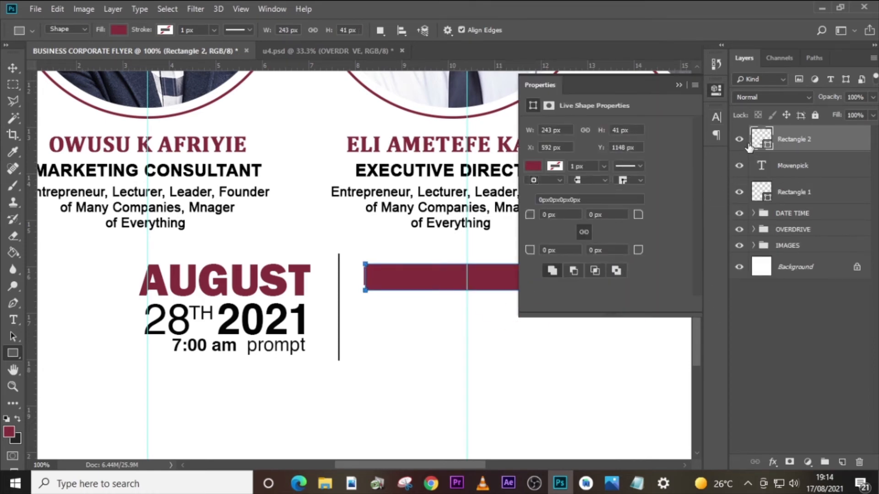
# - Move the Movenpick text layer above the Rectangle 2 layer and recolour its text white
pyautogui.doubleClick(763, 145)
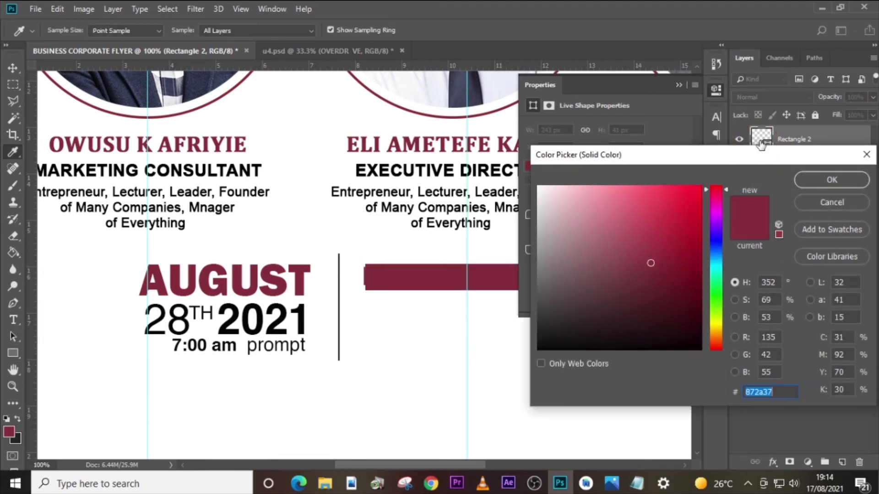
pyautogui.click(798, 180)
pyautogui.moveTo(792, 171); pyautogui.dragTo(800, 136)
pyautogui.click(717, 117)
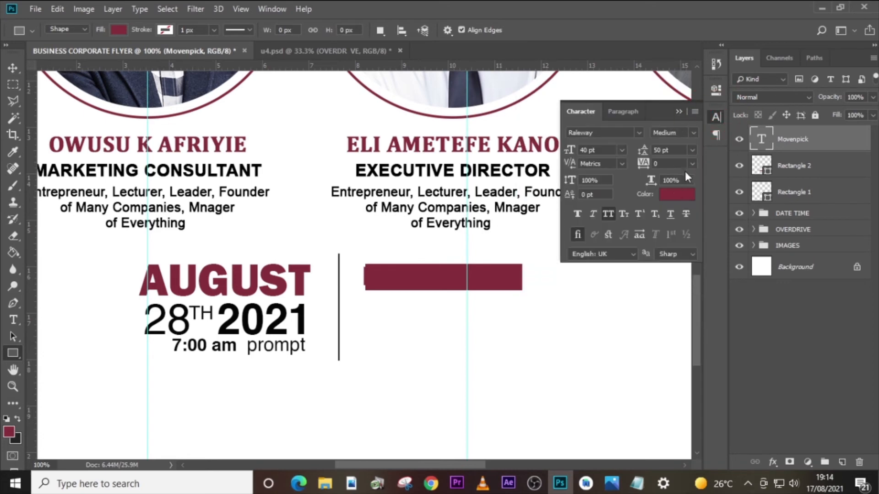
pyautogui.click(675, 194)
pyautogui.click(546, 199)
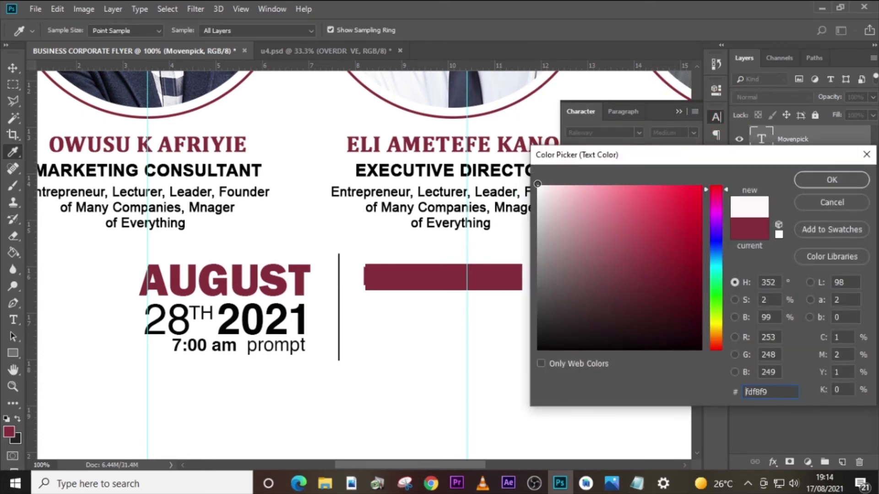
pyautogui.click(832, 179)
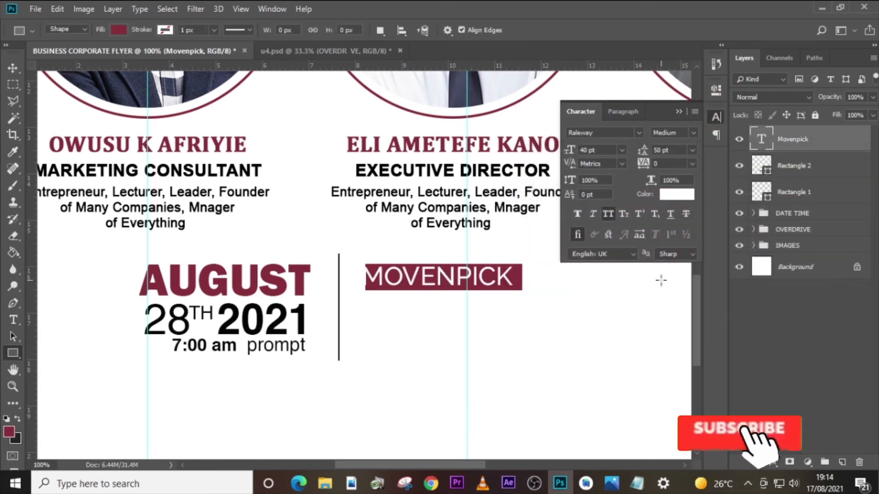
# - Nudge the MOVENPICK text right and slightly down so it sits centred on its maroon rectangle
pyautogui.press('v')
pyautogui.press('Right')
pyautogui.press('Right')
pyautogui.press('Right')
pyautogui.press('Right')
pyautogui.press('Right')
pyautogui.press('Right')
pyautogui.press('Right')
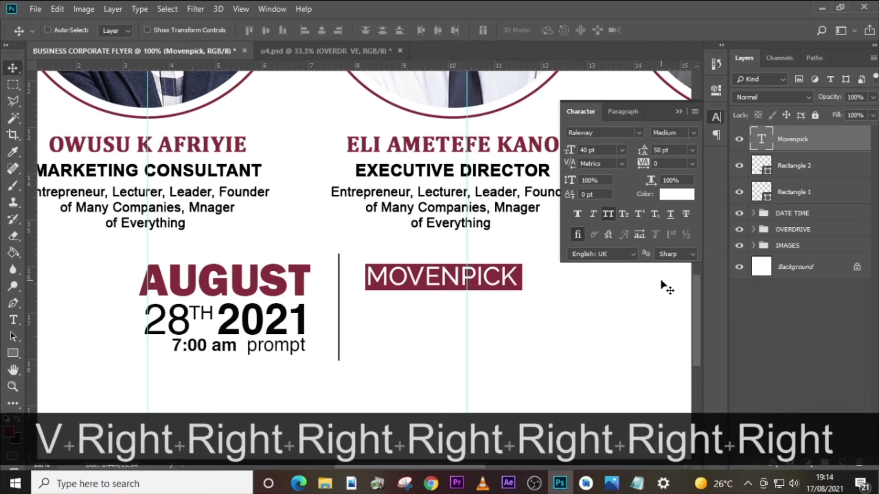
pyautogui.press('Down')
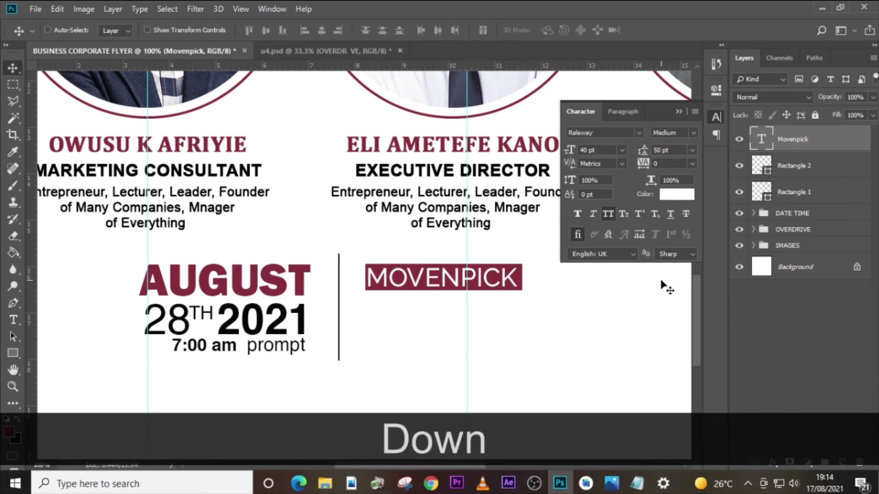
pyautogui.press('Right')
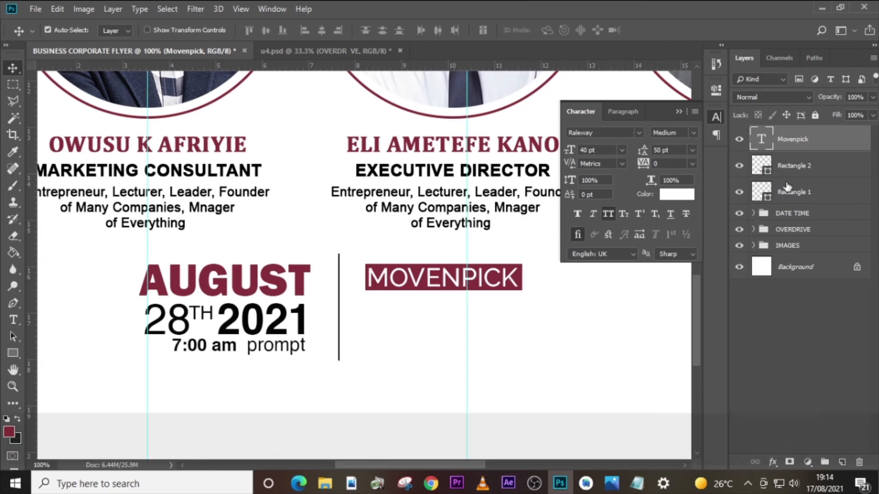
# - Nudge the MOVENPICK text and its maroon rectangle together to the right, further from the divider line
pyautogui.keyDown('ctrl'); pyautogui.click(794, 169); pyautogui.keyUp('ctrl')
pyautogui.press('Right')
pyautogui.press('Right')
pyautogui.press('Right')
pyautogui.press('Right')
pyautogui.press('Right')
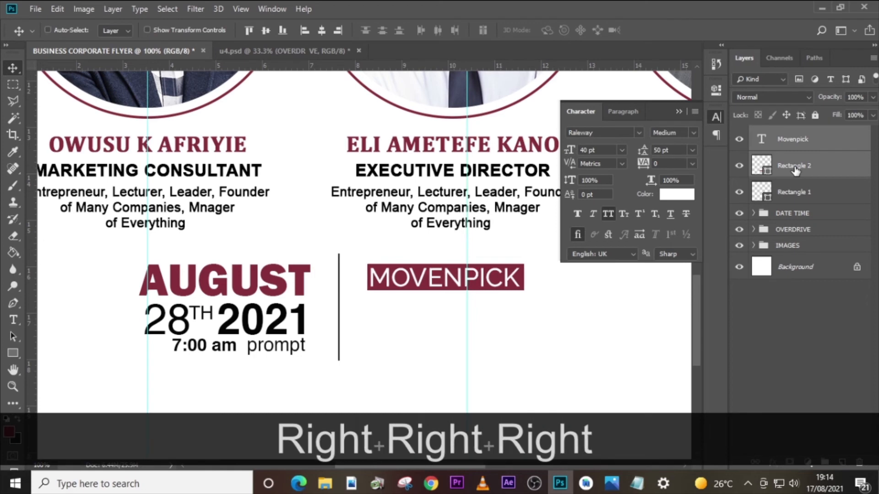
pyautogui.press('Right')
pyautogui.press('Right')
pyautogui.press('Right')
pyautogui.press('Right')
pyautogui.press('Right')
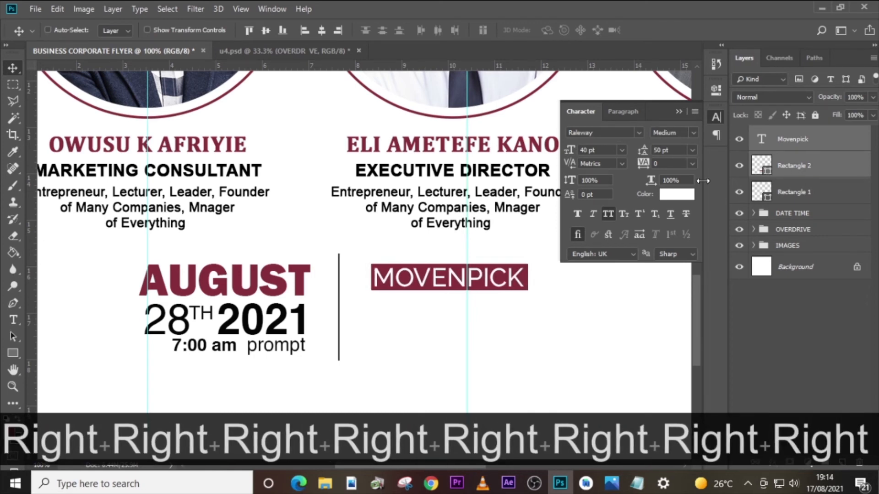
# - Add vertical guides at the MOVENPICK rectangle's left edge and at the right end of the 7:00 am prompt line
pyautogui.moveTo(32, 288); pyautogui.dragTo(372, 316)
pyautogui.moveTo(29, 300); pyautogui.dragTo(305, 330)
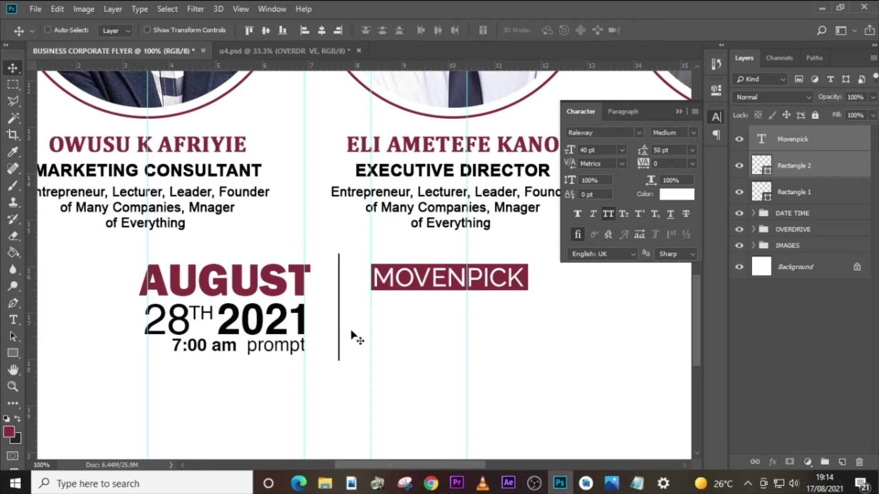
# - Duplicate the Movenpick text layer, place the copy below the maroon rectangle and colour it black (000000)
pyautogui.click(798, 138)
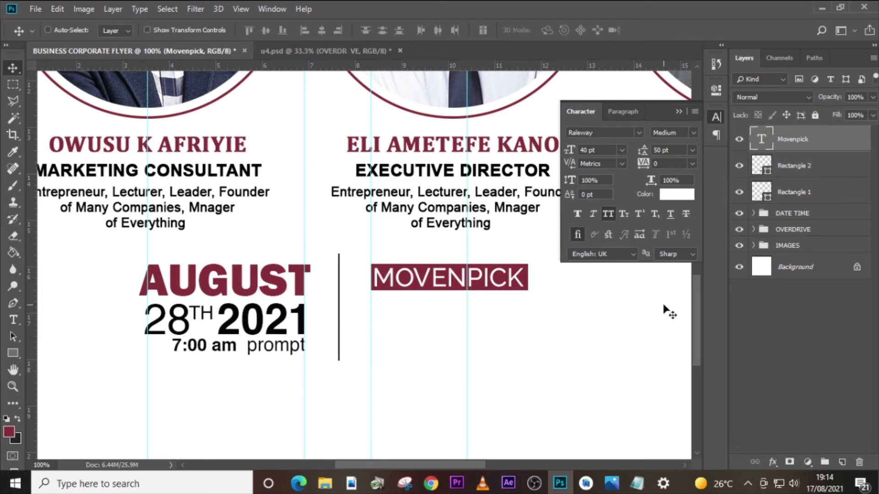
pyautogui.hotkey('ctrl', 'j')
pyautogui.hotkey('shift', 'Down')
pyautogui.hotkey('shift', 'Down')
pyautogui.hotkey('shift', 'Down')
pyautogui.hotkey('shift', 'Down')
pyautogui.hotkey('shift', 'Down')
pyautogui.hotkey('shift', 'Down')
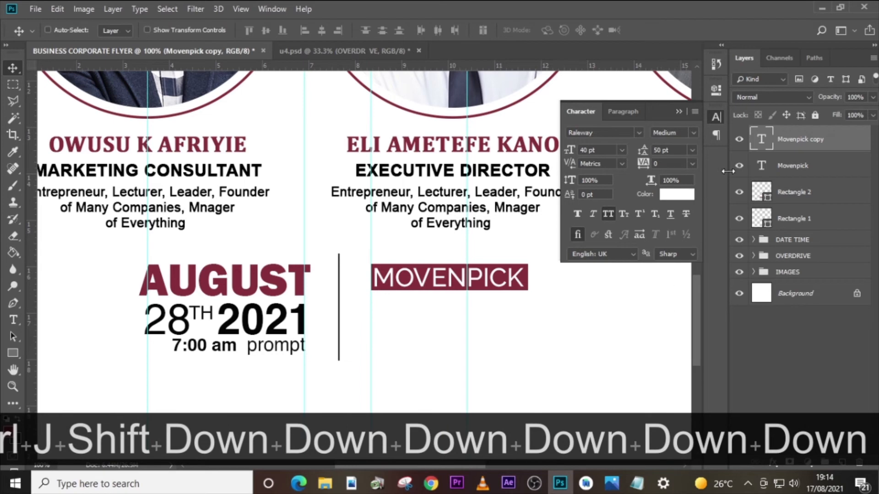
pyautogui.click(677, 194)
pyautogui.click(540, 348)
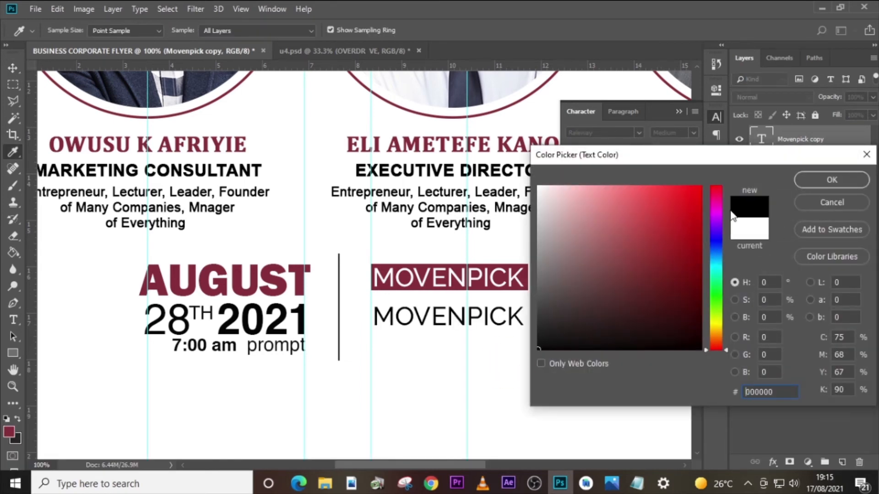
pyautogui.click(832, 179)
# - Copy the lines Ambassador Hotel and Accra, Ghana from U4.txt in Notepad and replace the black MOVENPICK copy's text with them in Photoshop
pyautogui.click(637, 483)
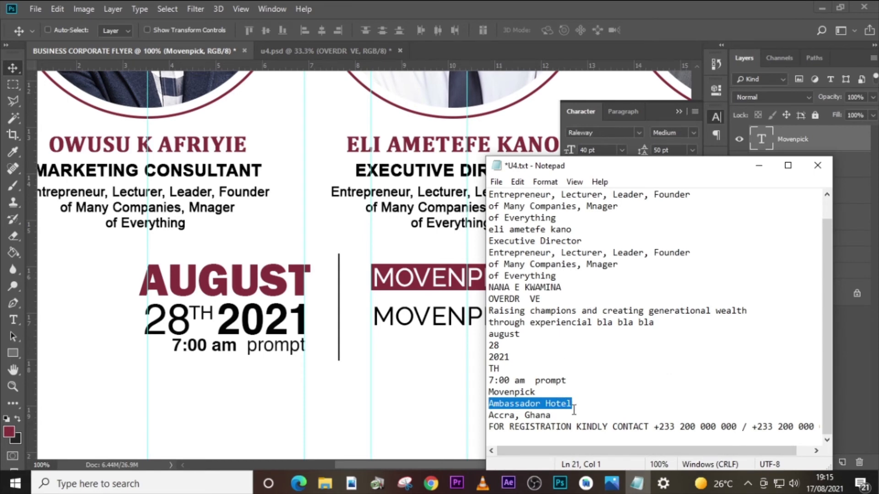
pyautogui.moveTo(560, 415); pyautogui.dragTo(487, 407)
pyautogui.hotkey('ctrl', 'c')
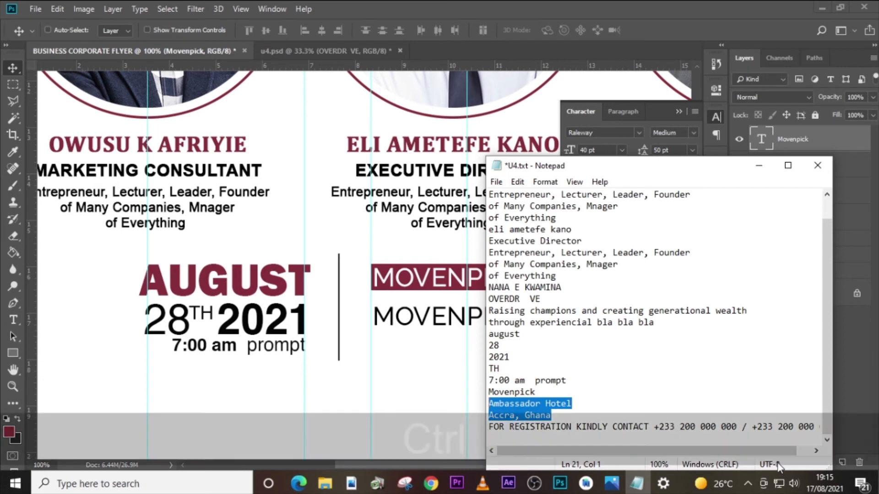
pyautogui.click(762, 140)
pyautogui.doubleClick(762, 139)
pyautogui.hotkey('ctrl', 'v')
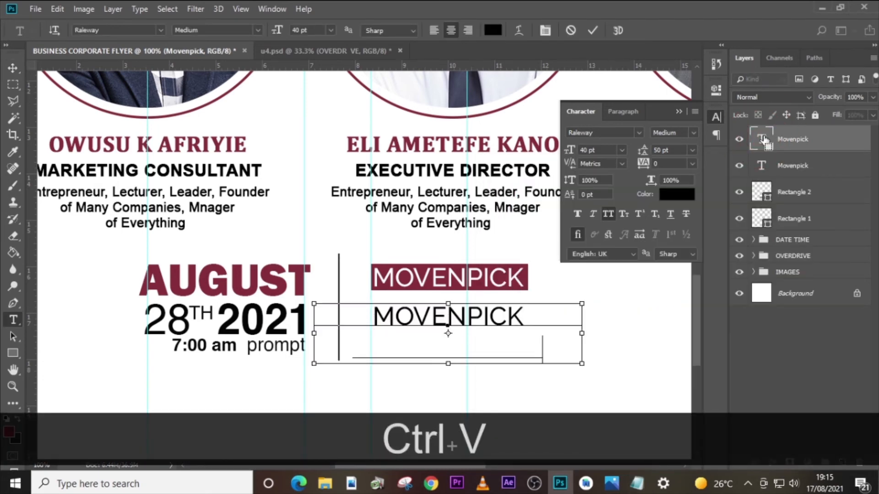
# - Left-align the Ambassador Hotel text and move it to start at the guide beneath the MOVENPICK rectangle
pyautogui.click(623, 113)
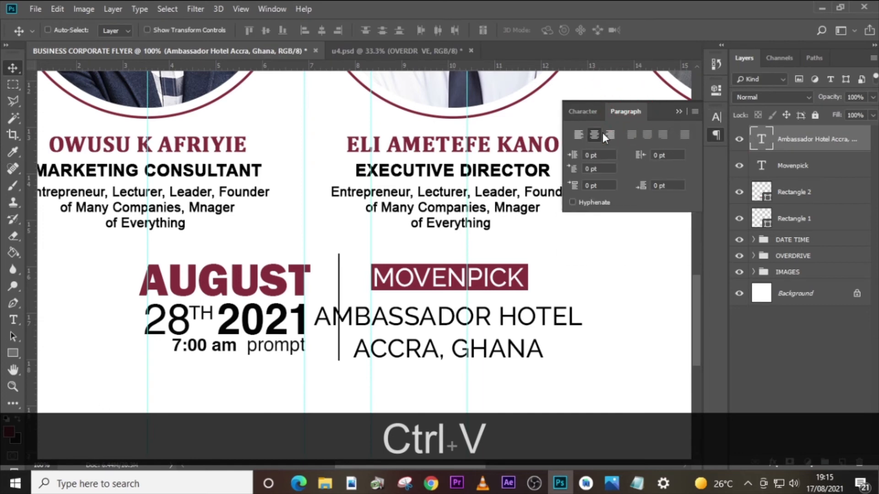
pyautogui.click(579, 135)
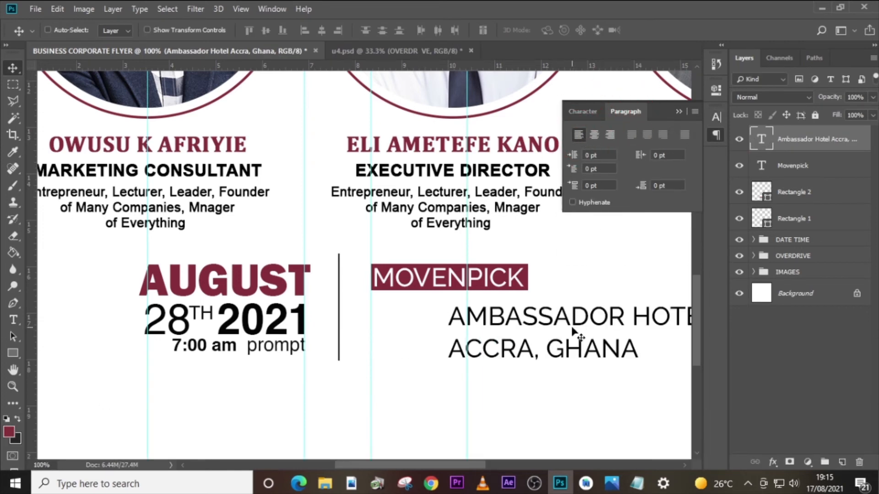
pyautogui.moveTo(576, 334); pyautogui.dragTo(499, 320)
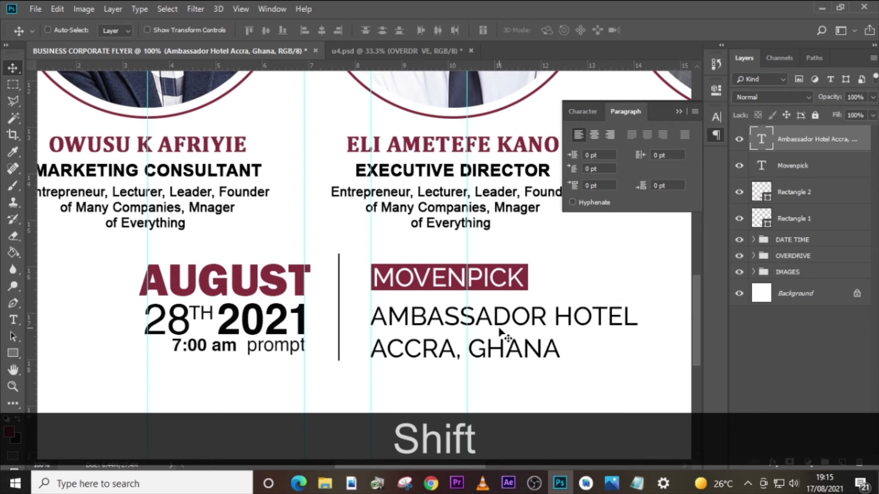
# - Turn off All Caps for the Ambassador Hotel text and set its leading to 40 pt
pyautogui.click(581, 111)
pyautogui.click(607, 214)
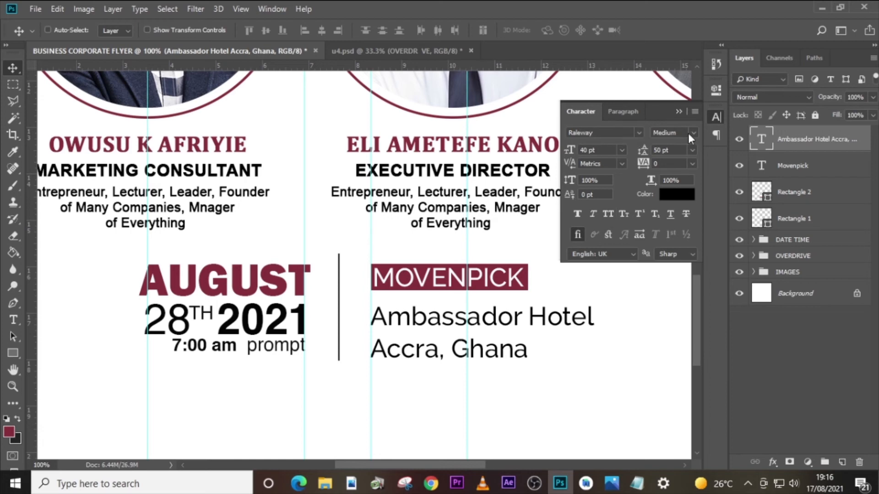
pyautogui.click(582, 149)
pyautogui.click(677, 149)
pyautogui.write('40')
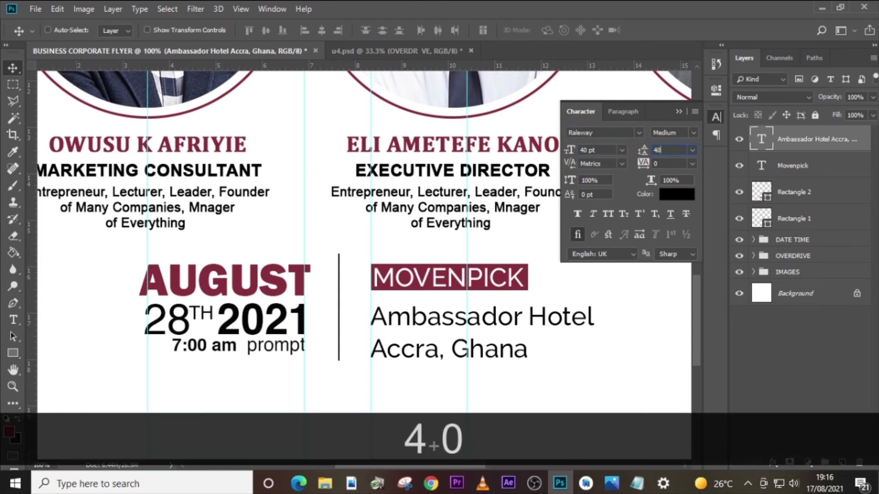
pyautogui.press('Return')
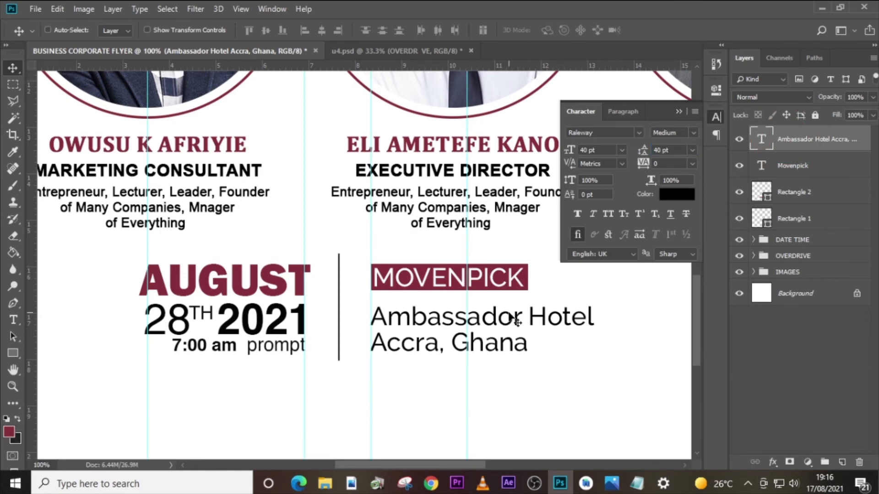
# - Nudge the Ambassador Hotel text up closer to the MOVENPICK rectangle, keeping its left edge on the guide
pyautogui.press('Left')
pyautogui.press('Left')
pyautogui.press('Left')
pyautogui.press('Left')
pyautogui.press('Up')
pyautogui.press('Up')
pyautogui.press('Up')
pyautogui.press('Up')
pyautogui.press('Up')
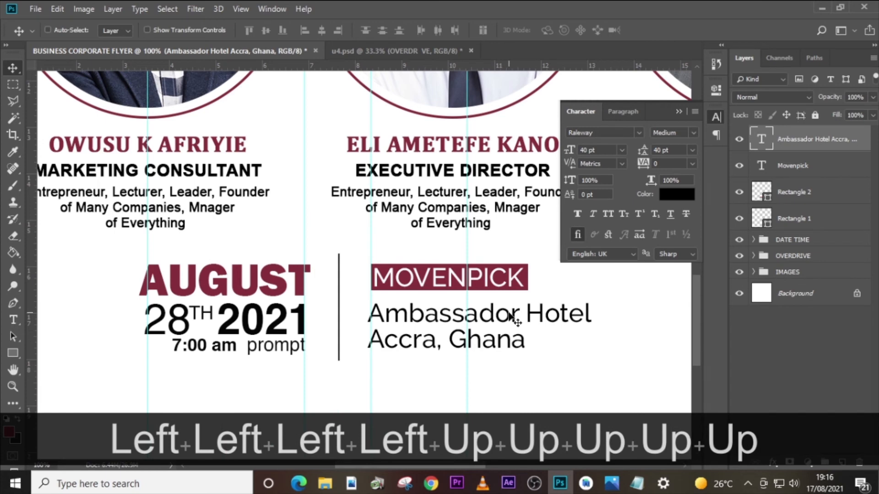
pyautogui.press('Up')
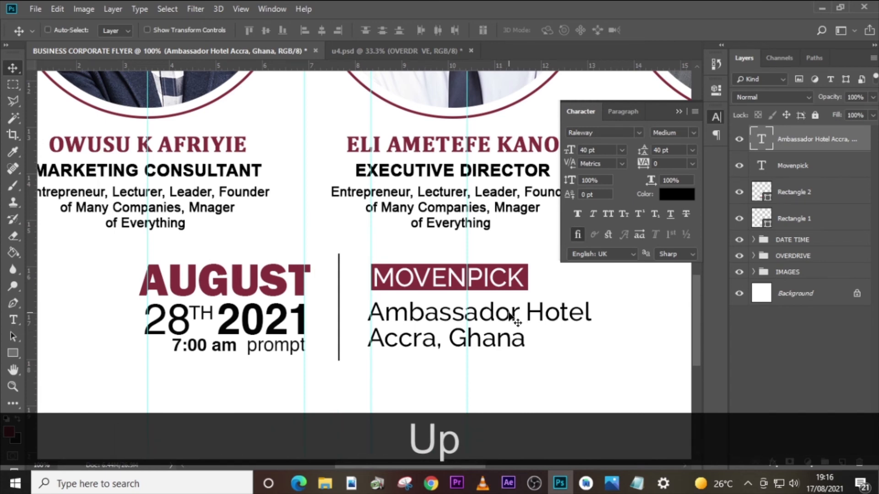
pyautogui.press('Right')
pyautogui.press('Right')
pyautogui.press('Right')
pyautogui.press('Right')
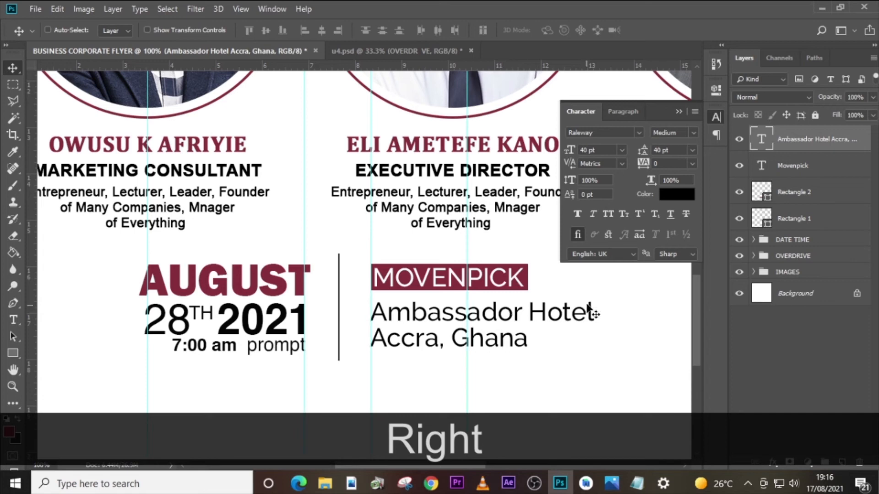
# - Group the Ambassador Hotel, Movenpick, Rectangle 2 and Rectangle 1 layers and name the group VENUE
pyautogui.press('ctrl')
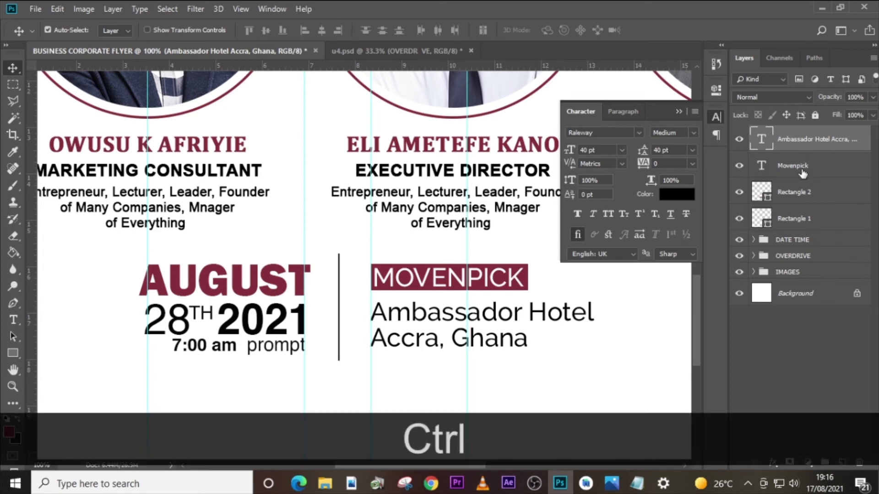
pyautogui.keyDown('ctrl'); pyautogui.click(802, 171); pyautogui.keyUp('ctrl')
pyautogui.keyDown('ctrl'); pyautogui.click(789, 192); pyautogui.keyUp('ctrl')
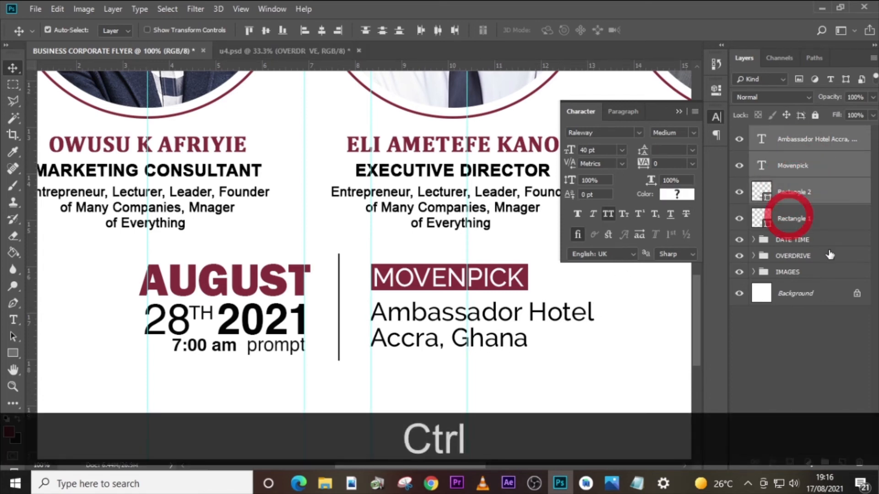
pyautogui.keyDown('ctrl'); pyautogui.click(790, 218); pyautogui.keyUp('ctrl')
pyautogui.hotkey('ctrl', 'g')
pyautogui.doubleClick(786, 133)
pyautogui.write('V')
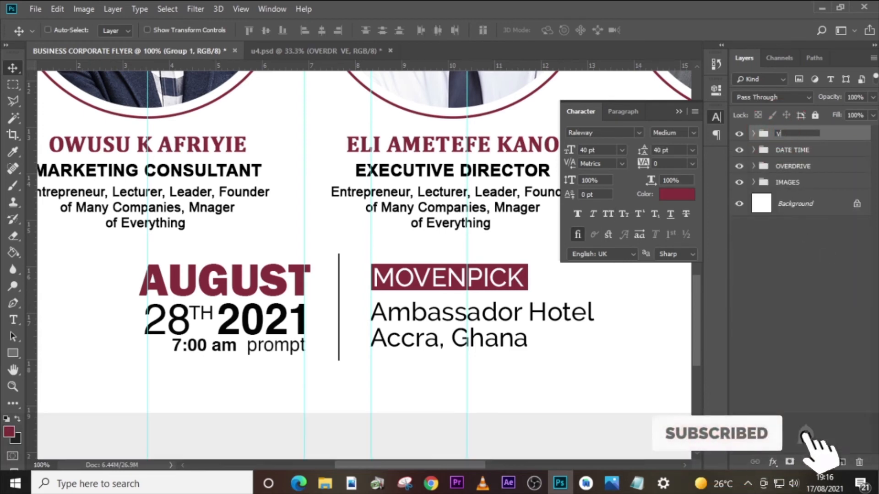
pyautogui.write('ENUE')
pyautogui.press('Return')
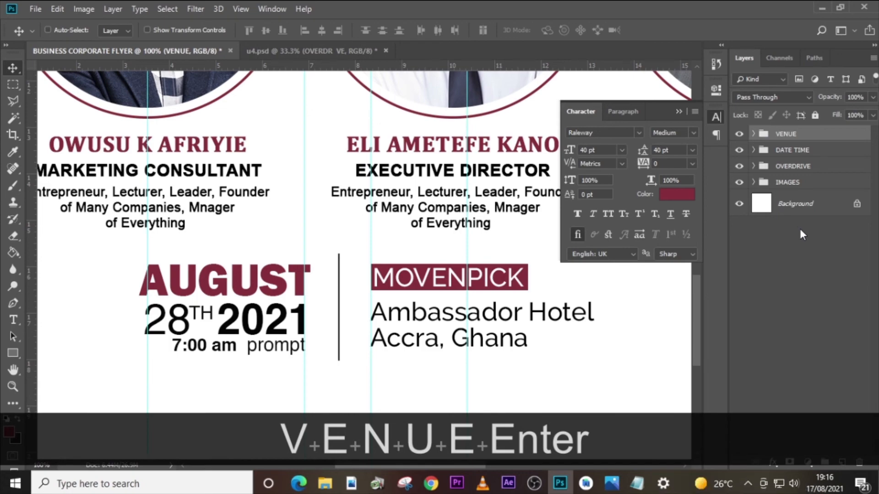
# - Centre the VENUE and DATE TIME groups together on the page's vertical centre guide and nudge them up slightly
pyautogui.hotkey('ctrl', '0')
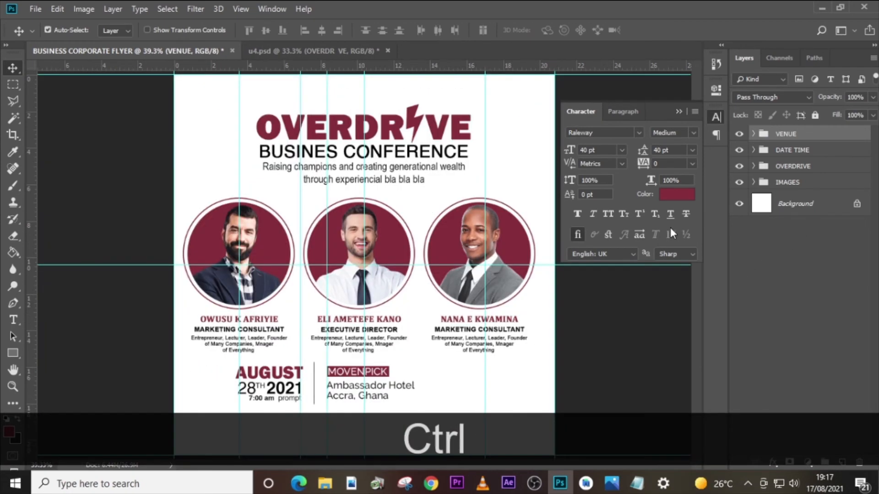
pyautogui.hotkey('ctrl', ';')
pyautogui.hotkey('ctrl', ';')
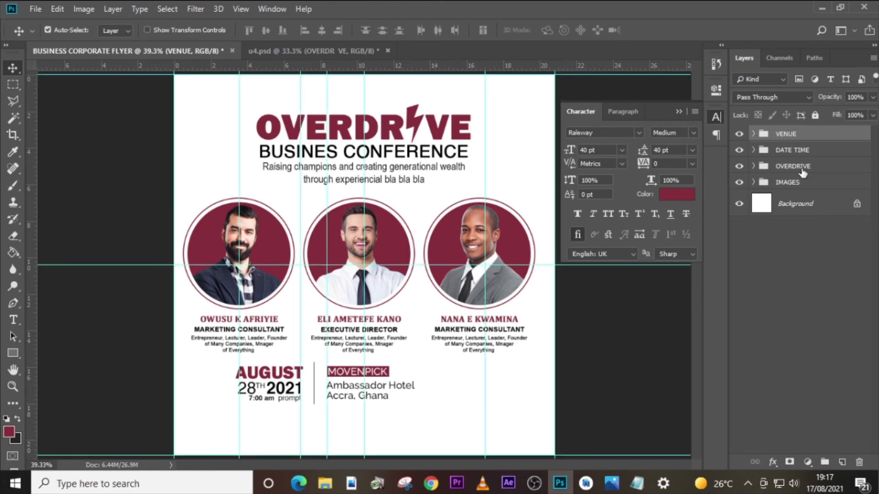
pyautogui.keyDown('ctrl'); pyautogui.click(802, 151); pyautogui.keyUp('ctrl')
pyautogui.hotkey('ctrl', 't')
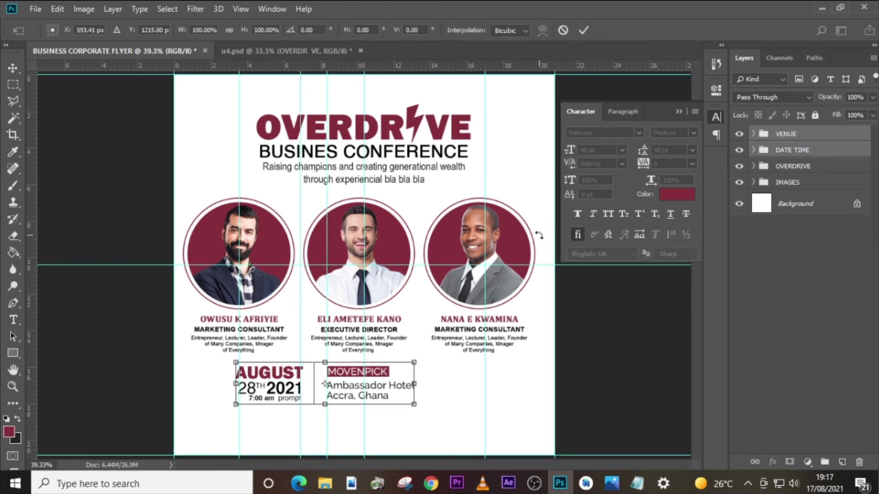
pyautogui.moveTo(324, 383); pyautogui.dragTo(364, 384)
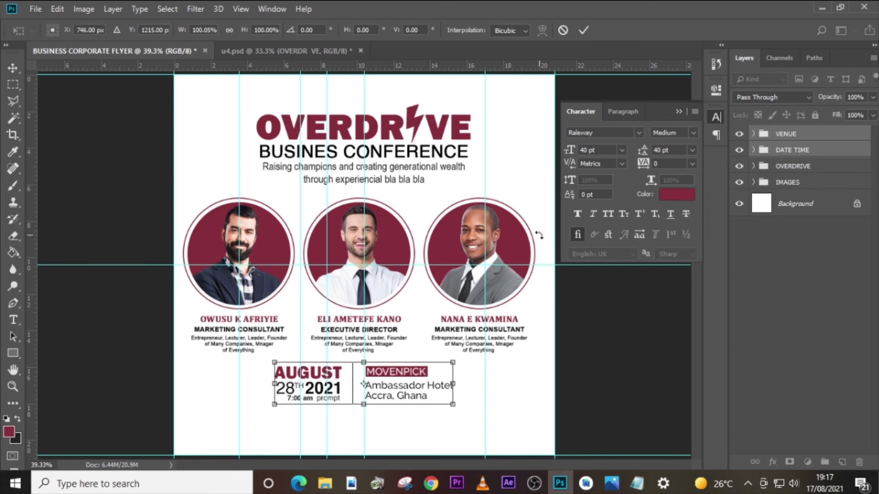
pyautogui.press('Return')
pyautogui.press('Up')
pyautogui.press('Up')
pyautogui.press('Up')
pyautogui.press('Up')
pyautogui.press('Up')
pyautogui.press('Up')
pyautogui.press('Up')
pyautogui.press('Up')
pyautogui.press('Up')
pyautogui.press('Up')
pyautogui.press('Up')
pyautogui.press('Up')
pyautogui.press('Up')
pyautogui.press('Up')
pyautogui.press('Up')
pyautogui.press('Up')
pyautogui.press('Up')
pyautogui.press('Up')
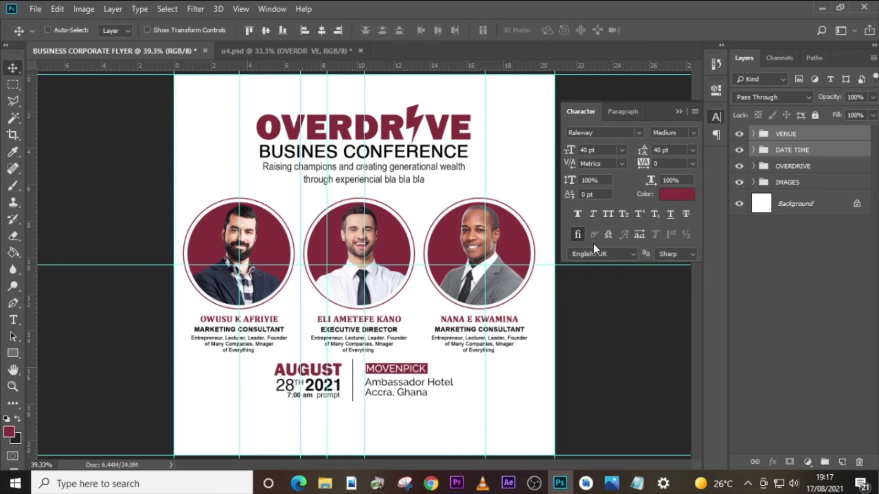
# - Move the VENUE, DATE TIME, OVERDRIVE and IMAGES groups up together to free space at the flyer's bottom
pyautogui.click(781, 183)
pyautogui.keyDown('shift'); pyautogui.click(786, 136); pyautogui.keyUp('shift')
pyautogui.hotkey('shift', 'Up')
pyautogui.hotkey('shift', 'Up')
pyautogui.hotkey('shift', 'Up')
pyautogui.hotkey('shift', 'Up')
pyautogui.hotkey('shift', 'Up')
pyautogui.hotkey('shift', 'Up')
pyautogui.hotkey('shift', 'Up')
pyautogui.hotkey('shift', 'Up')
pyautogui.hotkey('shift', 'Up')
pyautogui.hotkey('shift', 'Up')
pyautogui.hotkey('shift', 'Up')
pyautogui.hotkey('shift', 'Up')
pyautogui.hotkey('shift', 'Up')
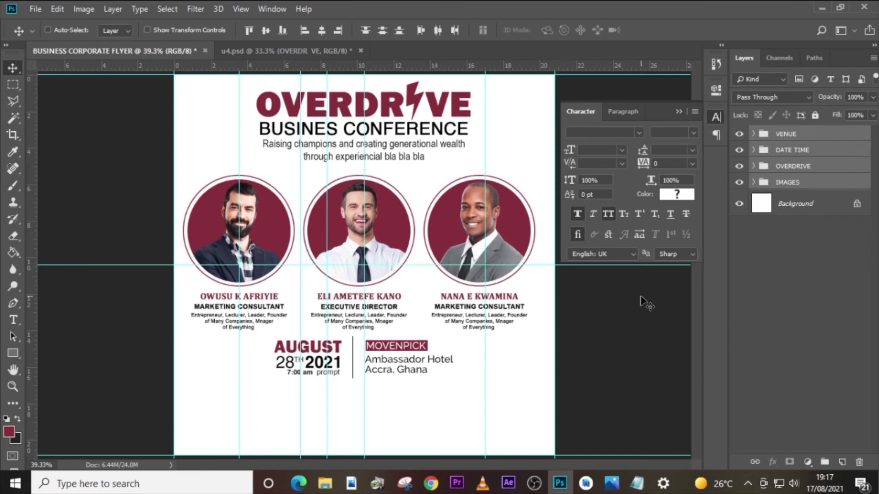
# - Nudge all four groups down slightly and raise the VENUE and DATE TIME groups closer to the speaker descriptions
pyautogui.hotkey('shift', 'Down')
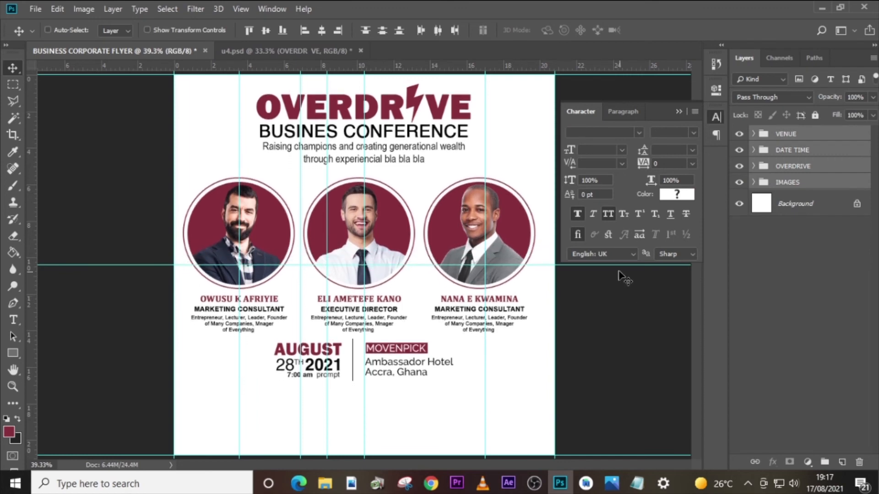
pyautogui.click(790, 147)
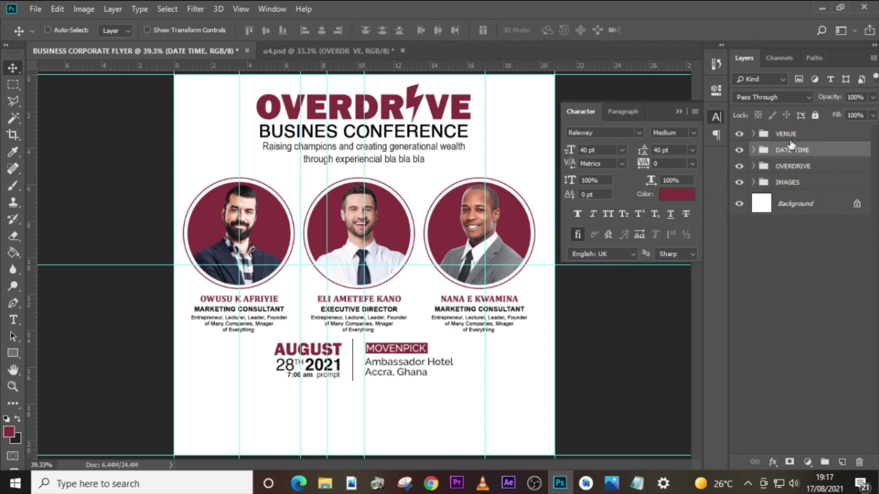
pyautogui.keyDown('ctrl'); pyautogui.click(791, 136); pyautogui.keyUp('ctrl')
pyautogui.hotkey('shift', 'Up')
pyautogui.hotkey('shift', 'Up')
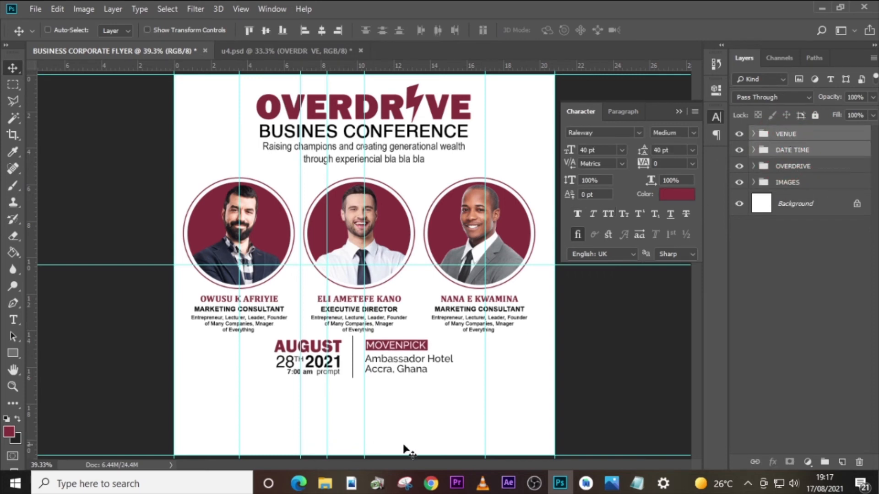
# - Draw a maroon #872a37 rectangle about 969 px by 54 px along the page's bottom edge, below the date and venue blocks
pyautogui.moveTo(313, 491)
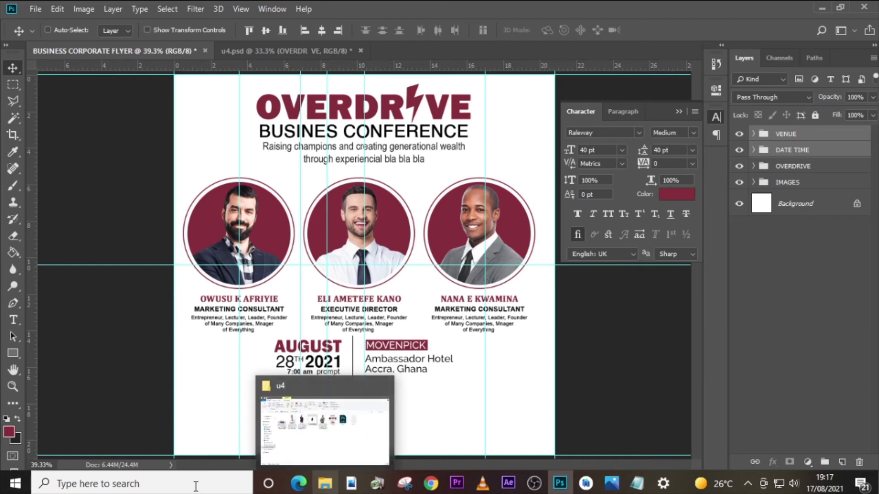
pyautogui.click(17, 350)
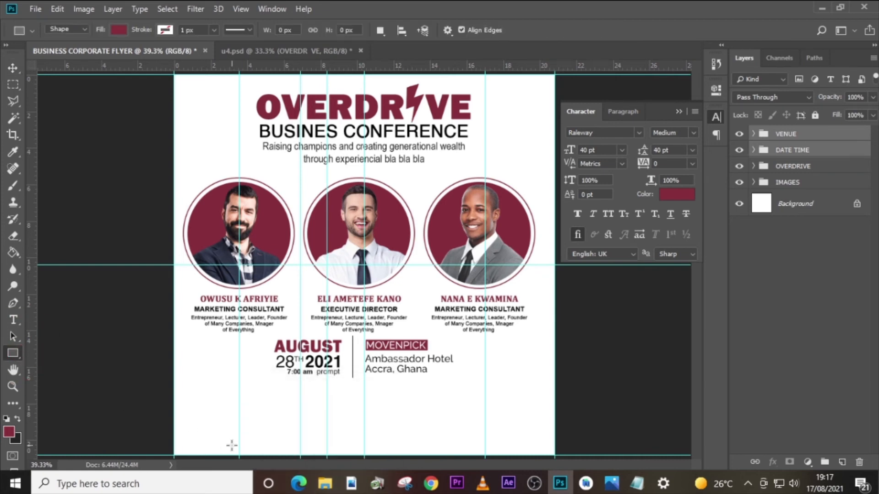
pyautogui.moveTo(239, 442); pyautogui.dragTo(484, 455)
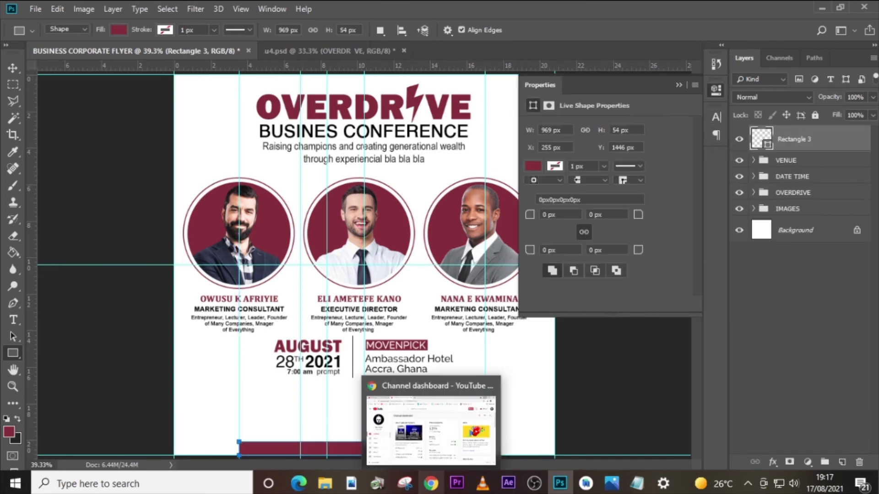
pyautogui.click(533, 166)
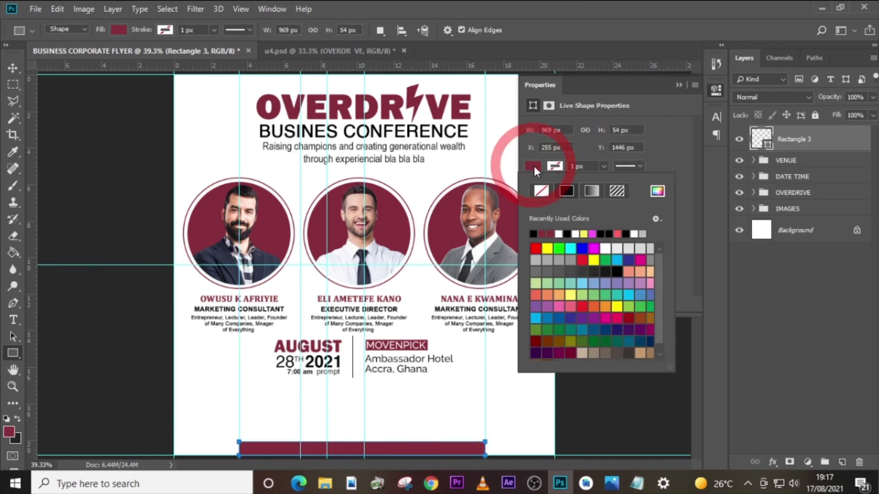
pyautogui.click(659, 188)
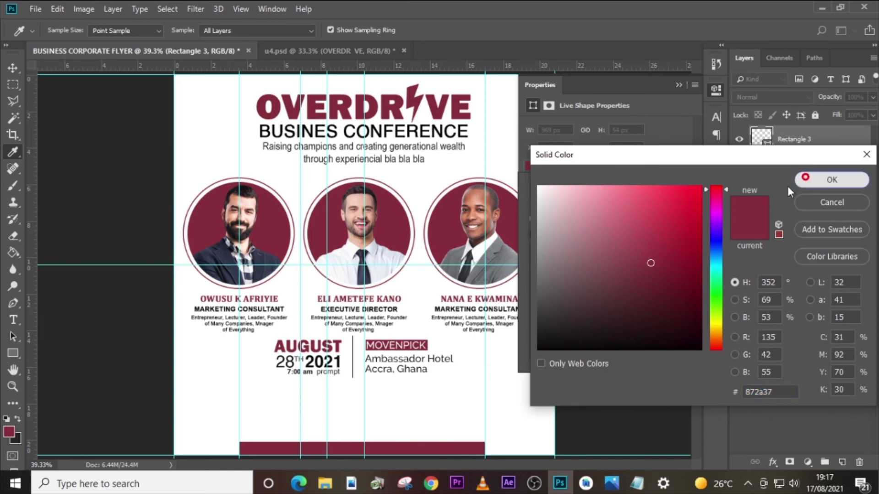
pyautogui.click(820, 180)
pyautogui.click(680, 346)
# - Nudge the bottom rectangle right to X 263 px to centre it on the page
pyautogui.hotkey('ctrl', 't')
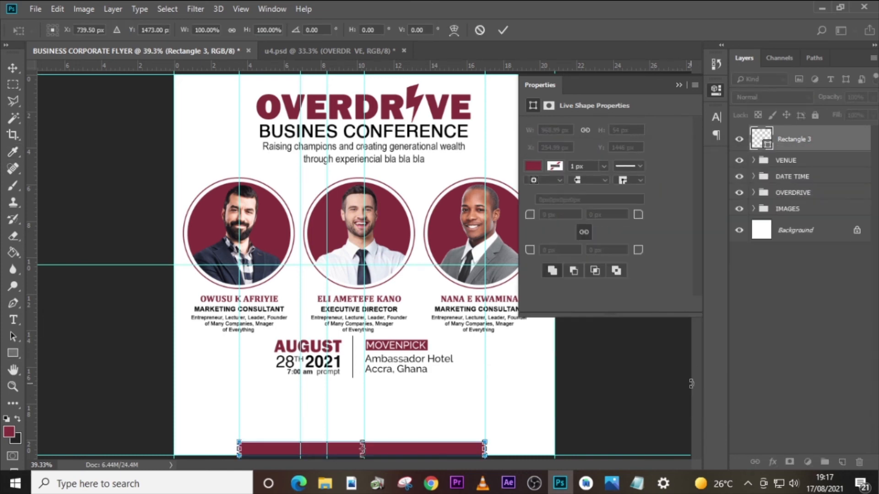
pyautogui.press('Right')
pyautogui.press('Right')
pyautogui.press('Right')
pyautogui.press('Right')
pyautogui.press('Right')
pyautogui.press('u')
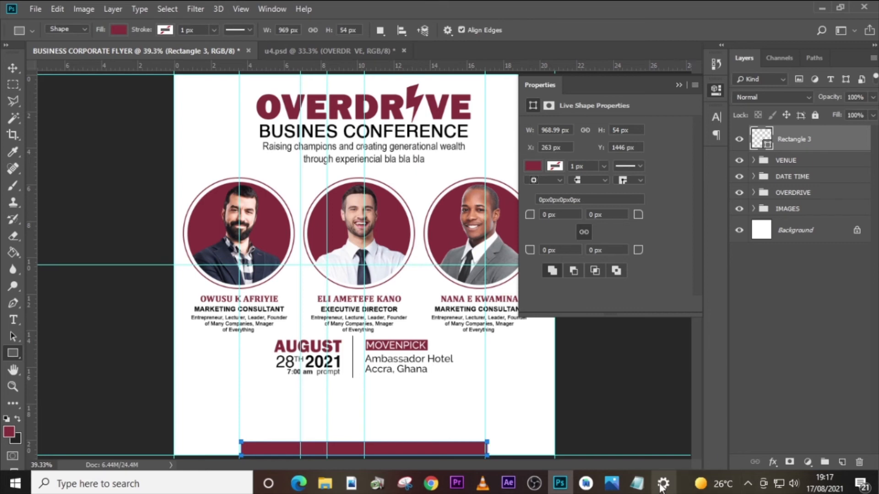
# - Copy the registration contact line from U4.txt in Notepad, add it to the flyer as text and move it onto the bottom rectangle
pyautogui.click(637, 483)
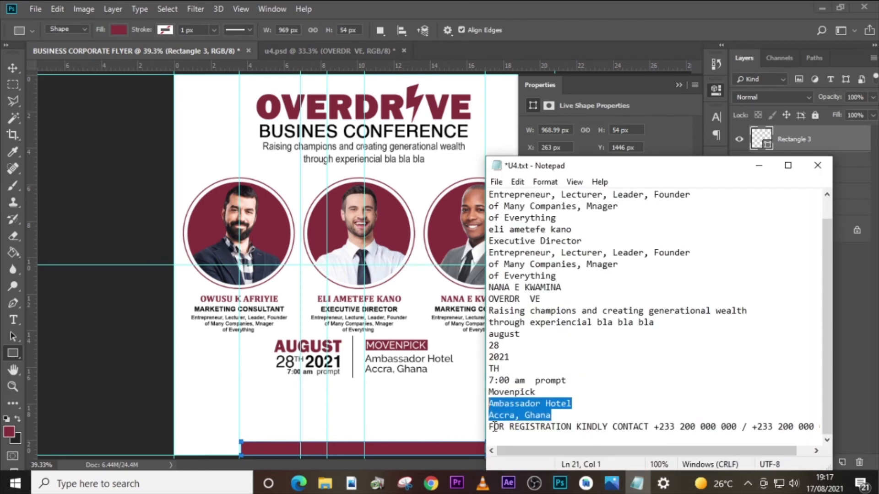
pyautogui.moveTo(491, 426); pyautogui.dragTo(834, 425)
pyautogui.hotkey('ctrl', 'c')
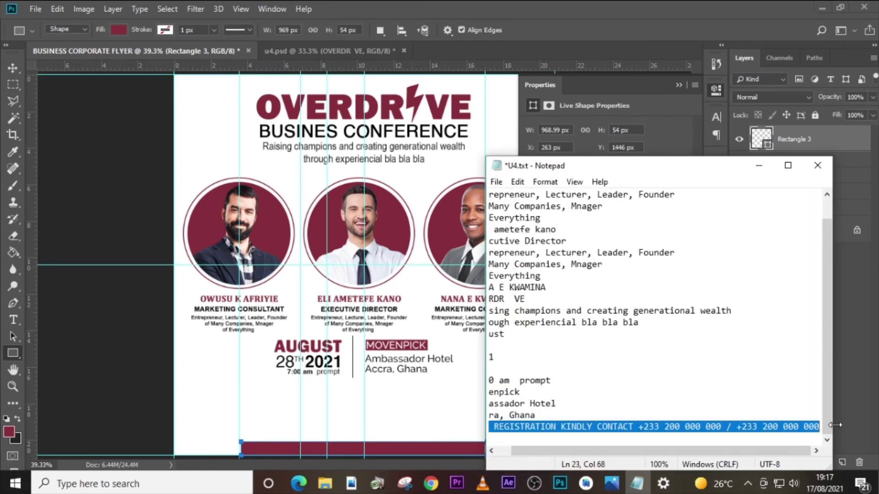
pyautogui.click(855, 126)
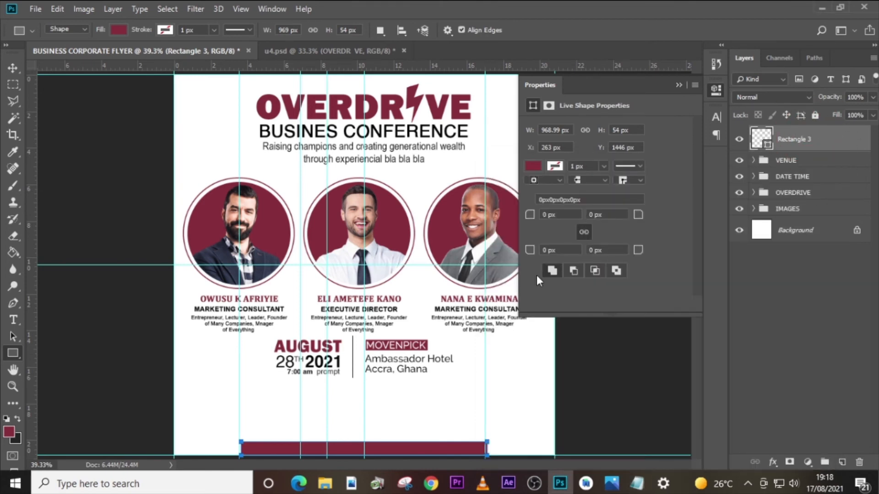
pyautogui.press('t')
pyautogui.click(345, 419)
pyautogui.hotkey('ctrl', 'v')
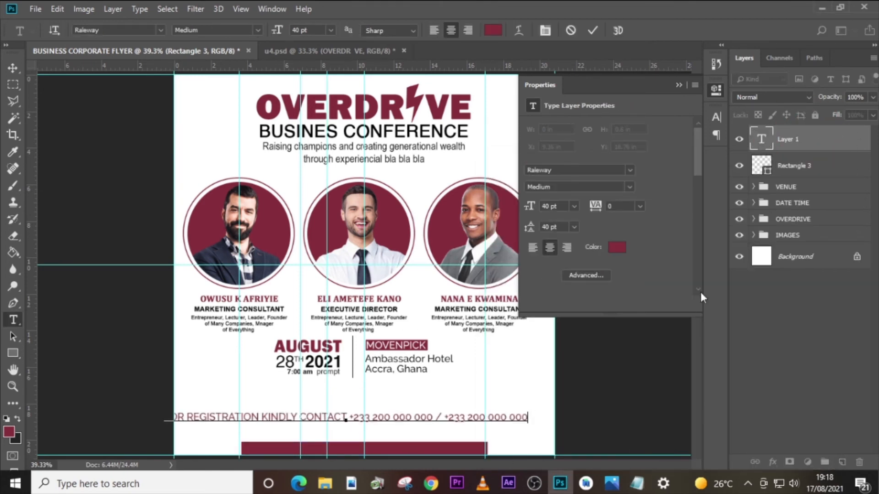
pyautogui.click(773, 138)
pyautogui.press('v')
pyautogui.moveTo(415, 434); pyautogui.dragTo(413, 465)
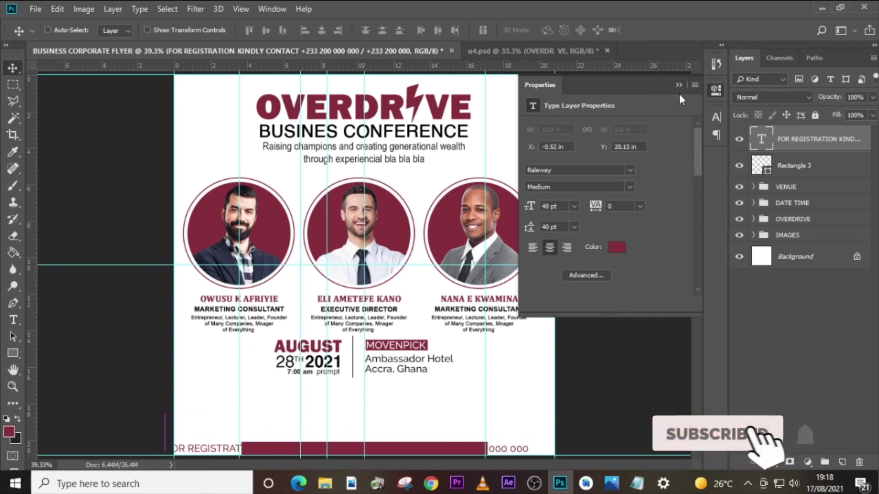
# - Format the registration text in Helvetica Regular at 20 pt with tracking 90 and all caps
pyautogui.click(720, 122)
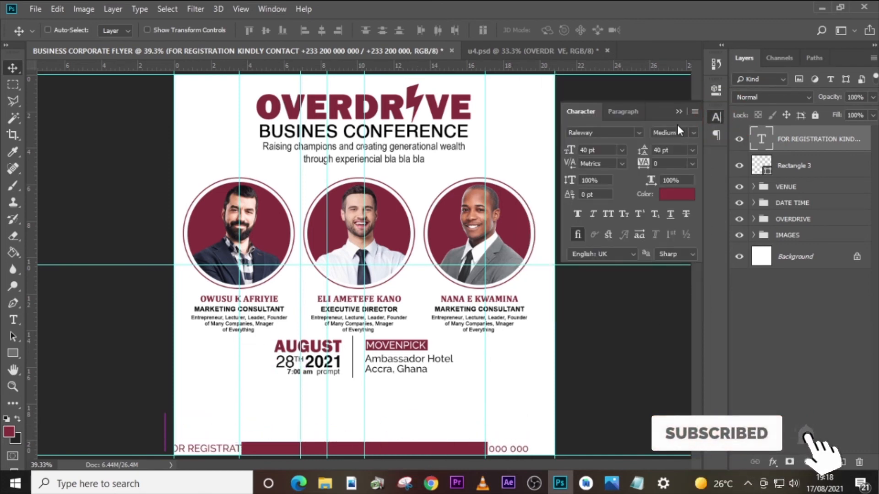
pyautogui.click(637, 134)
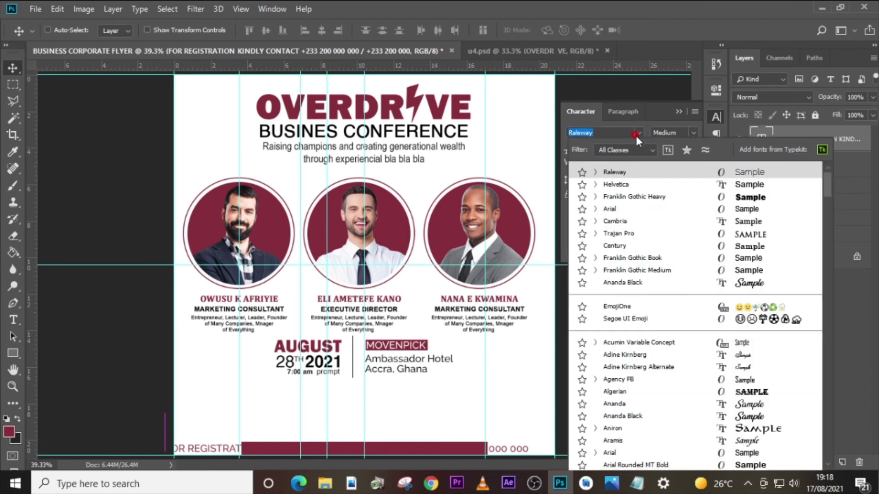
pyautogui.click(622, 186)
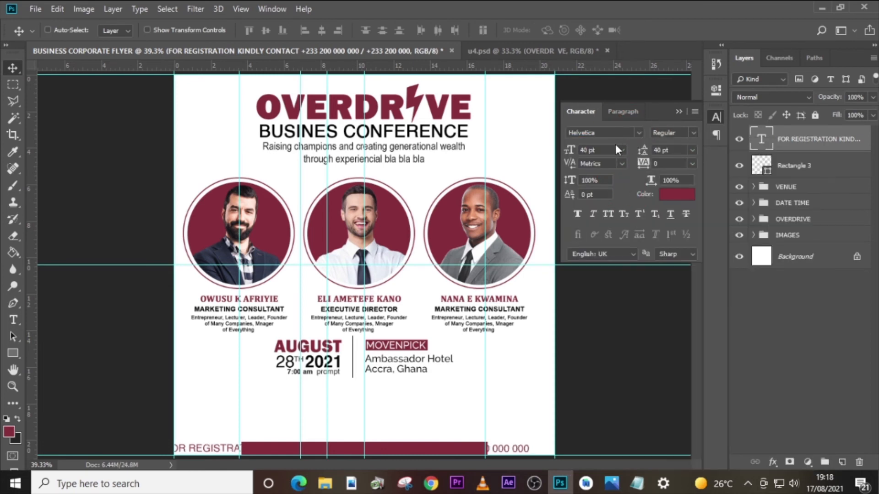
pyautogui.moveTo(603, 151); pyautogui.dragTo(541, 148)
pyautogui.write('20')
pyautogui.press('Return')
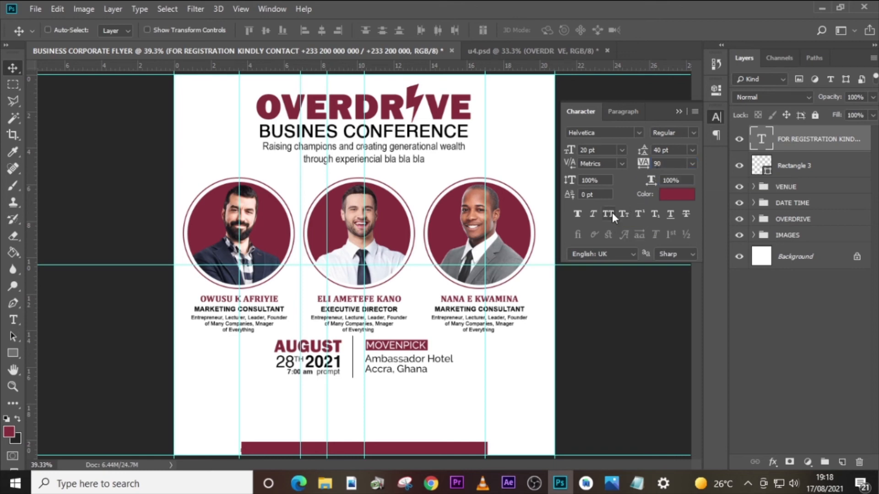
# - Set the registration text's colour to white (#ffffff)
pyautogui.click(677, 195)
pyautogui.click(553, 196)
pyautogui.moveTo(553, 197); pyautogui.dragTo(519, 179)
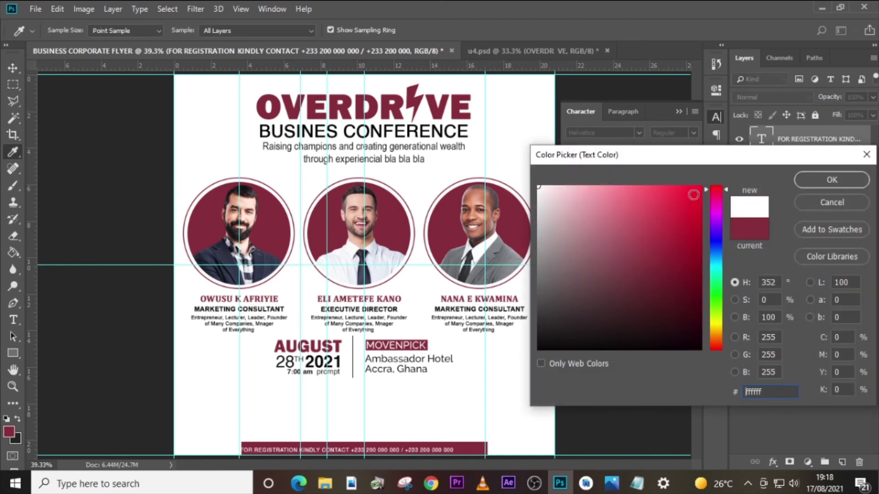
pyautogui.click(816, 180)
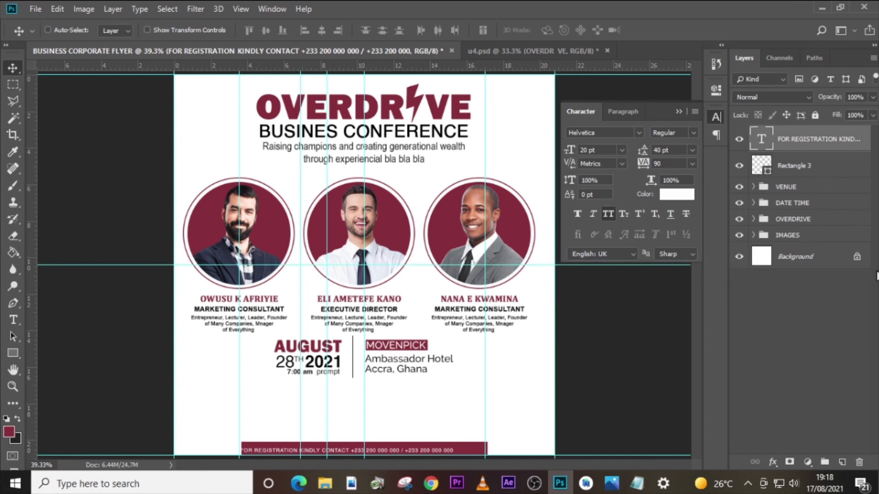
# - Shift the registration text right to about X 750 px to centre it on the bottom rectangle
pyautogui.hotkey('ctrl', 't')
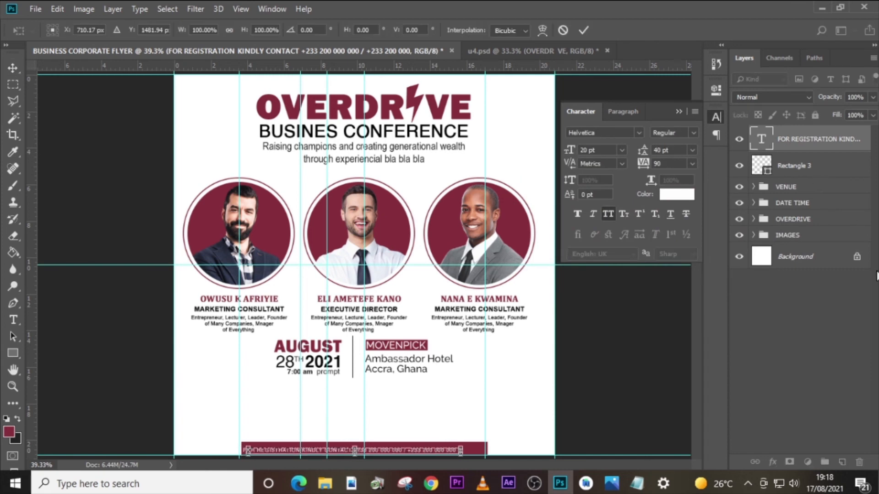
pyautogui.hotkey('shift', 'Right')
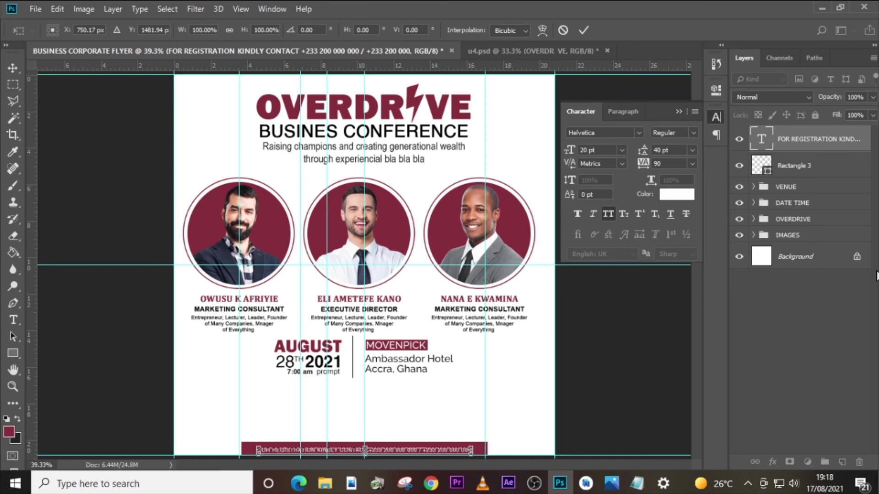
pyautogui.press('Return')
# - Make only the phone numbers in the registration line bold
pyautogui.doubleClick(761, 138)
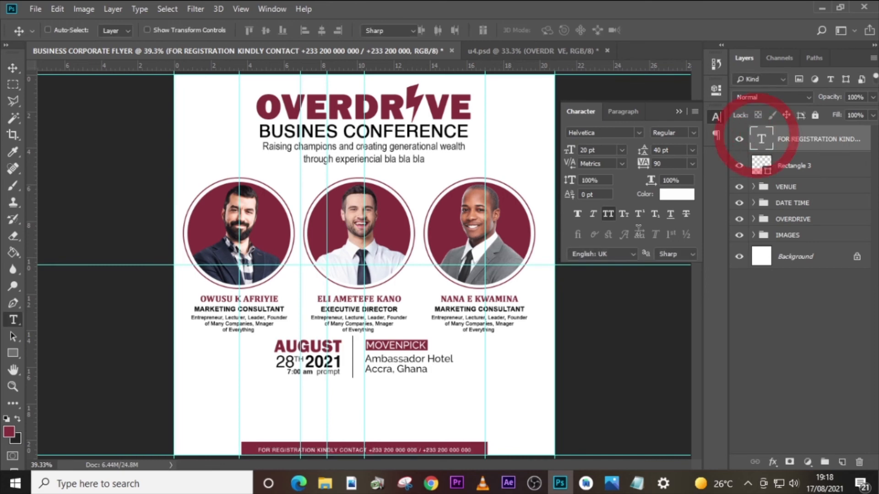
pyautogui.moveTo(366, 450); pyautogui.dragTo(481, 450)
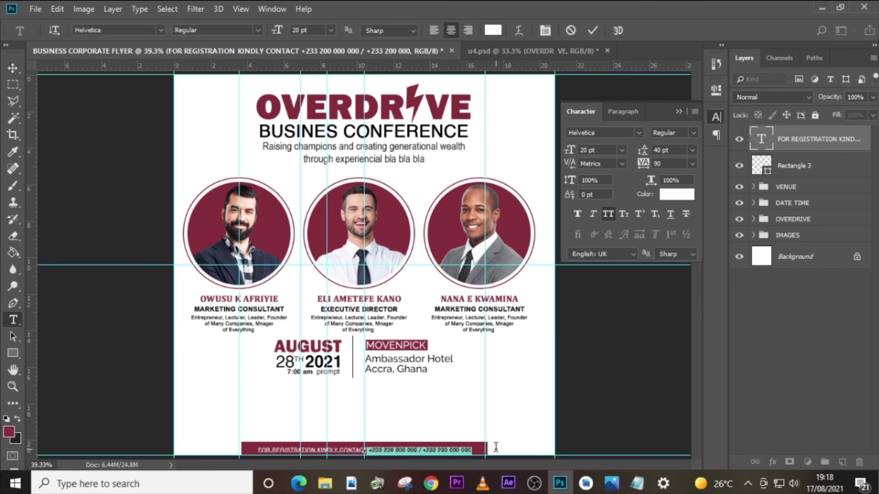
pyautogui.click(696, 136)
pyautogui.click(676, 164)
pyautogui.click(576, 215)
pyautogui.click(784, 146)
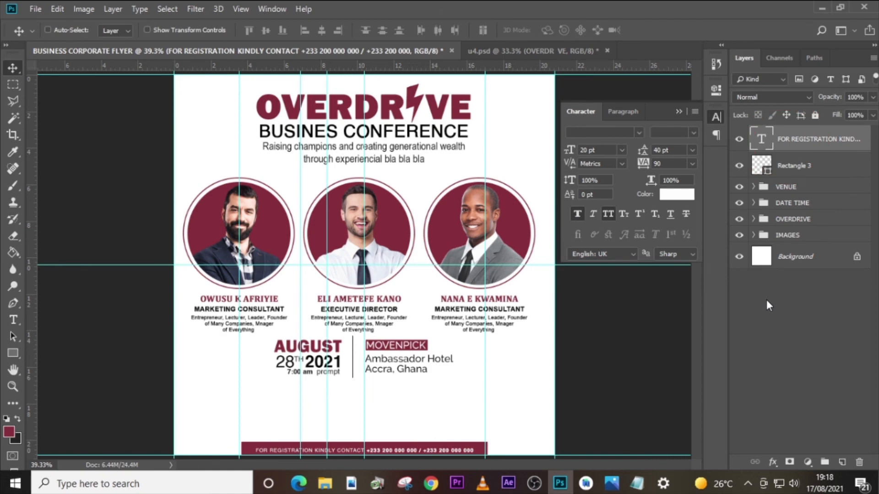
# - Nudge the registration text slightly left and up to fine-tune its position within the maroon rectangle
pyautogui.hotkey('ctrl', '+')
pyautogui.hotkey('ctrl', '+')
pyautogui.scroll(-3, 506, 298)
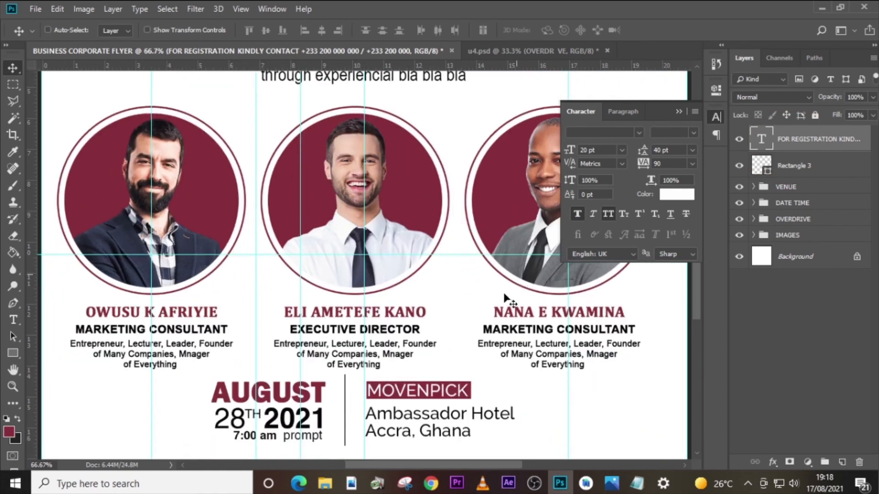
pyautogui.scroll(-3, 506, 299)
pyautogui.hotkey('ctrl', 't')
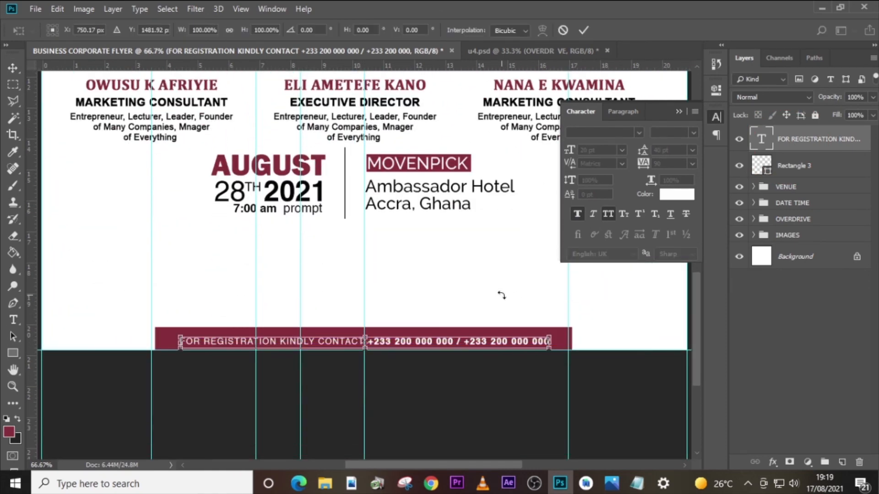
pyautogui.press('Left')
pyautogui.press('Up')
pyautogui.press('Up')
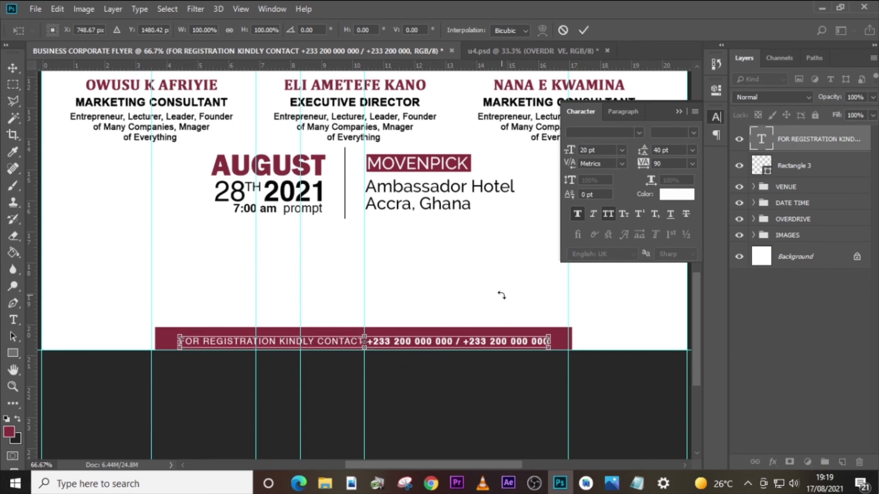
pyautogui.press('Return')
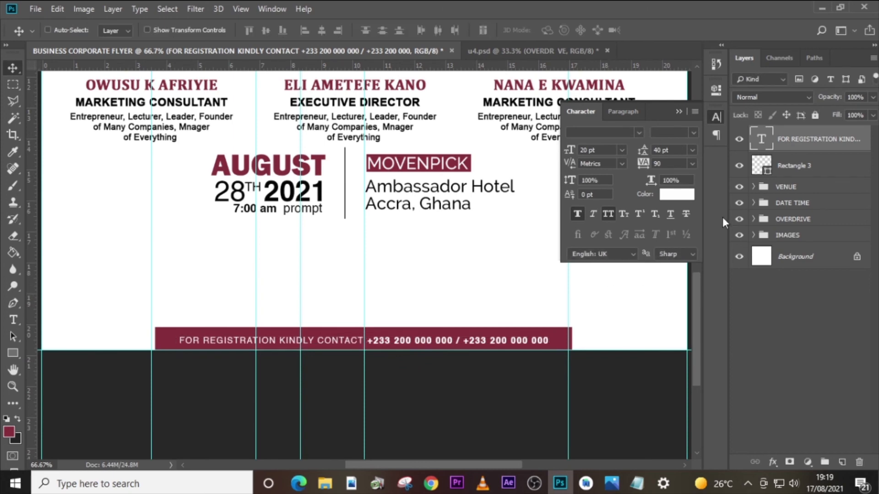
# - Nudge Rectangle 3 down slightly so the registration text sits vertically centred in its visible part
pyautogui.click(783, 170)
pyautogui.press('Down')
pyautogui.press('Down')
pyautogui.press('Down')
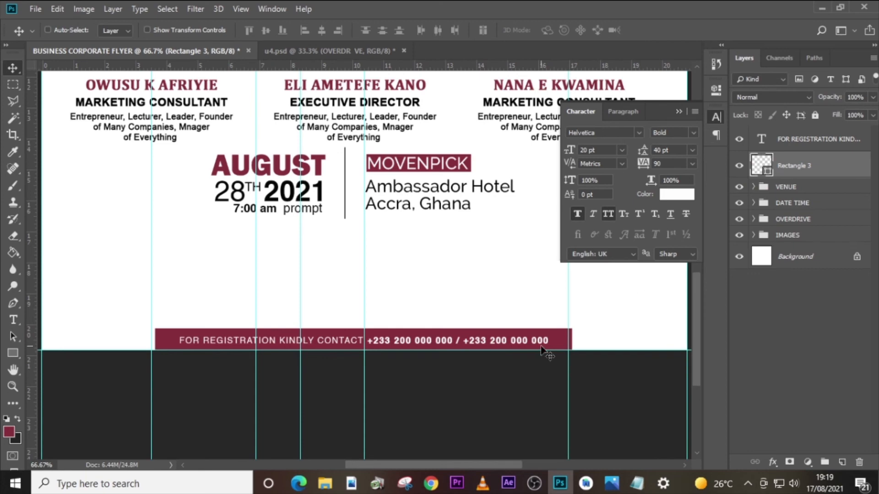
# - Place the businesspeople group image, scale it to about 21%, and position it below the date and venue blocks, layered behind Rectangle 3
pyautogui.click(325, 484)
pyautogui.moveTo(151, 188); pyautogui.dragTo(385, 333)
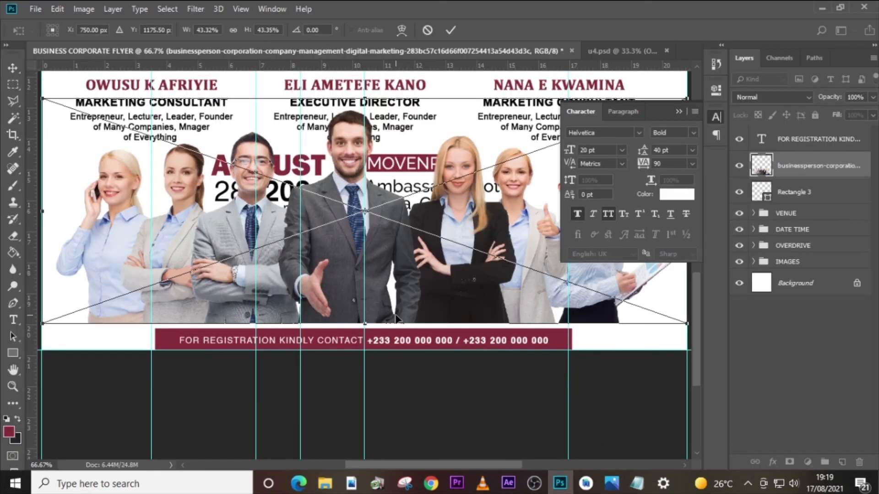
pyautogui.moveTo(687, 323); pyautogui.dragTo(539, 210)
pyautogui.moveTo(463, 209); pyautogui.dragTo(452, 279)
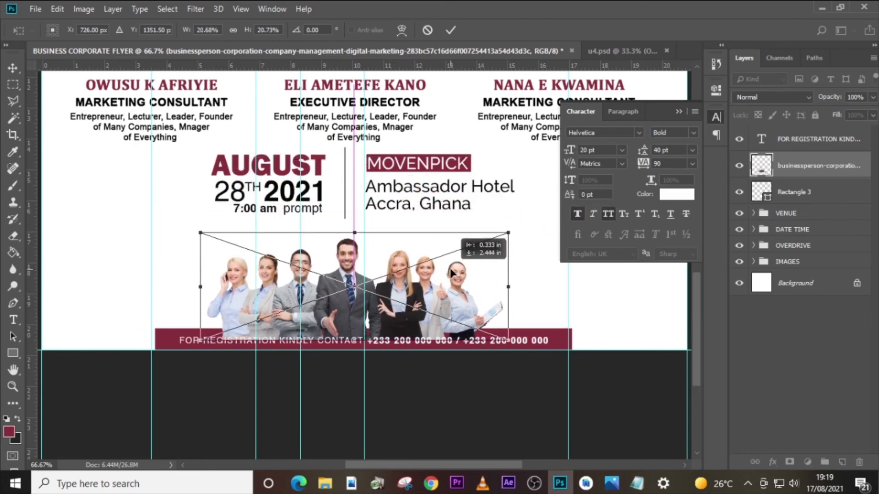
pyautogui.press('Return')
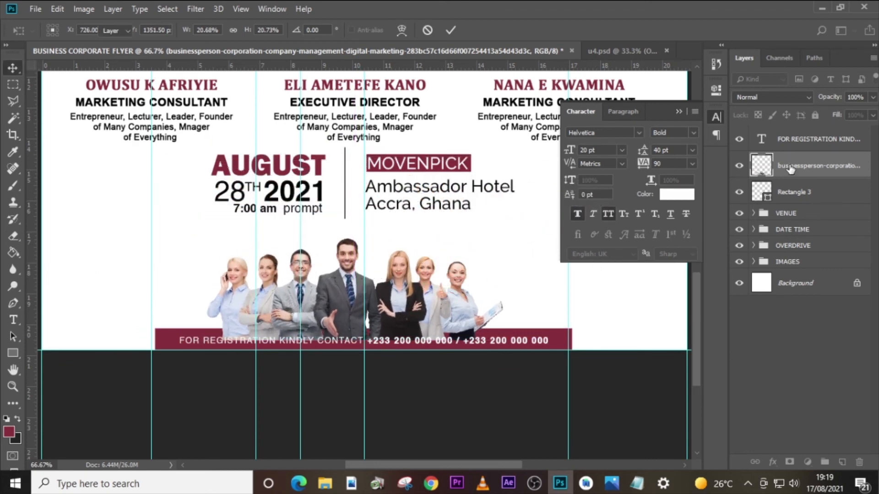
pyautogui.moveTo(794, 174); pyautogui.dragTo(785, 204)
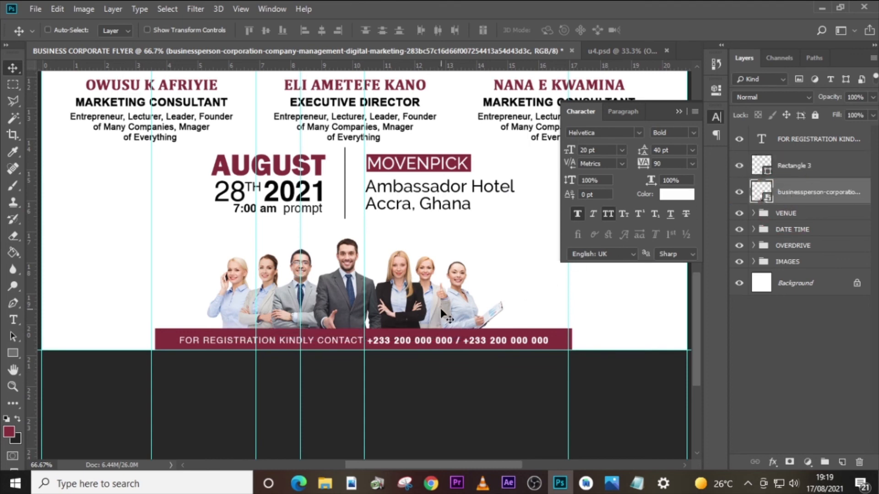
# - Nudge the businesspeople group image slightly down behind the maroon registration bar
pyautogui.press('Down')
pyautogui.press('Down')
pyautogui.press('Down')
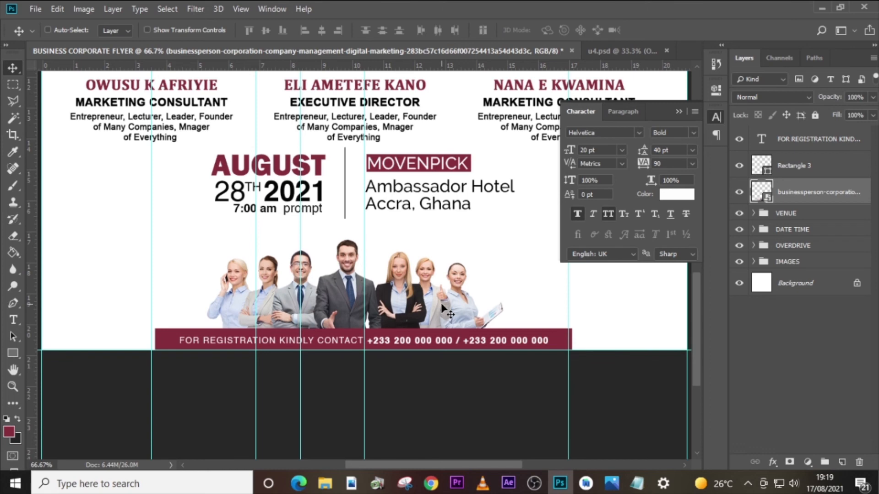
pyautogui.hotkey('ctrl', '0')
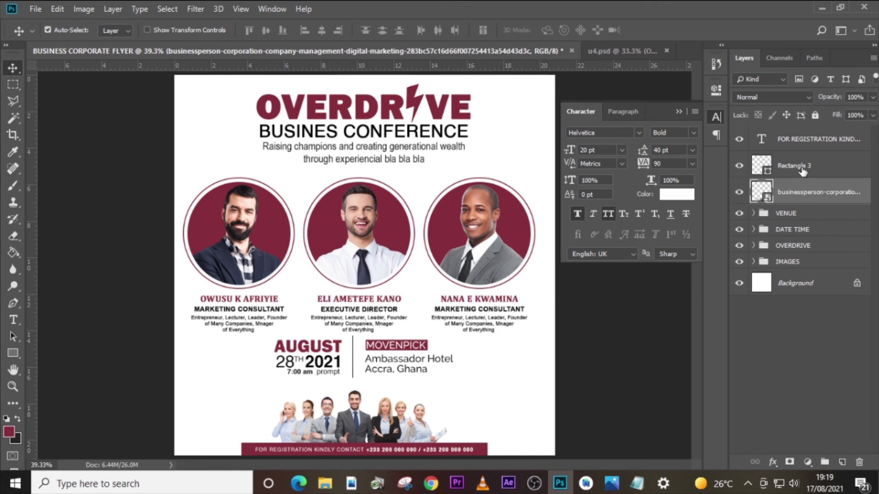
# - Group the registration text, Rectangle 3 and the businesspeople image, and name the group FOR MORE INFORMATION
pyautogui.keyDown('ctrl'); pyautogui.click(802, 171); pyautogui.keyUp('ctrl')
pyautogui.keyDown('ctrl'); pyautogui.click(803, 140); pyautogui.keyUp('ctrl')
pyautogui.hotkey('ctrl', 'g')
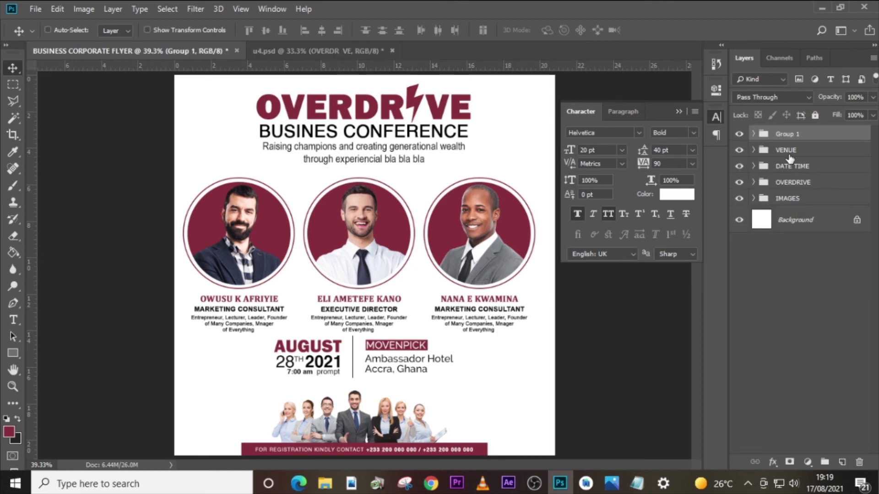
pyautogui.doubleClick(788, 133)
pyautogui.write('FOR MORE INFOR')
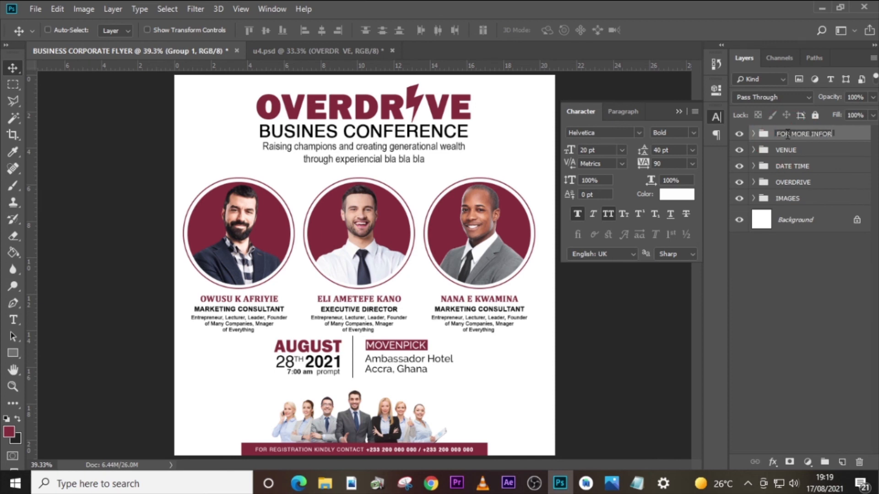
pyautogui.write('MATION')
pyautogui.press('Return')
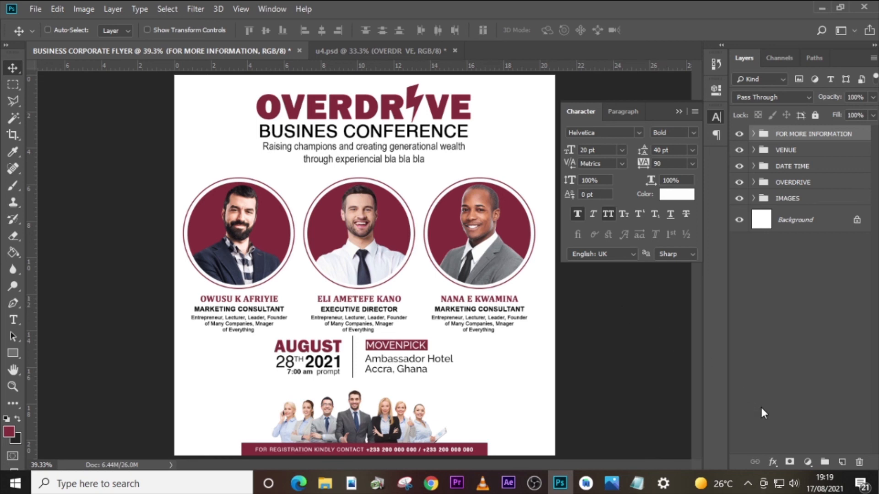
# - Add a new layer above the groups and set up a 300 px brush with white (ffffff) as the foreground colour
pyautogui.click(842, 462)
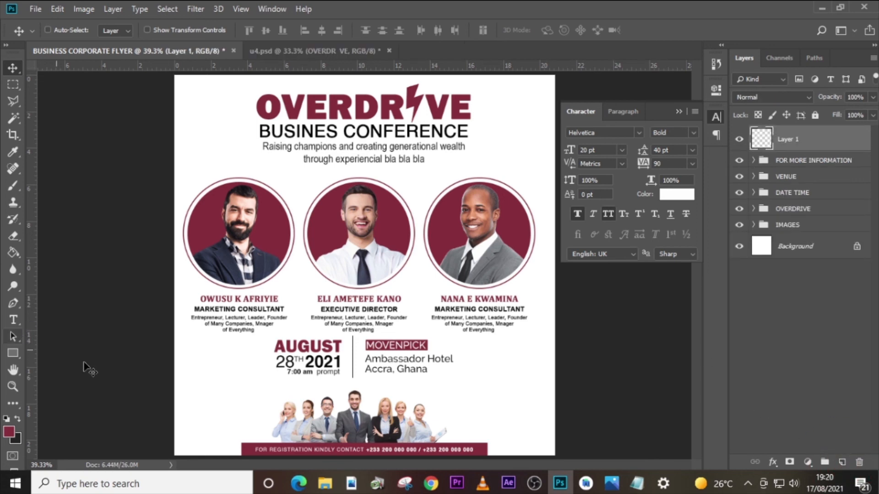
pyautogui.press('b')
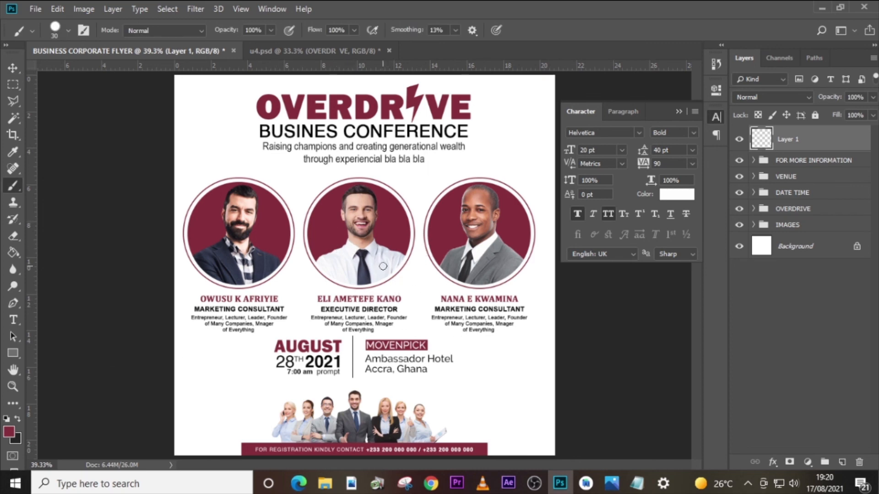
pyautogui.press(']')
pyautogui.press(']')
pyautogui.press(']')
pyautogui.press(']')
pyautogui.press(']')
pyautogui.press(']')
pyautogui.press(']')
pyautogui.press(']')
pyautogui.press(']')
pyautogui.press(']')
pyautogui.press(']')
pyautogui.press(']')
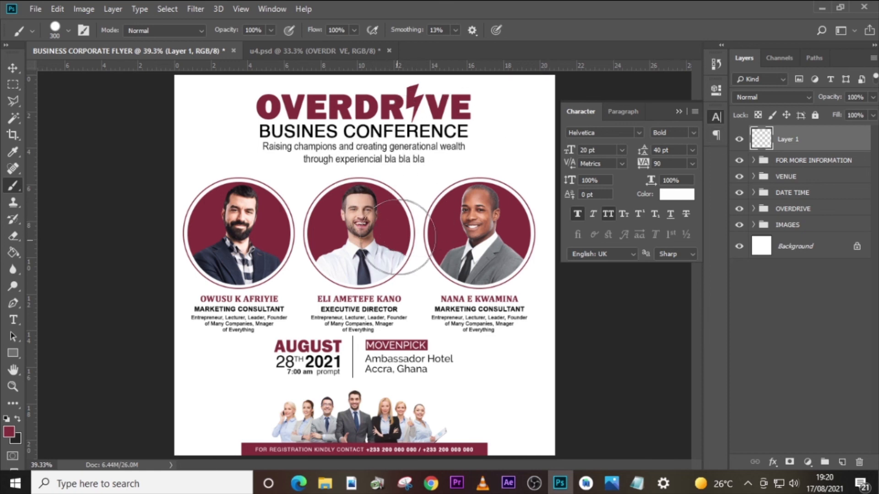
pyautogui.press(']')
pyautogui.press(']')
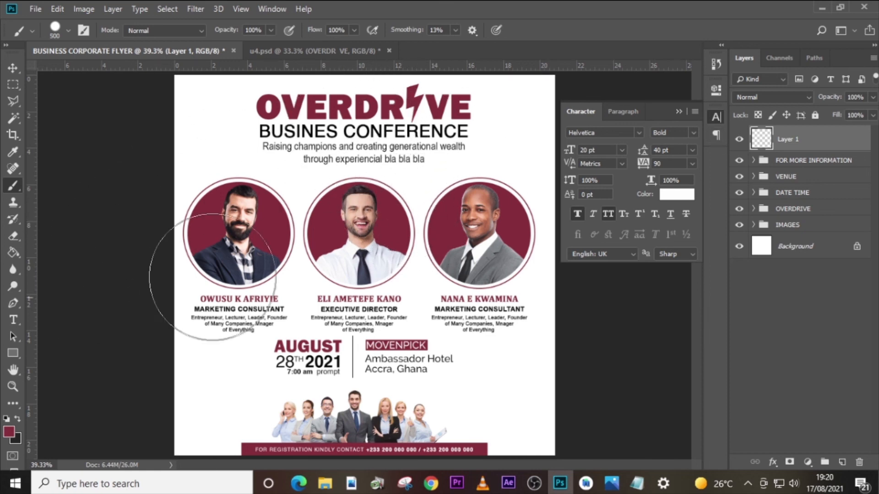
pyautogui.click(9, 432)
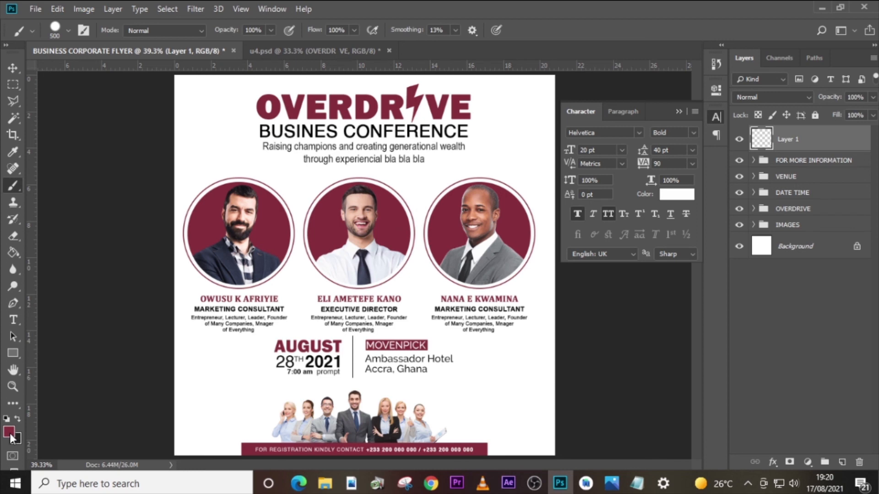
pyautogui.click(520, 173)
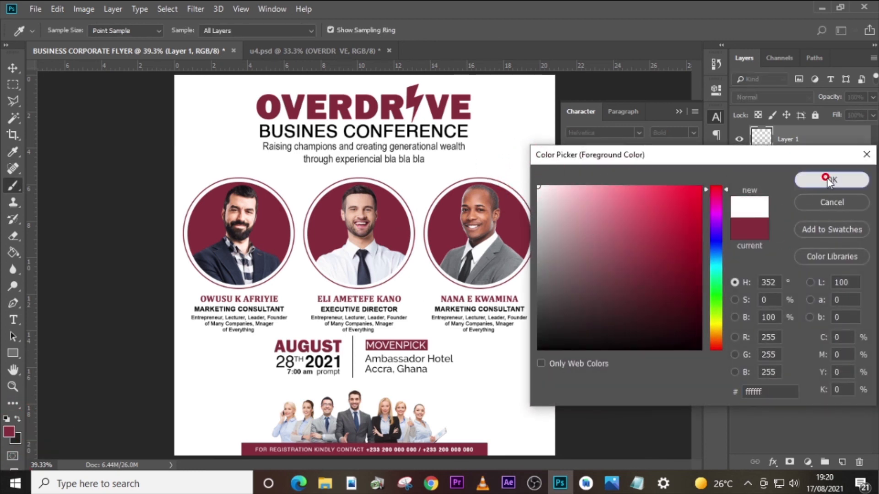
pyautogui.click(832, 180)
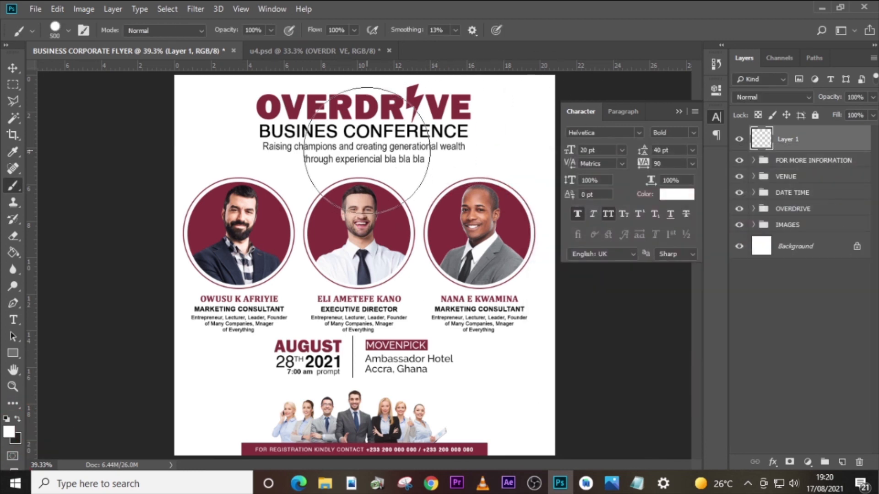
pyautogui.press('[')
pyautogui.press('[')
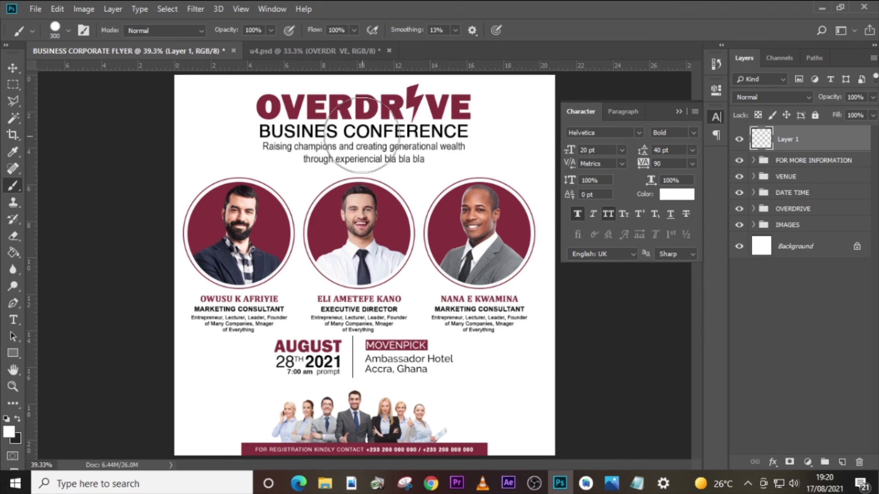
# - Undo the hard-edged test dab and paint a white glow over the title's centre with the 300 px Soft Round brush at 0% hardness
pyautogui.click(351, 131)
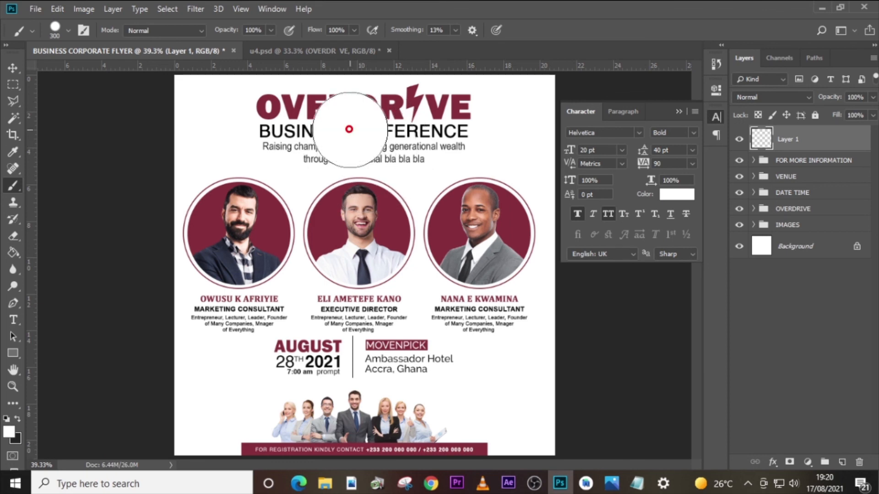
pyautogui.hotkey('ctrl', 'z')
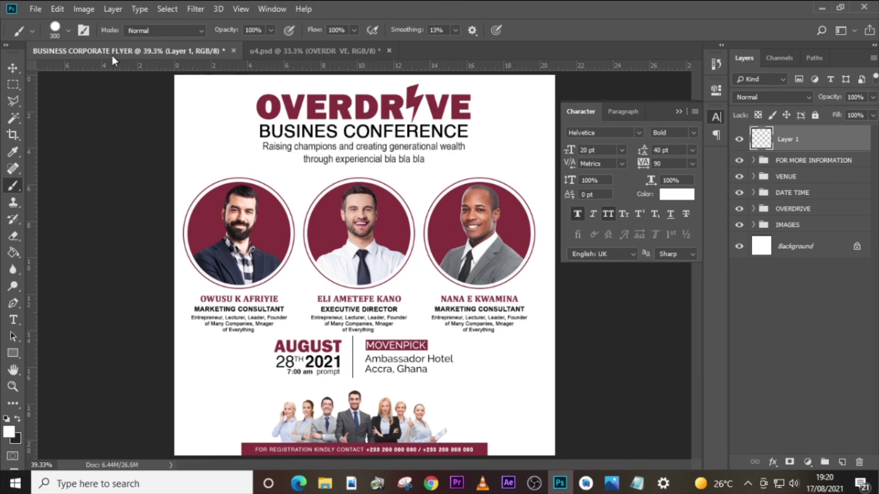
pyautogui.click(68, 30)
pyautogui.click(46, 129)
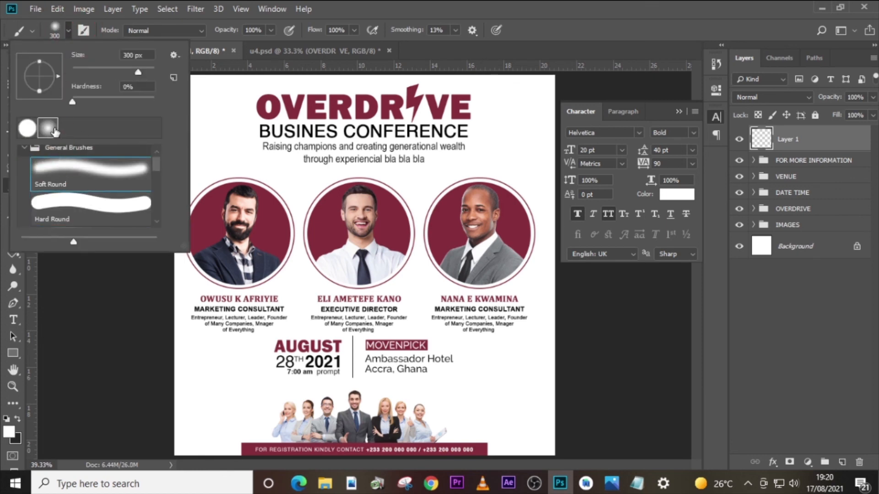
pyautogui.click(445, 4)
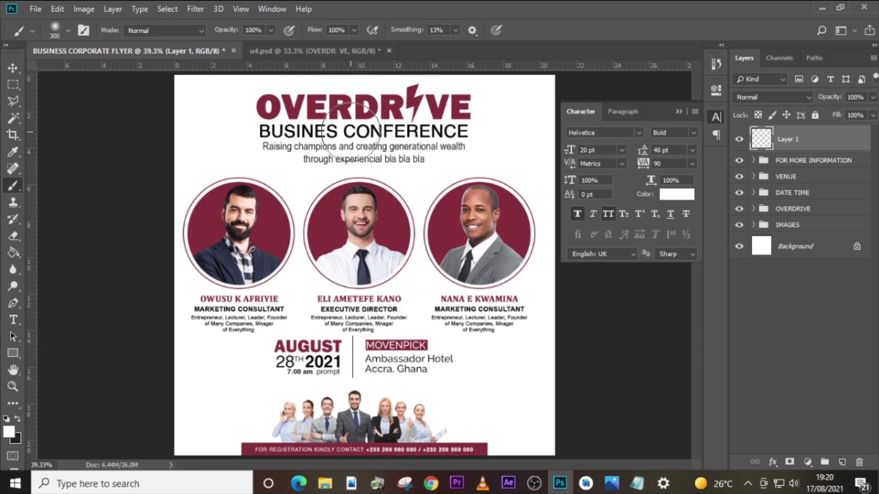
pyautogui.moveTo(350, 133); pyautogui.dragTo(347, 138)
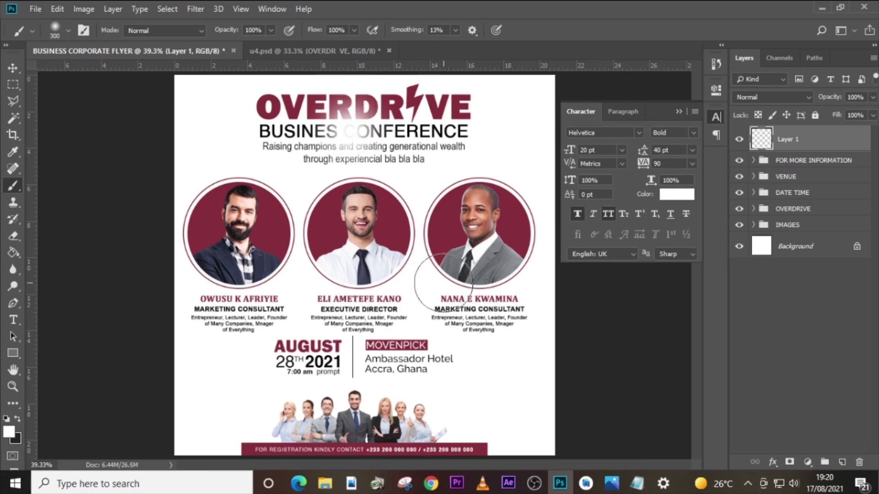
# - Scale the title glow to about 141% and move it slightly up over the OVERDRIVE title
pyautogui.hotkey('ctrl', 't')
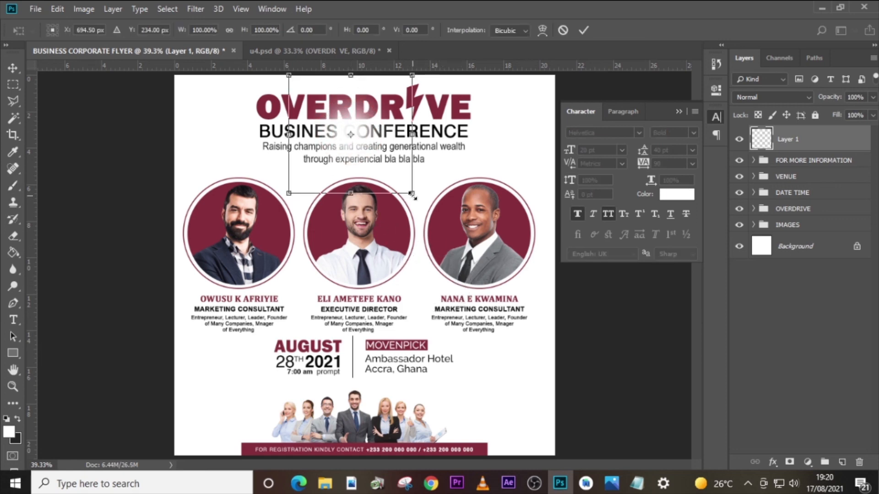
pyautogui.moveTo(415, 197); pyautogui.dragTo(438, 218)
pyautogui.moveTo(393, 174); pyautogui.dragTo(393, 166)
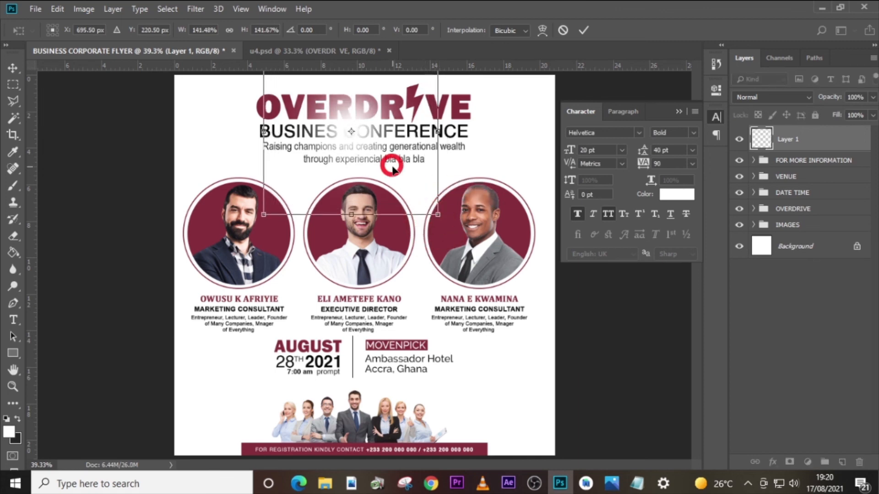
pyautogui.press('Return')
# - Set the glow layer's opacity to 43% and toggle its visibility to compare the title with and without it
pyautogui.press('b')
pyautogui.moveTo(865, 98); pyautogui.dragTo(803, 99)
pyautogui.write('43')
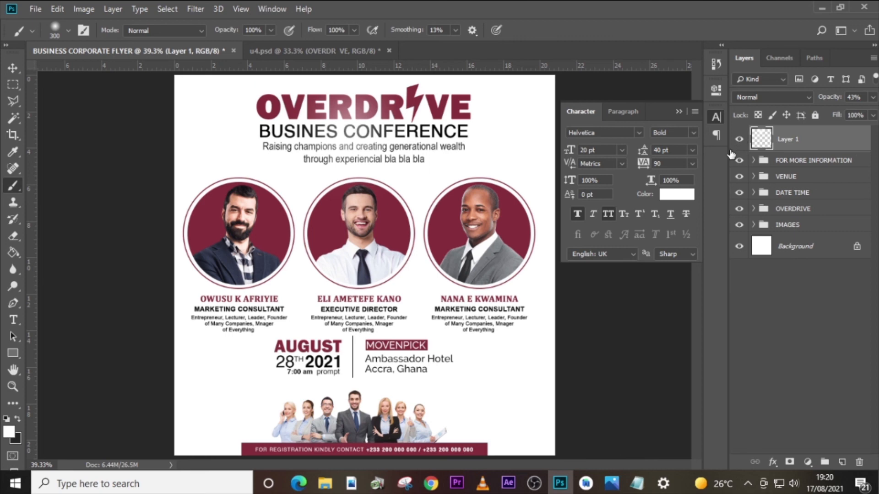
pyautogui.click(740, 140)
pyautogui.click(740, 141)
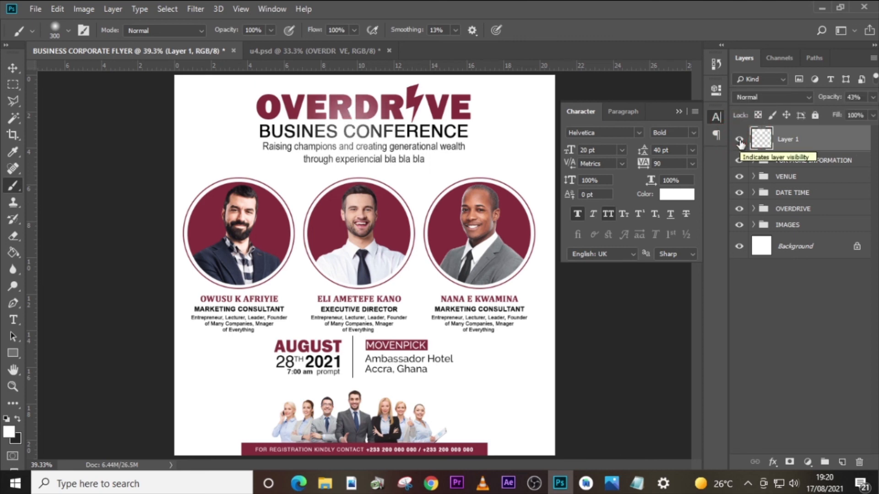
pyautogui.click(740, 141)
pyautogui.click(740, 141)
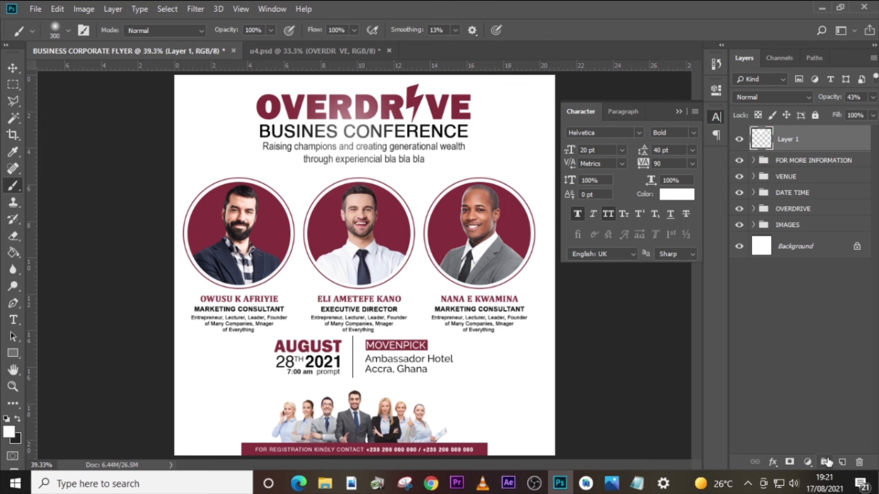
# - On a new layer, dab a soft white glow with a 90 px brush beside the central businessman, and add another new layer
pyautogui.click(844, 461)
pyautogui.press('[')
pyautogui.press('[')
pyautogui.press('[')
pyautogui.press('[')
pyautogui.press('[')
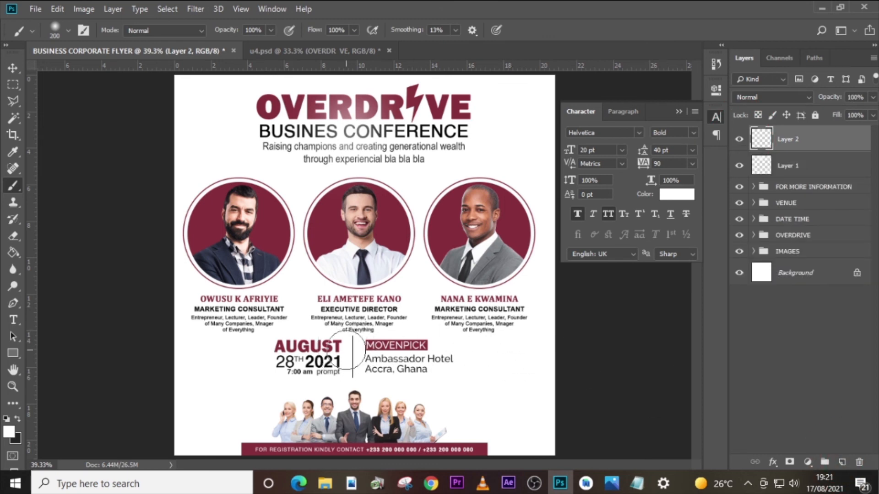
pyautogui.press('[')
pyautogui.press('[')
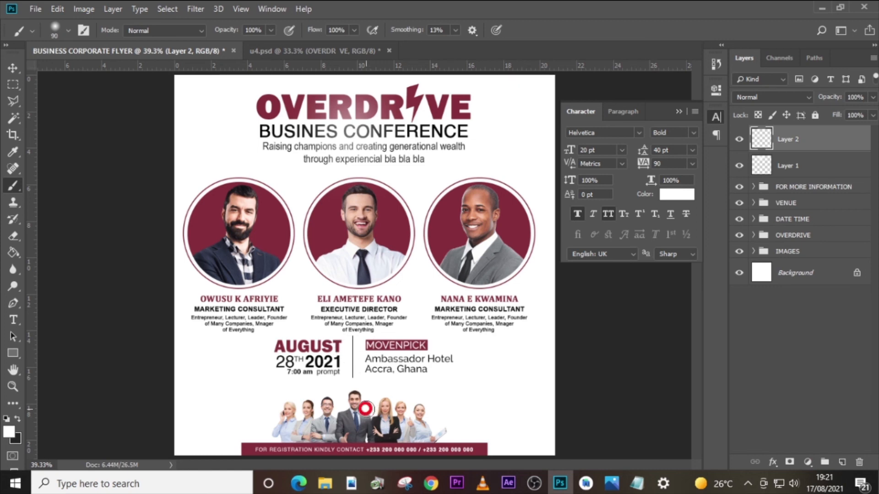
pyautogui.click(840, 463)
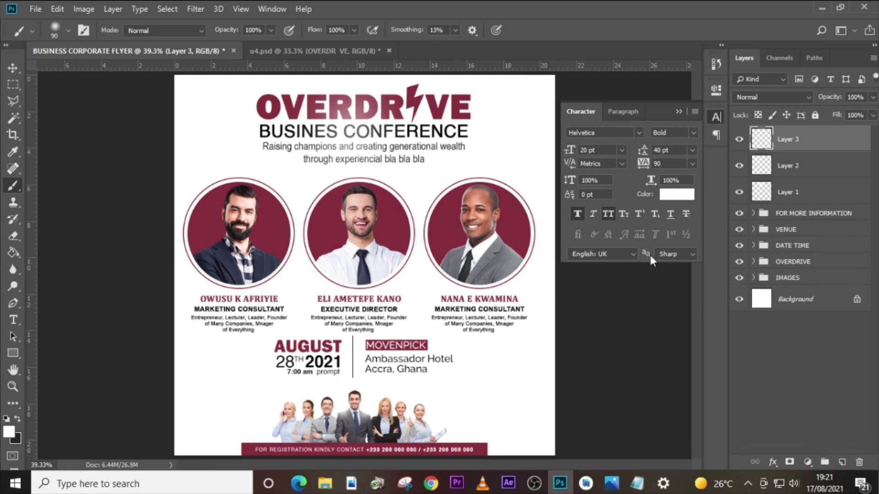
# - Group Layer 1, Layer 2 and Layer 3, and name the group GLOW
pyautogui.keyDown('shift'); pyautogui.click(794, 191); pyautogui.keyUp('shift')
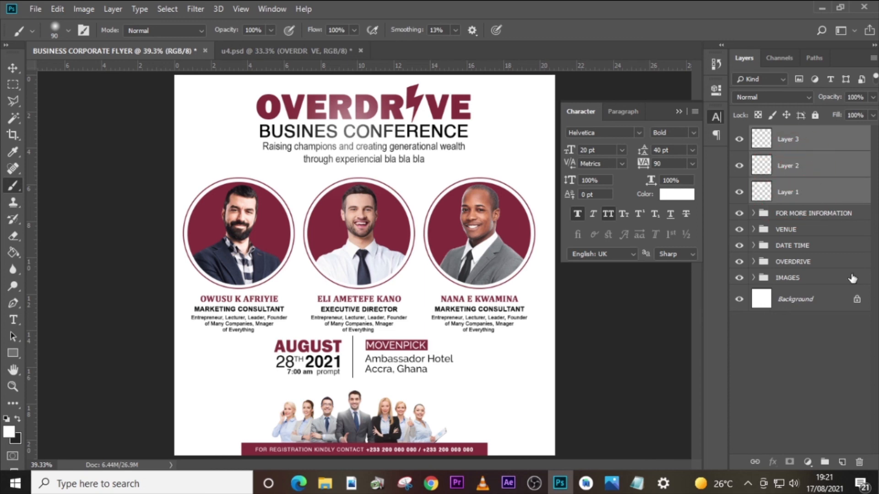
pyautogui.hotkey('ctrl', 'g')
pyautogui.doubleClick(789, 131)
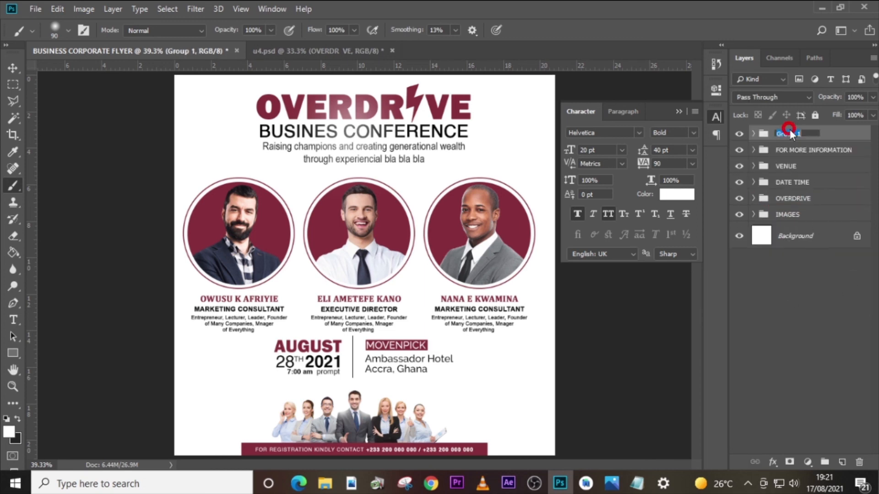
pyautogui.write('GLOW')
pyautogui.press('Return')
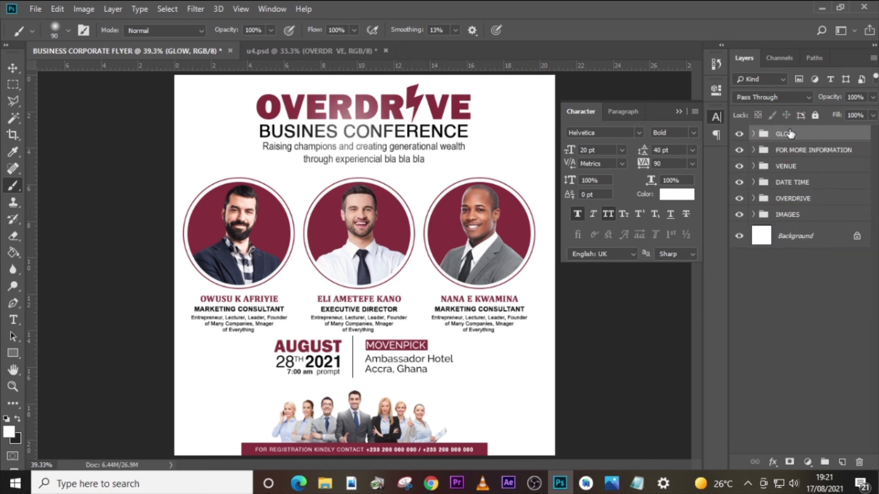